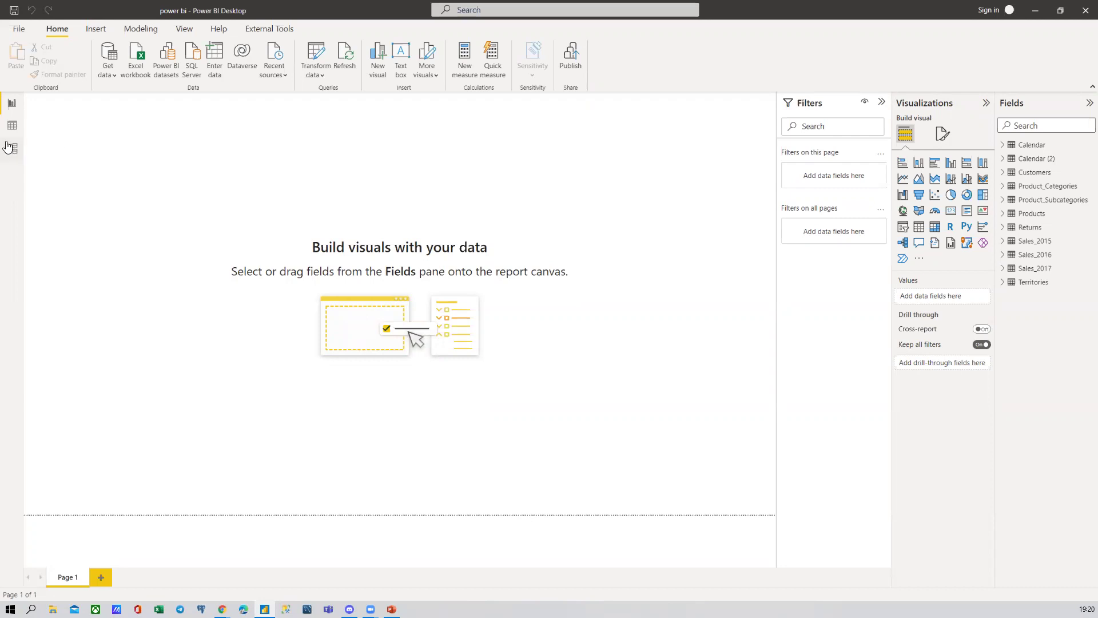
# Review the data of the Calendar (2), Customers, Product_Categories, Product_Subcategories, Products, Returns and Sales_2015 tables
pyautogui.click(12, 103)
pyautogui.click(8, 125)
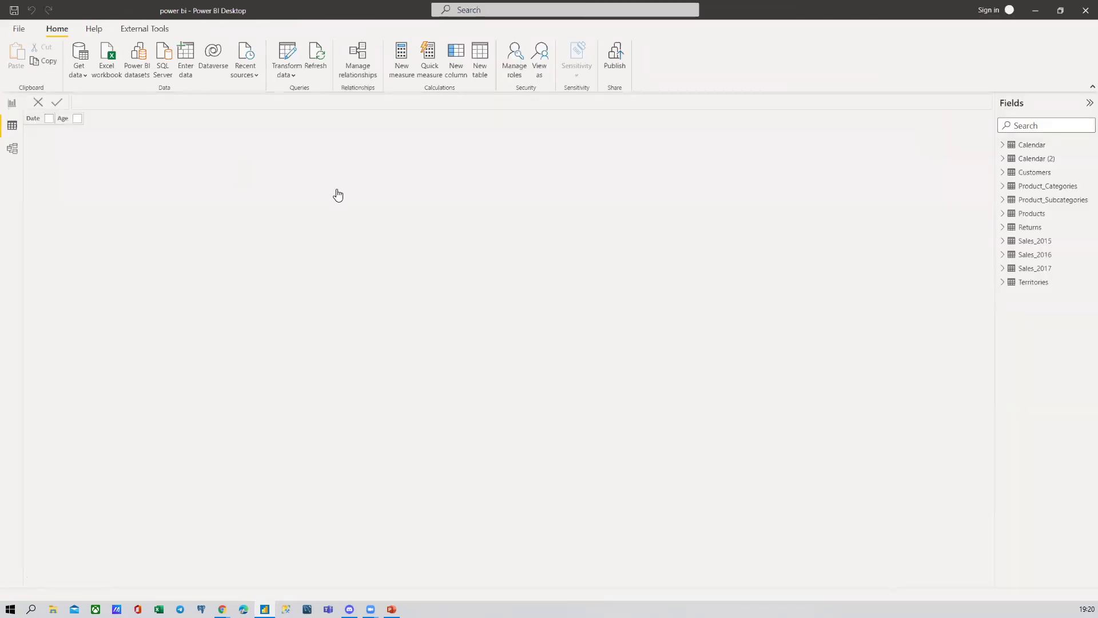
pyautogui.click(1039, 159)
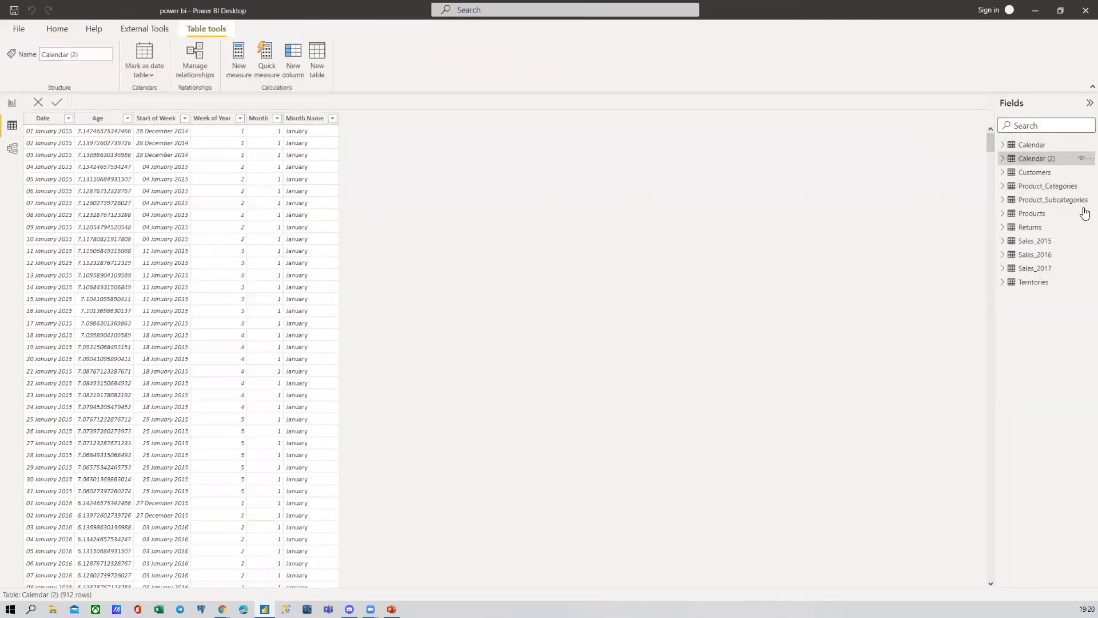
pyautogui.click(1046, 172)
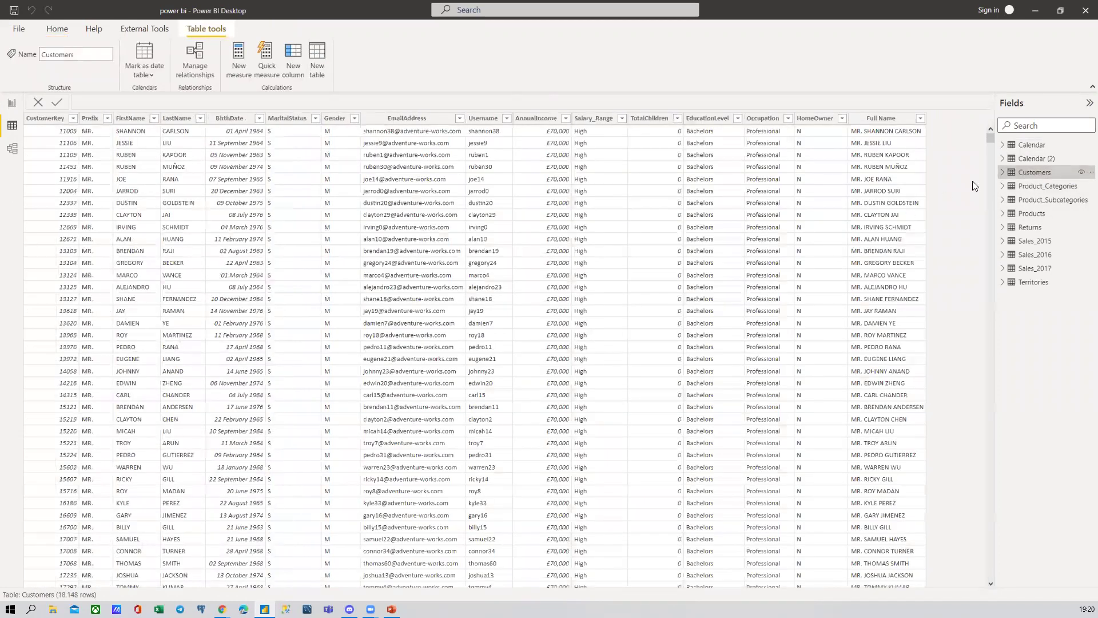
pyautogui.click(1050, 189)
pyautogui.click(1040, 202)
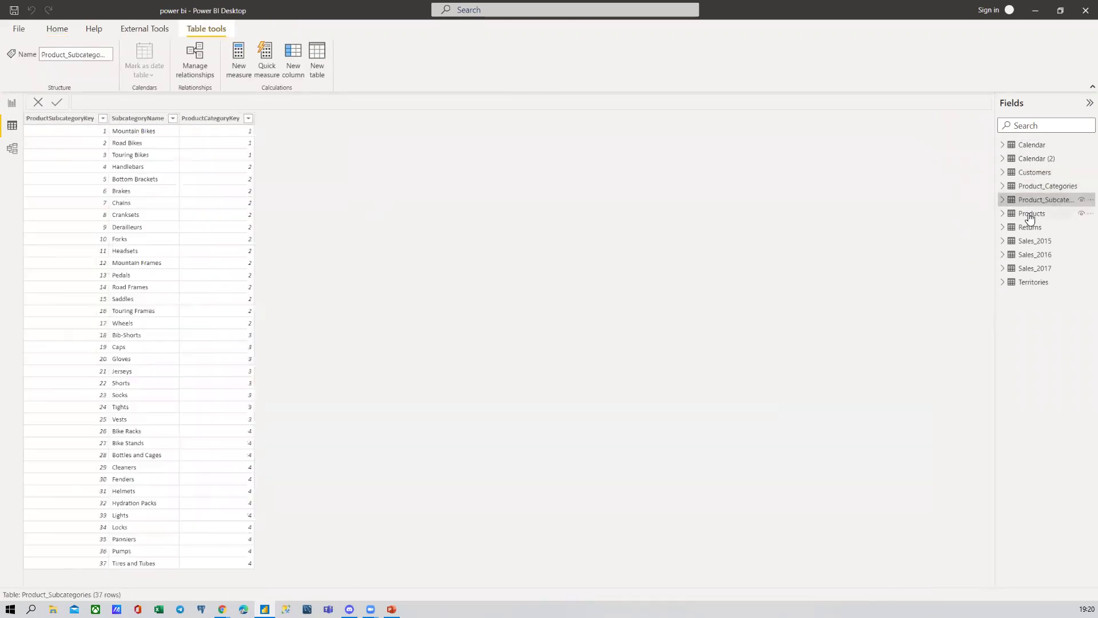
pyautogui.click(1032, 214)
pyautogui.click(1033, 229)
pyautogui.click(1034, 240)
# In the model diagram, place the Product_Subcategories table below Customers and the Product_Categories table below Calendar
pyautogui.click(14, 151)
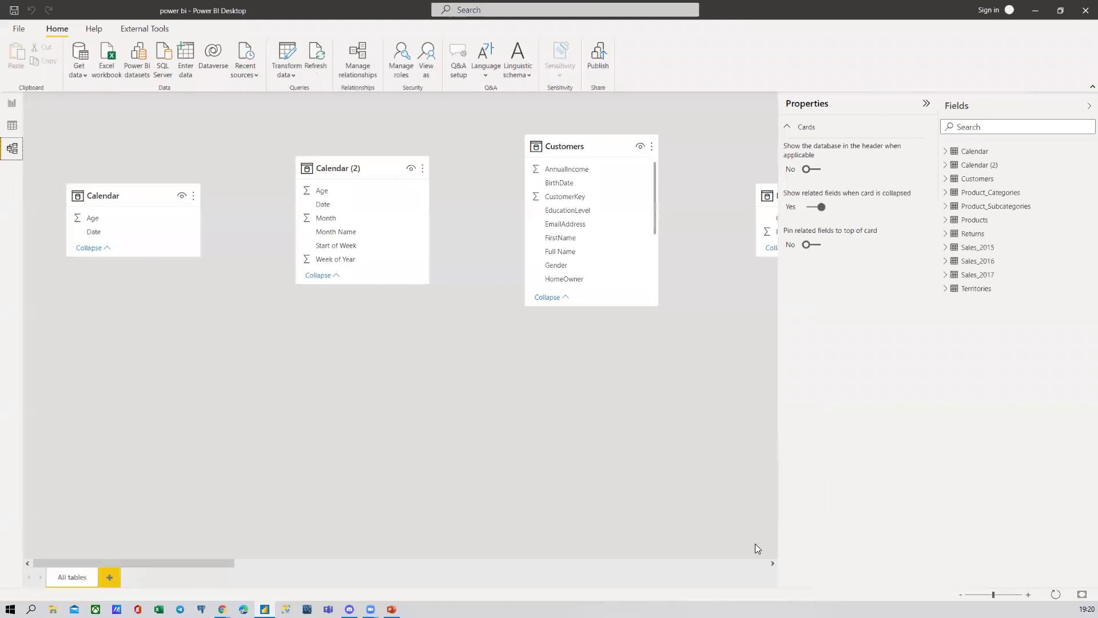
pyautogui.click(959, 594)
pyautogui.click(960, 594)
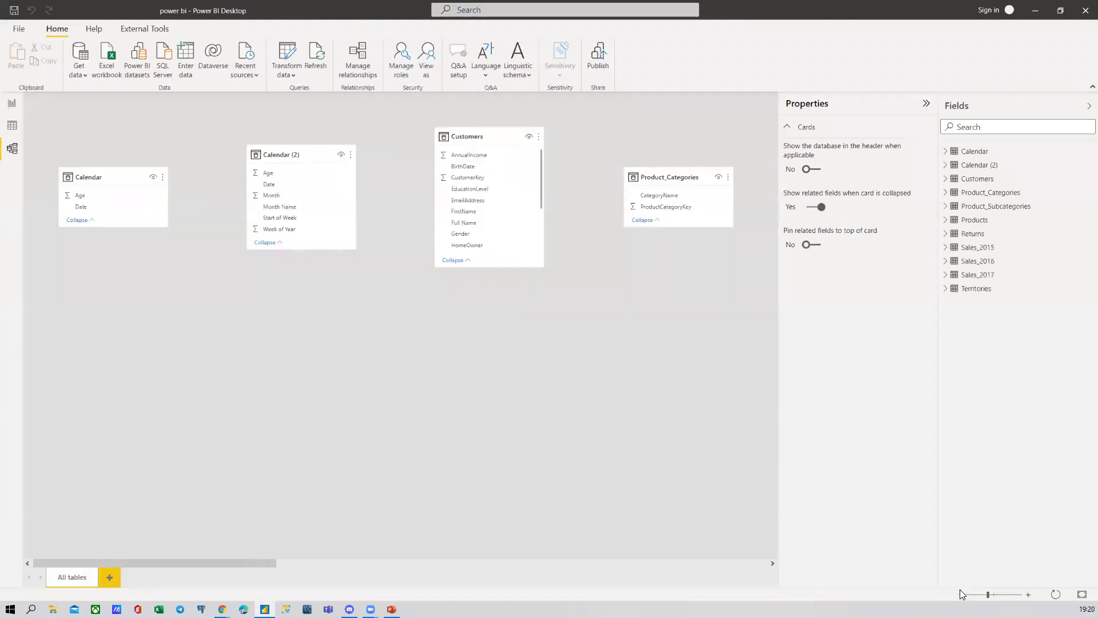
pyautogui.click(926, 103)
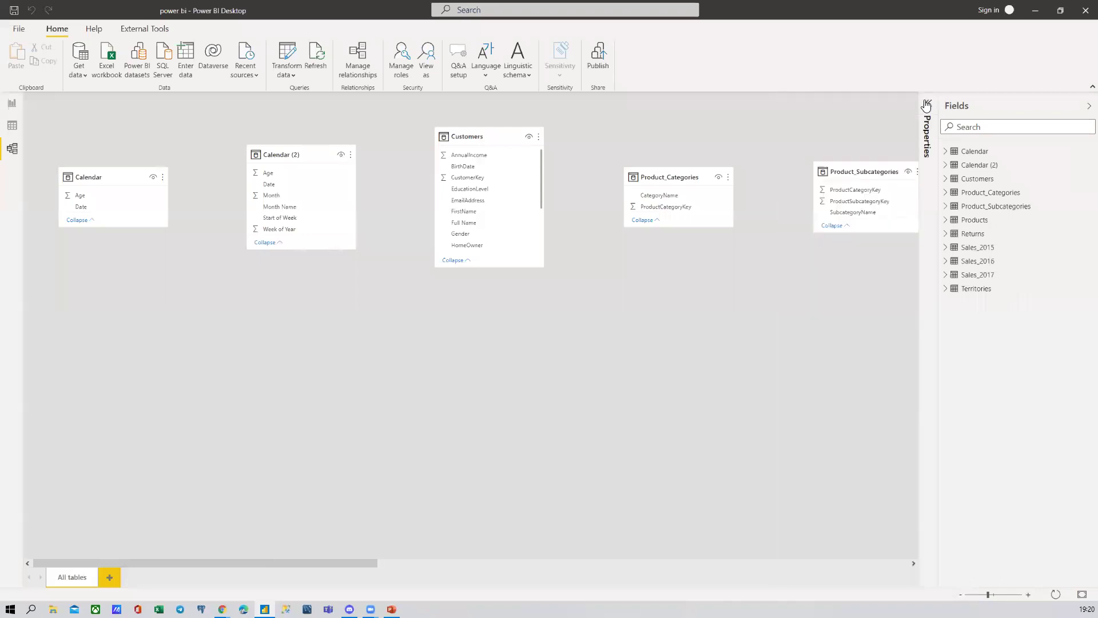
pyautogui.moveTo(874, 178); pyautogui.dragTo(541, 354)
pyautogui.moveTo(672, 180); pyautogui.dragTo(177, 297)
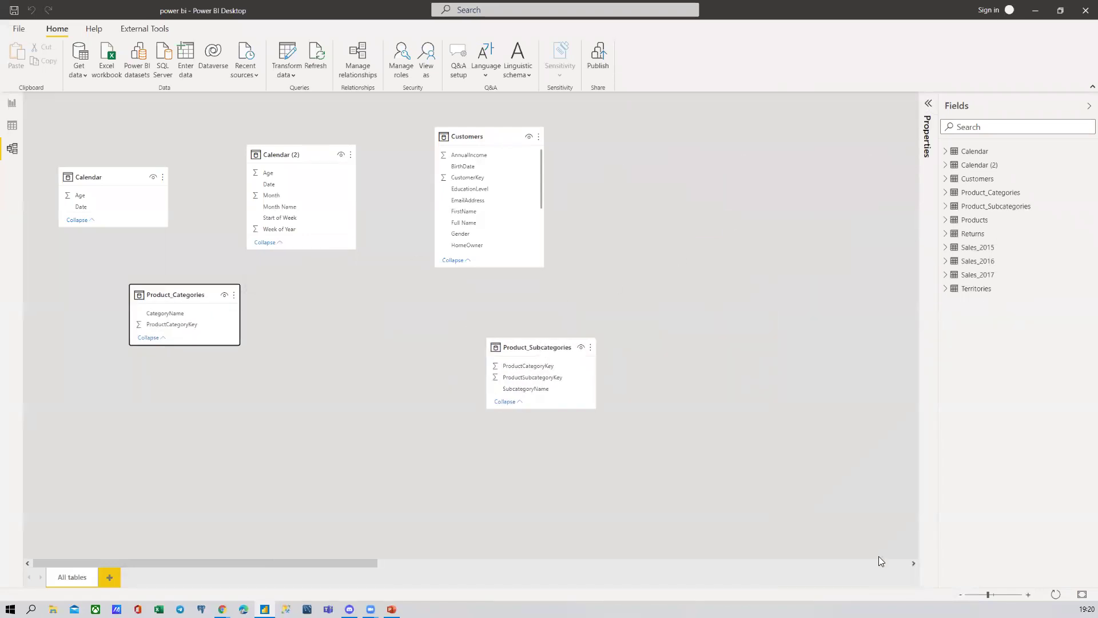
# Move the Products, Returns and Sales_2015 tables next to Customers in the upper row of the model diagram
pyautogui.click(960, 594)
pyautogui.click(960, 594)
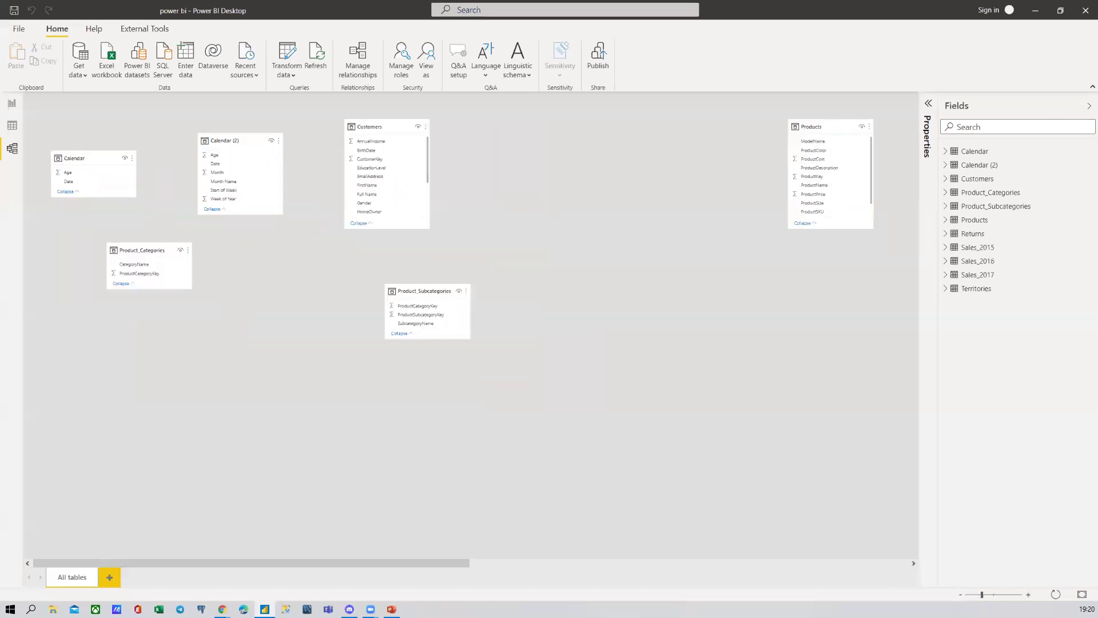
pyautogui.click(960, 594)
pyautogui.moveTo(597, 116); pyautogui.dragTo(396, 121)
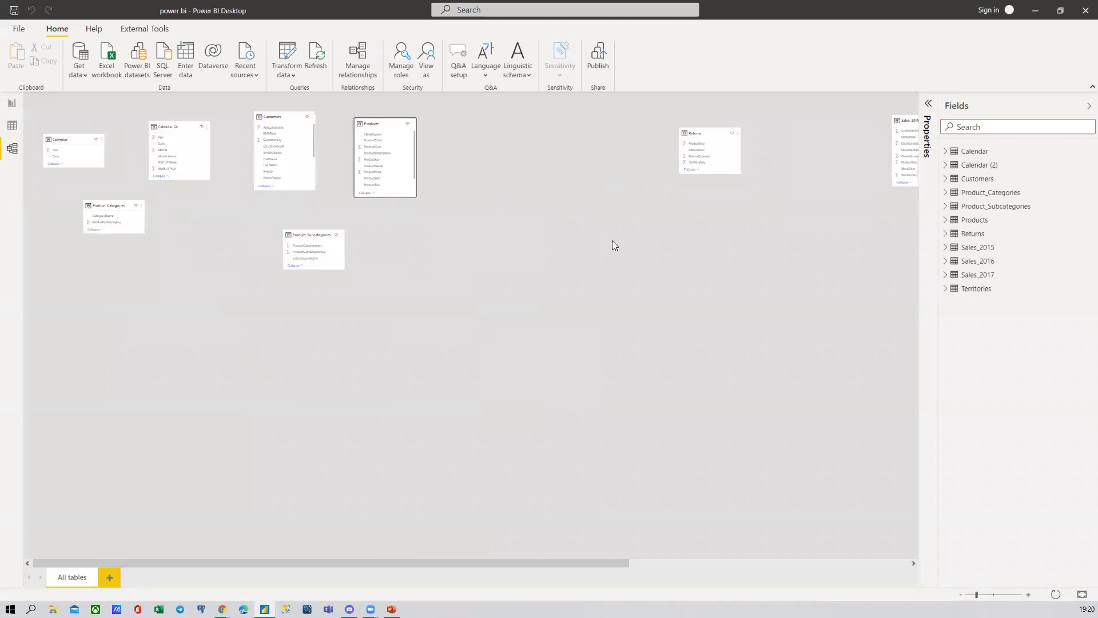
pyautogui.moveTo(699, 133); pyautogui.dragTo(460, 127)
pyautogui.moveTo(907, 116); pyautogui.dragTo(534, 125)
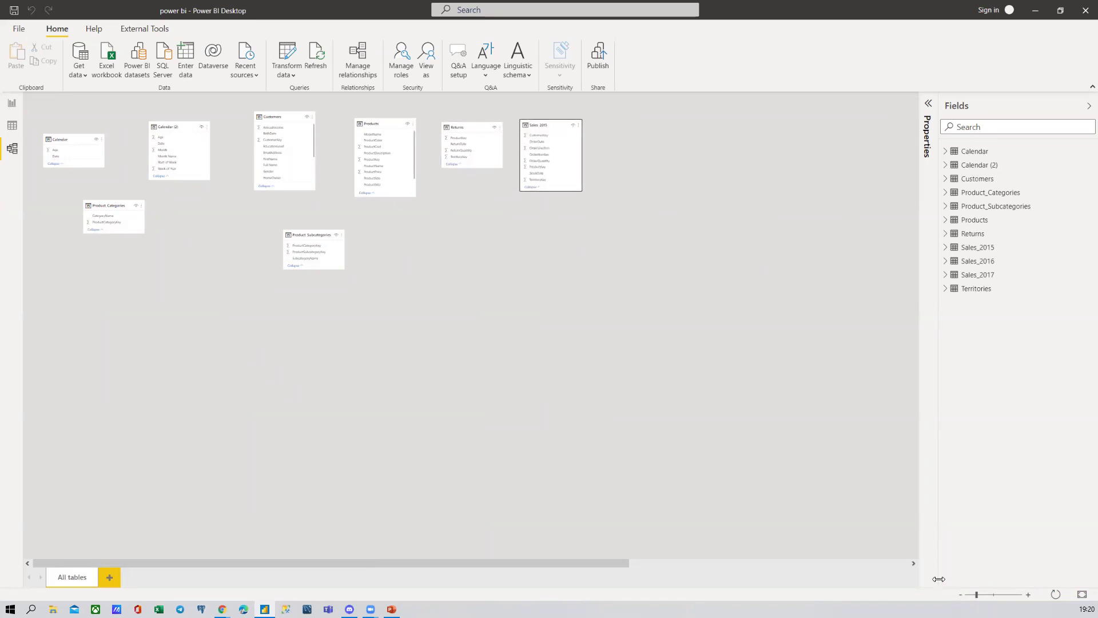
# Bring the Sales_2016, Sales_2017 and Territories tables into the lower row, close to the other tables in the model diagram
pyautogui.click(960, 593)
pyautogui.click(959, 593)
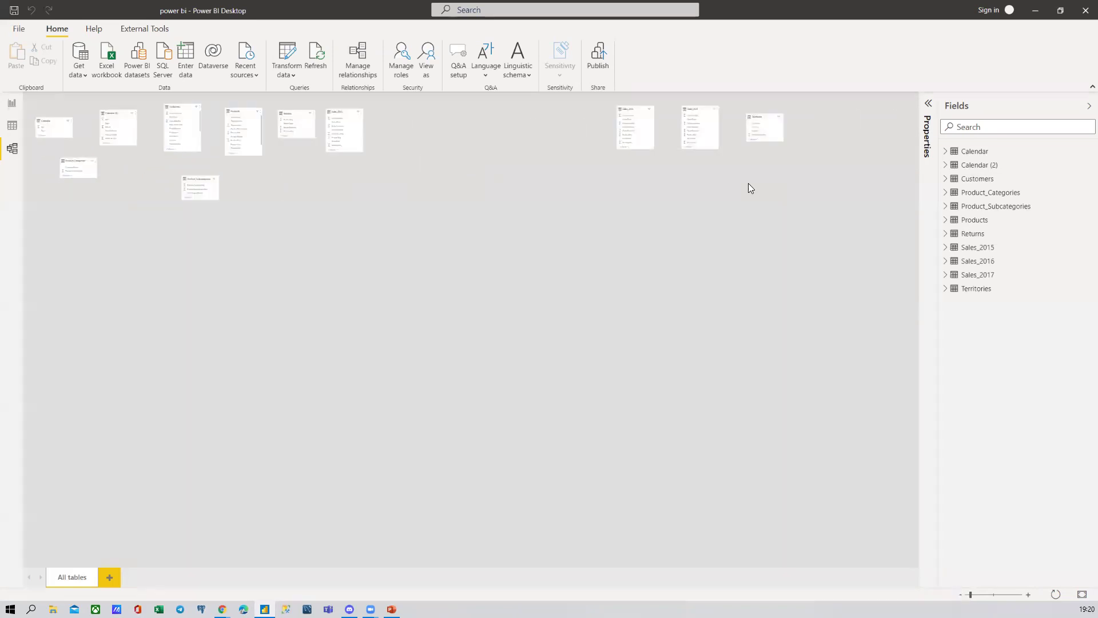
pyautogui.moveTo(633, 118); pyautogui.dragTo(270, 185)
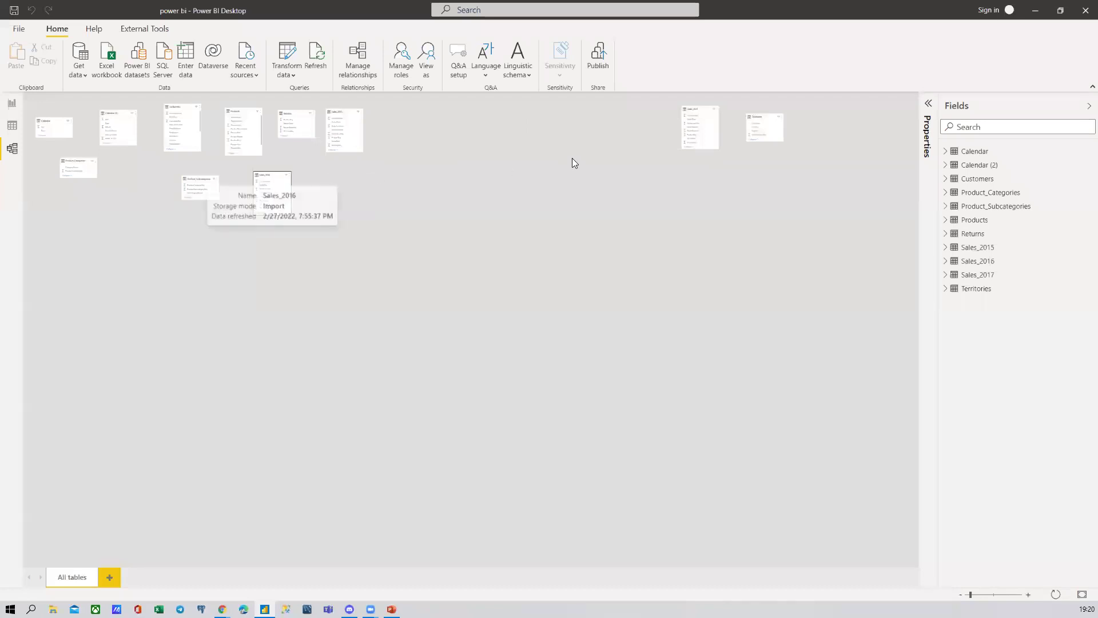
pyautogui.moveTo(696, 109); pyautogui.dragTo(127, 172)
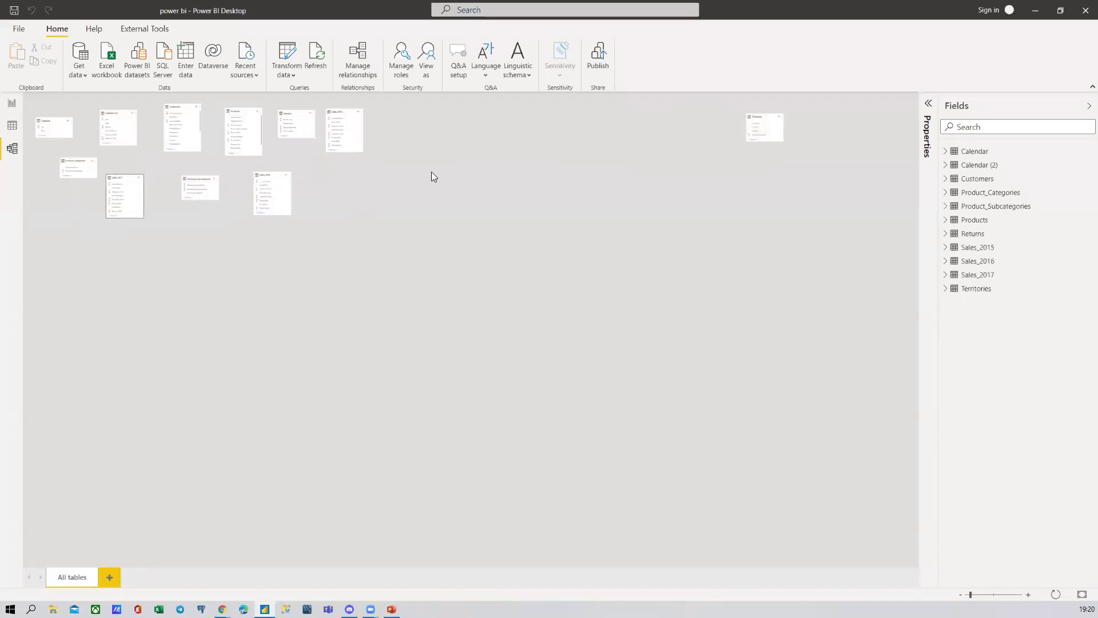
pyautogui.moveTo(759, 117); pyautogui.dragTo(313, 185)
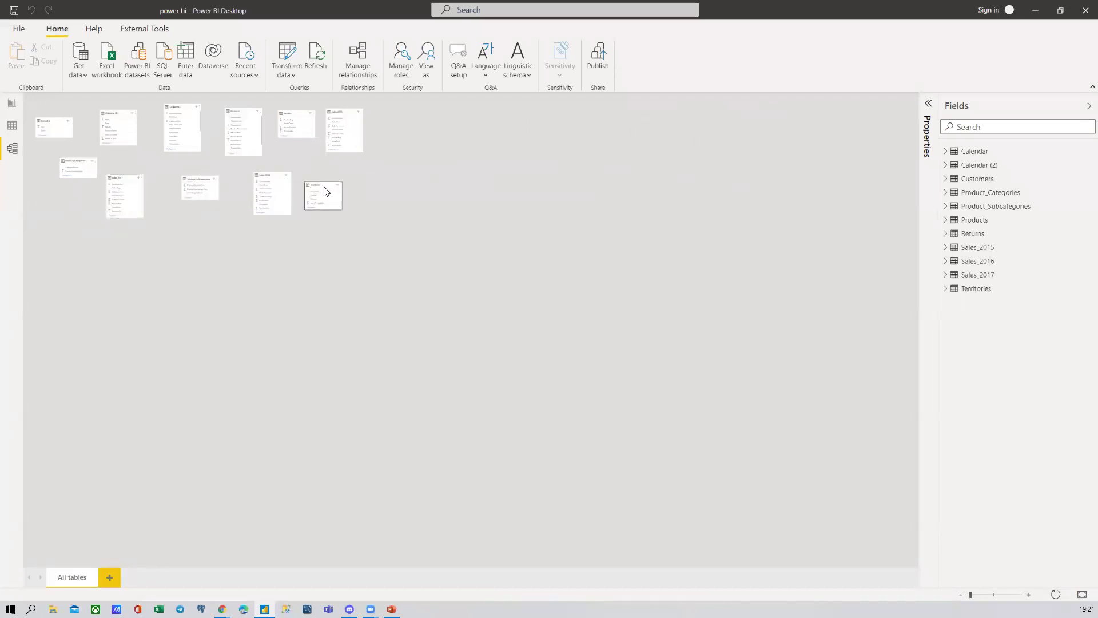
# Examine the arrangement of all tables in the model diagram at different zoom levels
pyautogui.click(961, 595)
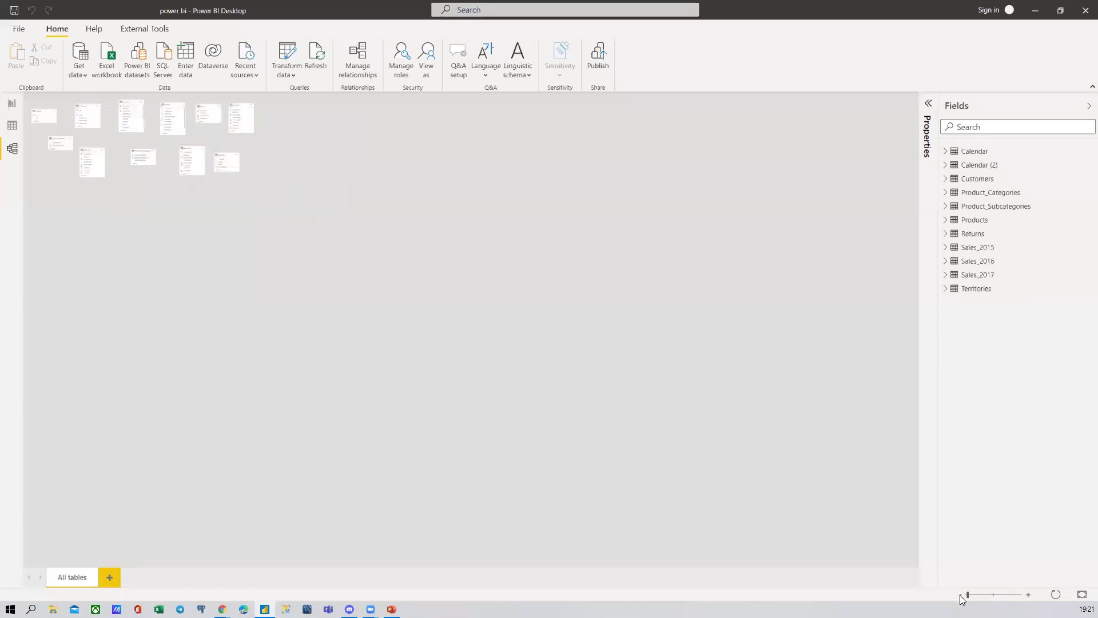
pyautogui.click(995, 595)
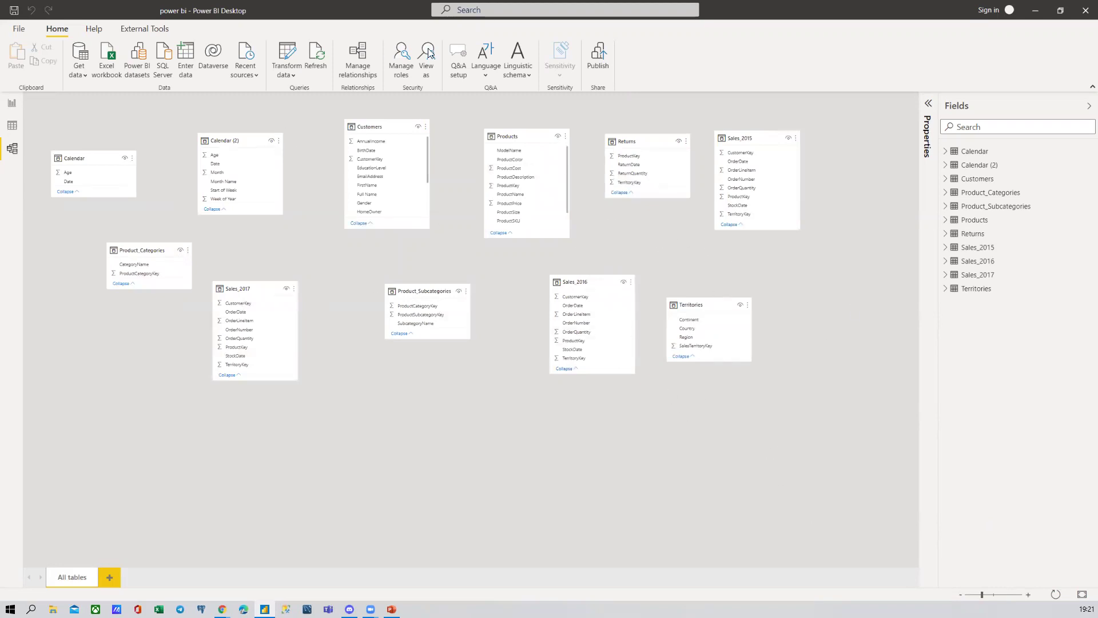
pyautogui.click(961, 594)
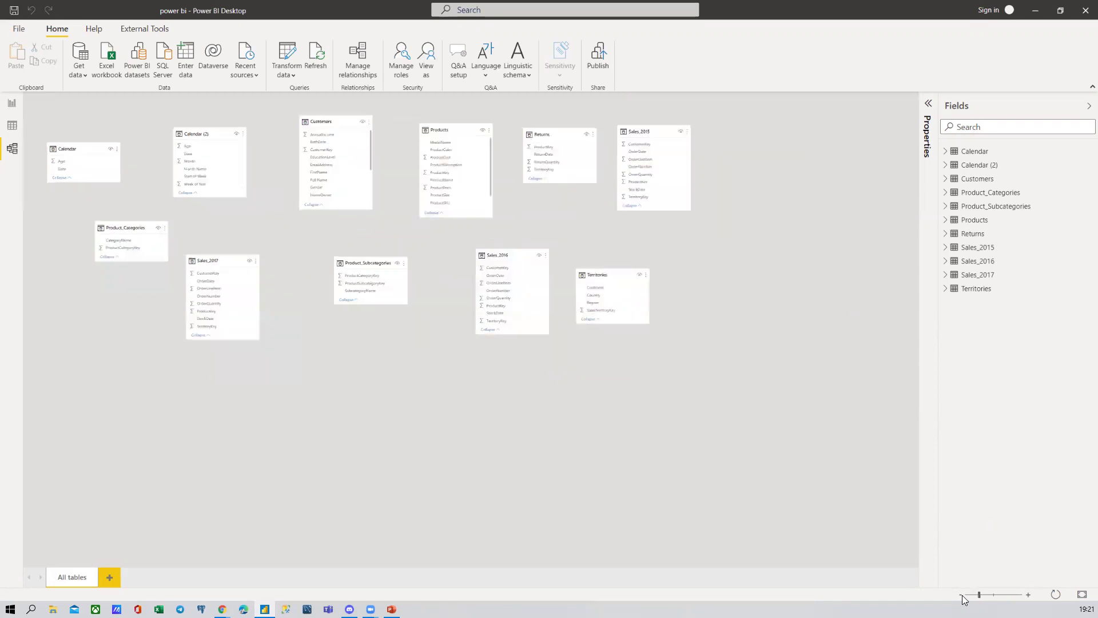
pyautogui.click(961, 595)
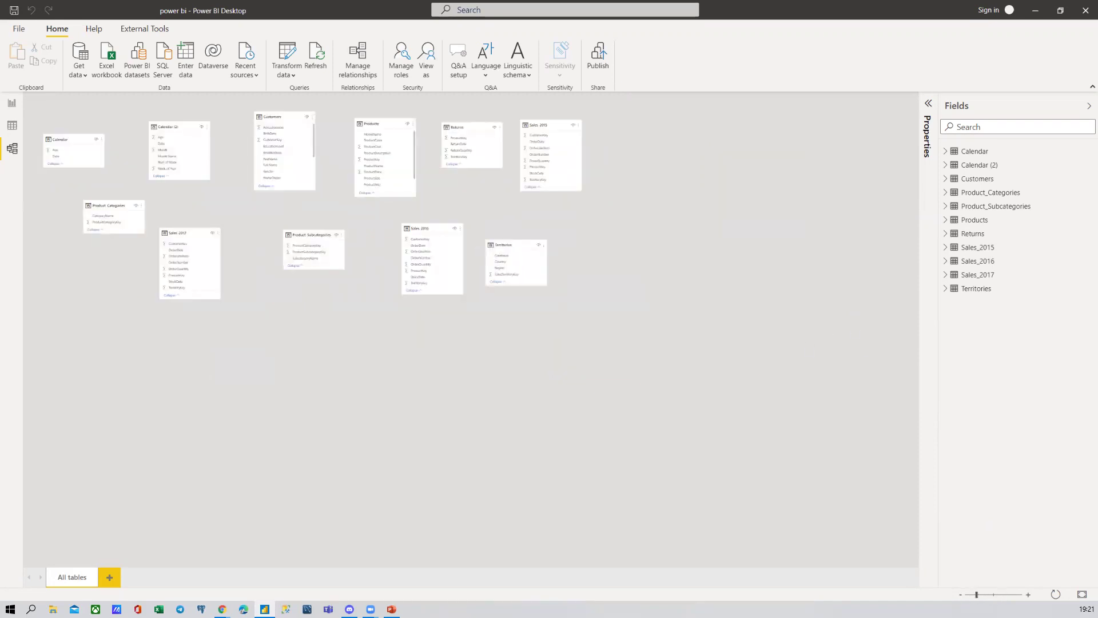
pyautogui.click(1028, 594)
pyautogui.click(1028, 595)
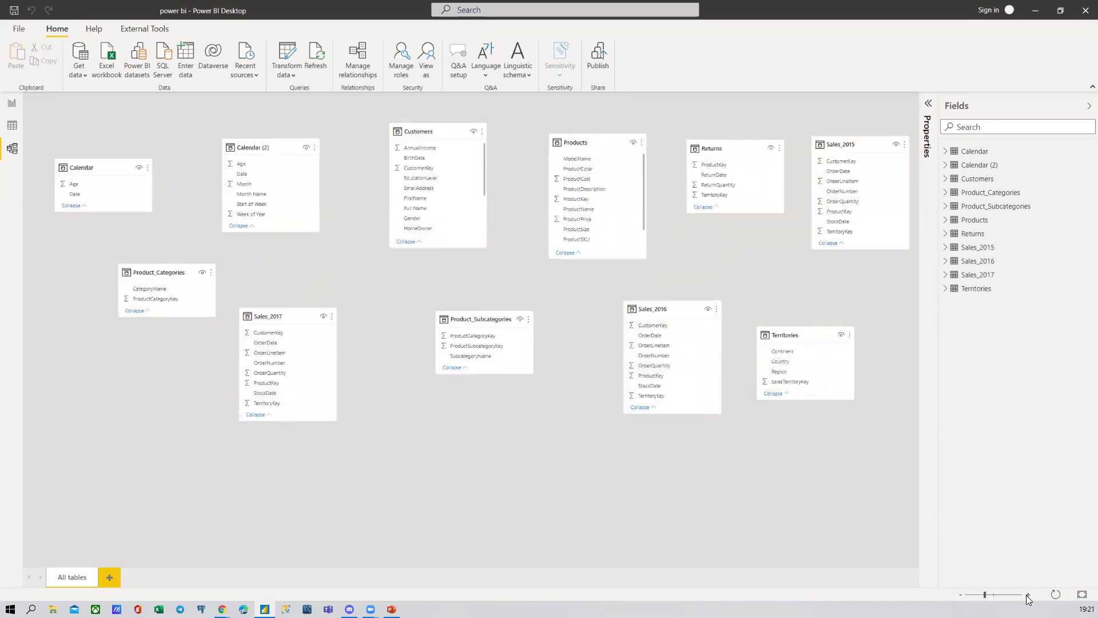
pyautogui.click(964, 595)
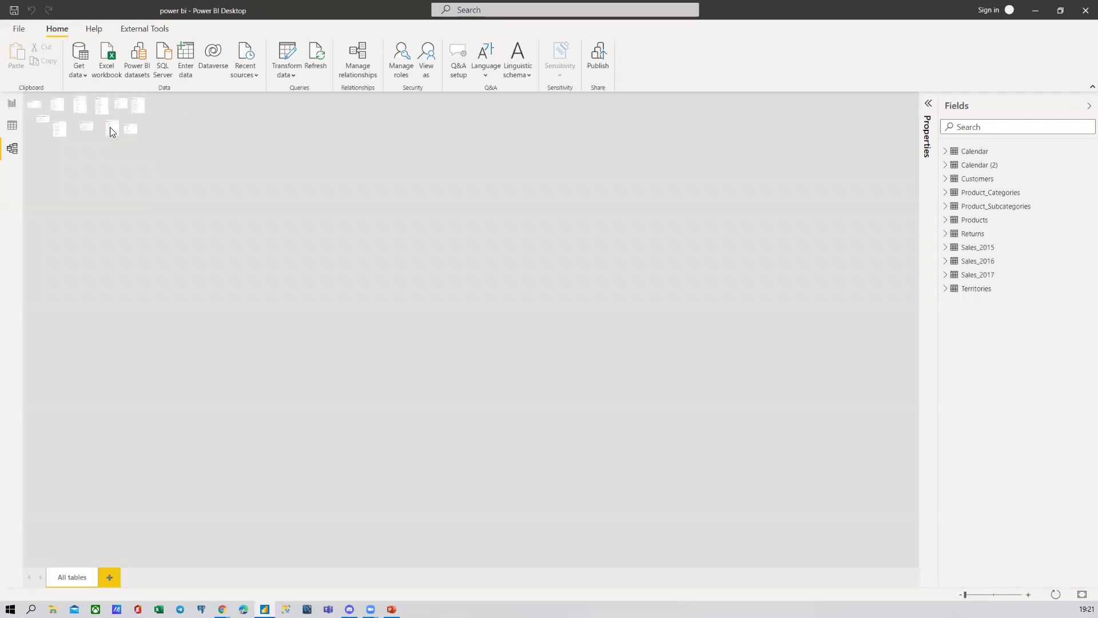
pyautogui.click(1027, 595)
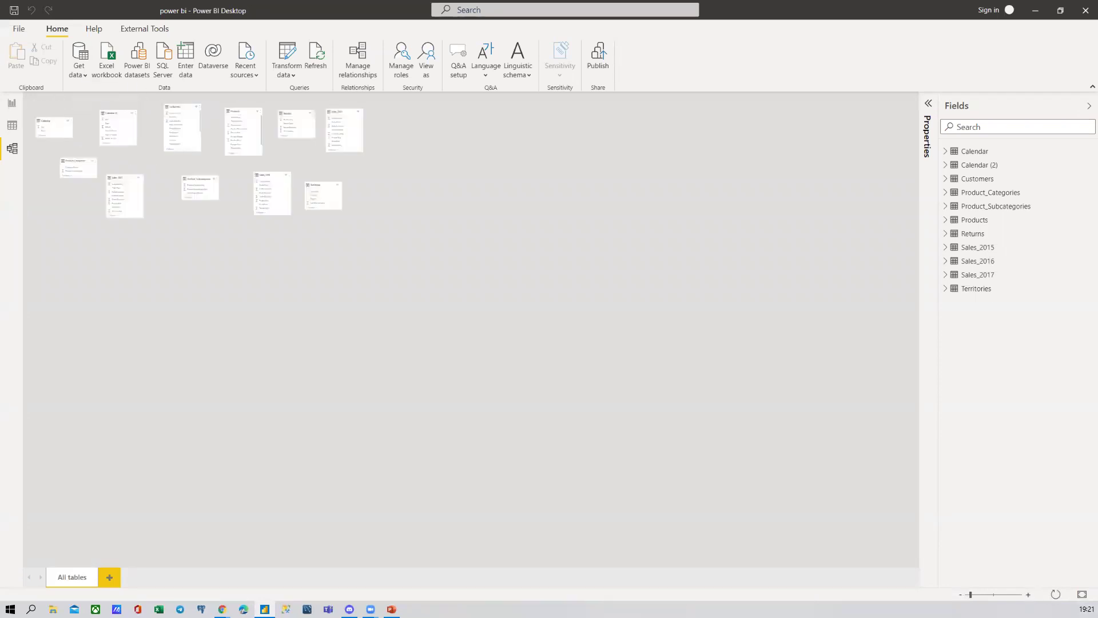
pyautogui.click(1028, 595)
pyautogui.click(1028, 595)
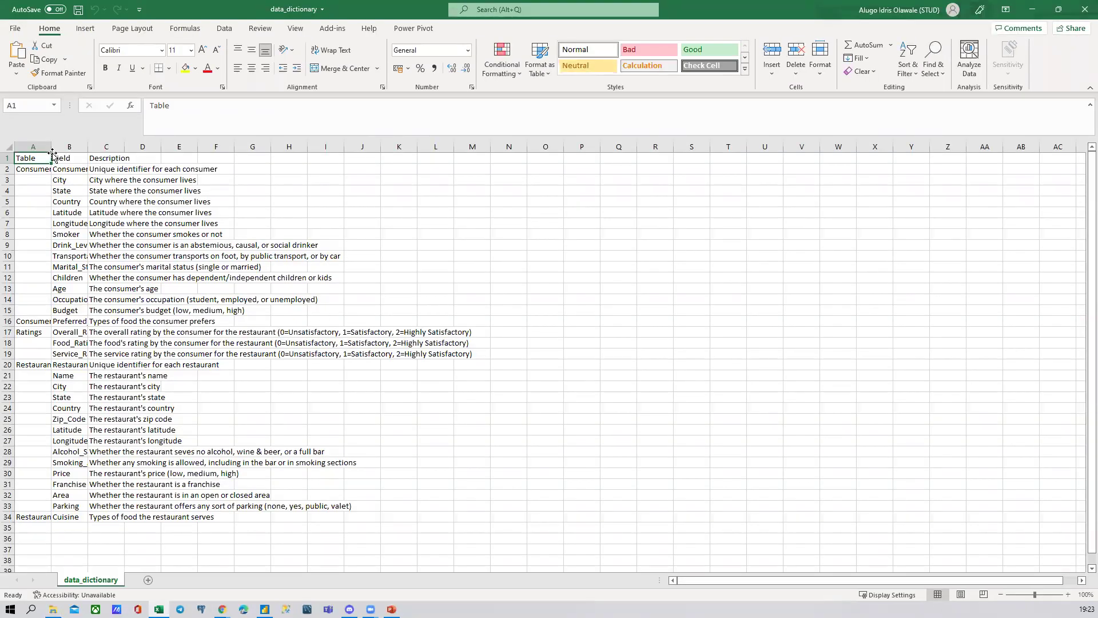
# In Excel, fit the Table and Field columns of the data_dictionary workbook to their contents, read the table entries, and close the workbook
pyautogui.doubleClick(52, 149)
pyautogui.moveTo(48, 170); pyautogui.dragTo(366, 301)
pyautogui.moveTo(47, 321); pyautogui.dragTo(351, 333)
pyautogui.click(57, 334)
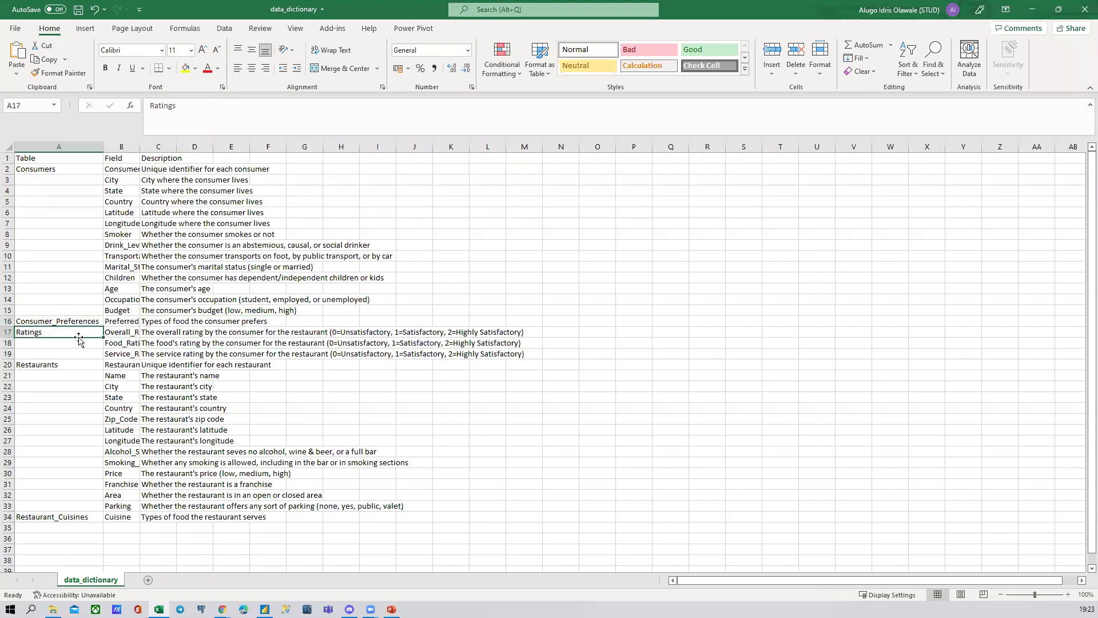
pyautogui.doubleClick(139, 147)
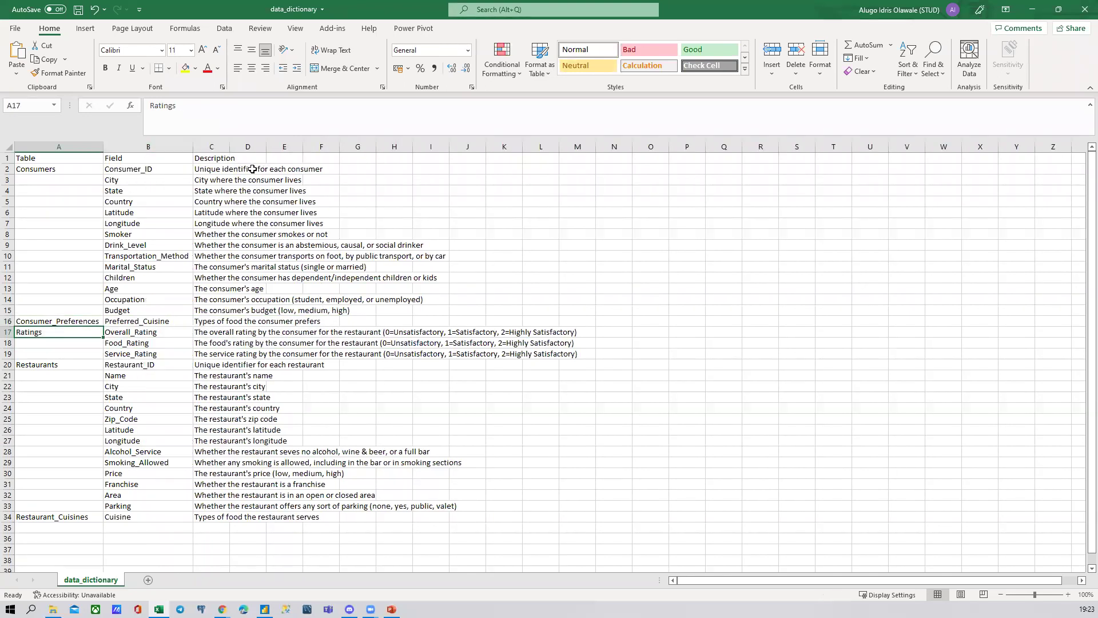
pyautogui.click(1083, 6)
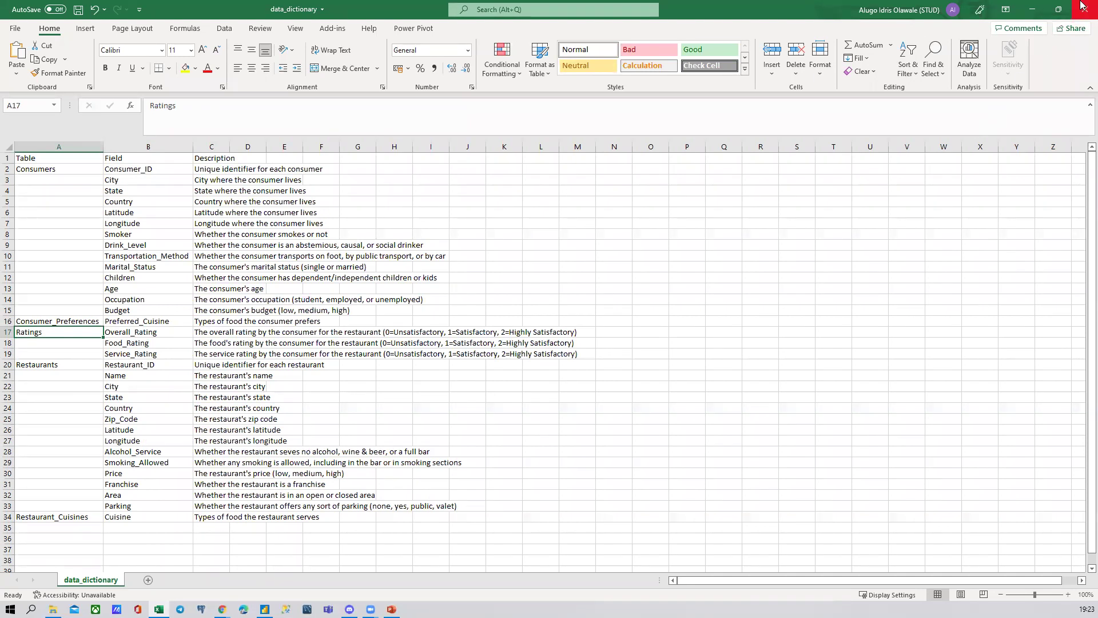
pyautogui.click(549, 320)
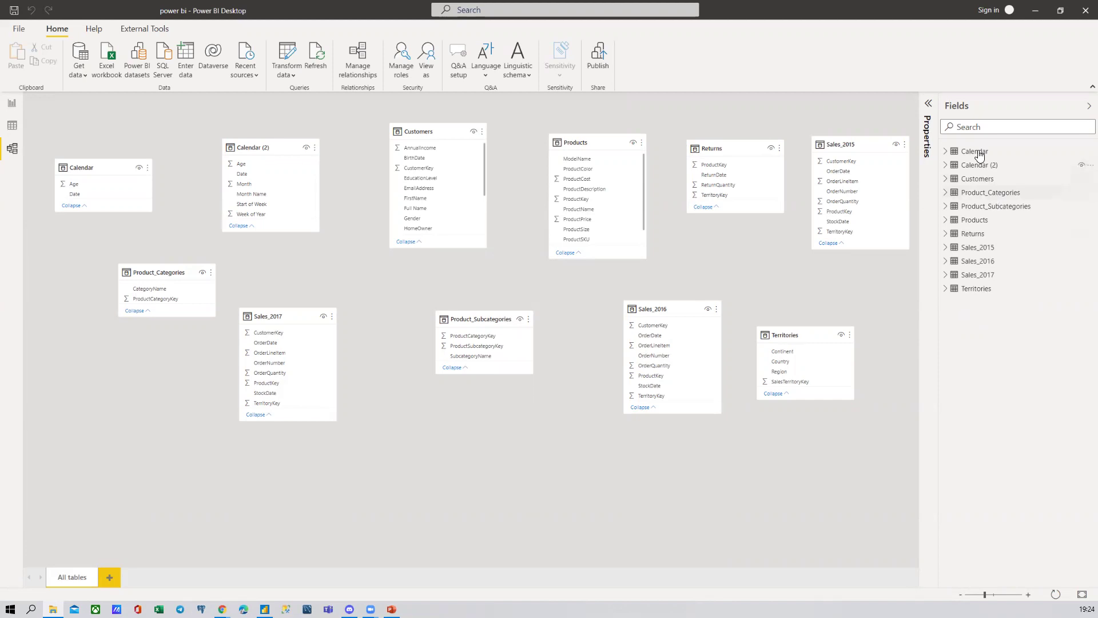
# Back in Power BI, compare the data of Calendar and Calendar (2), and delete the Calendar table from the model
pyautogui.moveTo(978, 155)
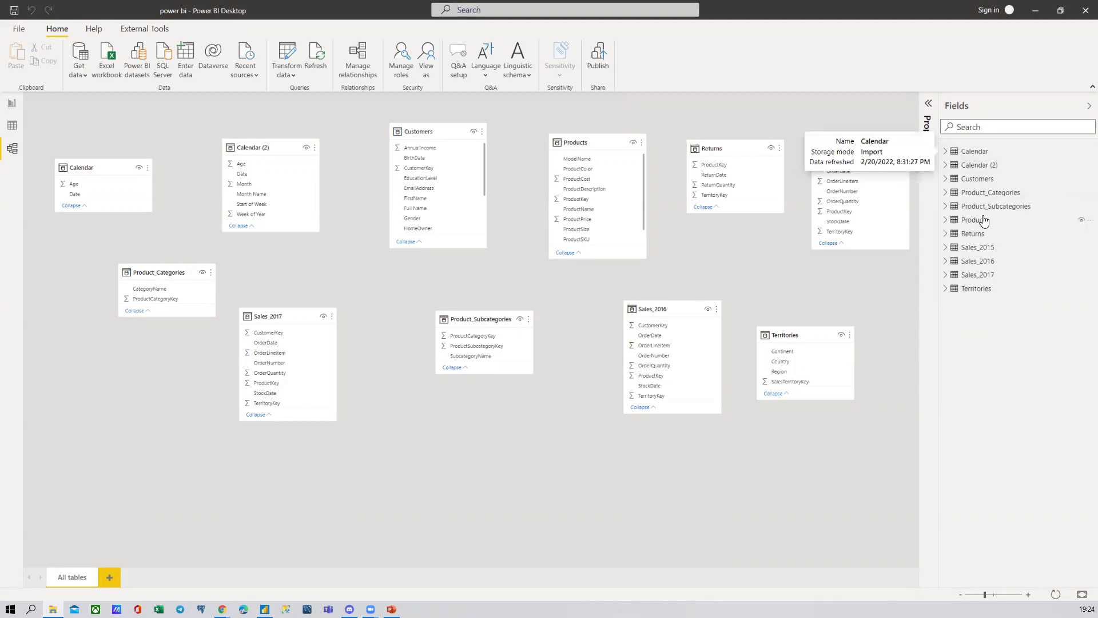
pyautogui.moveTo(984, 220)
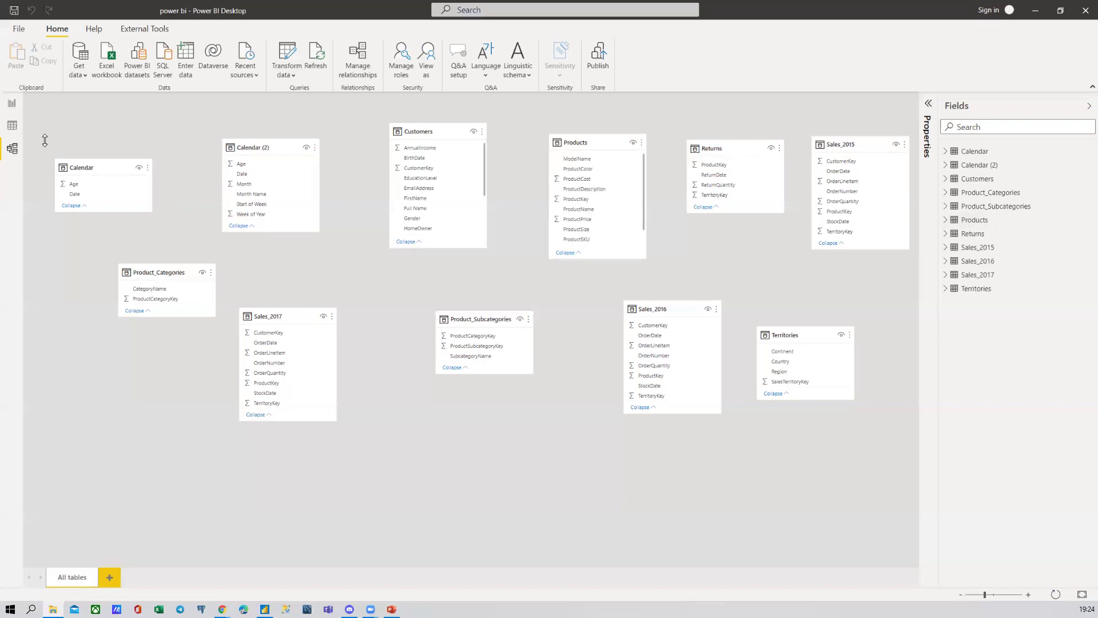
pyautogui.click(11, 126)
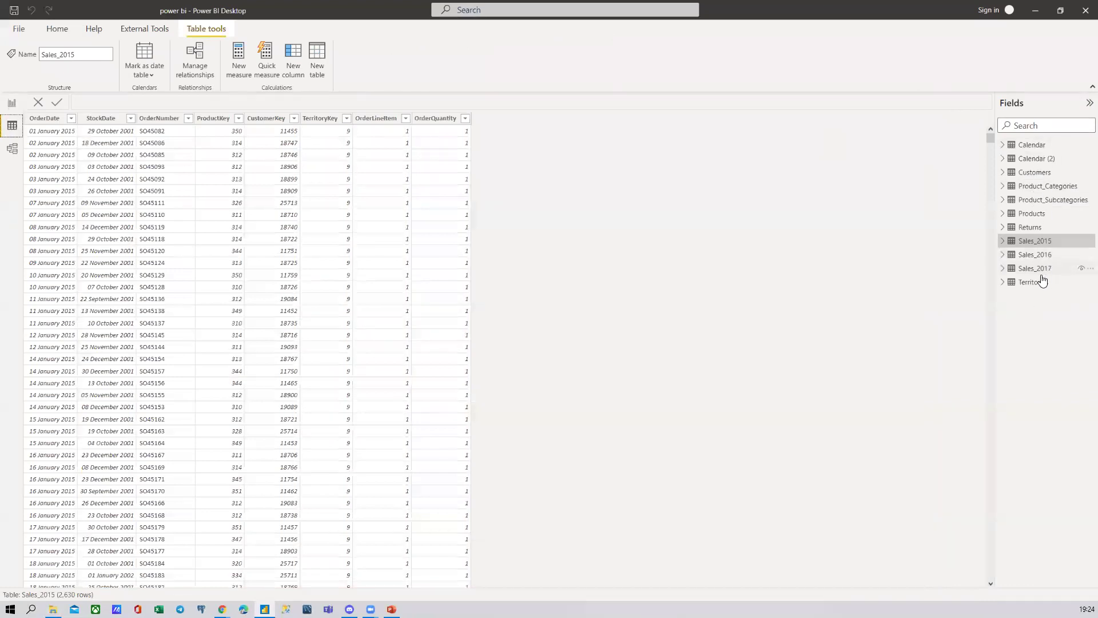
pyautogui.moveTo(1032, 283)
pyautogui.click(1038, 145)
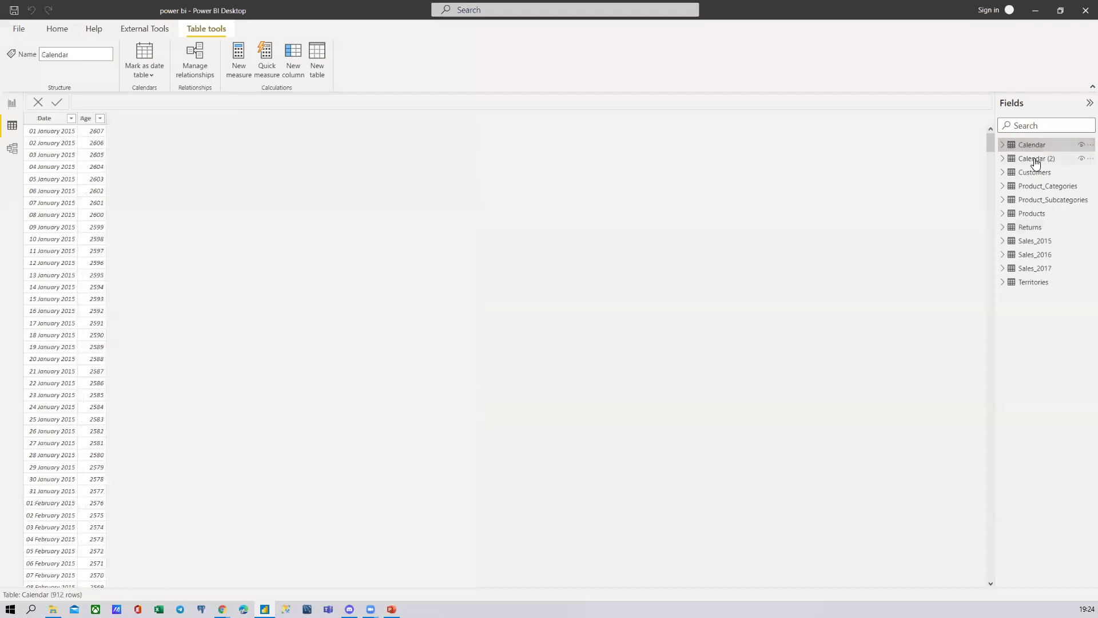
pyautogui.click(1030, 160)
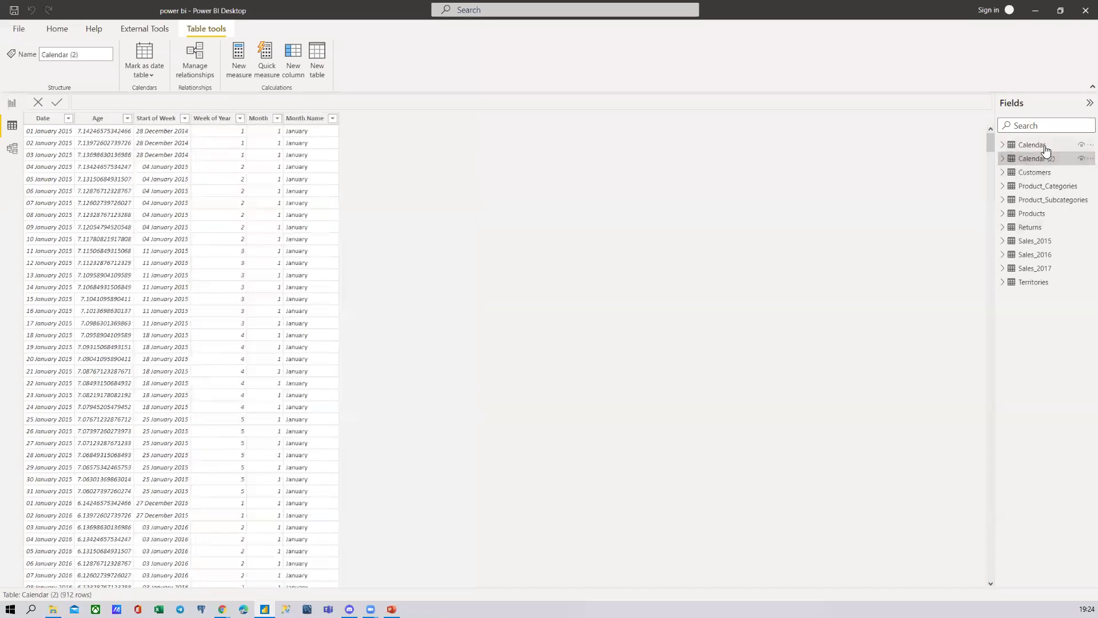
pyautogui.click(1044, 148)
pyautogui.rightClick(1044, 147)
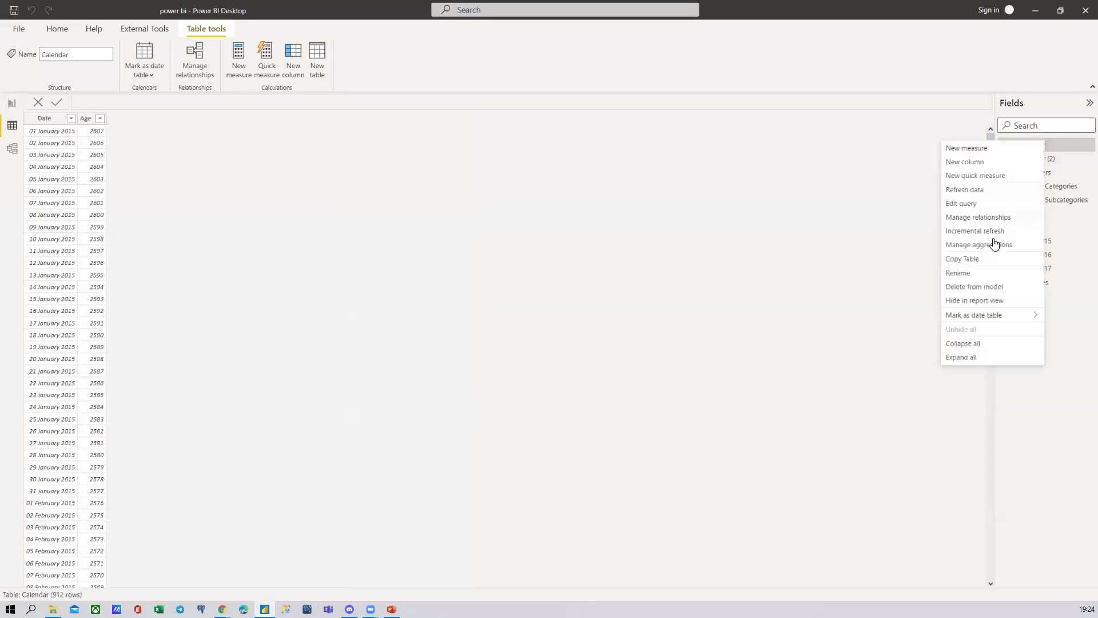
pyautogui.click(967, 288)
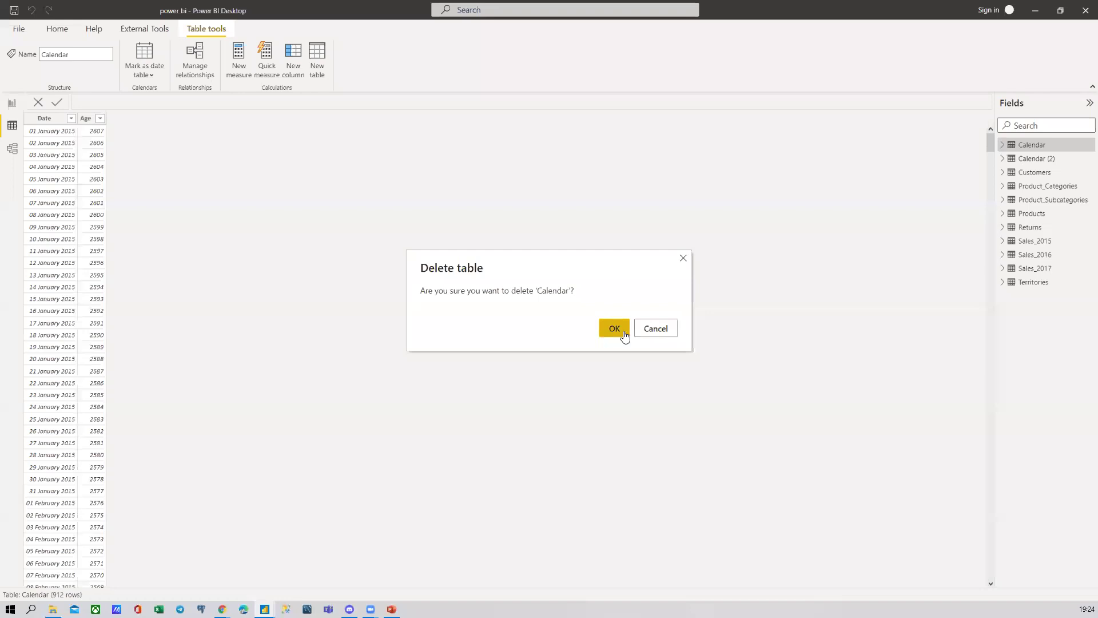
pyautogui.click(623, 333)
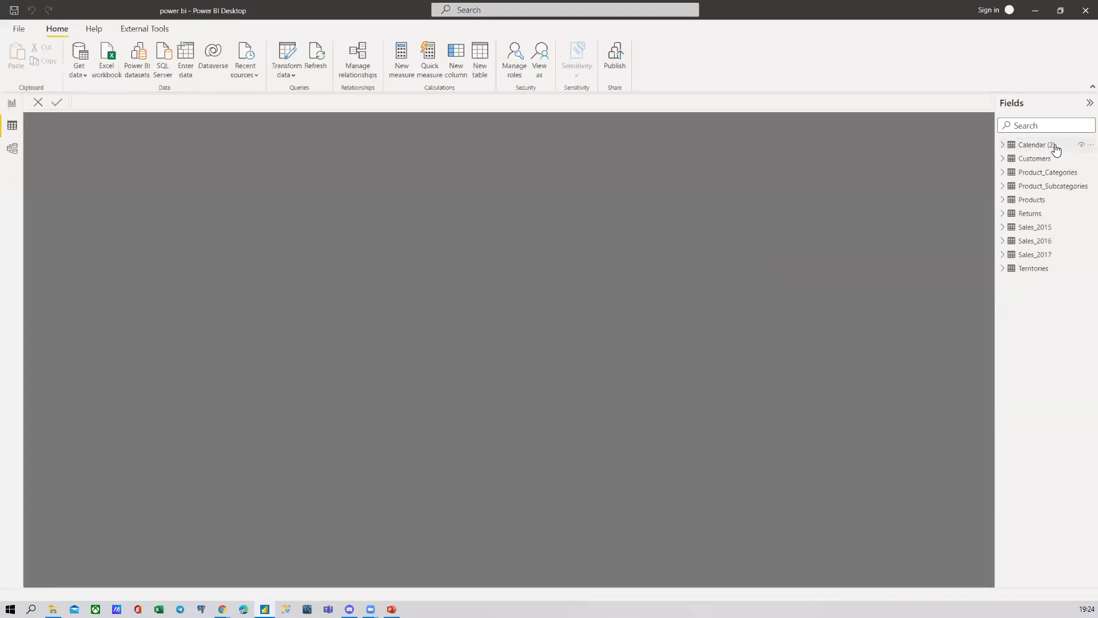
# Rename the Calendar (2) table to Calendar
pyautogui.click(1051, 147)
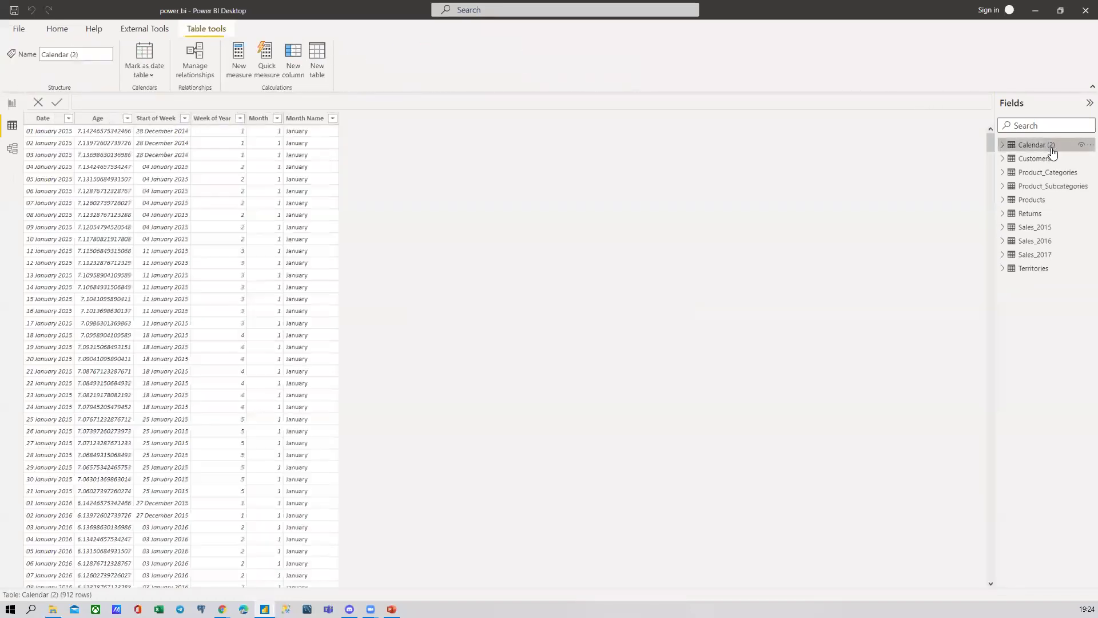
pyautogui.rightClick(1033, 146)
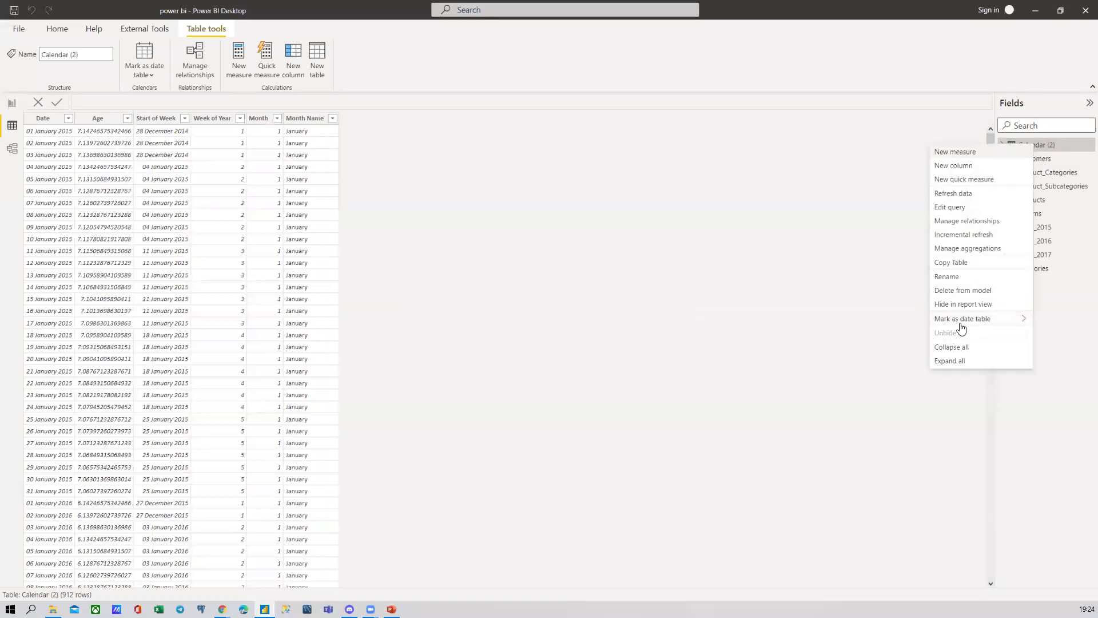
pyautogui.click(946, 276)
pyautogui.click(1061, 145)
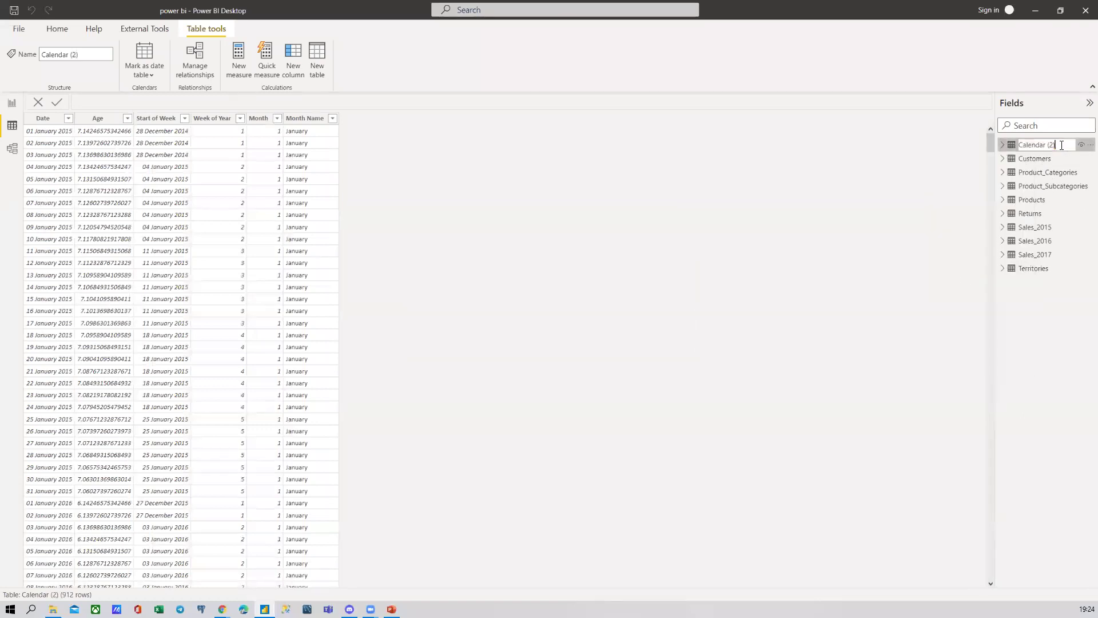
pyautogui.click(978, 218)
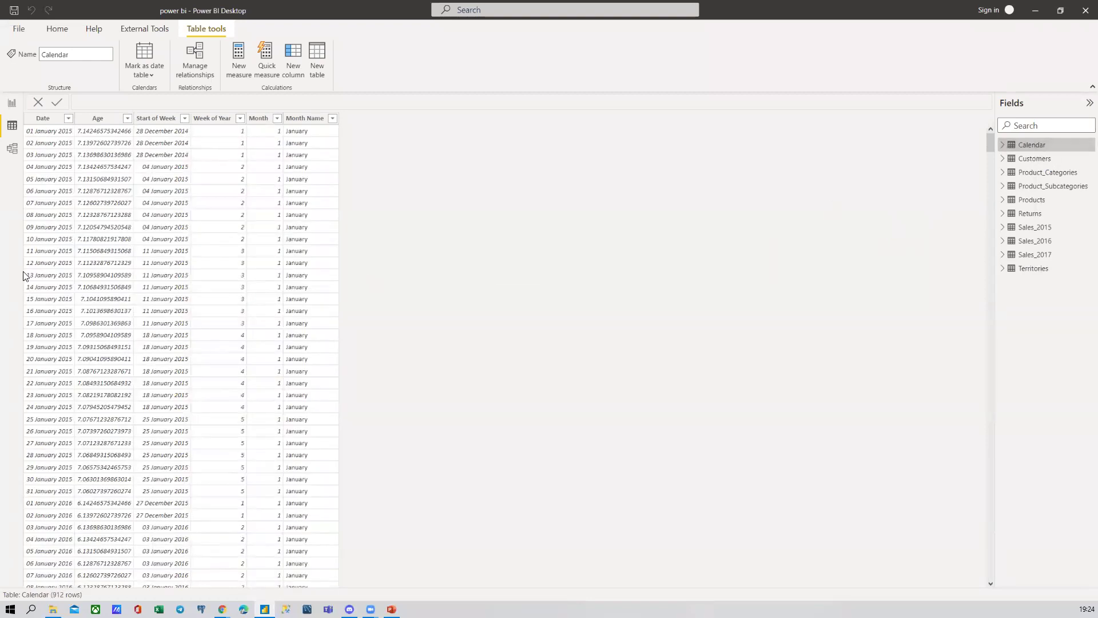
# Check the first and last dates in the Calendar table's Date column using its filter list, leaving the data unfiltered
pyautogui.click(61, 119)
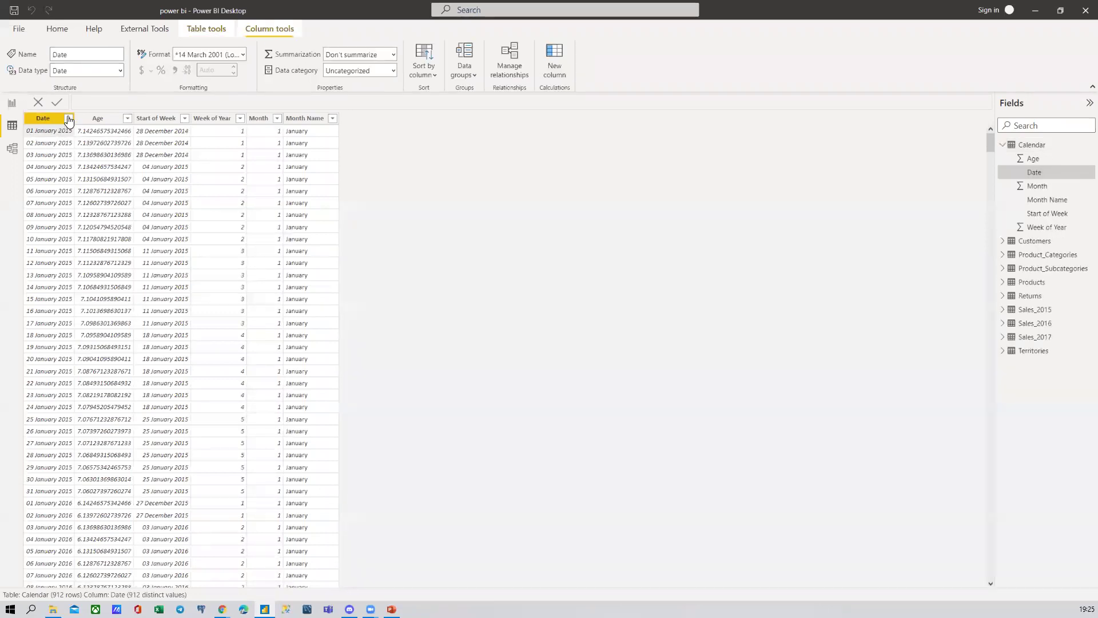
pyautogui.click(68, 118)
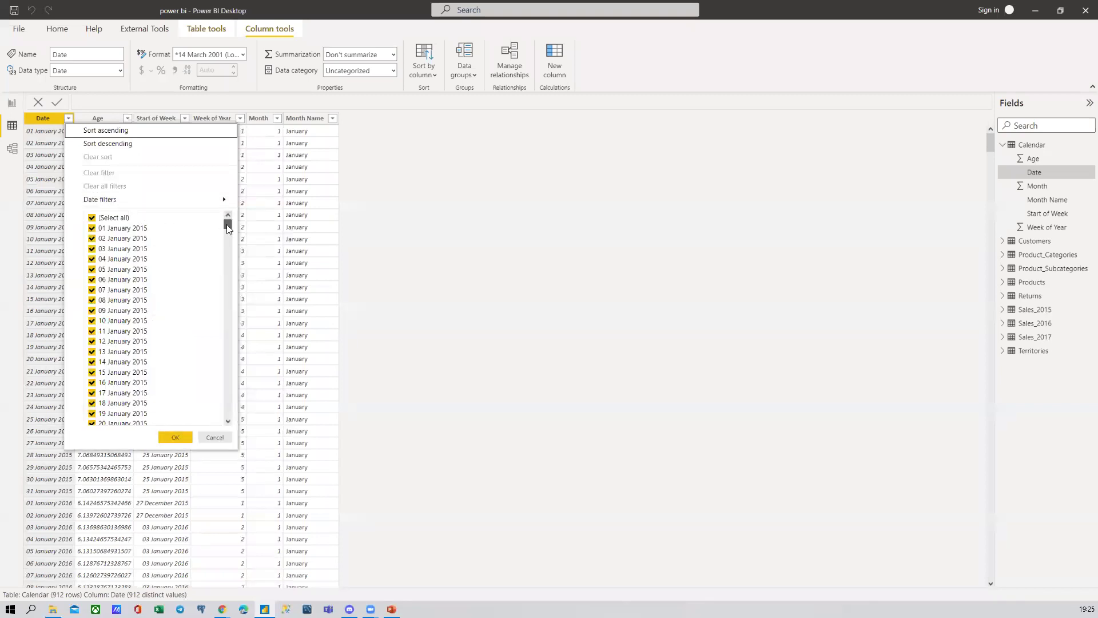
pyautogui.moveTo(227, 224); pyautogui.dragTo(224, 433)
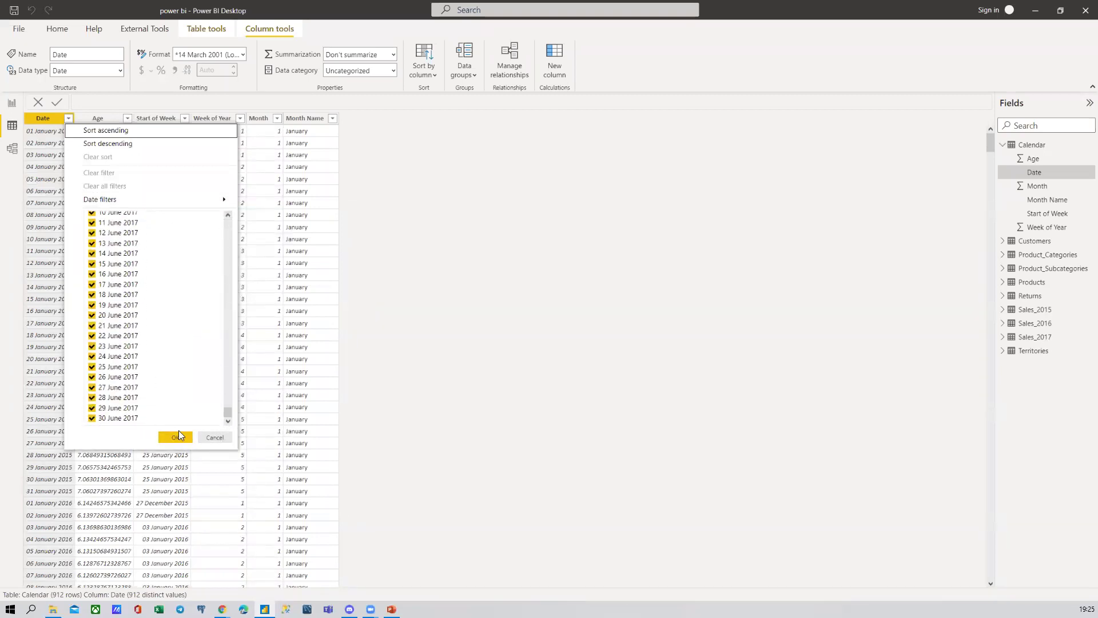
pyautogui.click(220, 436)
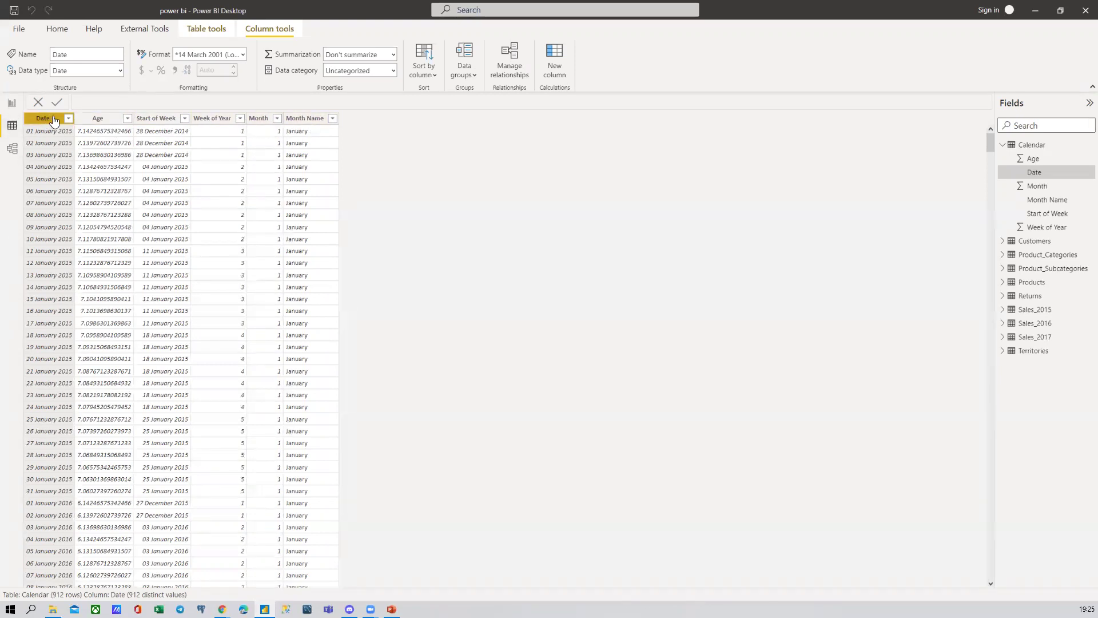
pyautogui.click(1002, 145)
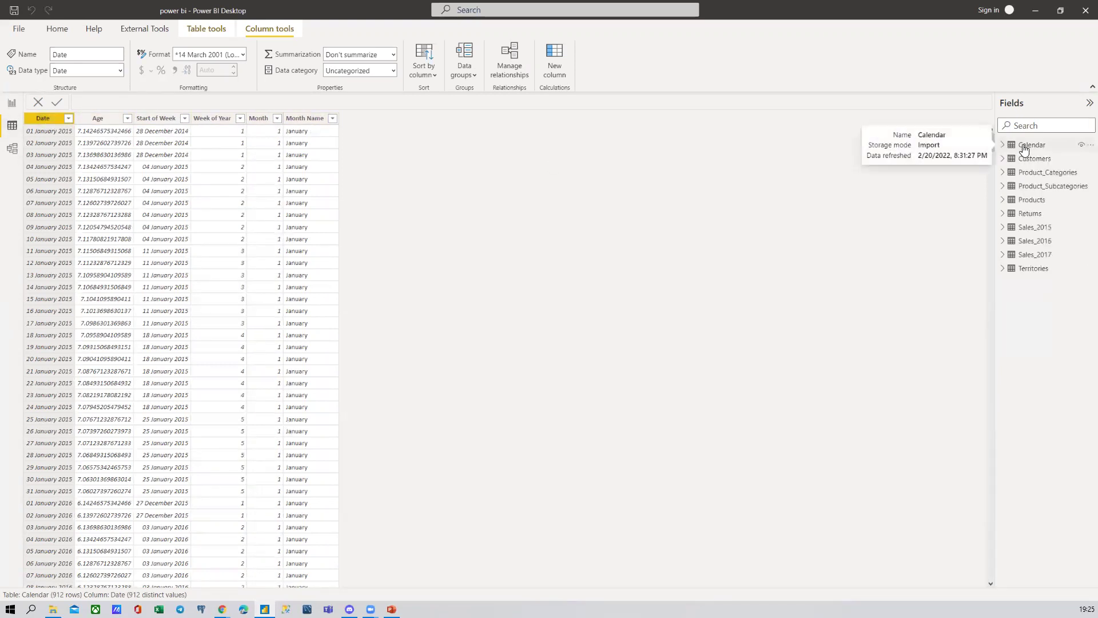
# Review the Customers table's columns, including CustomerKey, Prefix, FirstName, LastName, BirthDate and Username
pyautogui.click(1035, 163)
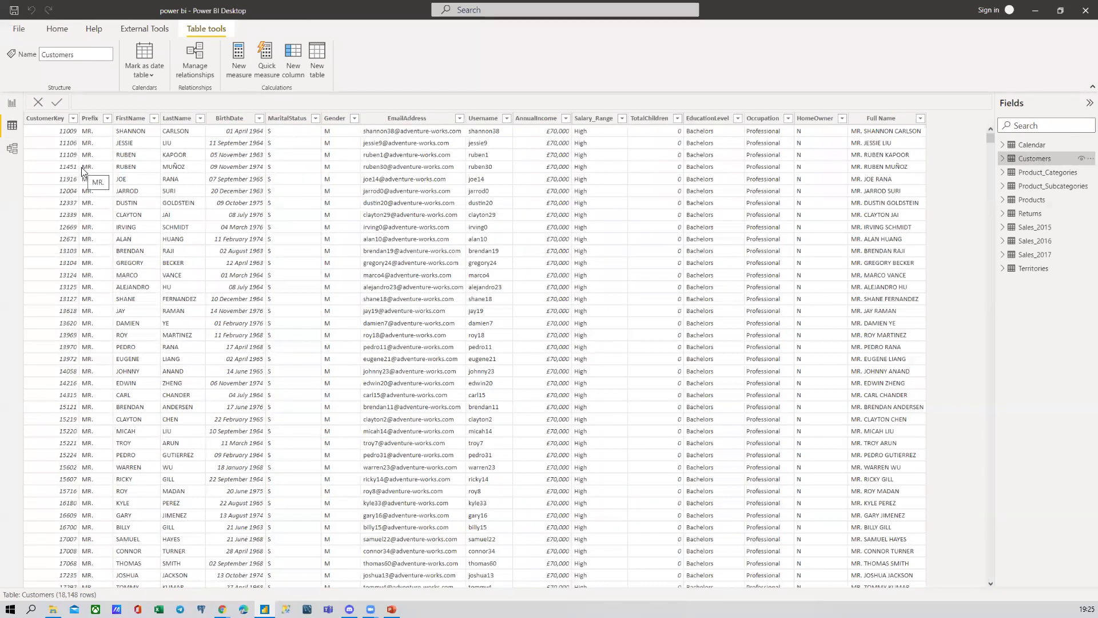
pyautogui.click(52, 118)
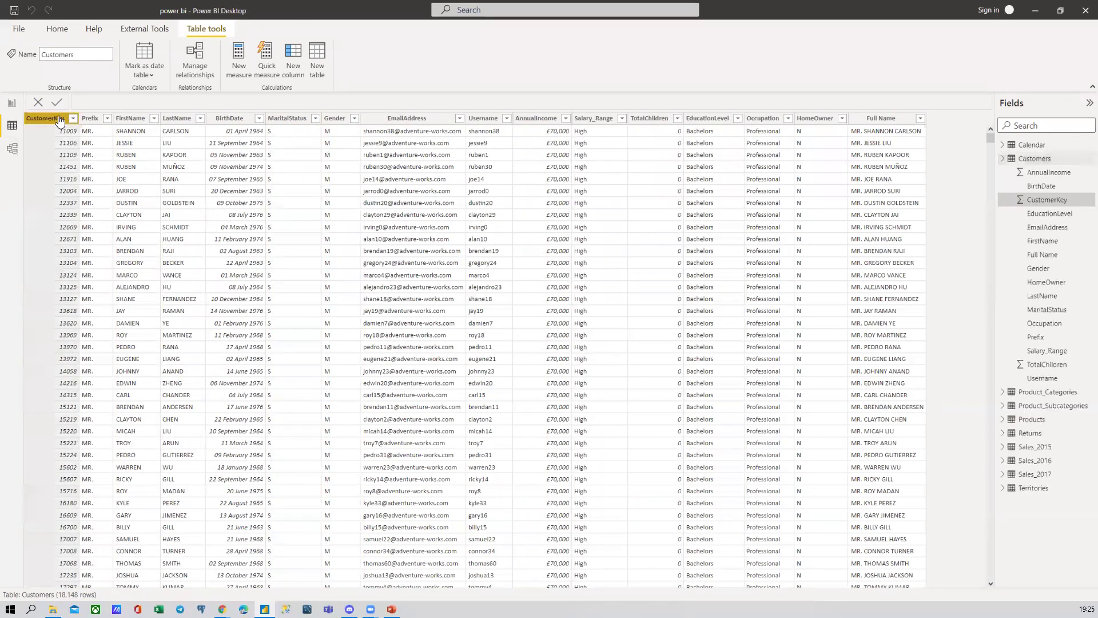
pyautogui.click(90, 119)
pyautogui.click(128, 120)
pyautogui.click(178, 120)
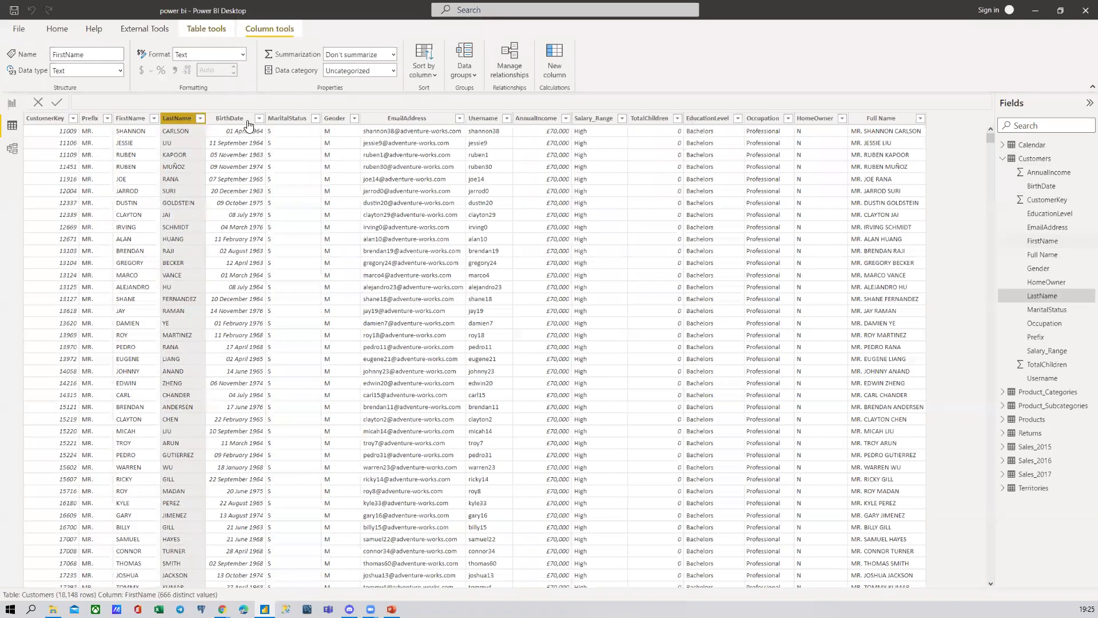
pyautogui.click(247, 120)
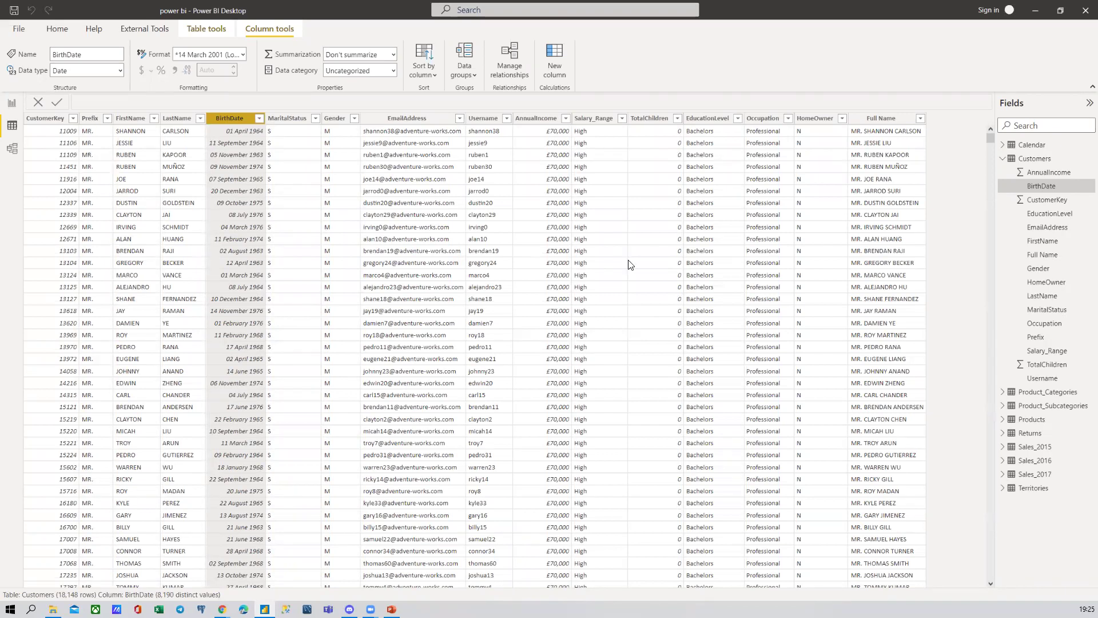
pyautogui.click(1003, 162)
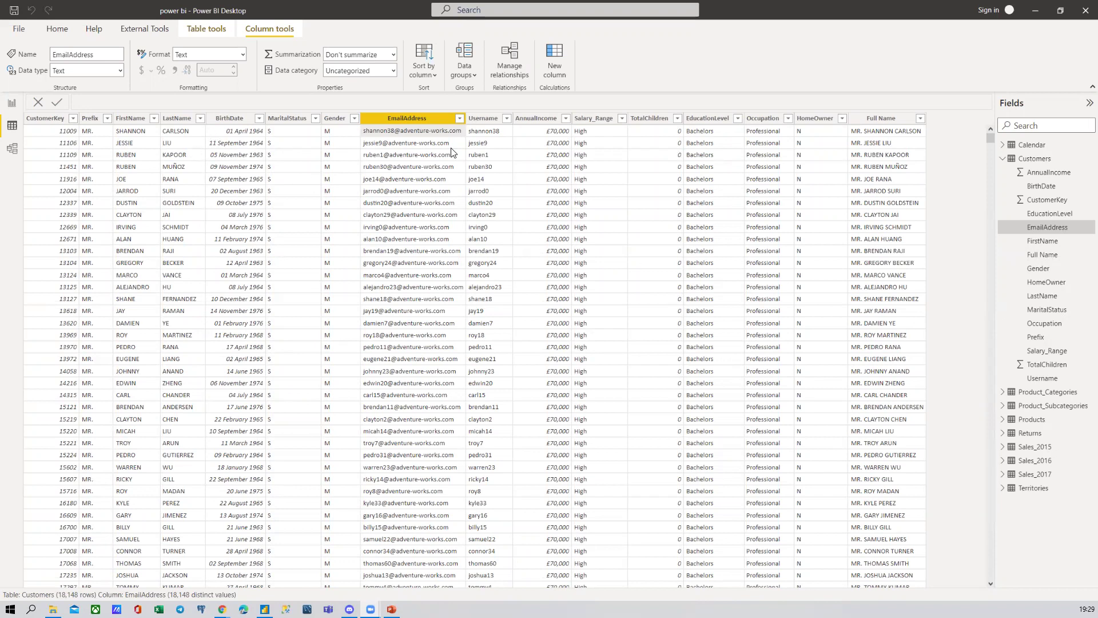
pyautogui.click(474, 118)
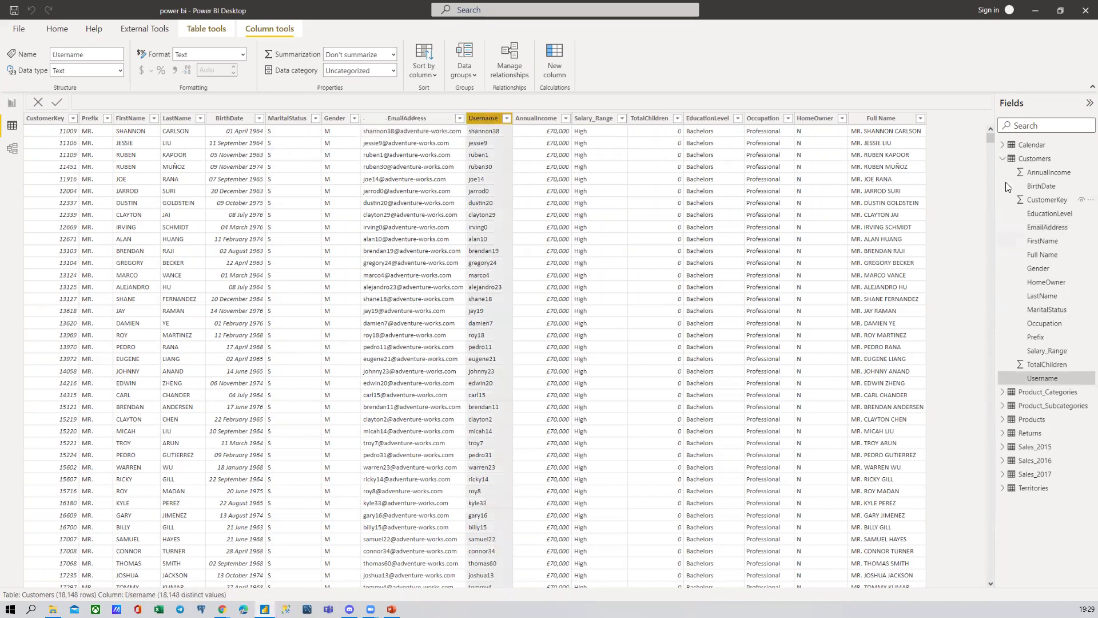
pyautogui.click(1025, 160)
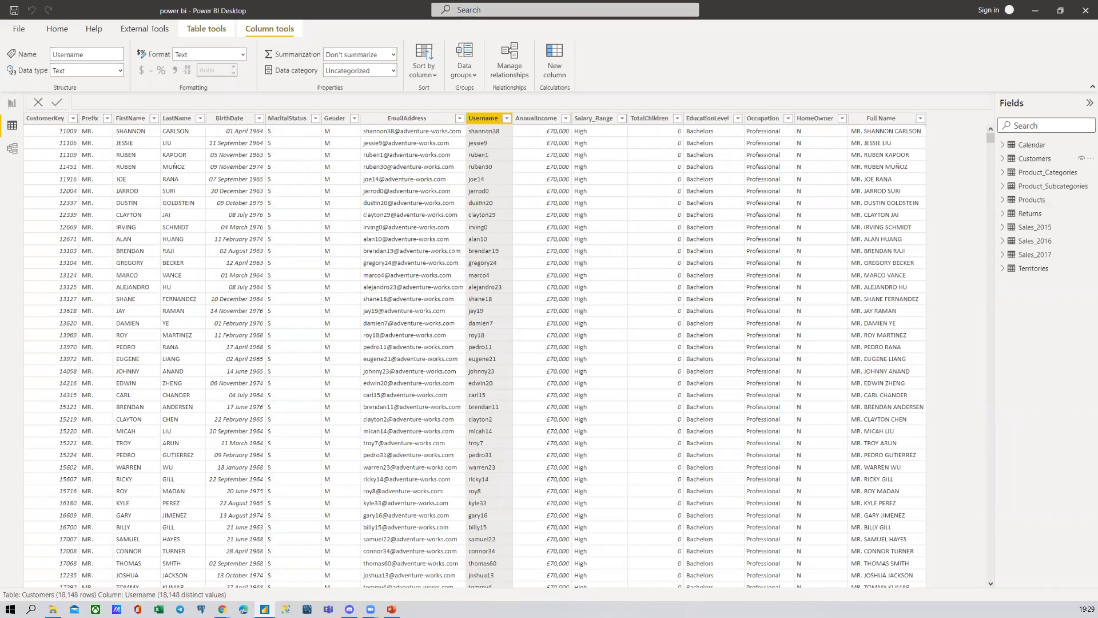
# Compare the CustomerKey column of the Customers table with its FirstName and AnnualIncome columns as a unique identifier
pyautogui.click(1019, 159)
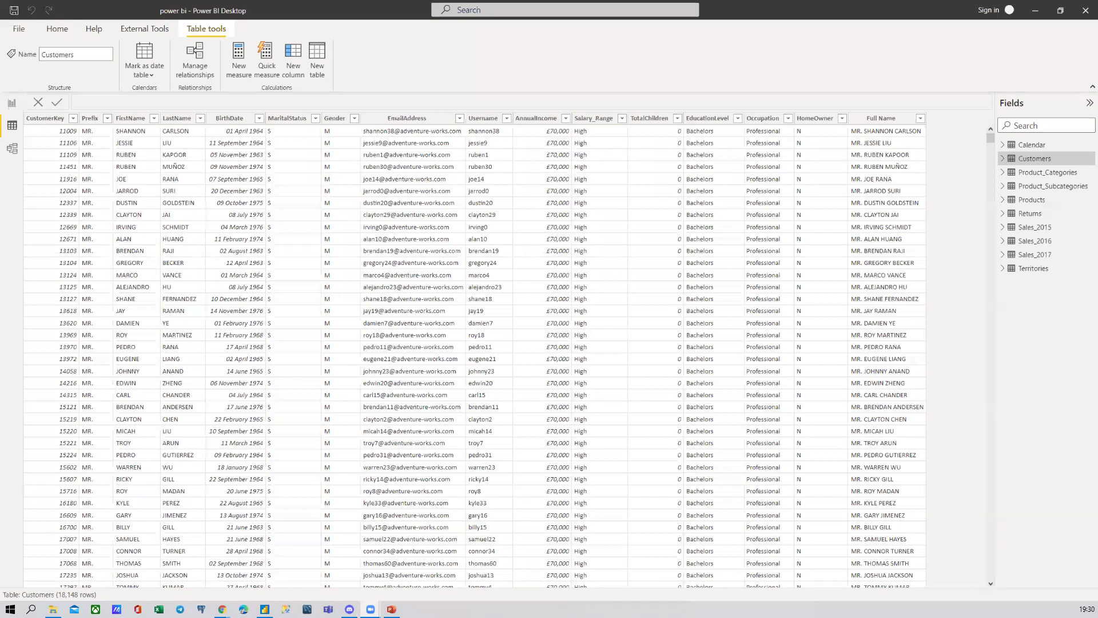
pyautogui.click(61, 132)
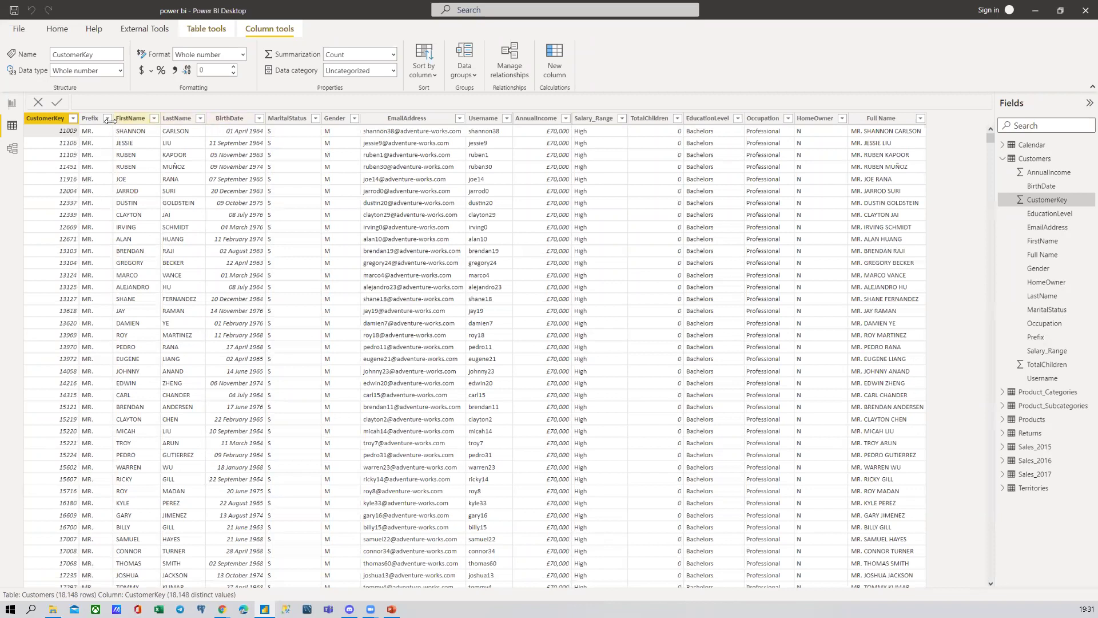
pyautogui.click(131, 119)
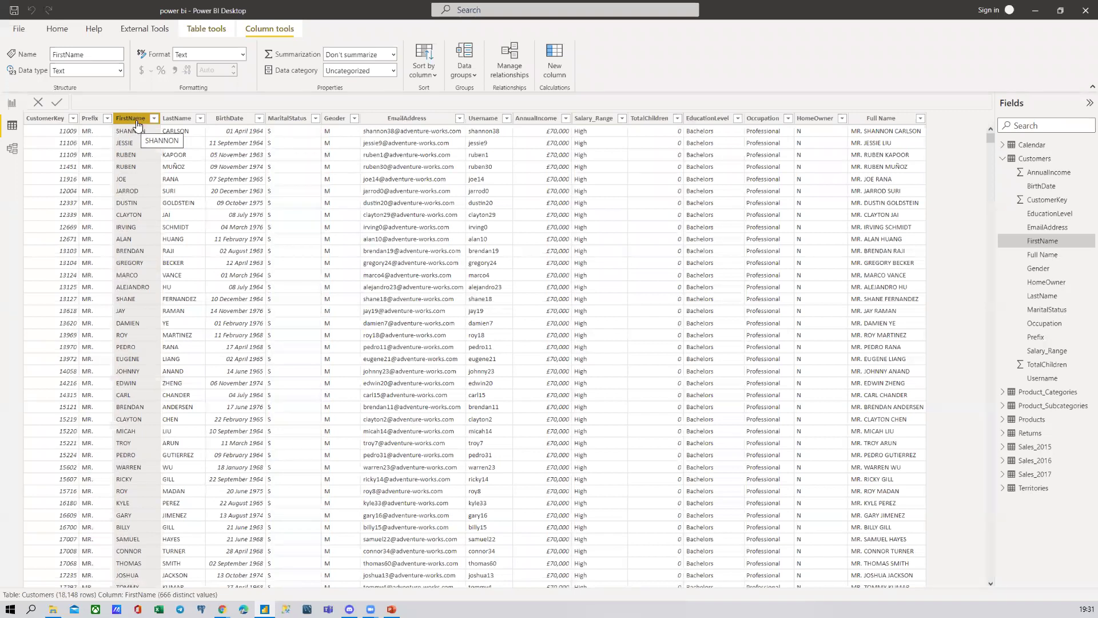
pyautogui.click(48, 119)
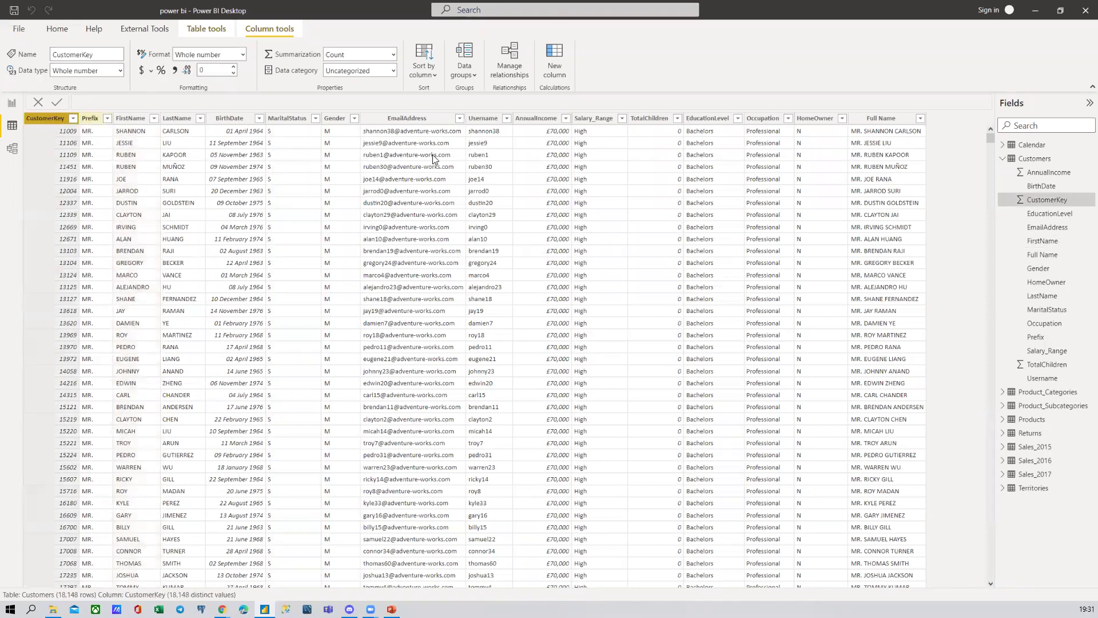
pyautogui.click(521, 120)
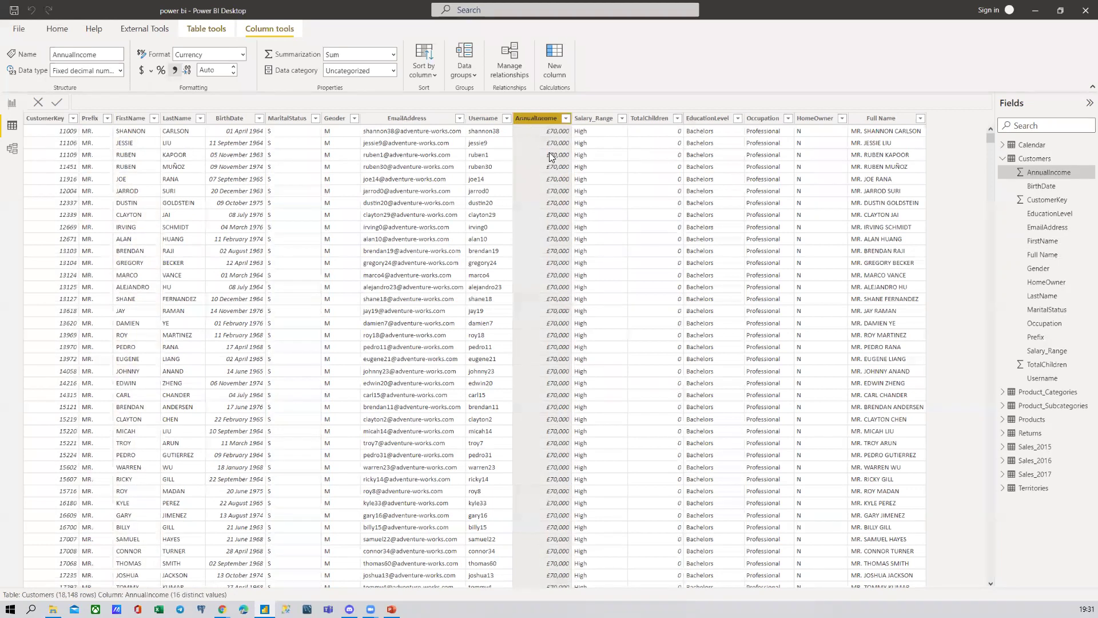
pyautogui.click(46, 118)
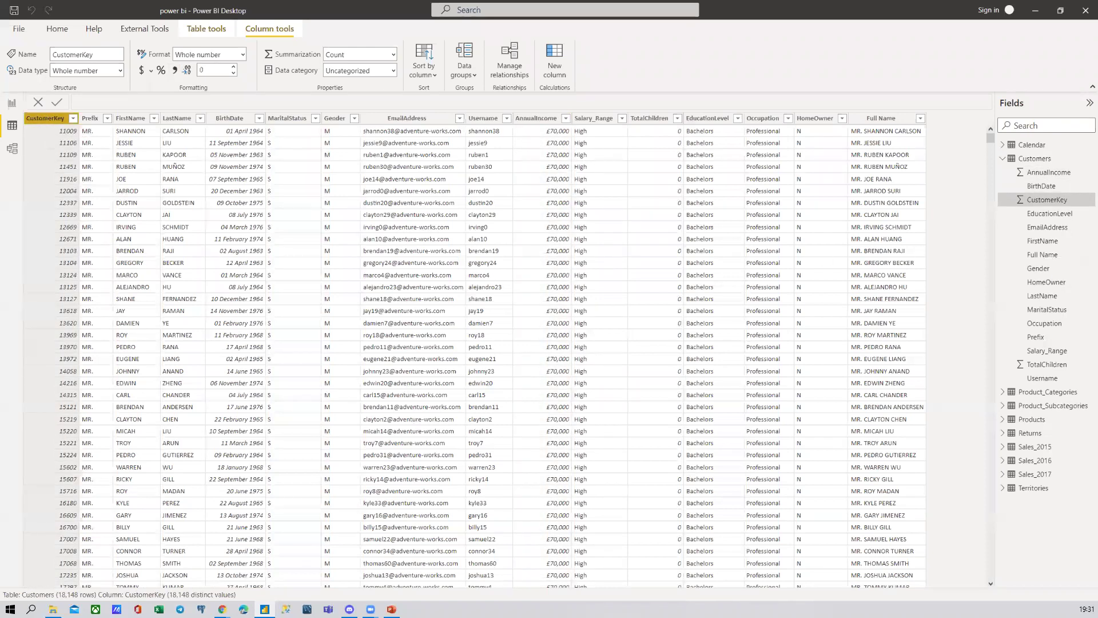
pyautogui.click(1002, 161)
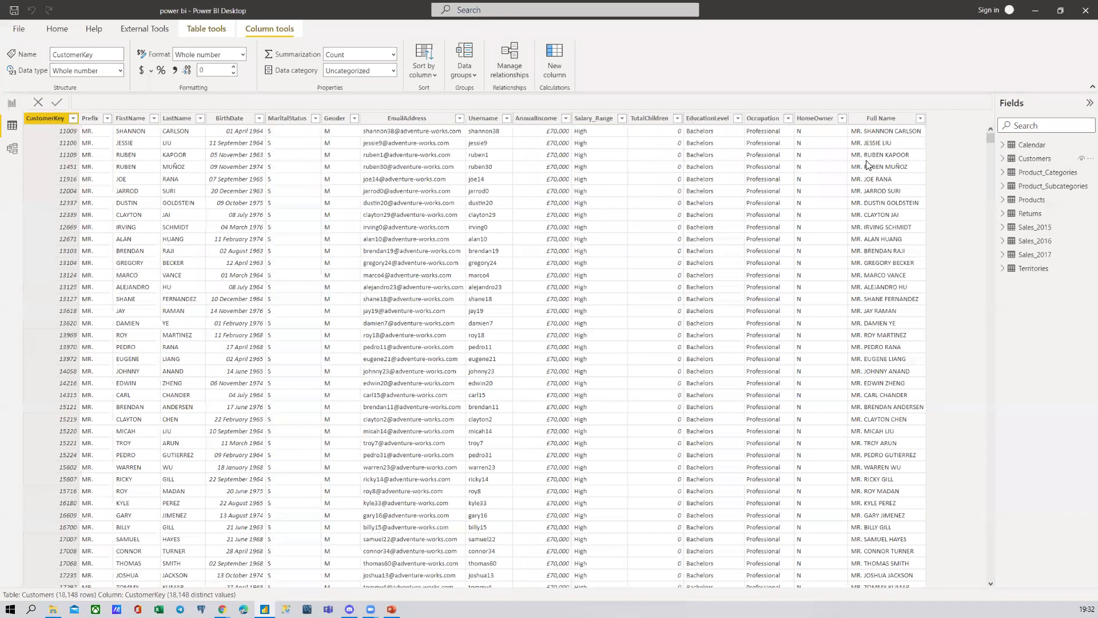
# View the Product_Categories table, and examine the OrderDate, StockDate, OrderNumber and ProductKey columns of Sales_2015
pyautogui.click(1038, 173)
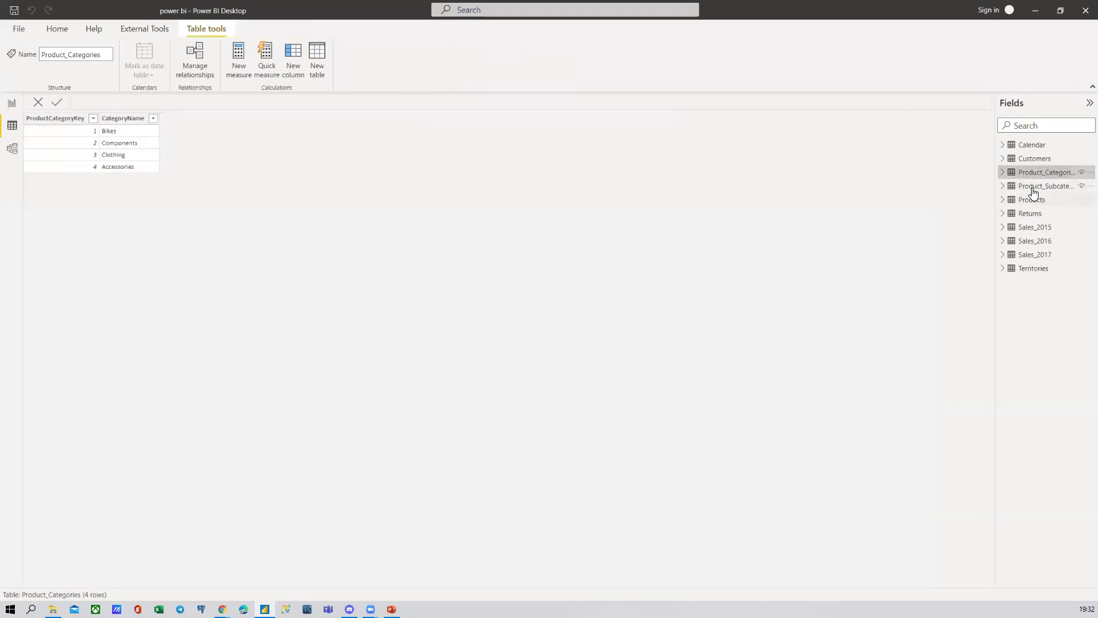
pyautogui.click(1031, 227)
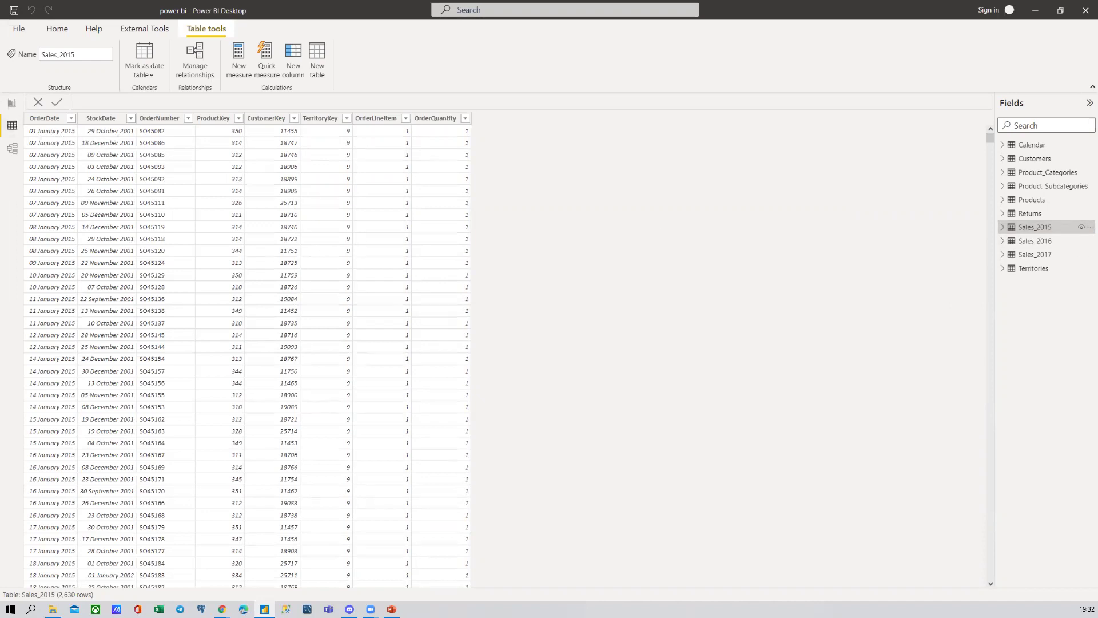
pyautogui.click(52, 133)
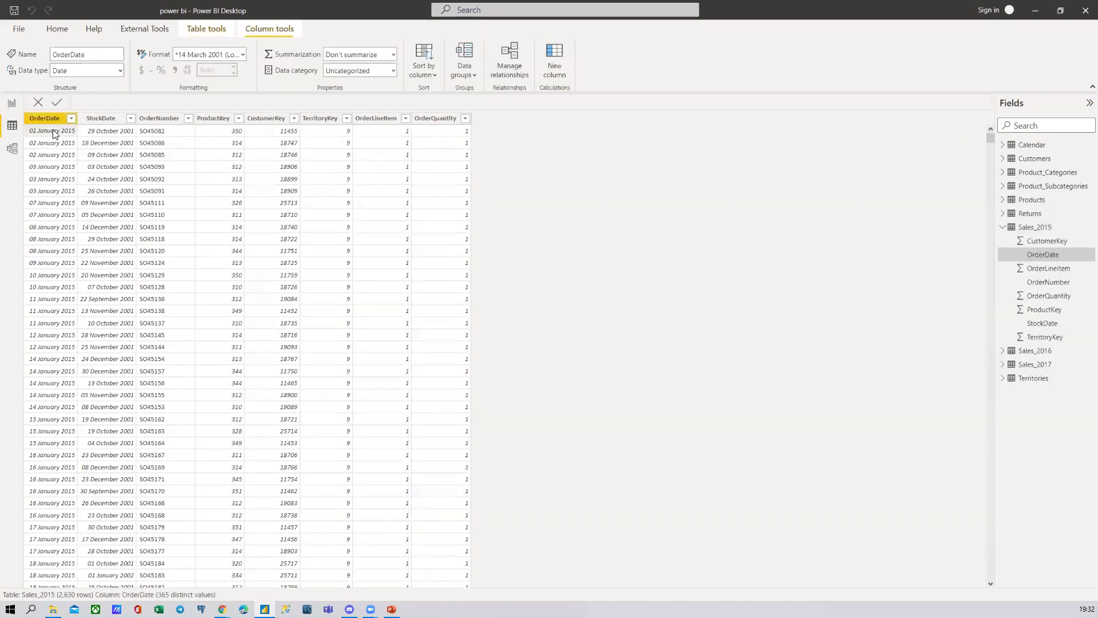
pyautogui.click(109, 134)
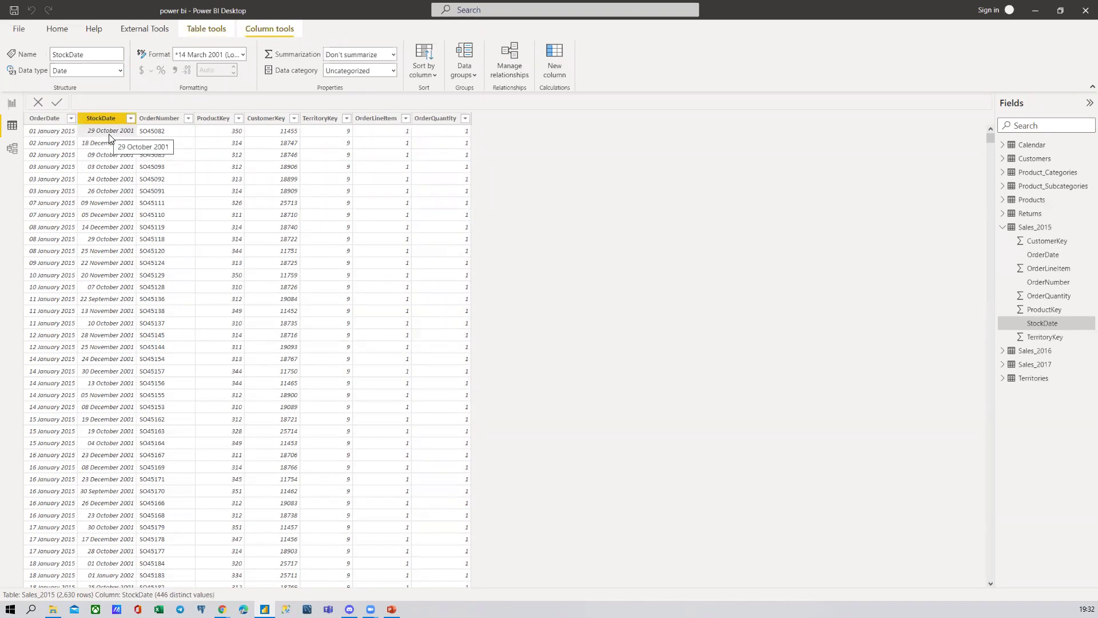
pyautogui.click(179, 136)
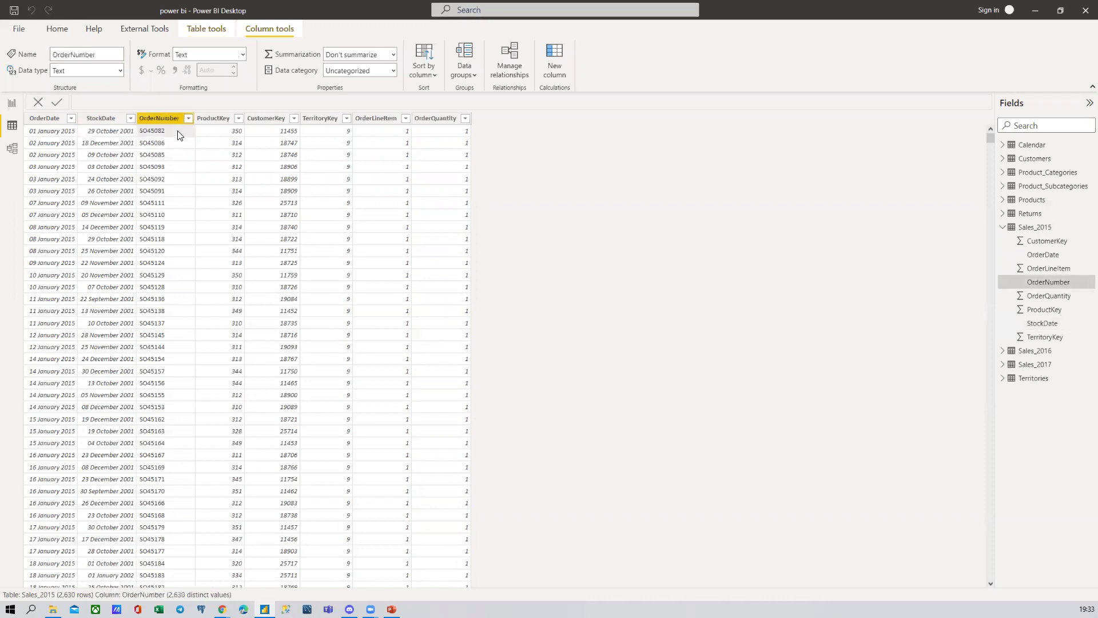
pyautogui.click(227, 134)
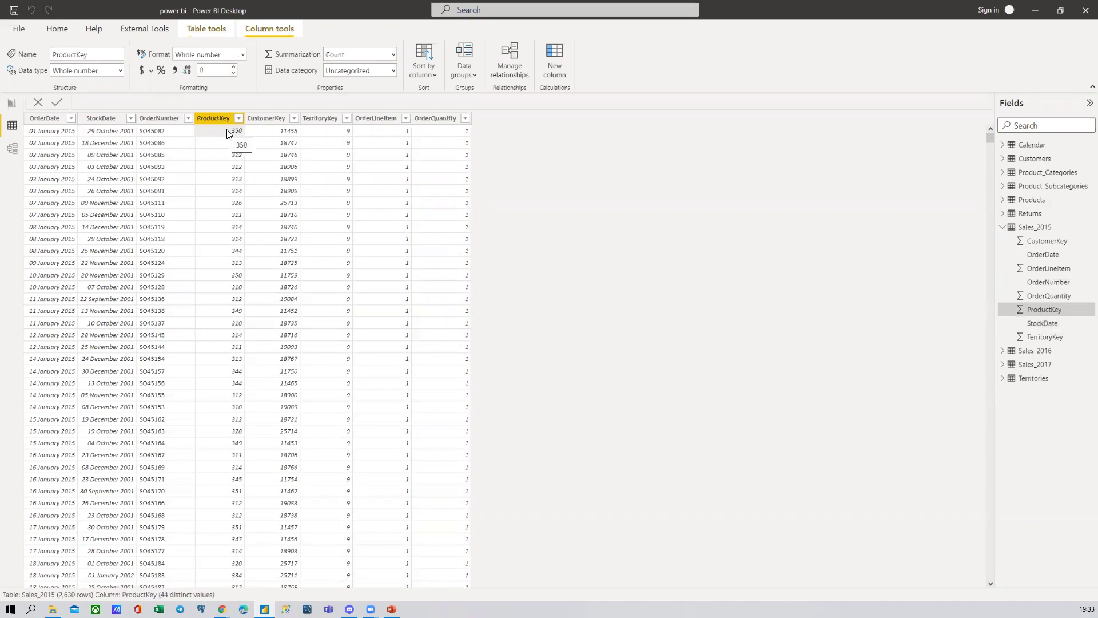
pyautogui.click(169, 136)
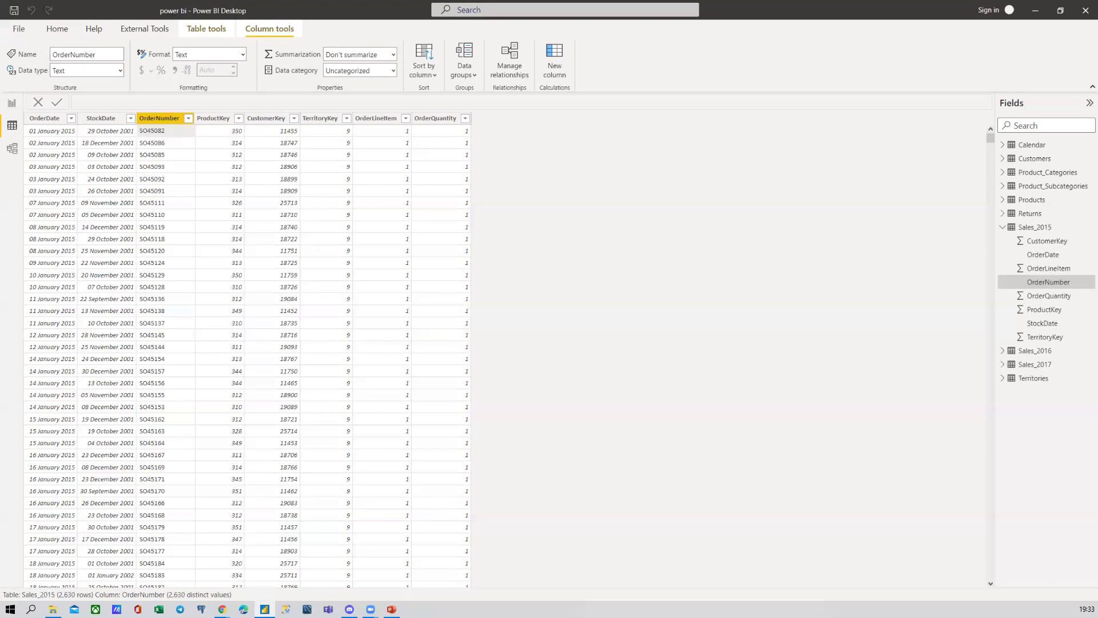
pyautogui.click(223, 135)
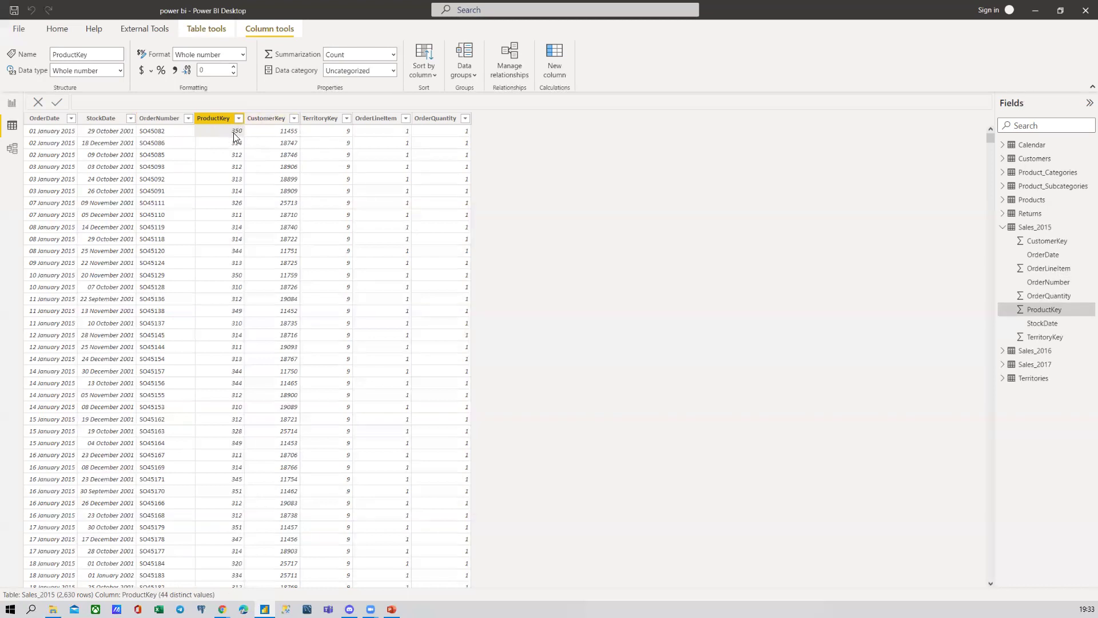
# Compare the CustomerKey column in Sales_2015 with the CustomerKey column in Customers, and return to the Sales_2015 table
pyautogui.click(267, 119)
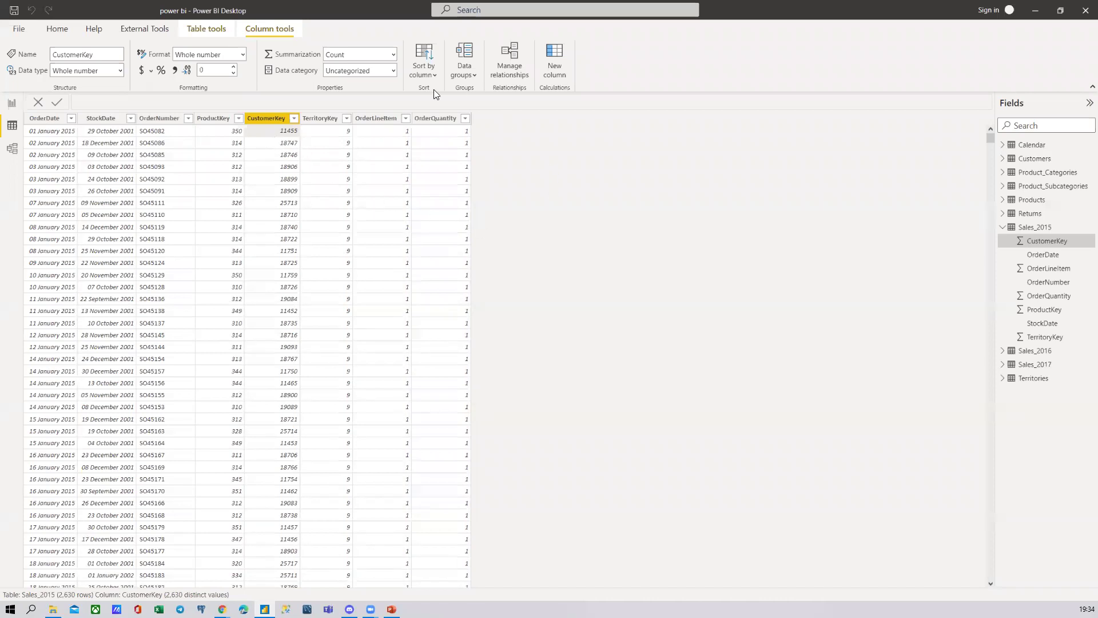
pyautogui.click(1027, 158)
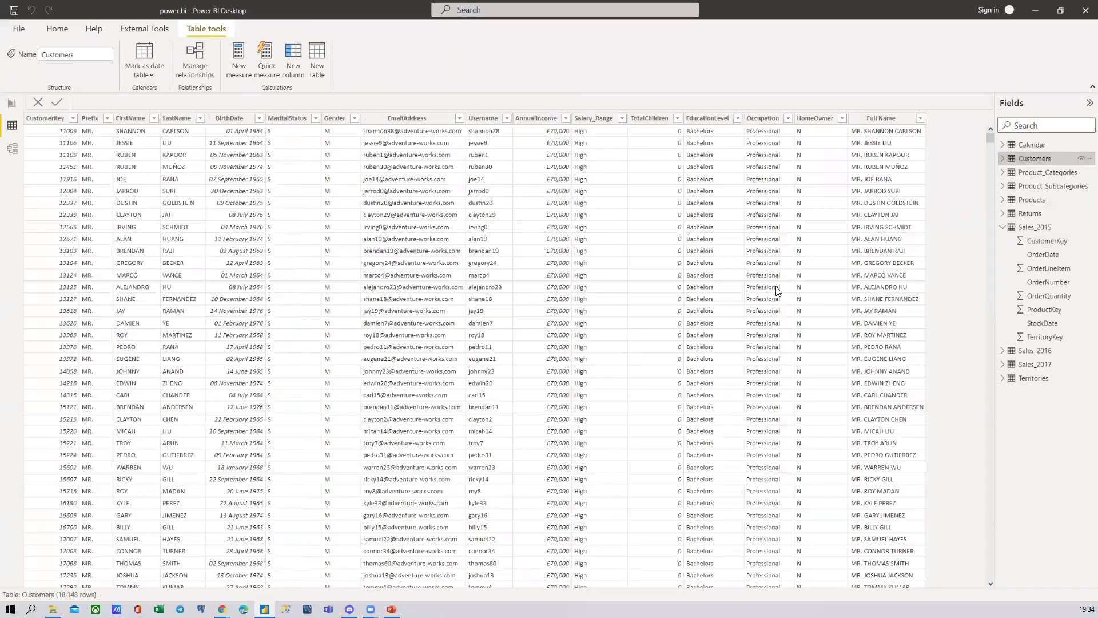
pyautogui.click(43, 118)
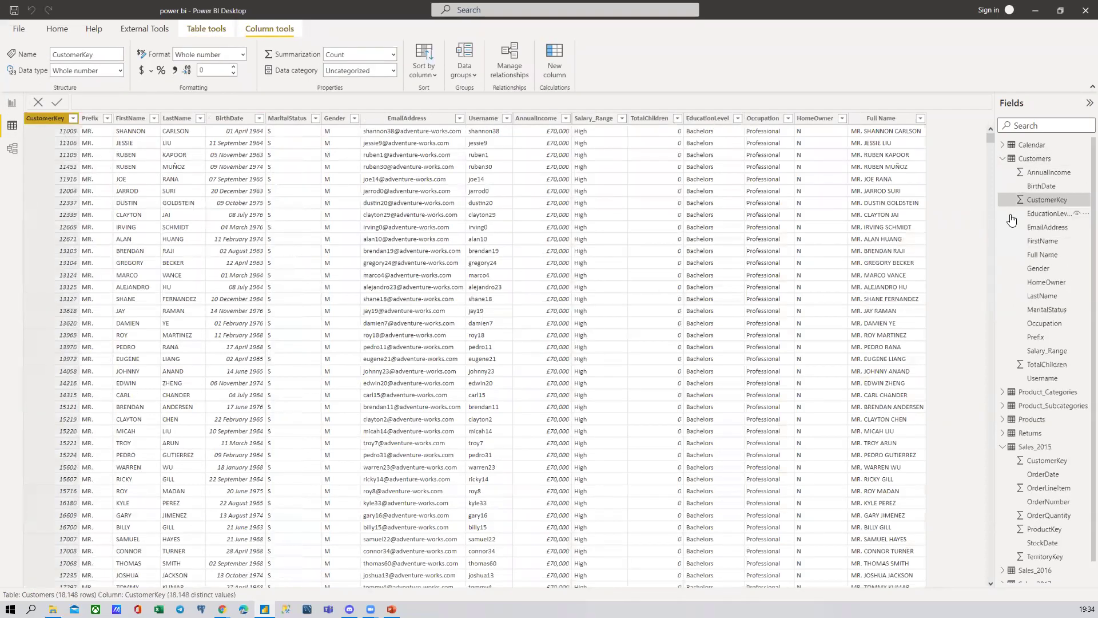
pyautogui.click(1034, 446)
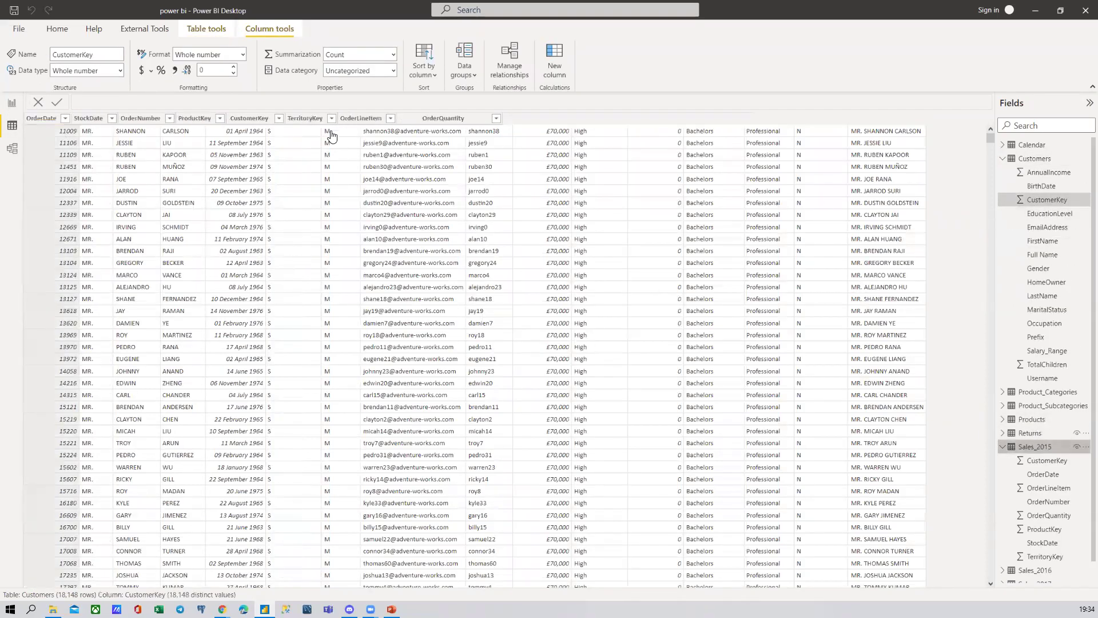
# Filter the Customers table's CustomerKey column to a single customer key taken from the value list
pyautogui.click(244, 130)
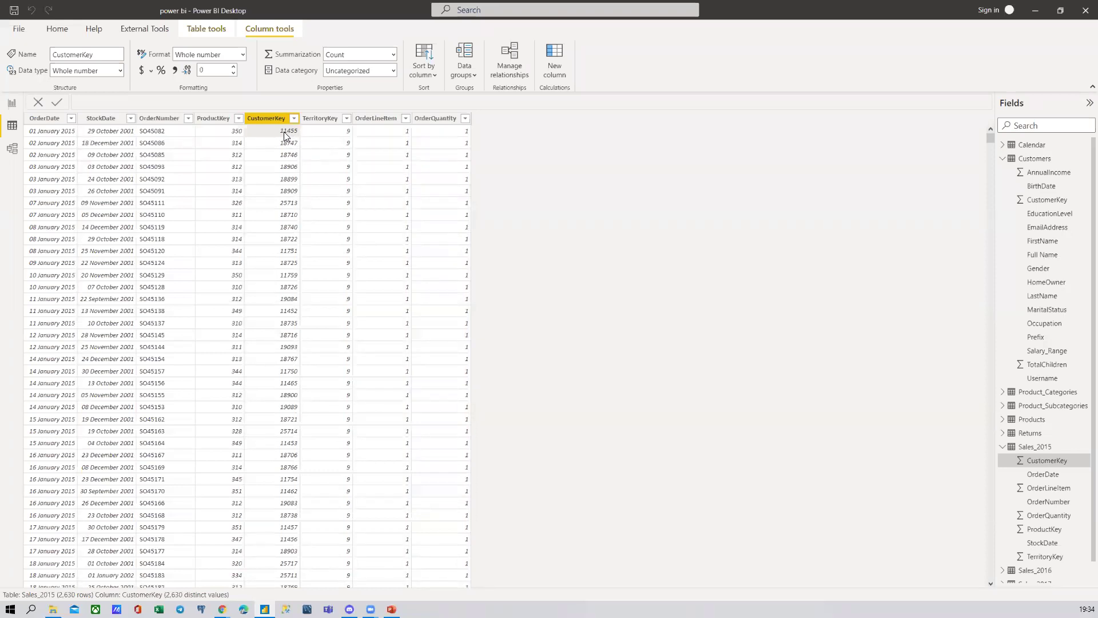
pyautogui.click(1035, 159)
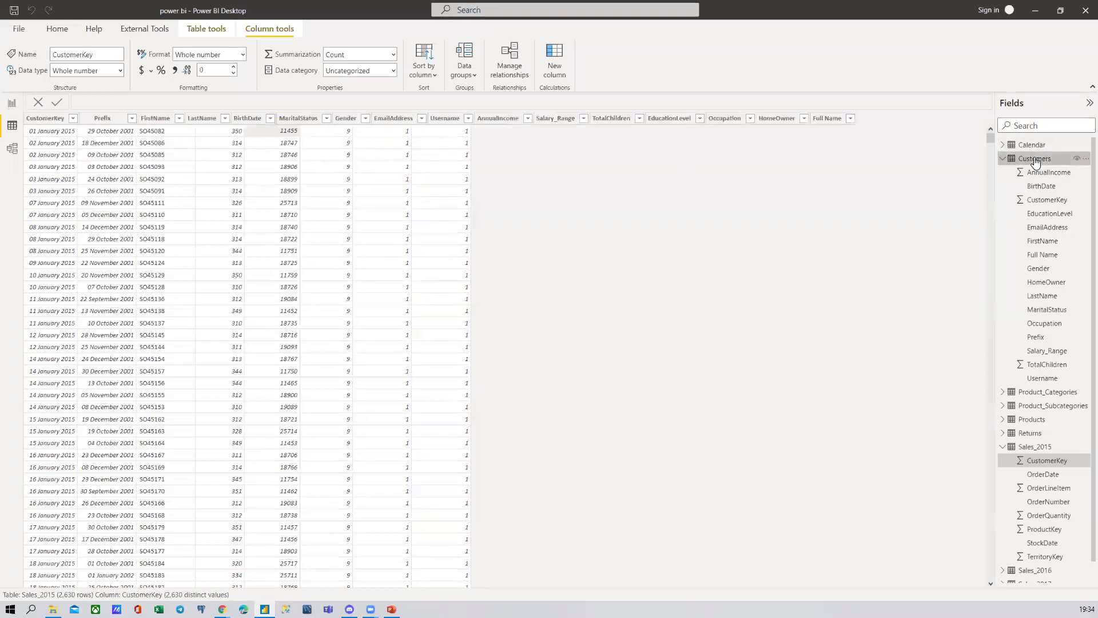
pyautogui.click(73, 118)
pyautogui.scroll(10, 152, 238)
pyautogui.moveTo(232, 339); pyautogui.dragTo(232, 217)
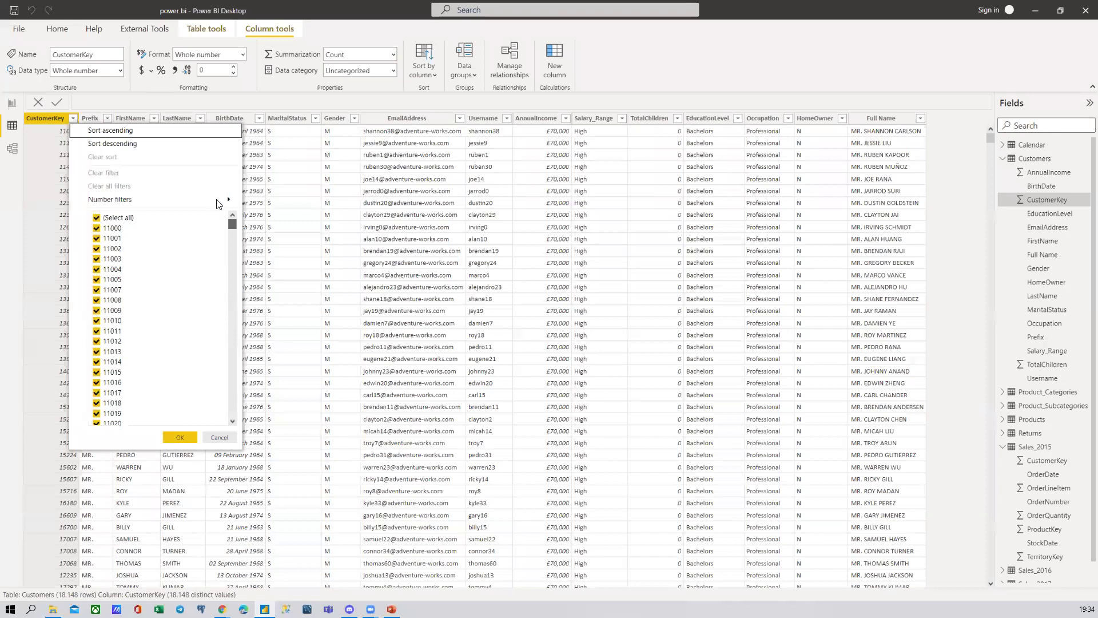
pyautogui.click(117, 218)
pyautogui.scroll(-2, 115, 343)
pyautogui.scroll(-3, 113, 345)
pyautogui.click(97, 316)
pyautogui.click(179, 437)
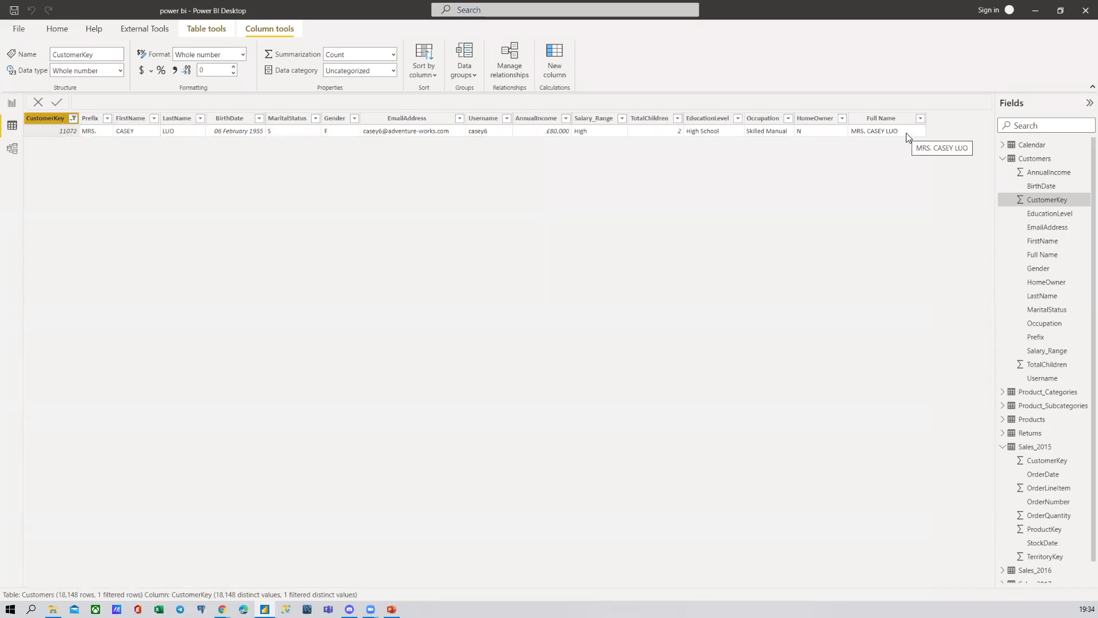
# Reselect all values in the CustomerKey filter and show the full Customers table
pyautogui.click(74, 119)
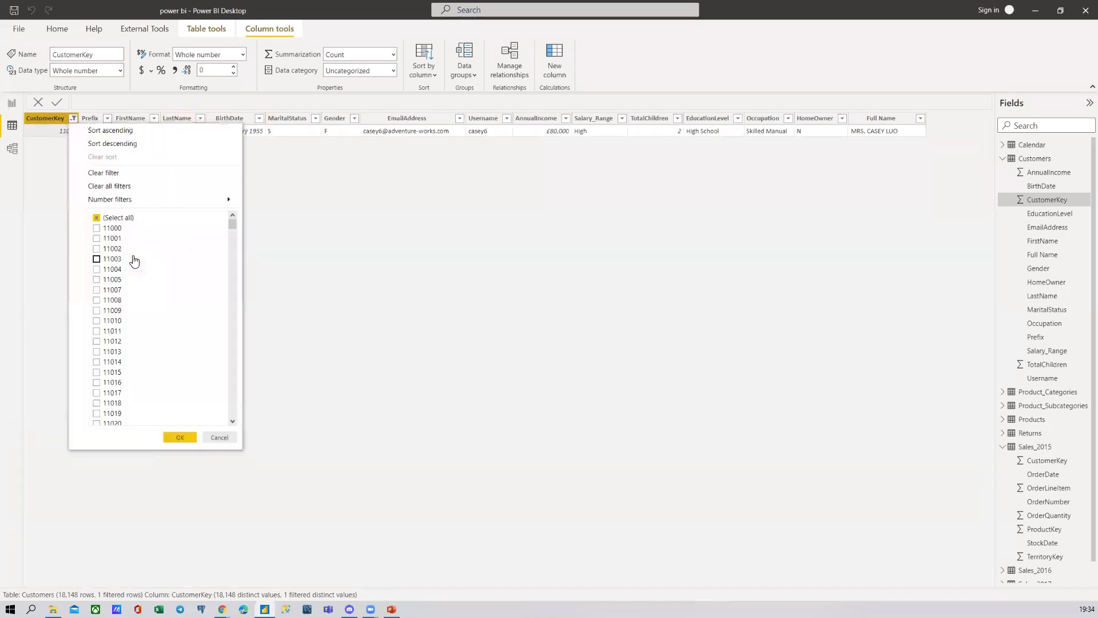
pyautogui.click(107, 220)
pyautogui.click(108, 218)
pyautogui.click(179, 438)
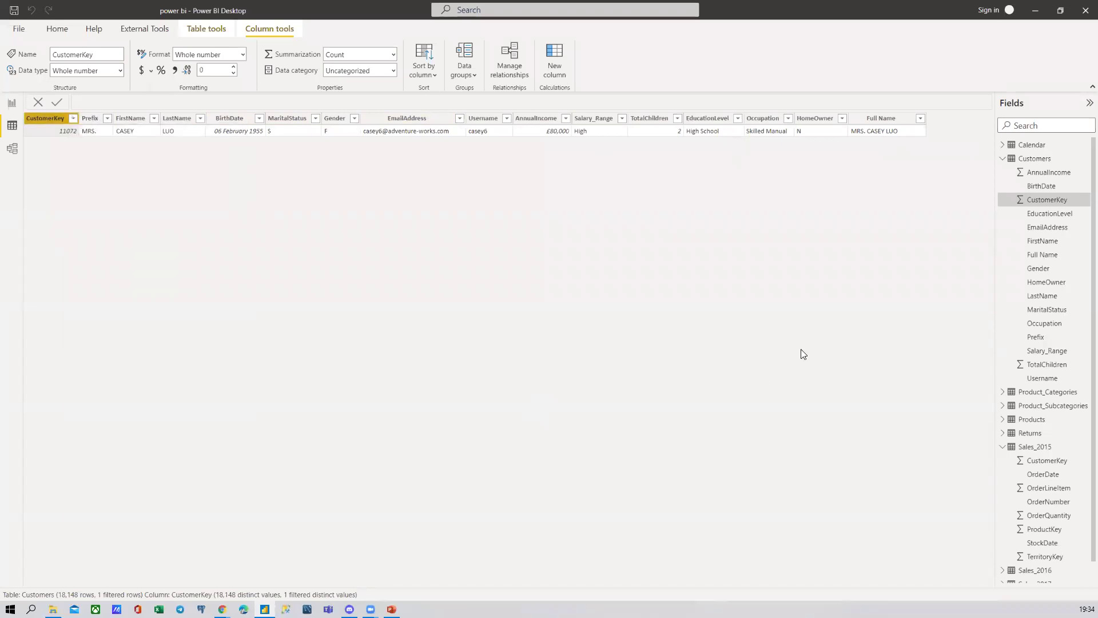
pyautogui.click(1038, 159)
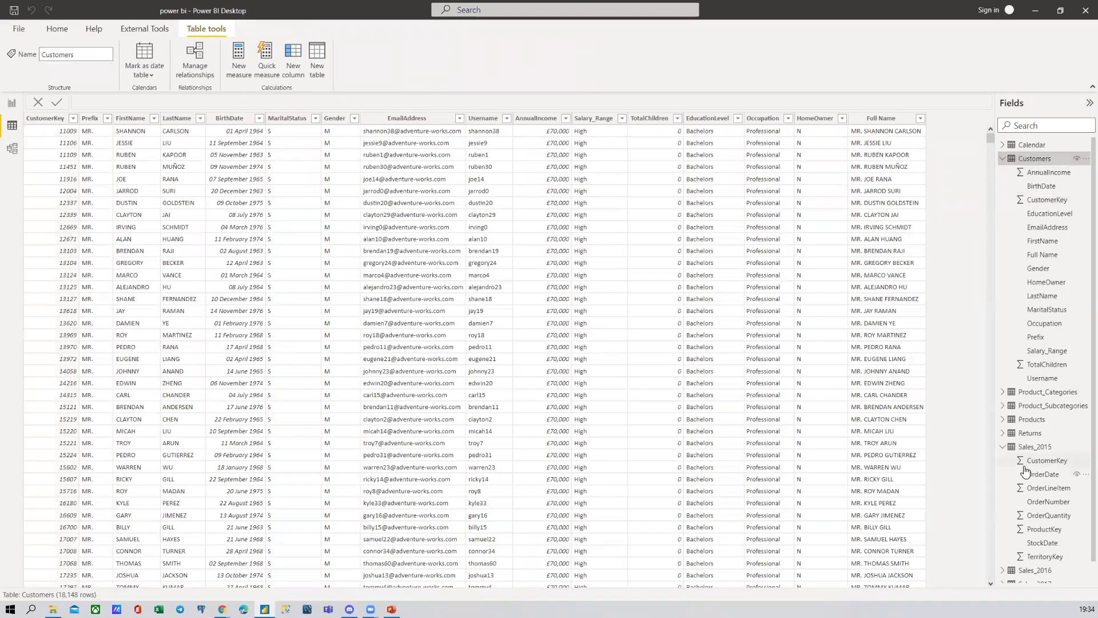
# Compare the CustomerKey column of Sales_2015 with the CustomerKey column of Customers, switching between the two tables
pyautogui.click(1029, 448)
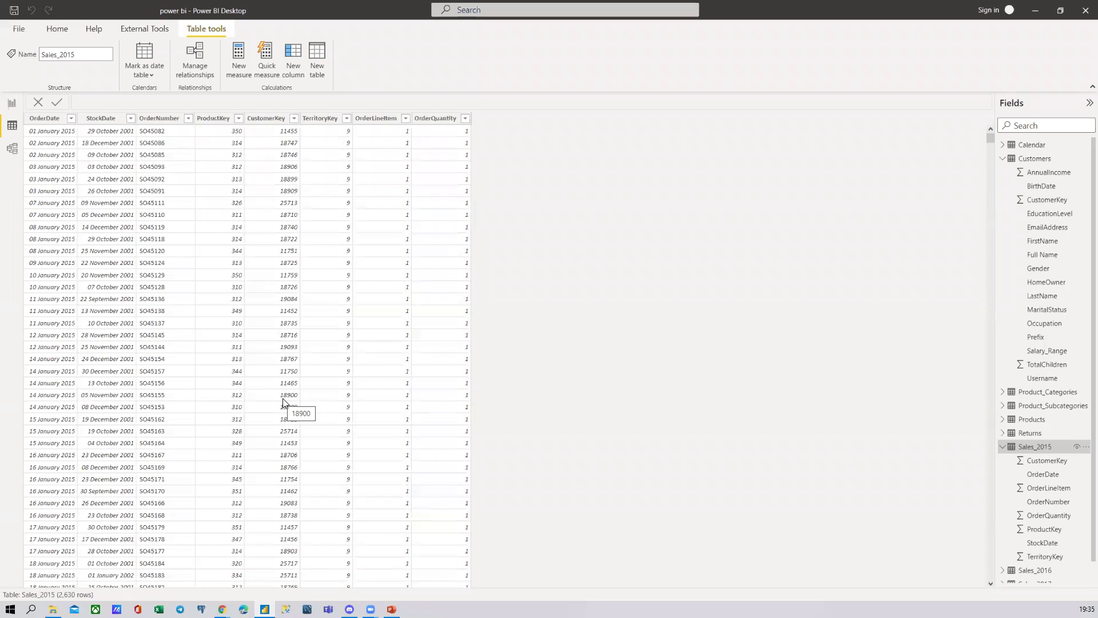
pyautogui.click(272, 121)
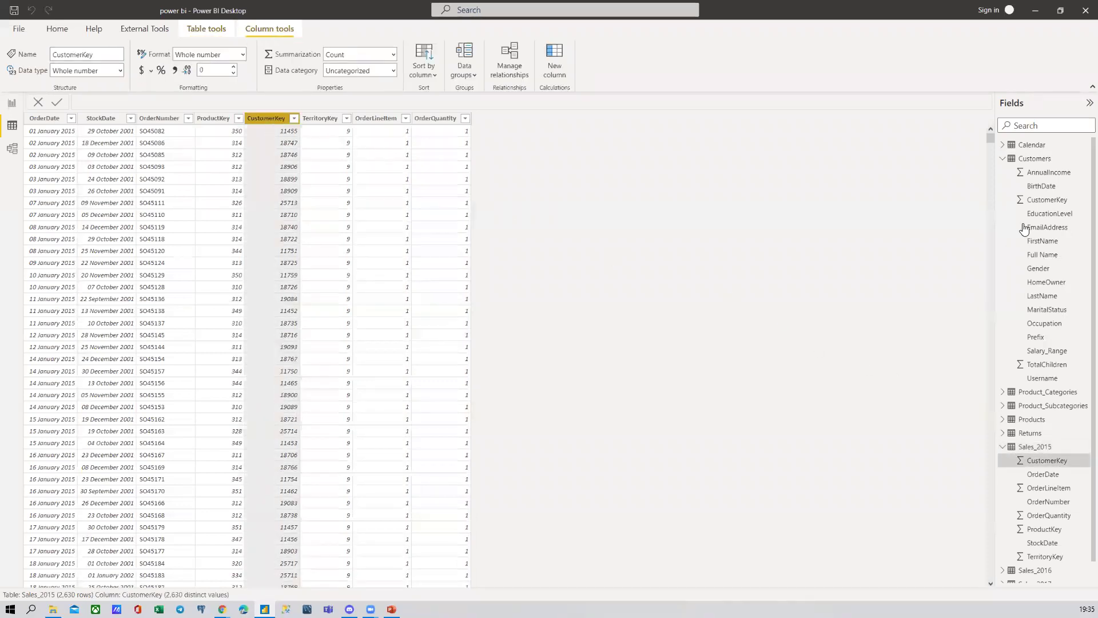
pyautogui.click(1035, 158)
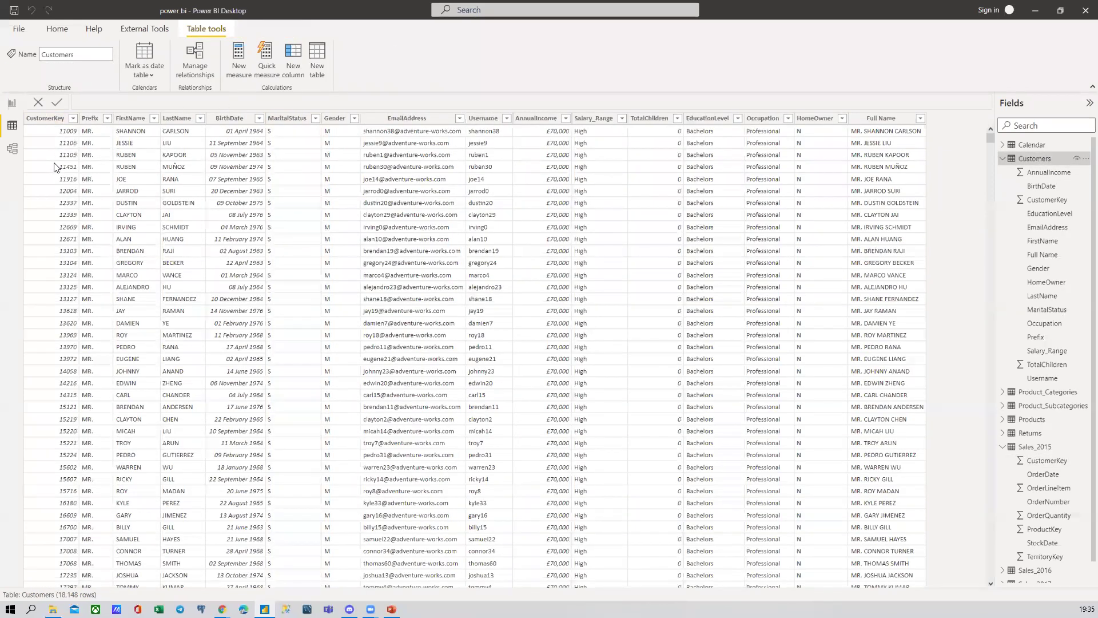
pyautogui.click(48, 118)
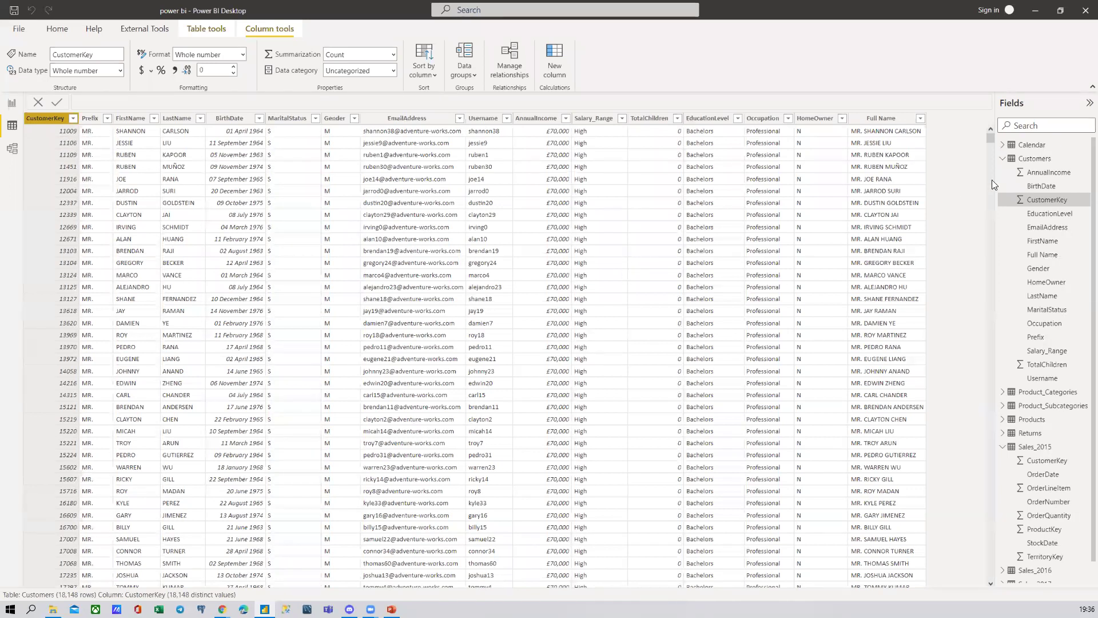
pyautogui.click(1003, 160)
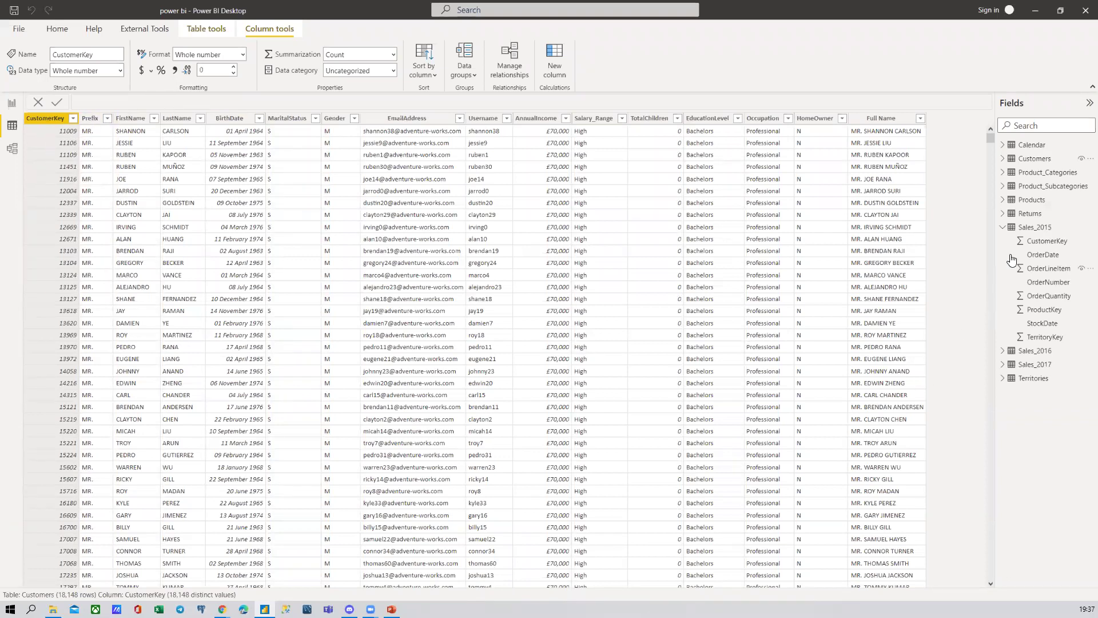
pyautogui.click(1029, 227)
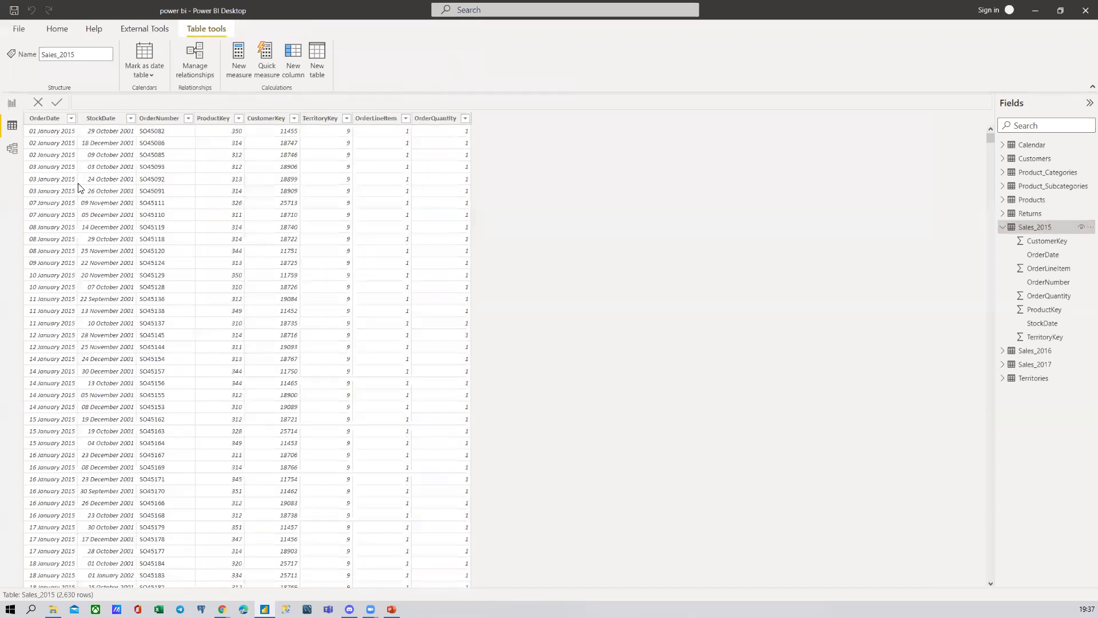
pyautogui.click(1055, 160)
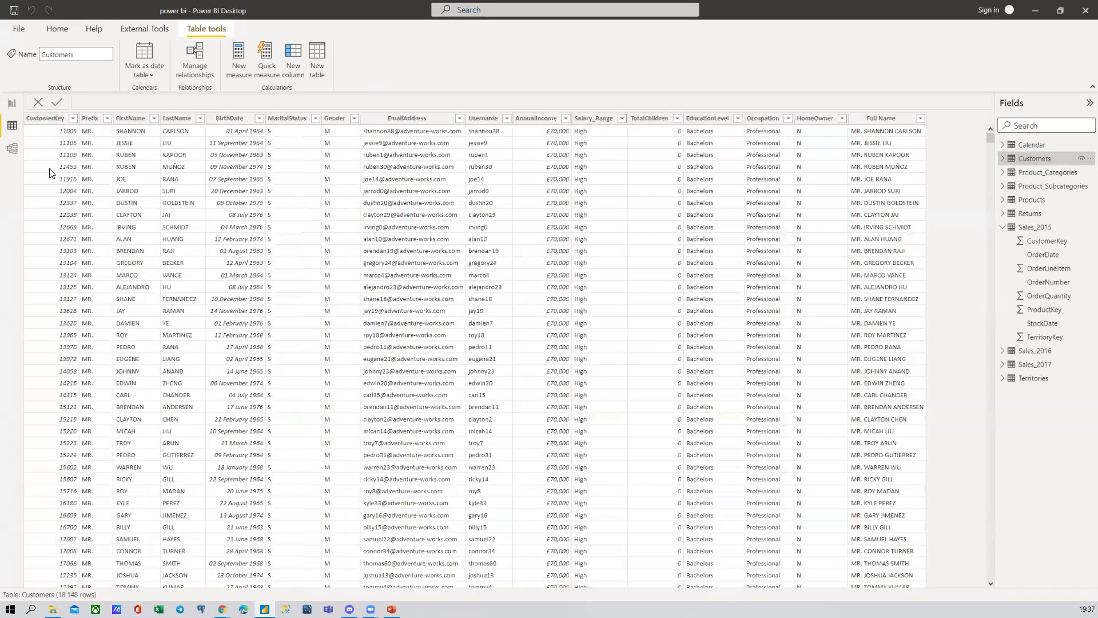
pyautogui.click(48, 119)
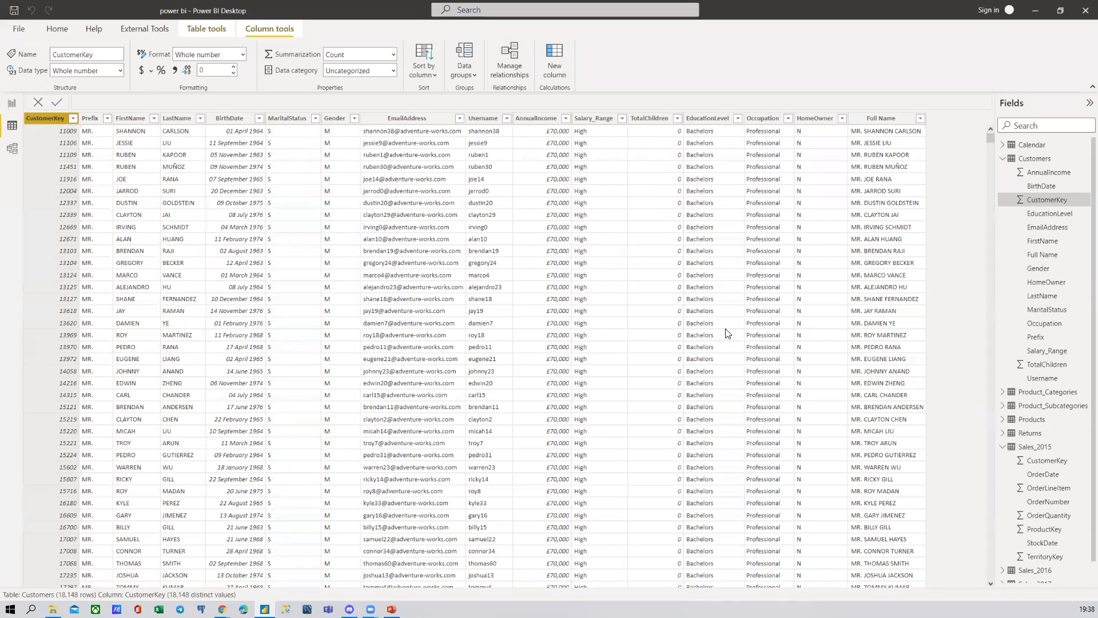
# Examine the CategoryName and ProductCategoryKey columns of the Product_Categories table
pyautogui.click(1003, 159)
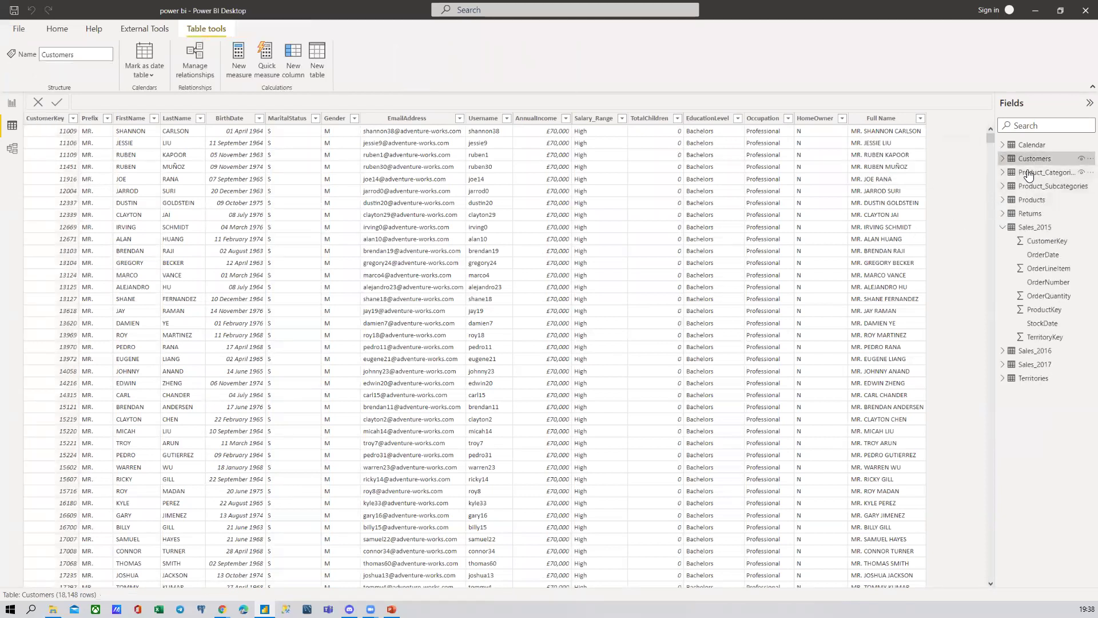
pyautogui.click(1034, 172)
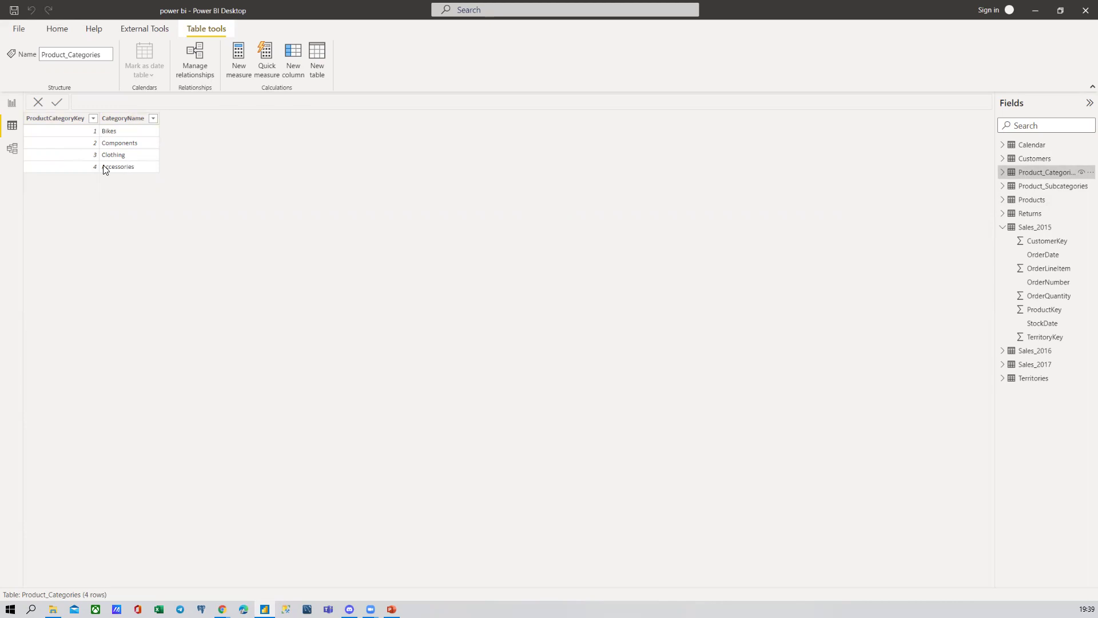
pyautogui.click(109, 136)
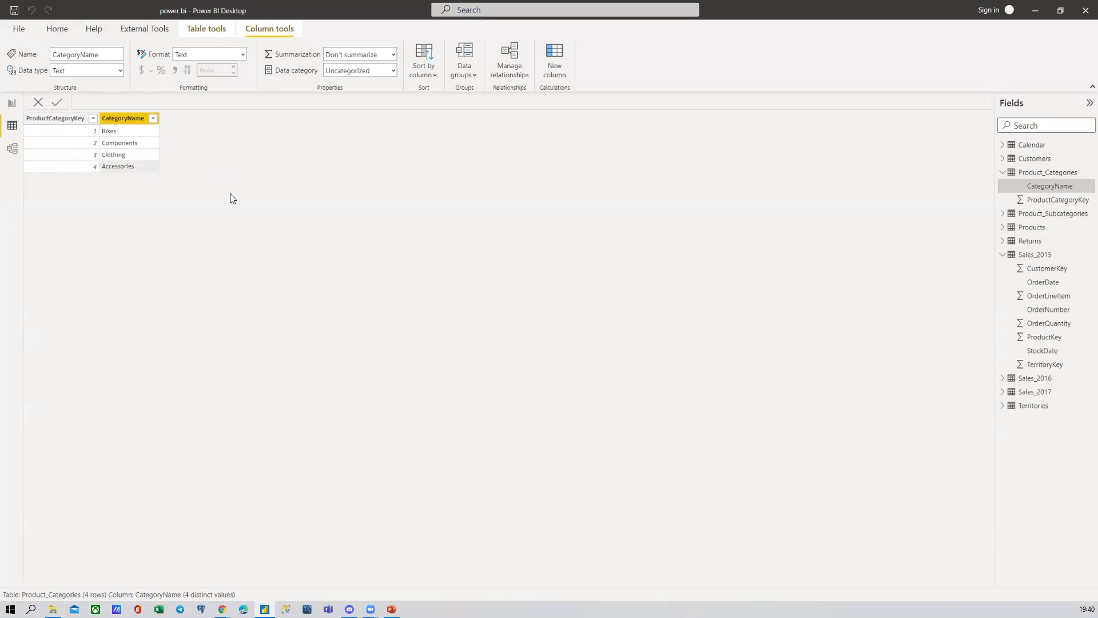
pyautogui.click(81, 119)
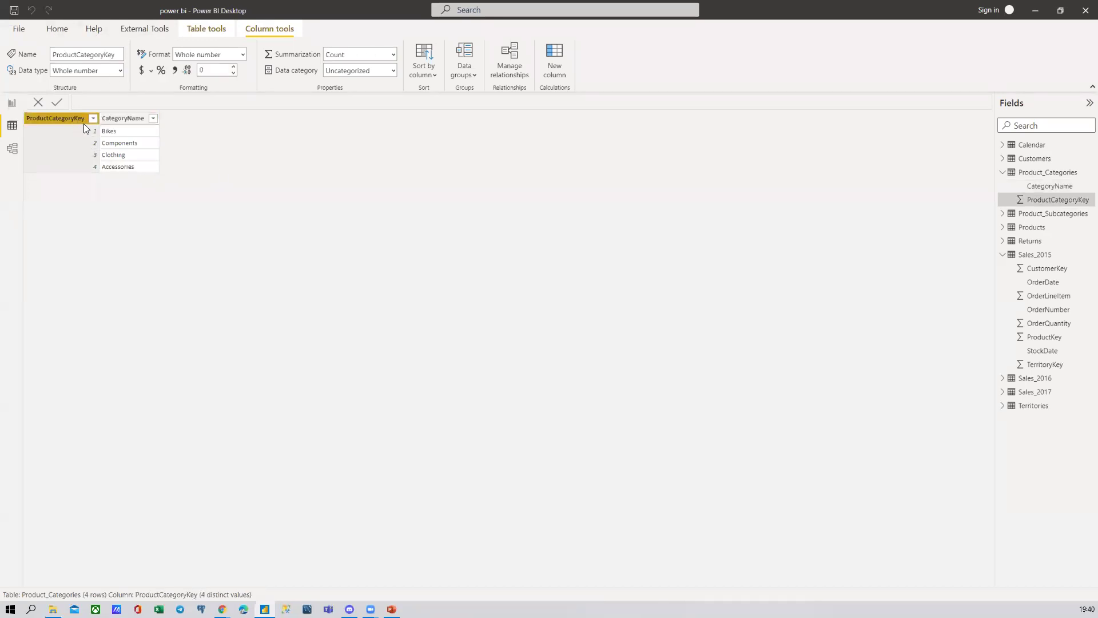
pyautogui.click(1003, 172)
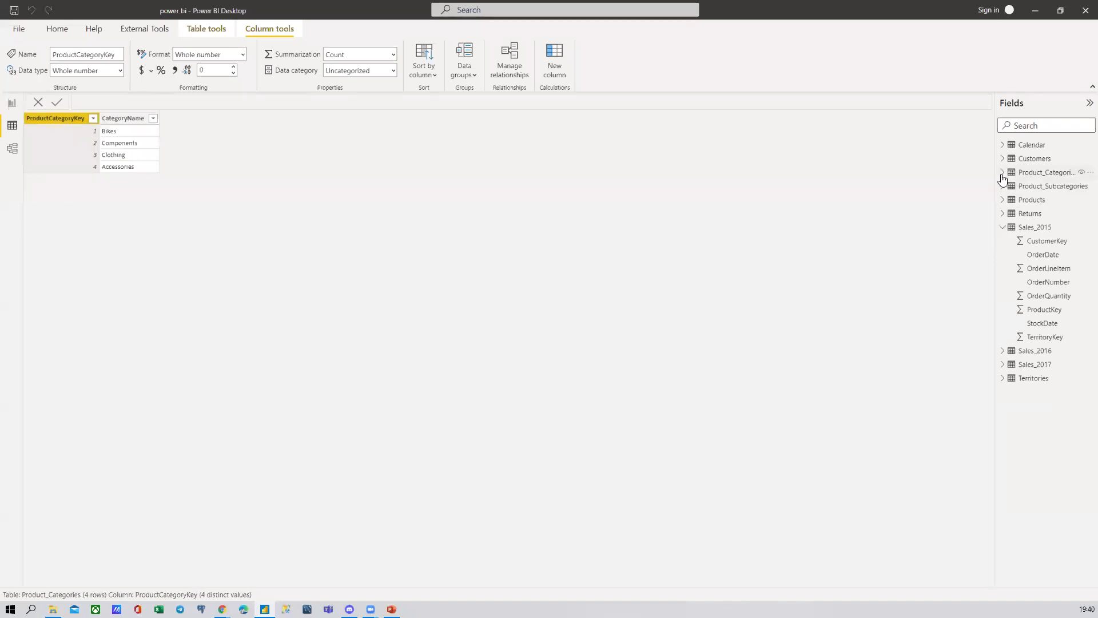
# View the Product_Subcategories table and compare its SubcategoryName entries with their ProductCategoryKey values
pyautogui.click(1044, 188)
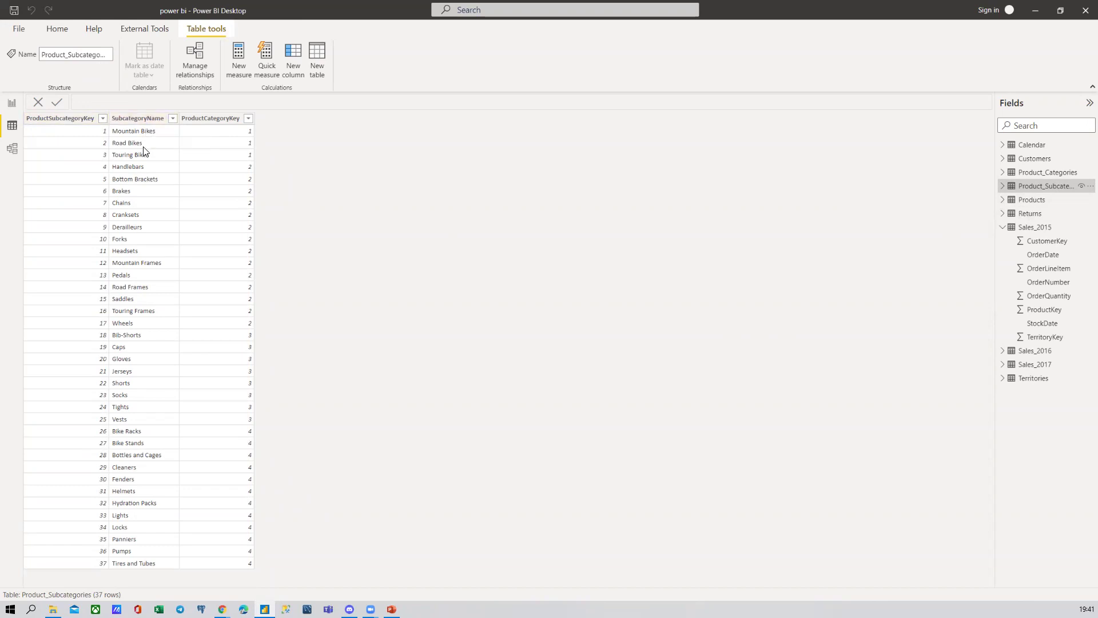
pyautogui.click(233, 143)
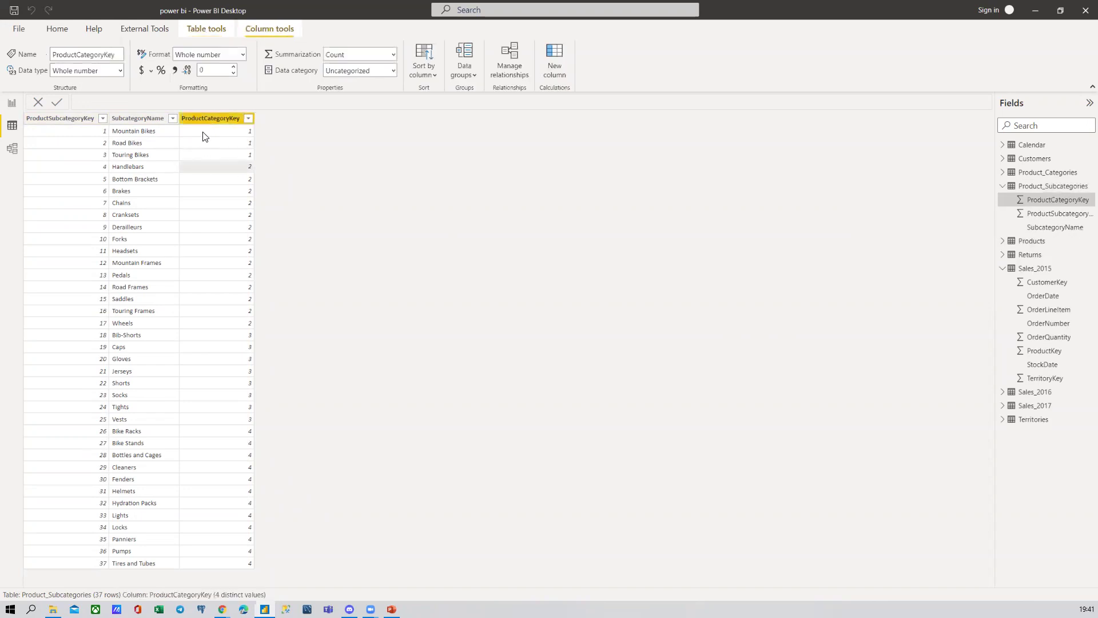
pyautogui.click(127, 133)
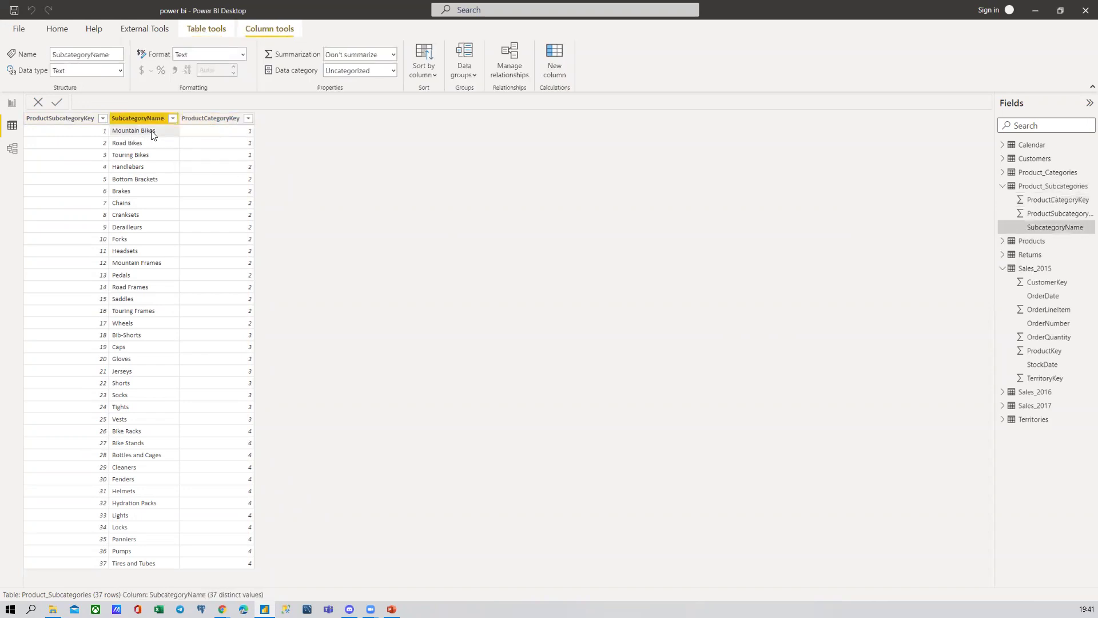
pyautogui.click(207, 132)
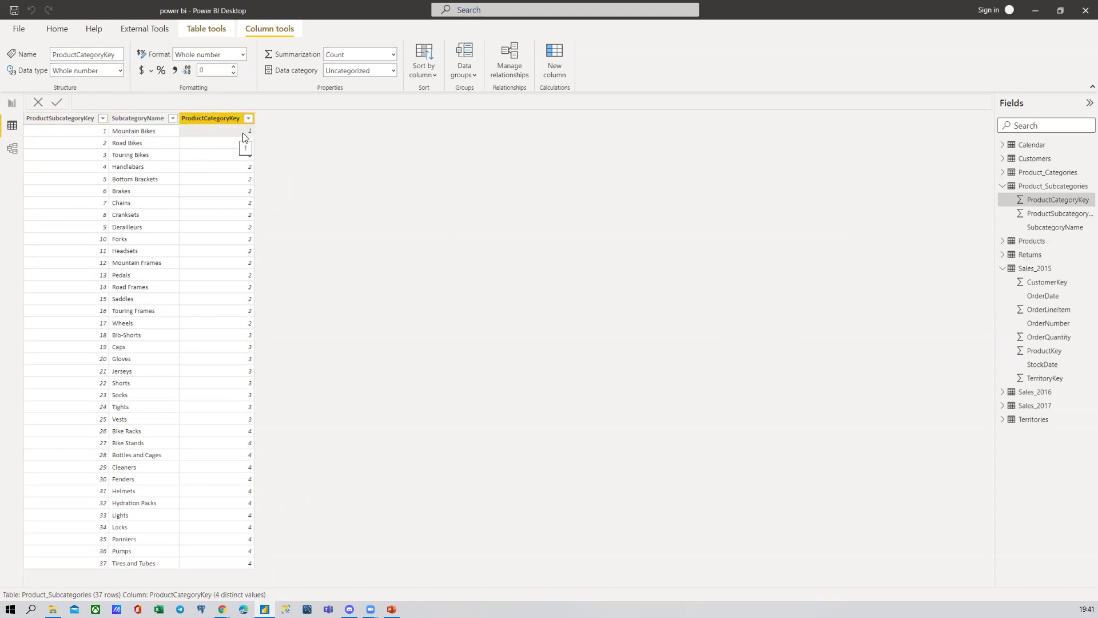
pyautogui.click(133, 142)
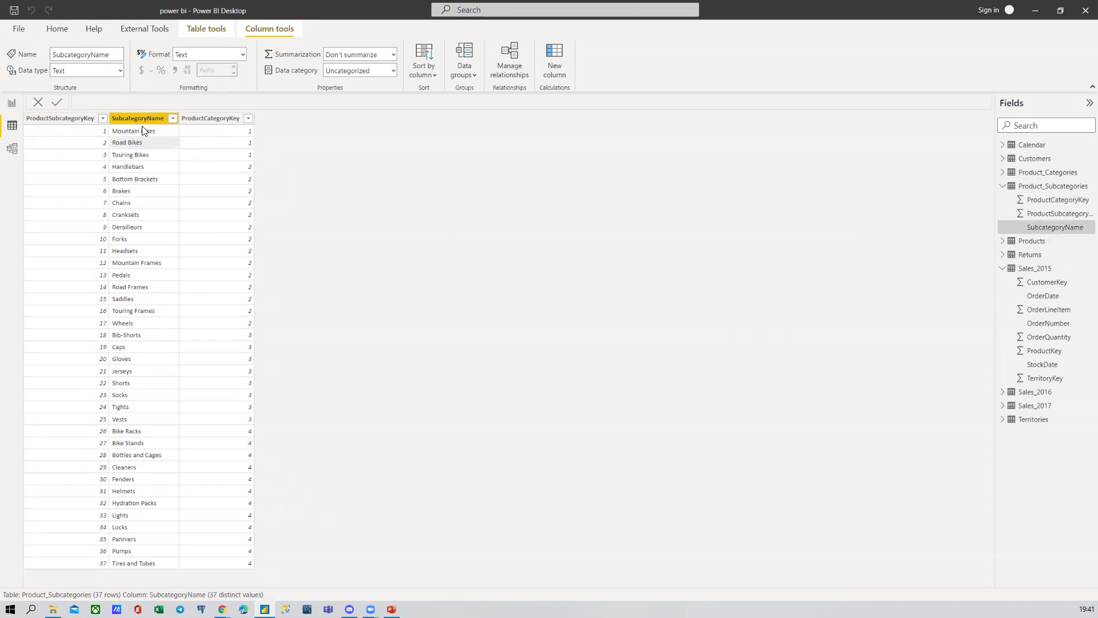
pyautogui.click(233, 146)
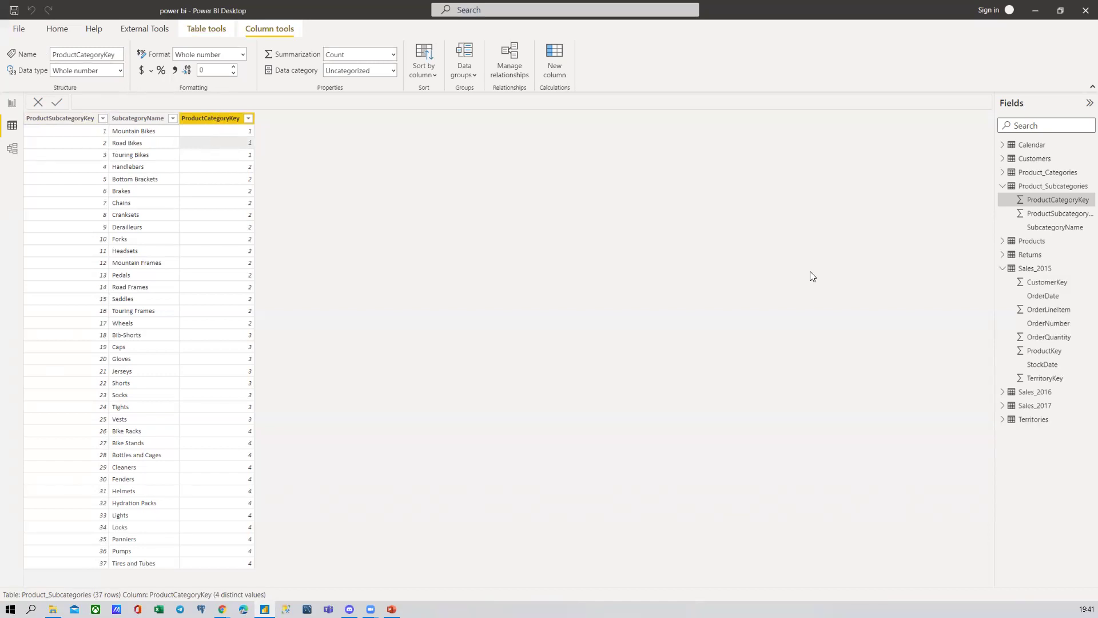
# Compare the ProductCategoryKey column in Product_Categories with the one in Product_Subcategories, ending on the Product_Subcategories table
pyautogui.click(1047, 173)
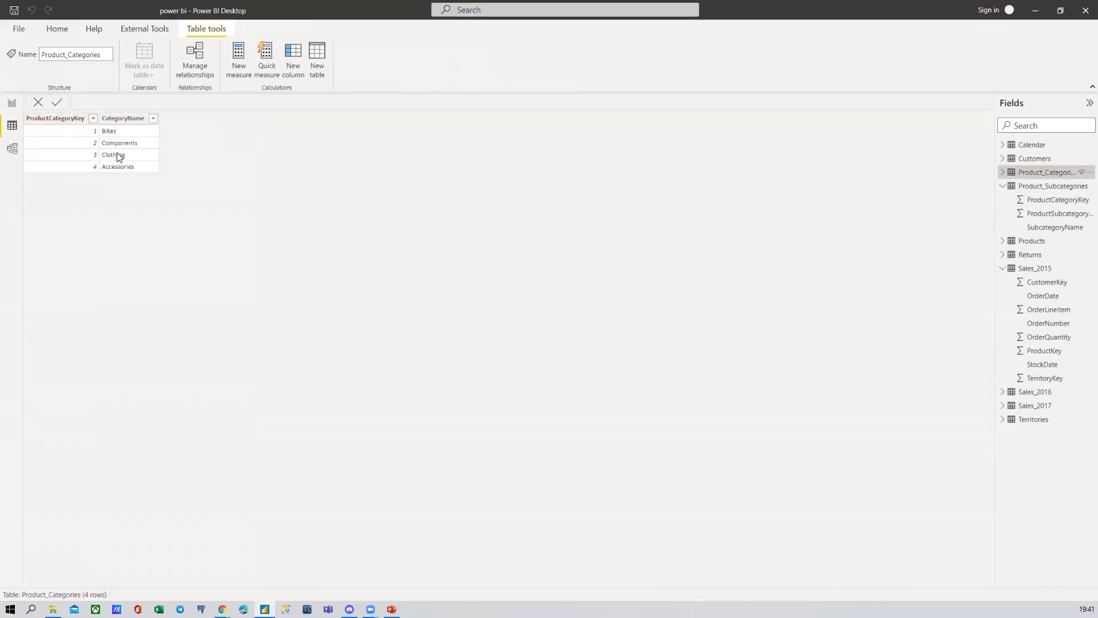
pyautogui.click(1029, 187)
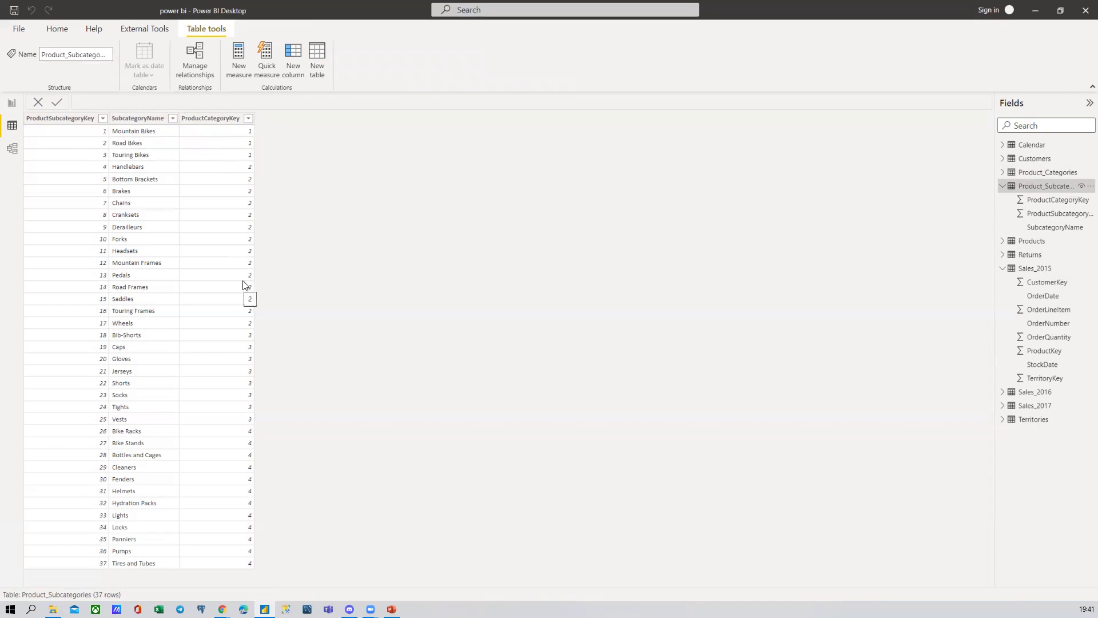
pyautogui.click(1046, 172)
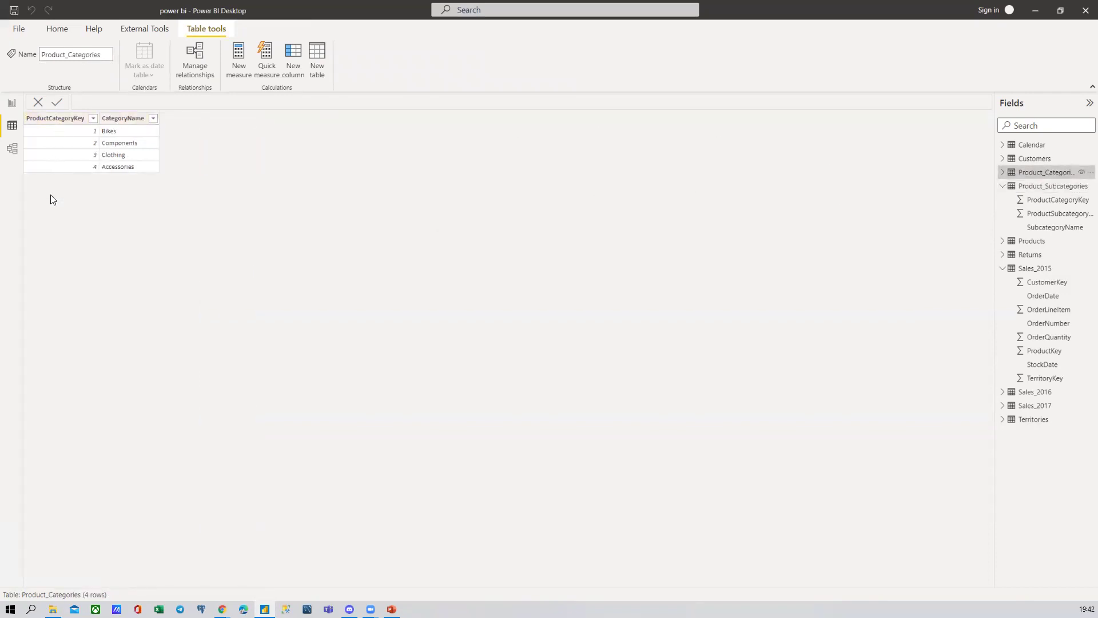
pyautogui.click(1046, 185)
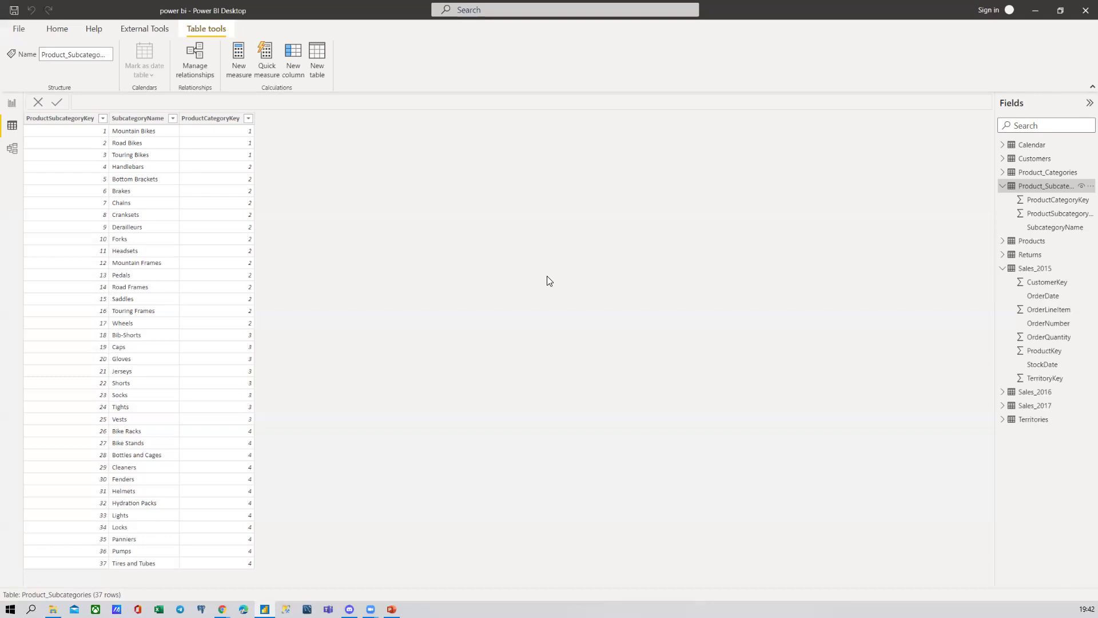
pyautogui.click(218, 118)
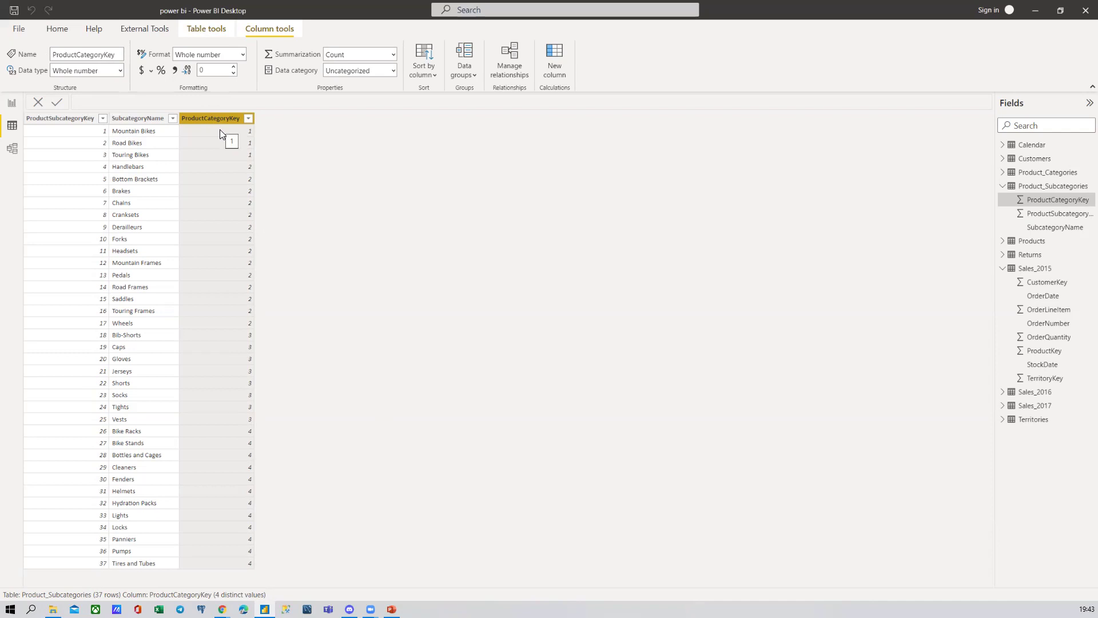
pyautogui.click(1047, 172)
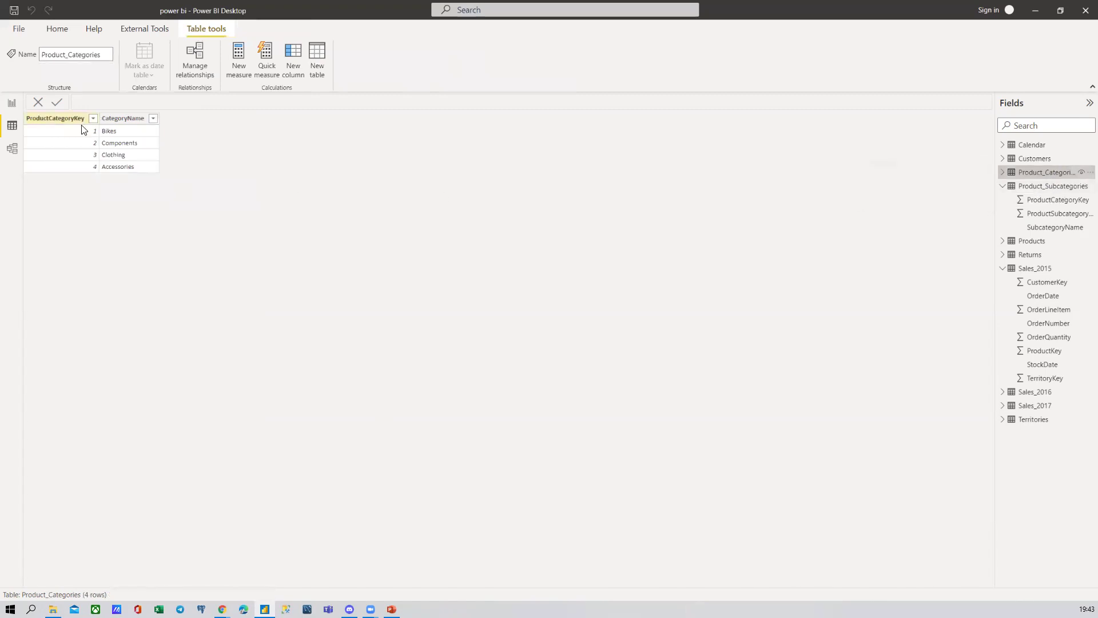
pyautogui.click(1052, 186)
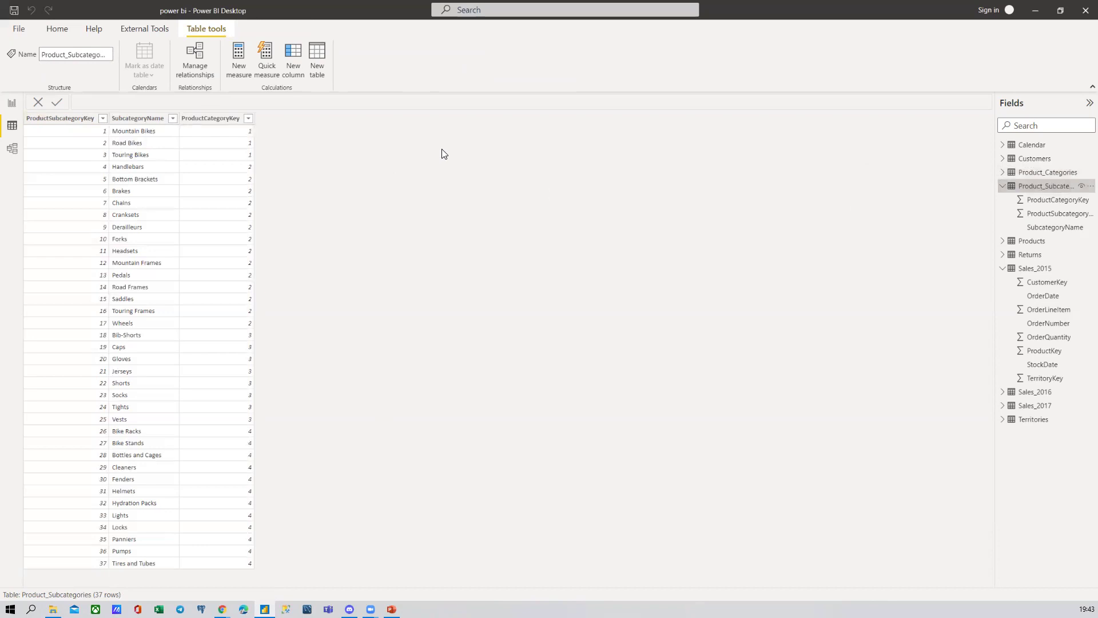
# Compare the ProductSubcategoryKey and ProductCategoryKey columns within the Product_Subcategories table
pyautogui.click(71, 118)
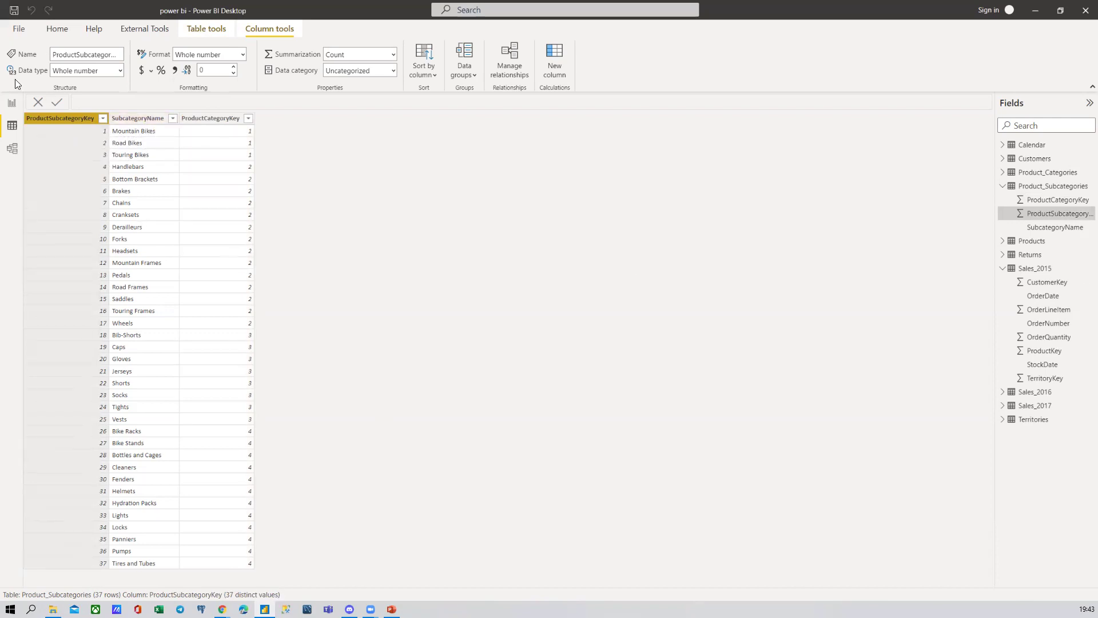
pyautogui.click(232, 118)
pyautogui.click(65, 120)
pyautogui.click(221, 118)
pyautogui.click(49, 118)
pyautogui.click(220, 118)
pyautogui.click(64, 119)
pyautogui.click(226, 120)
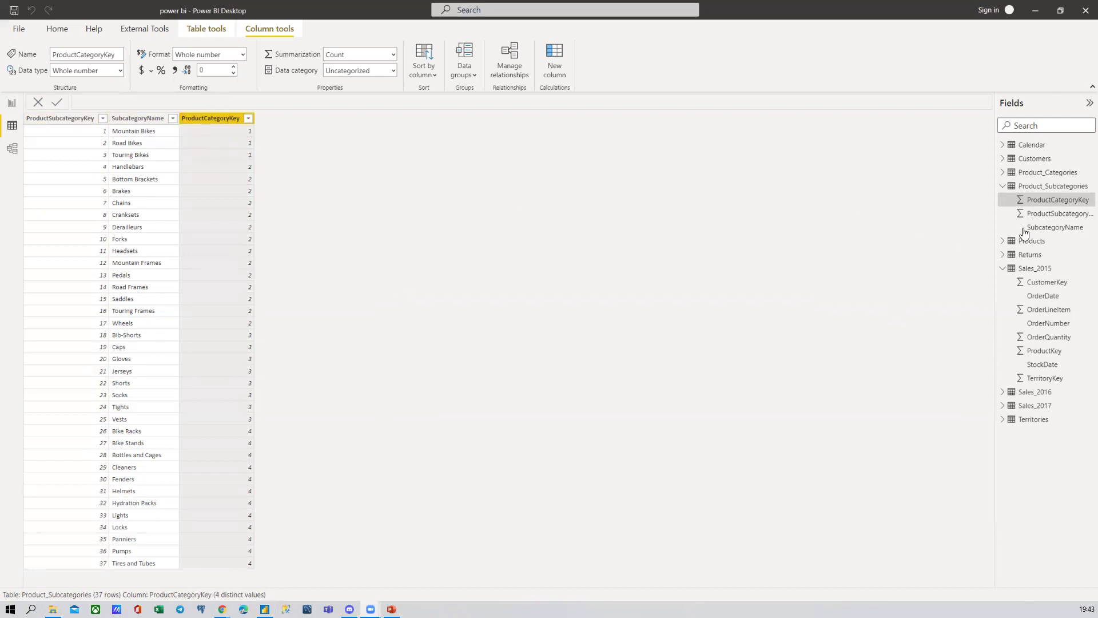
# Examine the ProductSubcategoryKey column of the Product_Subcategories table, then collapse that table's field list
pyautogui.click(1063, 188)
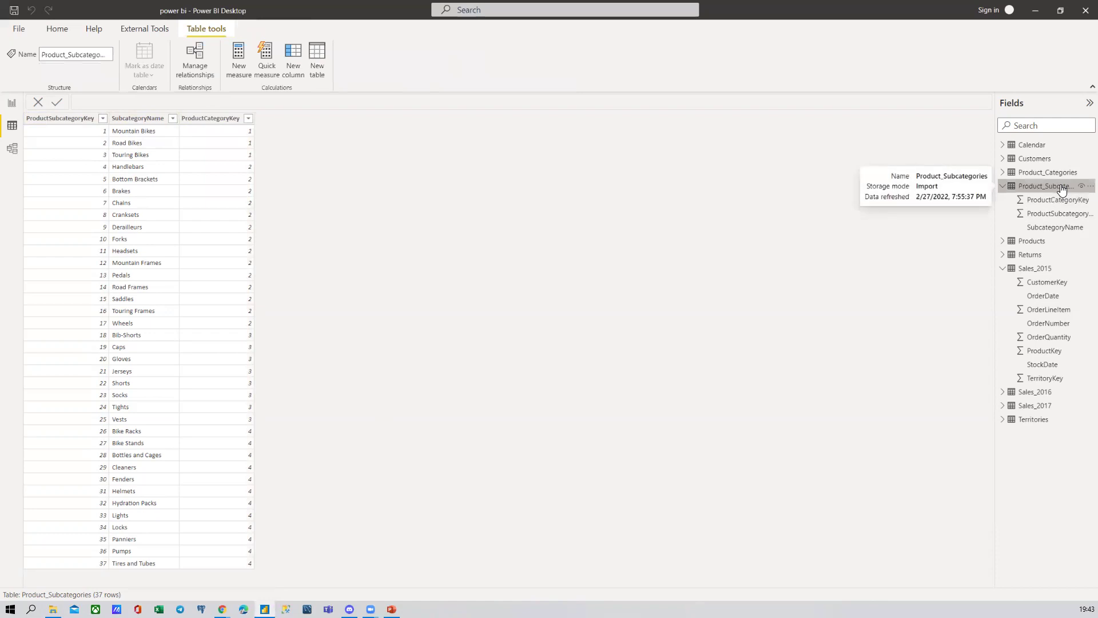
pyautogui.click(49, 118)
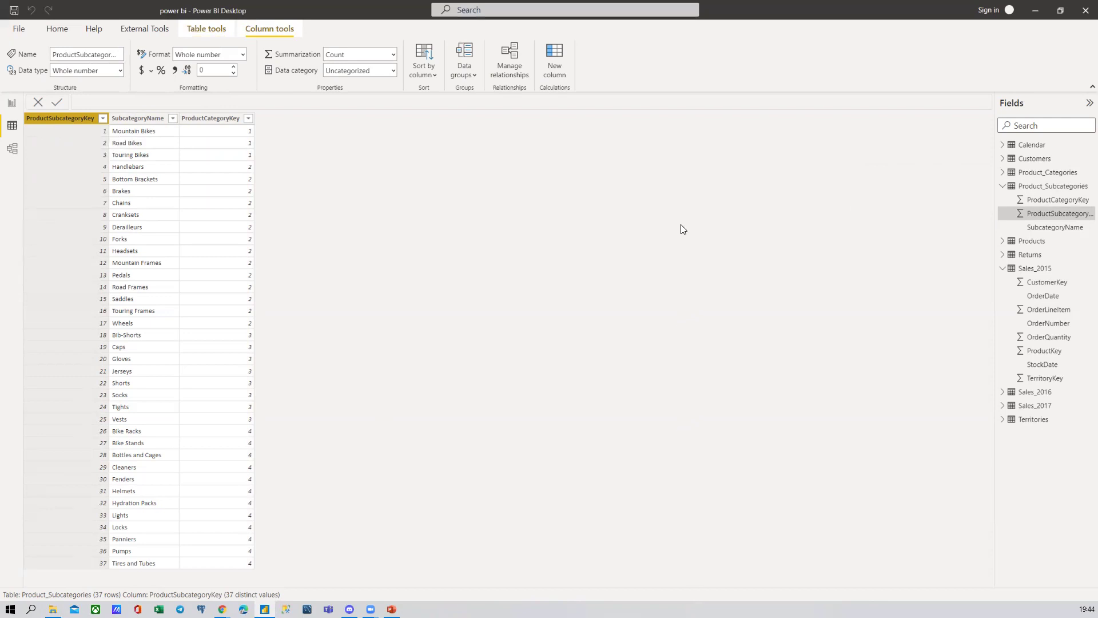
pyautogui.click(1002, 186)
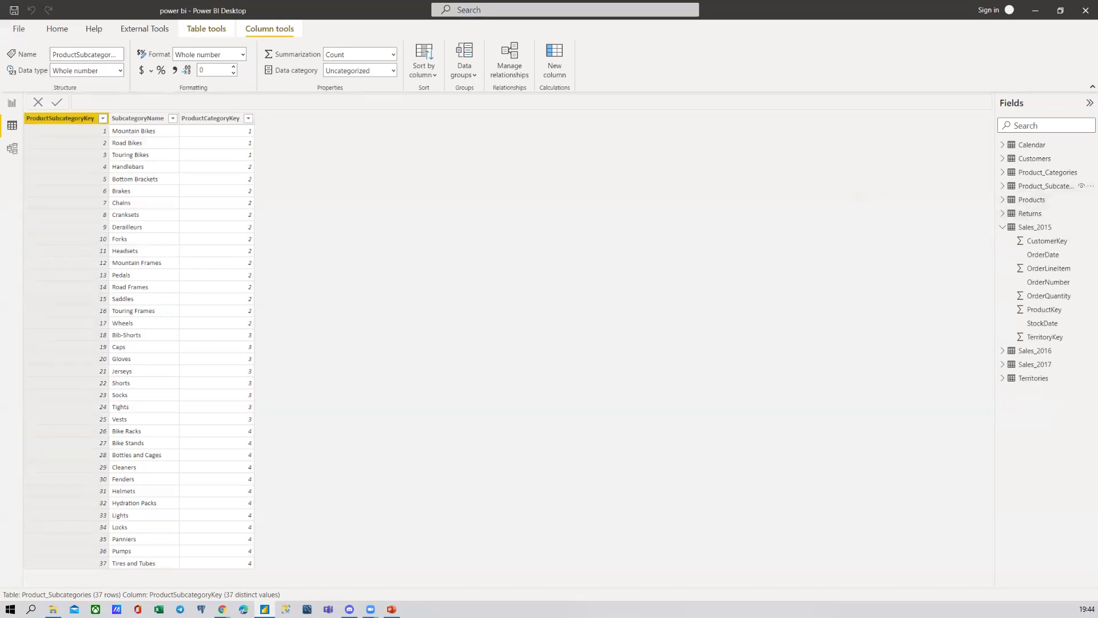
# View the Products table and review its columns one by one from ProductKey through ProductPrice
pyautogui.click(1031, 200)
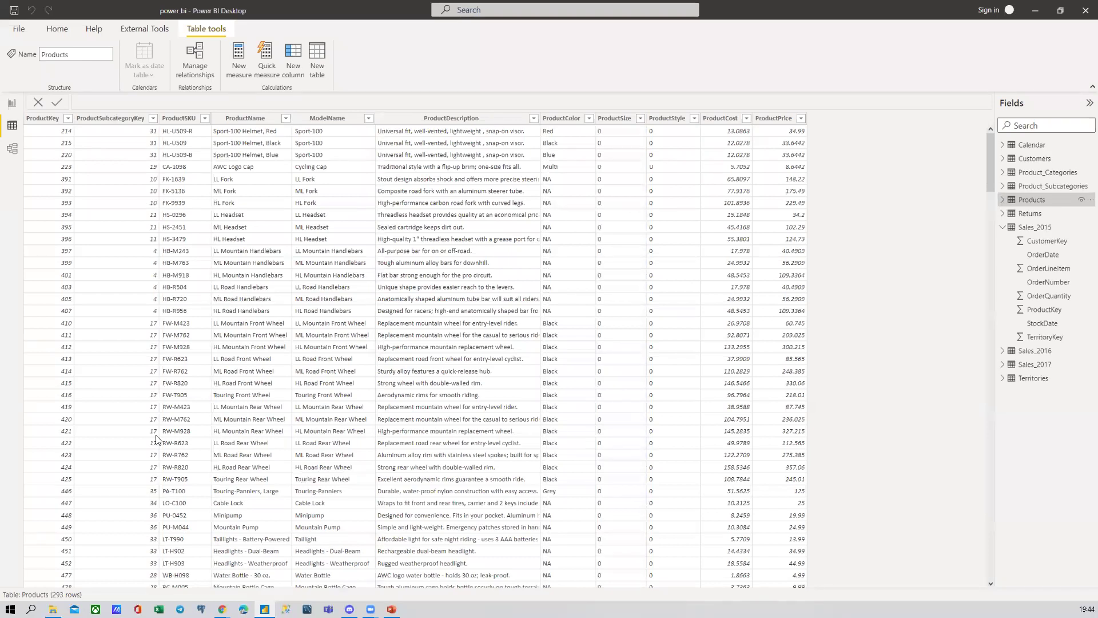
pyautogui.click(44, 118)
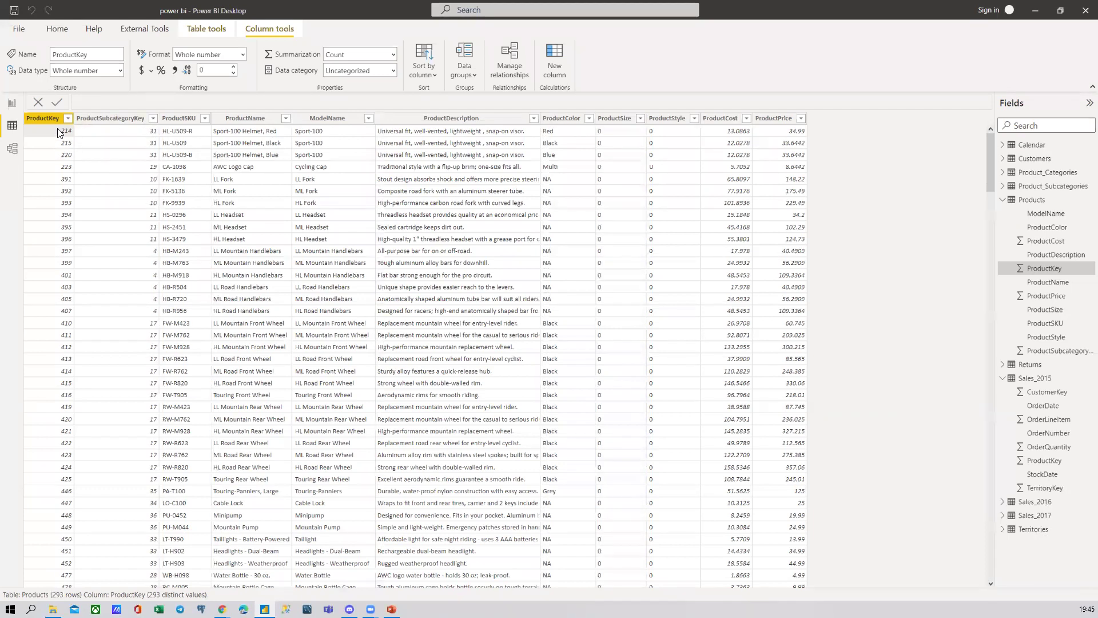
pyautogui.click(146, 138)
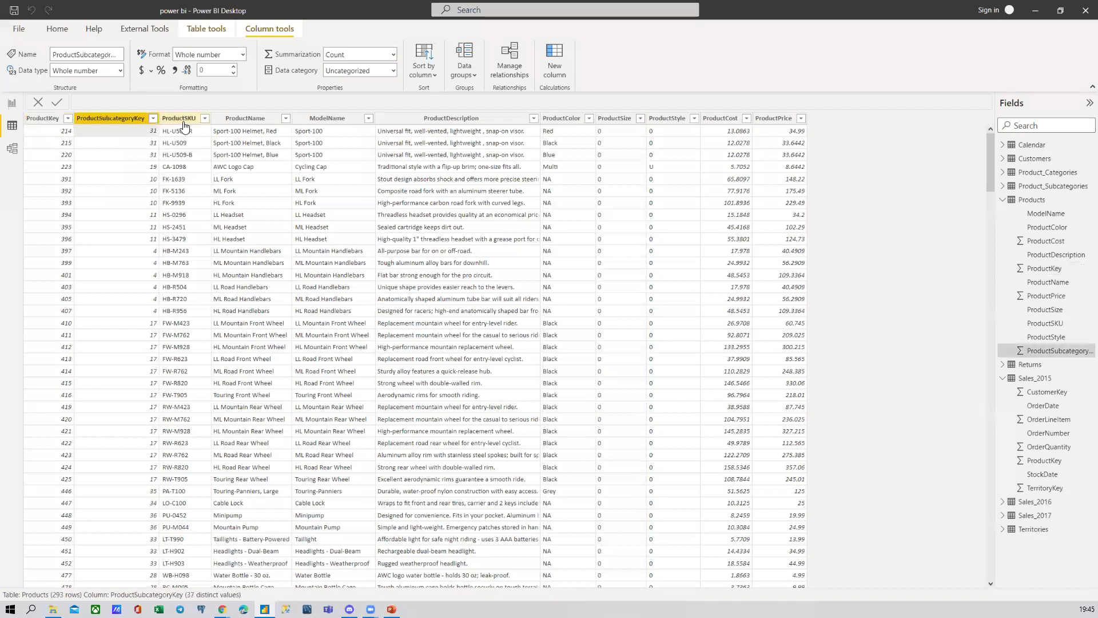
pyautogui.click(181, 132)
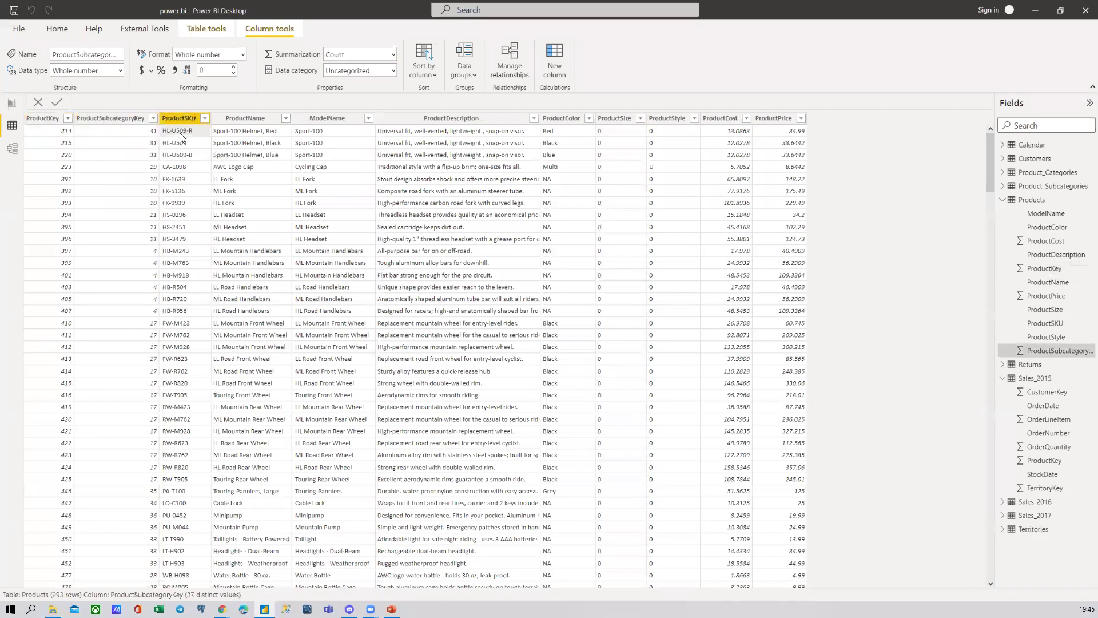
pyautogui.click(267, 132)
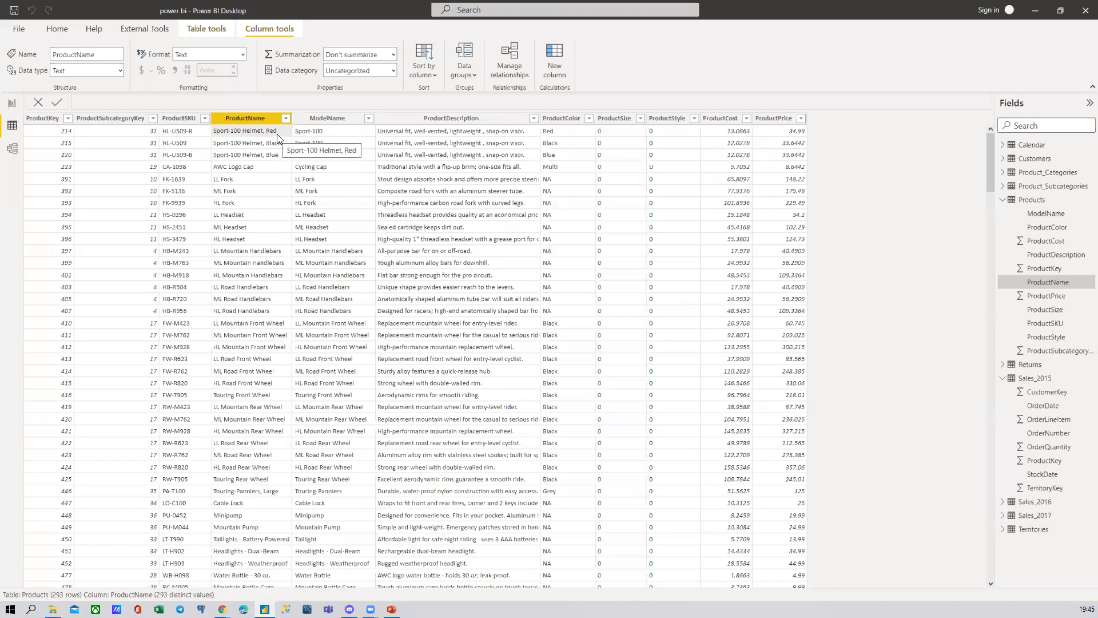
pyautogui.click(336, 136)
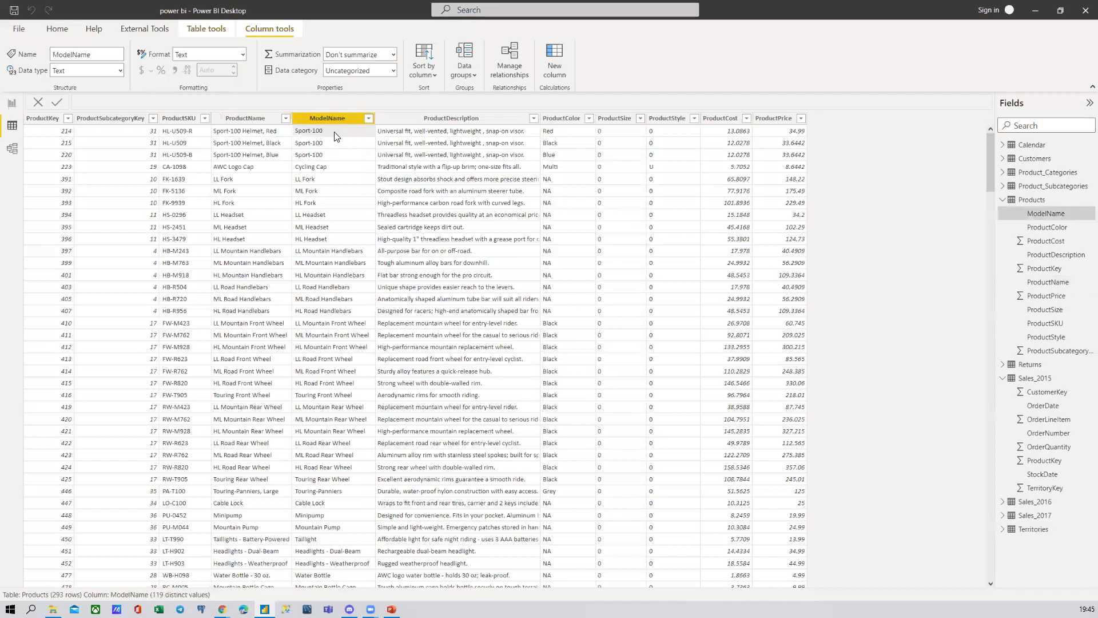
pyautogui.click(448, 132)
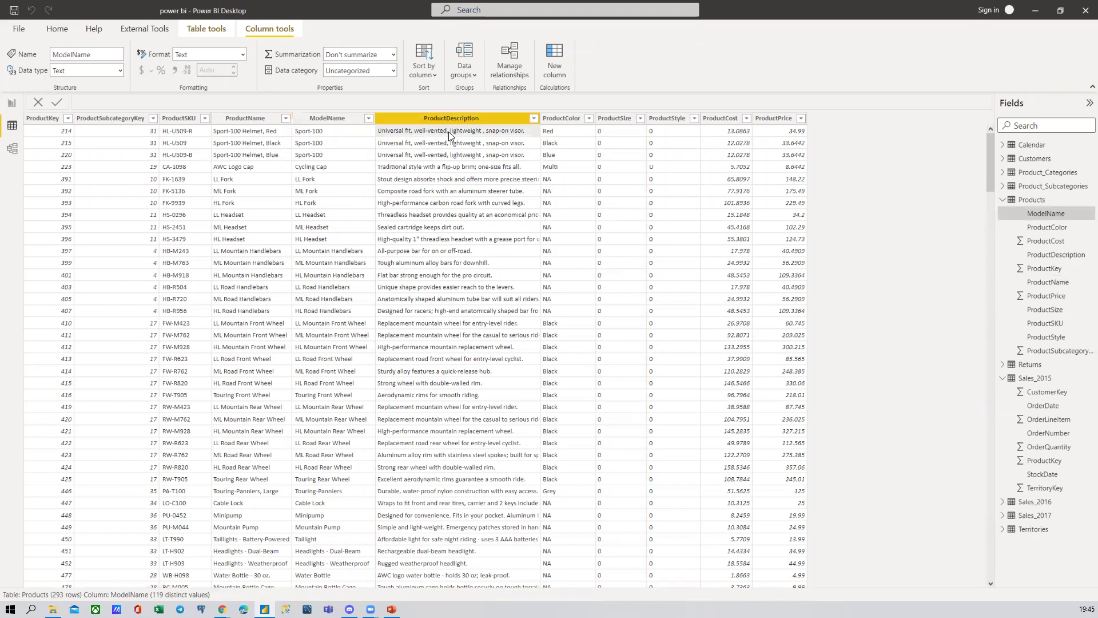
pyautogui.click(555, 135)
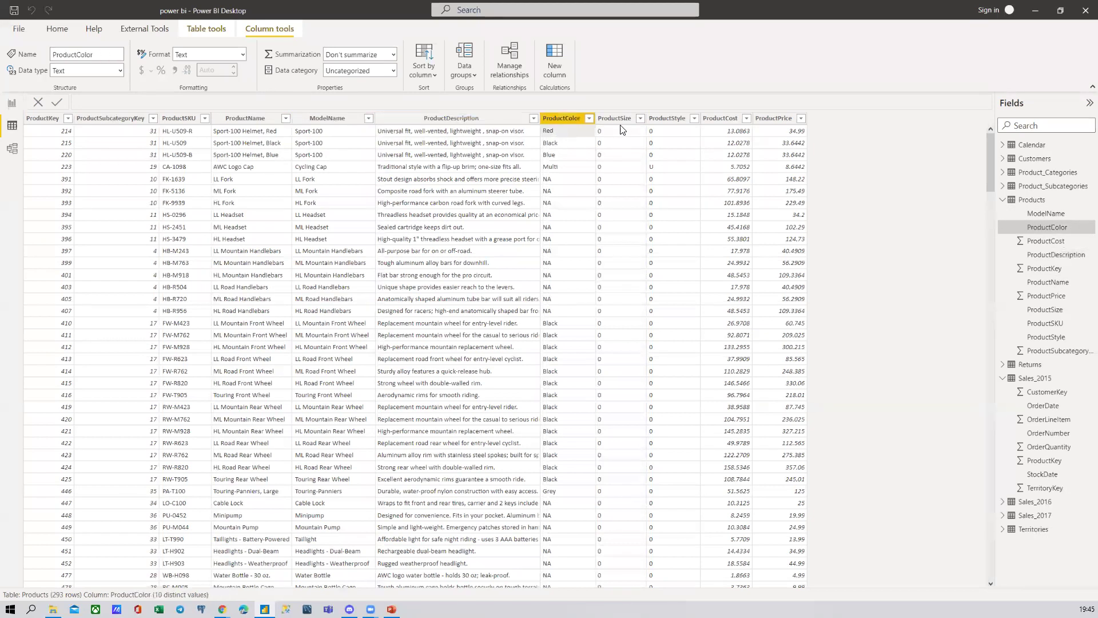
pyautogui.click(636, 137)
pyautogui.click(682, 137)
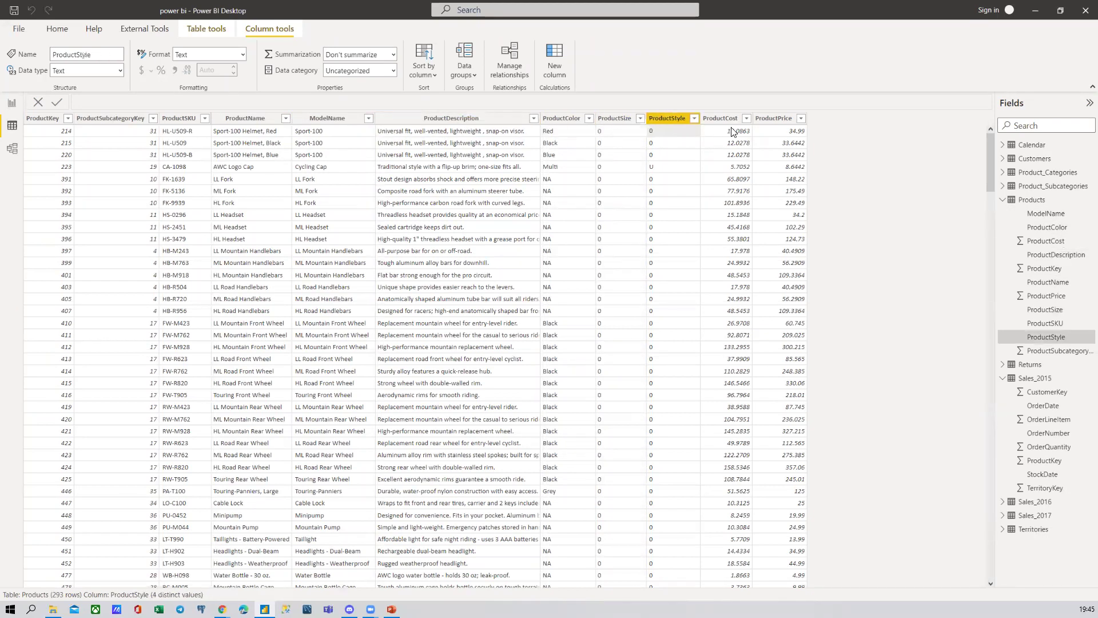
pyautogui.click(738, 136)
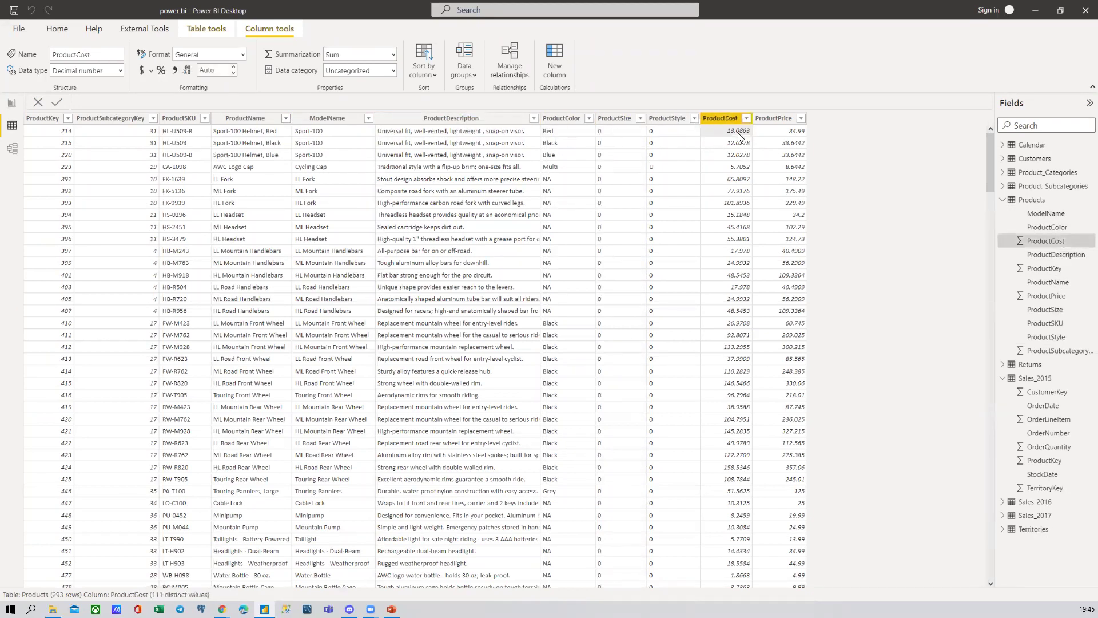
pyautogui.click(776, 136)
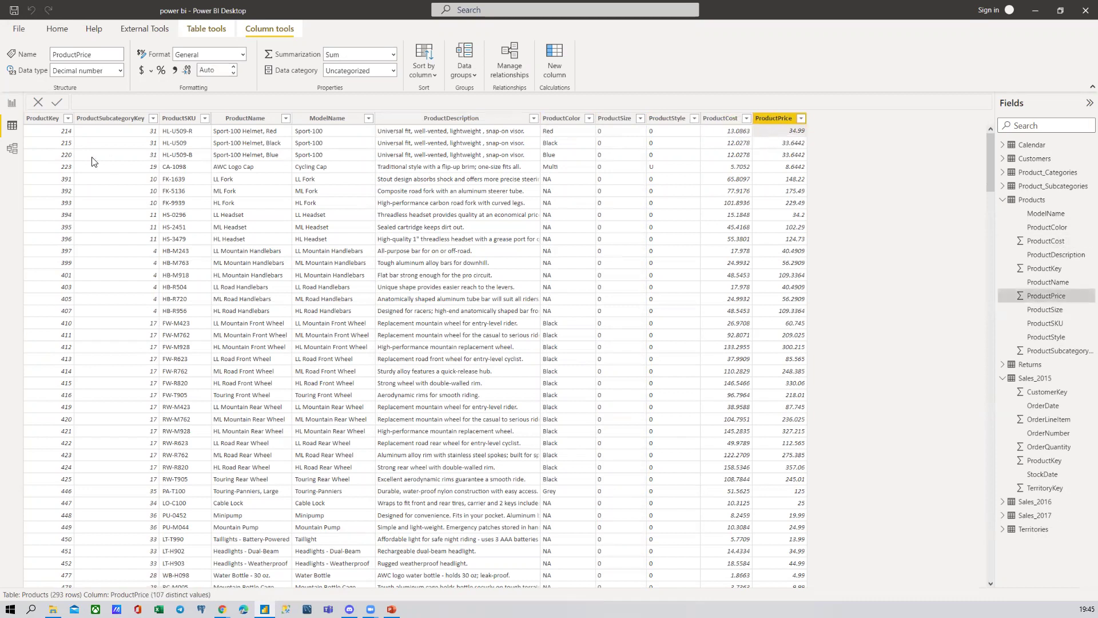
# Scan the ProductKey values of the Products table and relate them to the ProductName entries
pyautogui.click(61, 144)
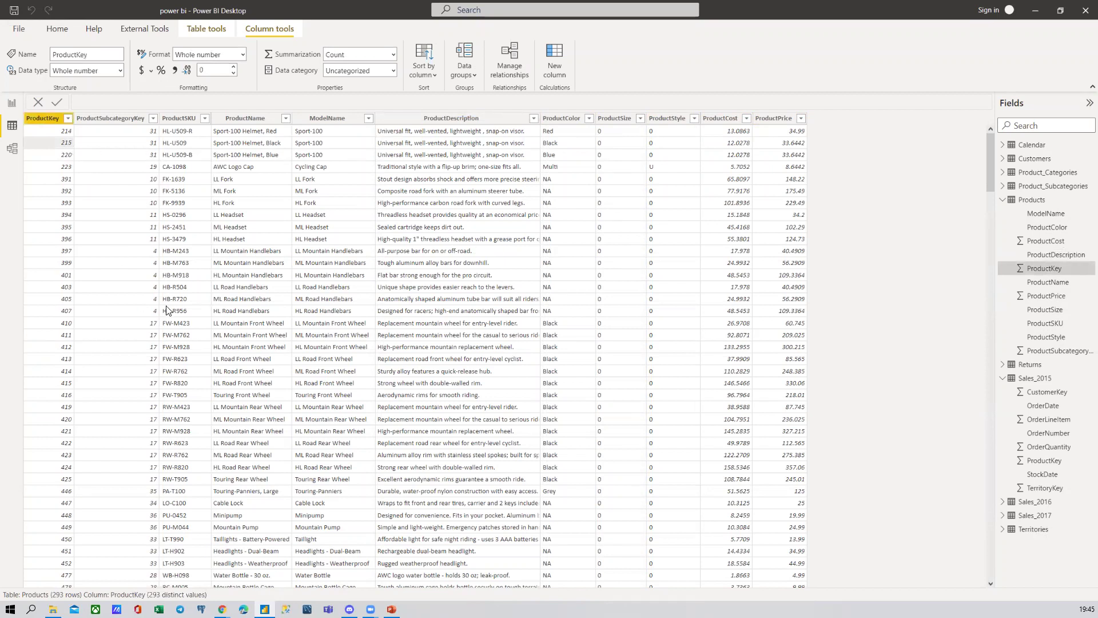
pyautogui.scroll(-5, 154, 366)
pyautogui.scroll(5, 154, 366)
pyautogui.click(237, 239)
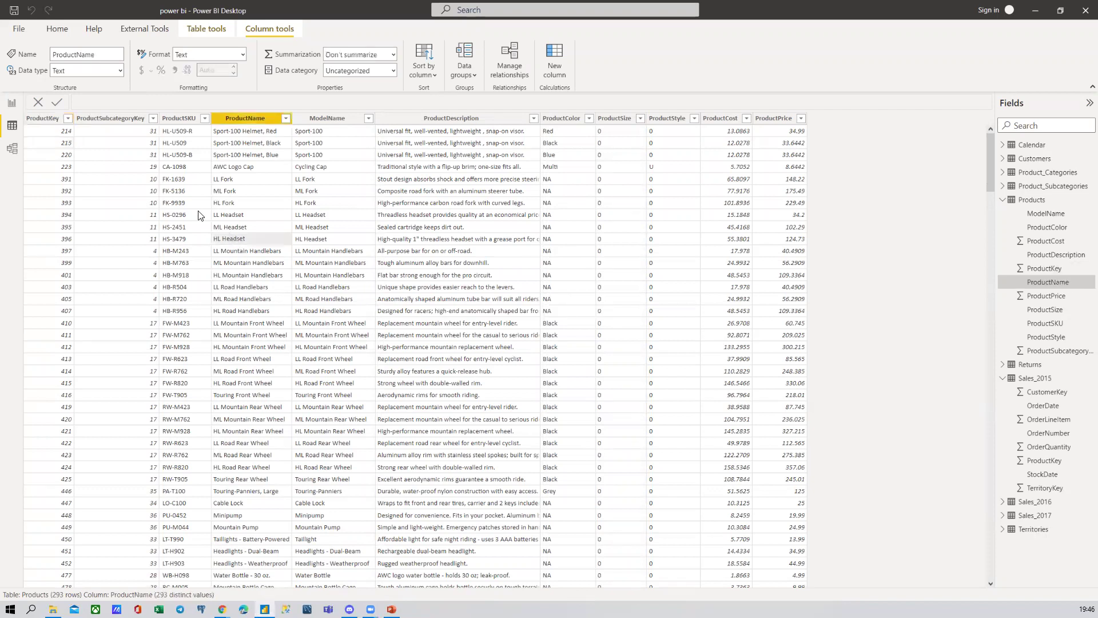
# Compare the ProductKey and ProductSubcategoryKey columns within the Products table, then collapse its field list
pyautogui.click(55, 121)
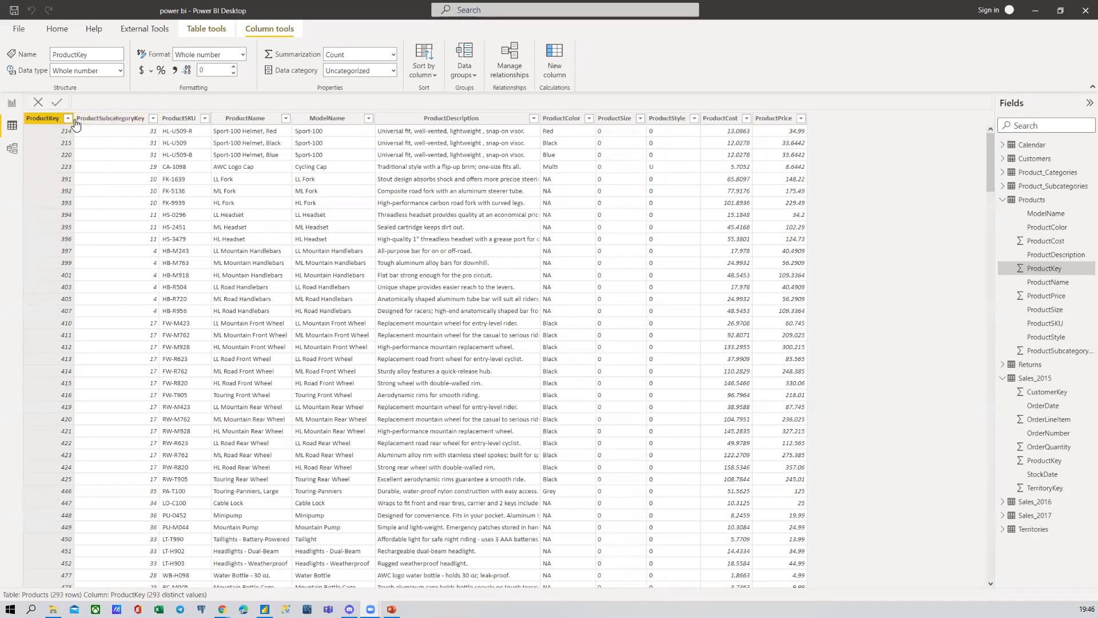
pyautogui.click(127, 119)
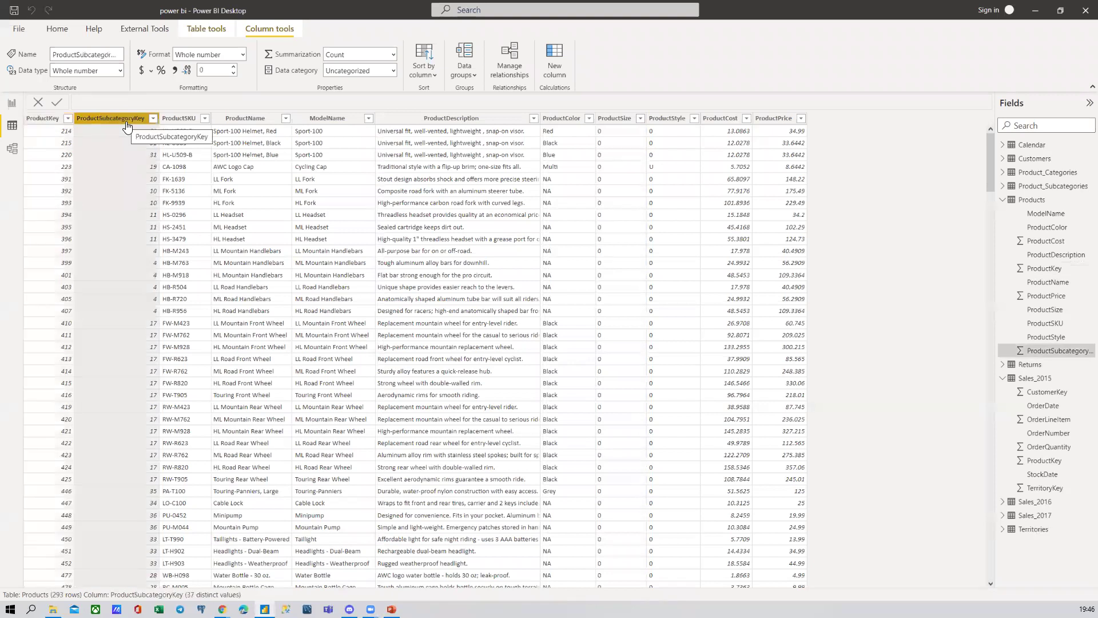
pyautogui.click(46, 120)
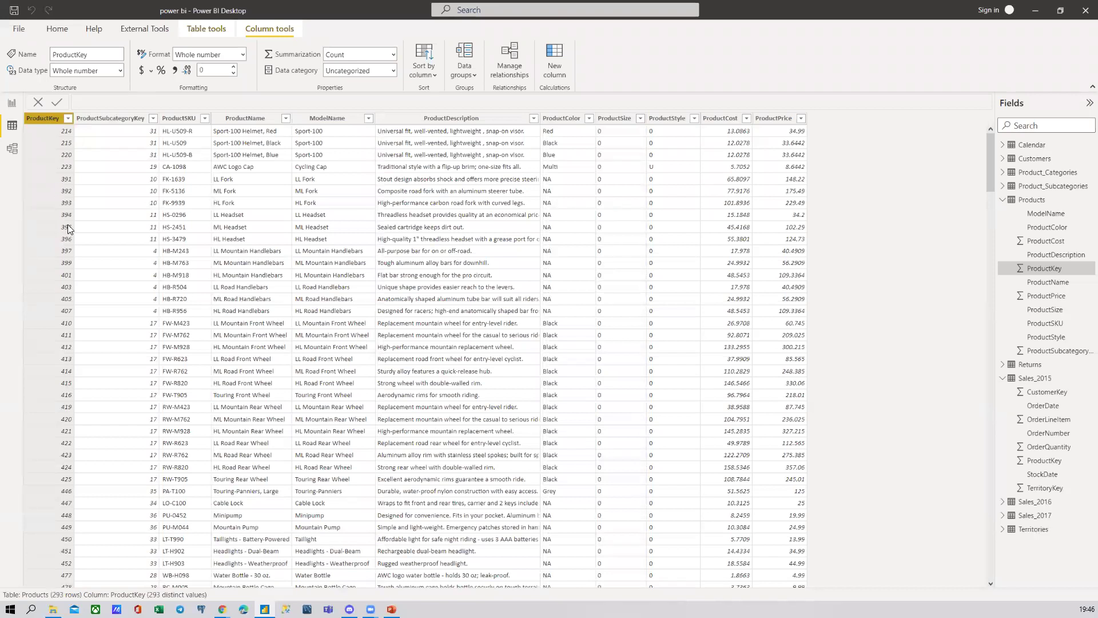
pyautogui.click(110, 118)
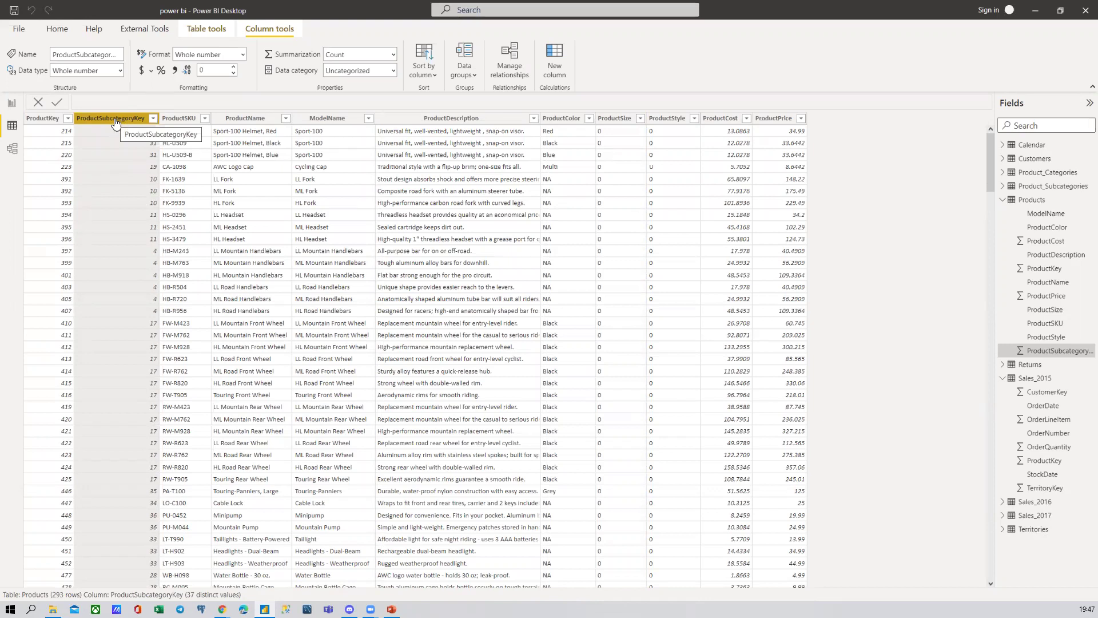
pyautogui.click(38, 119)
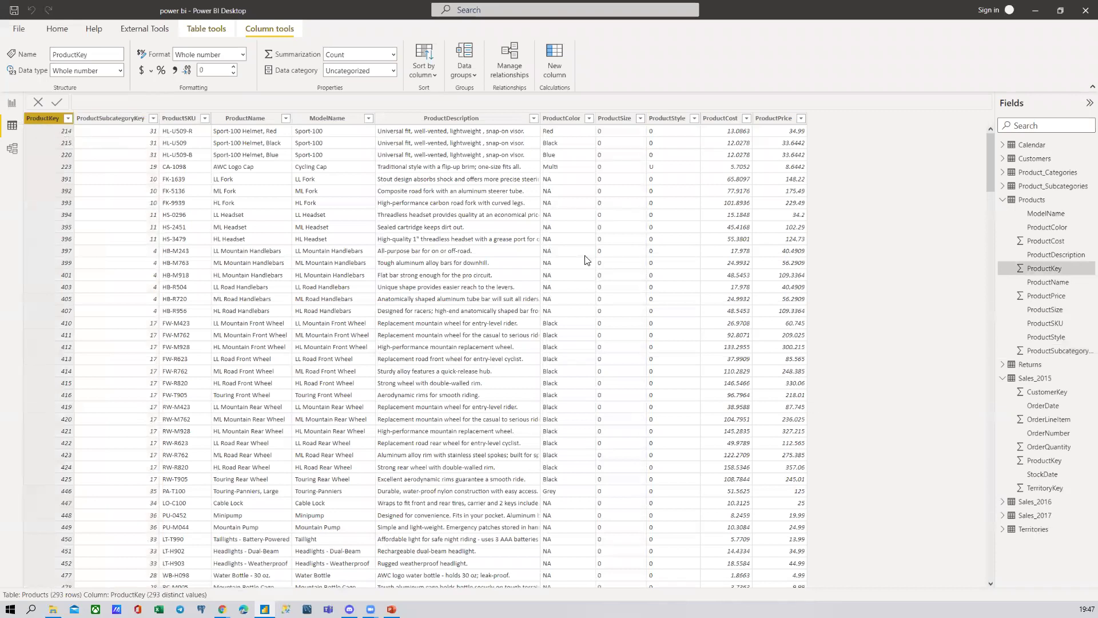
pyautogui.click(1003, 200)
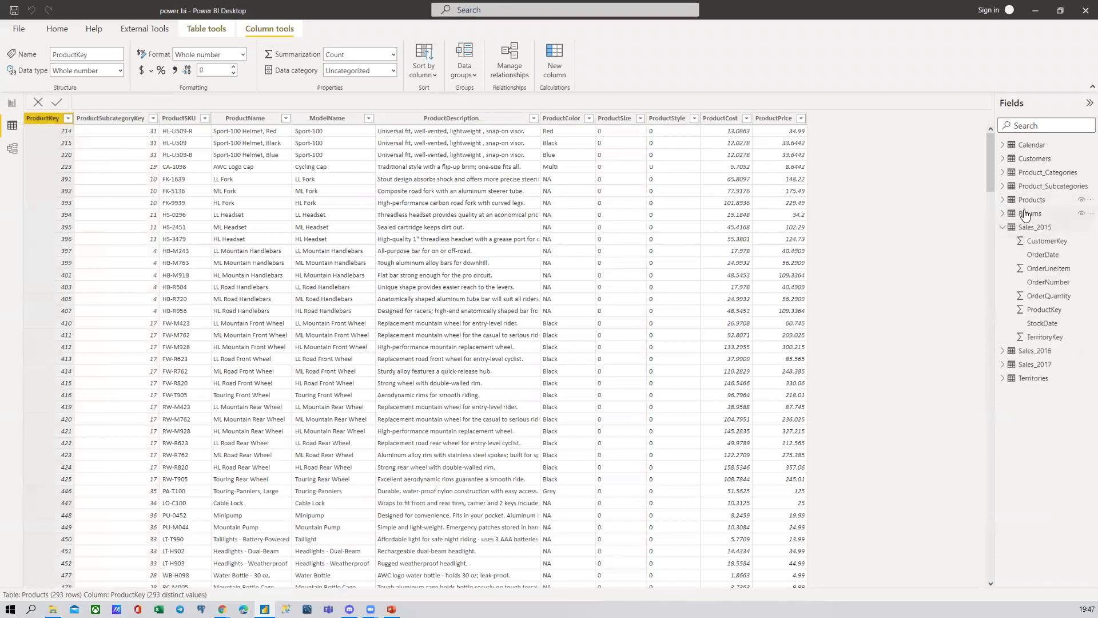
# View the Returns table with the Sales_2015 fields collapsed, and examine its ProductKey, TerritoryKey and ReturnDate columns
pyautogui.click(1029, 214)
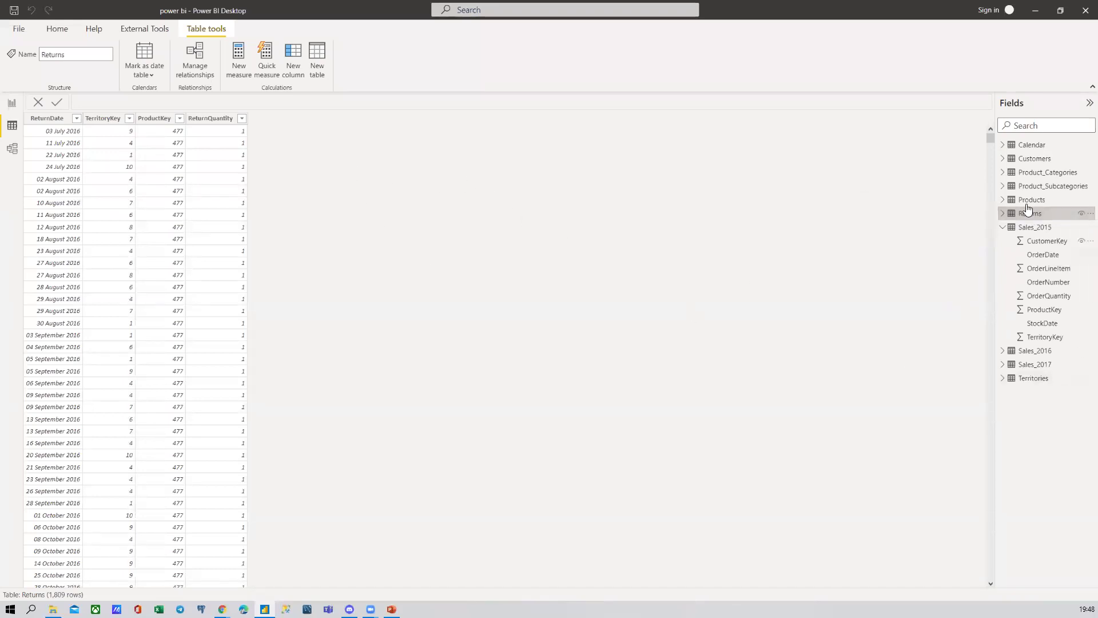
pyautogui.click(1003, 229)
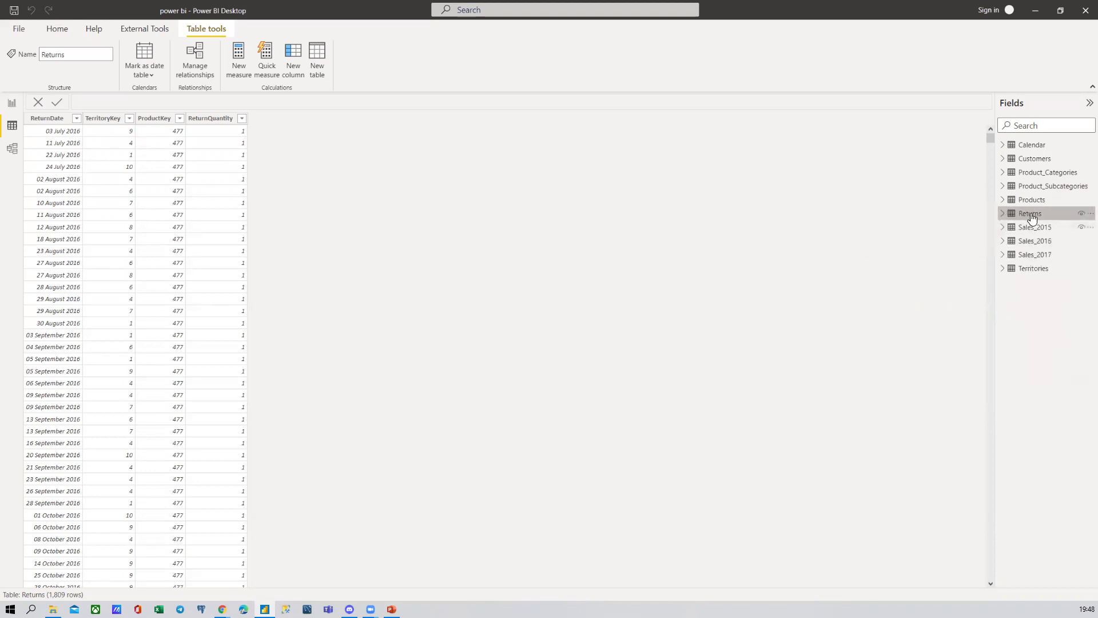
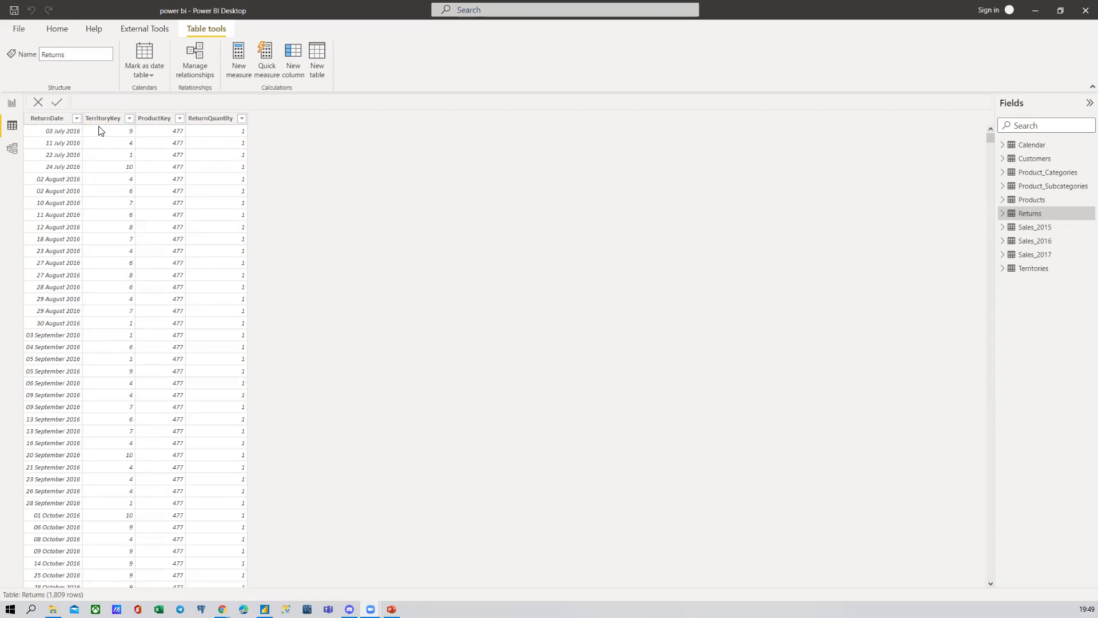
pyautogui.click(152, 120)
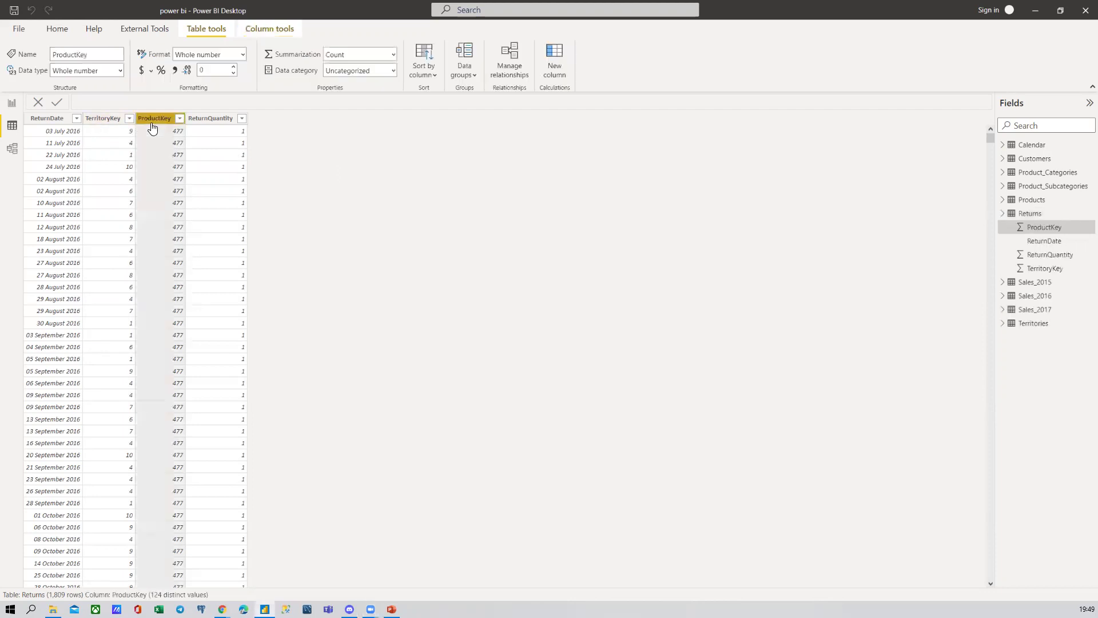
pyautogui.click(93, 121)
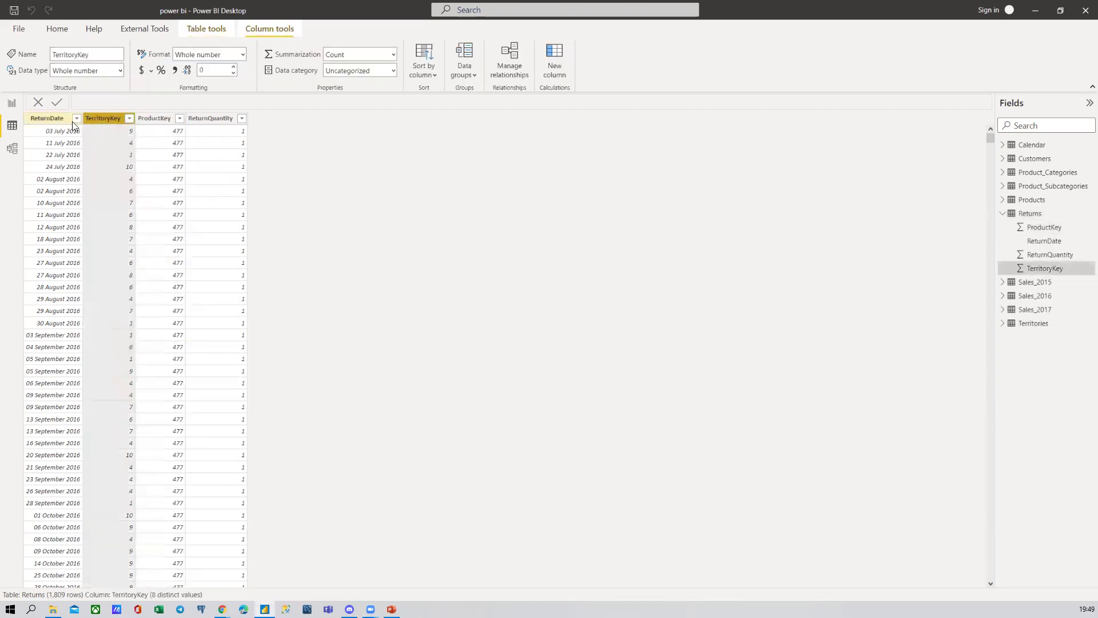
pyautogui.click(160, 118)
pyautogui.click(100, 122)
pyautogui.click(156, 119)
pyautogui.click(102, 121)
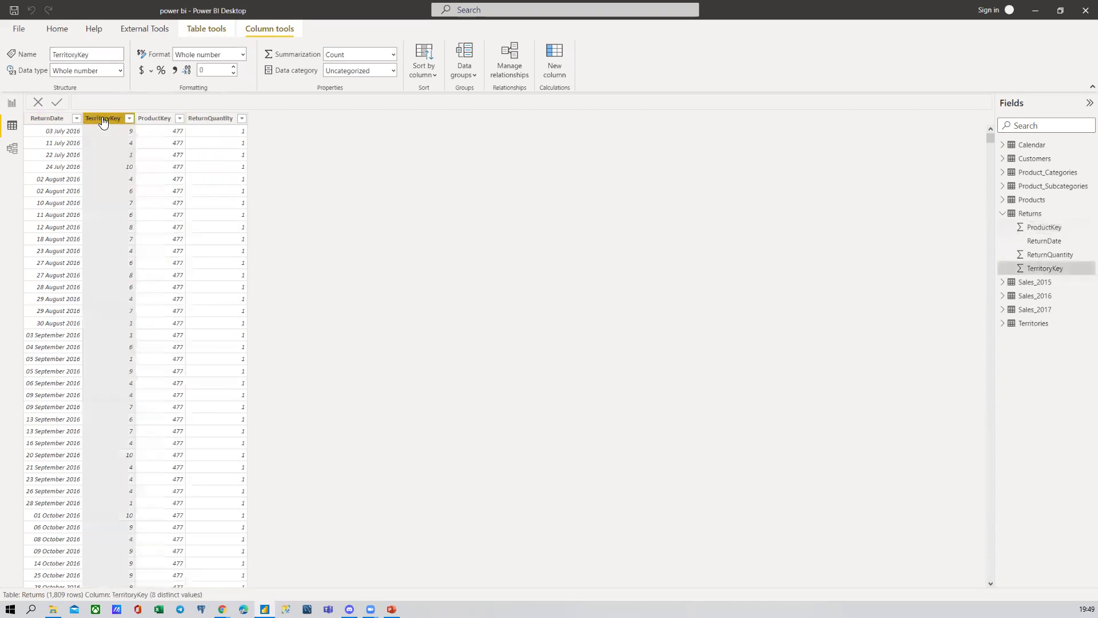
pyautogui.click(60, 121)
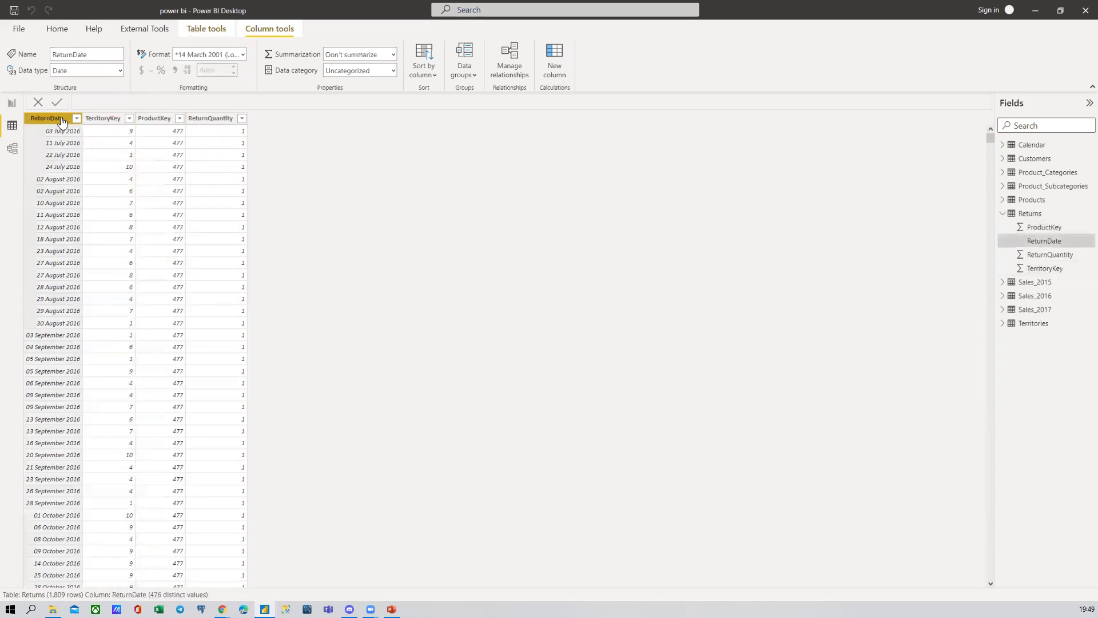
# View the Calendar table and examine its Date column as the match for ReturnDate, then collapse its field list
pyautogui.click(1035, 145)
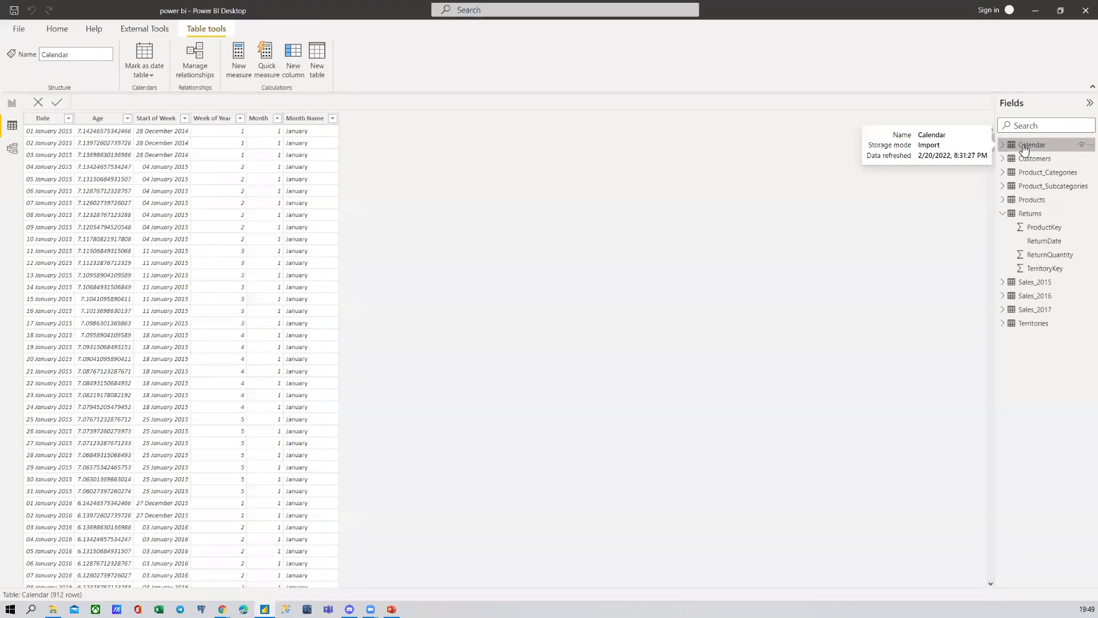
pyautogui.click(48, 120)
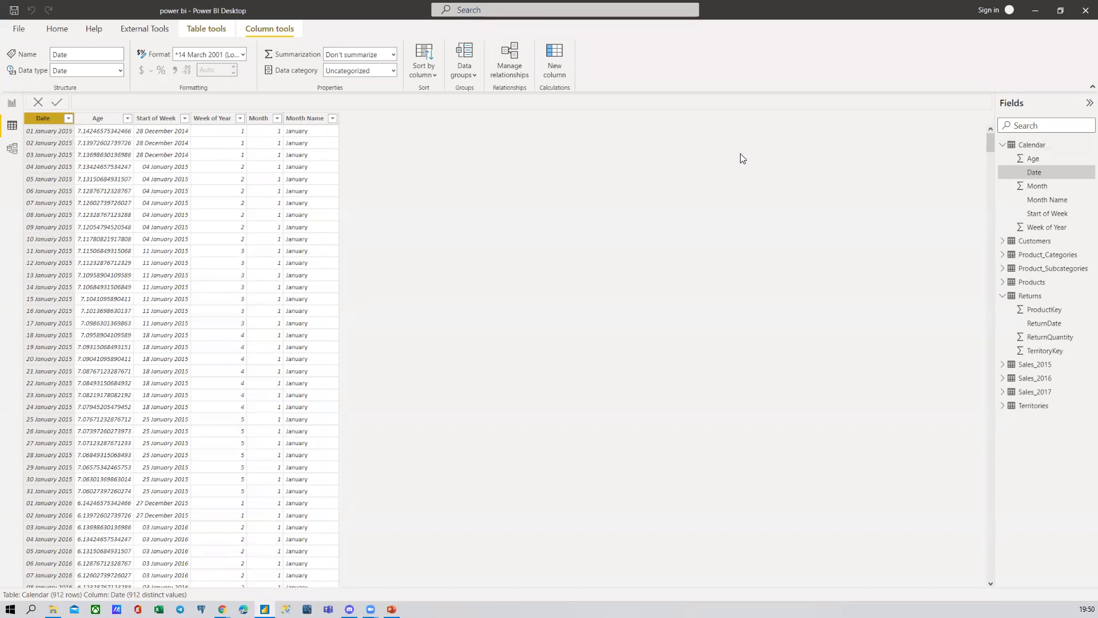
pyautogui.click(1025, 150)
pyautogui.click(1002, 145)
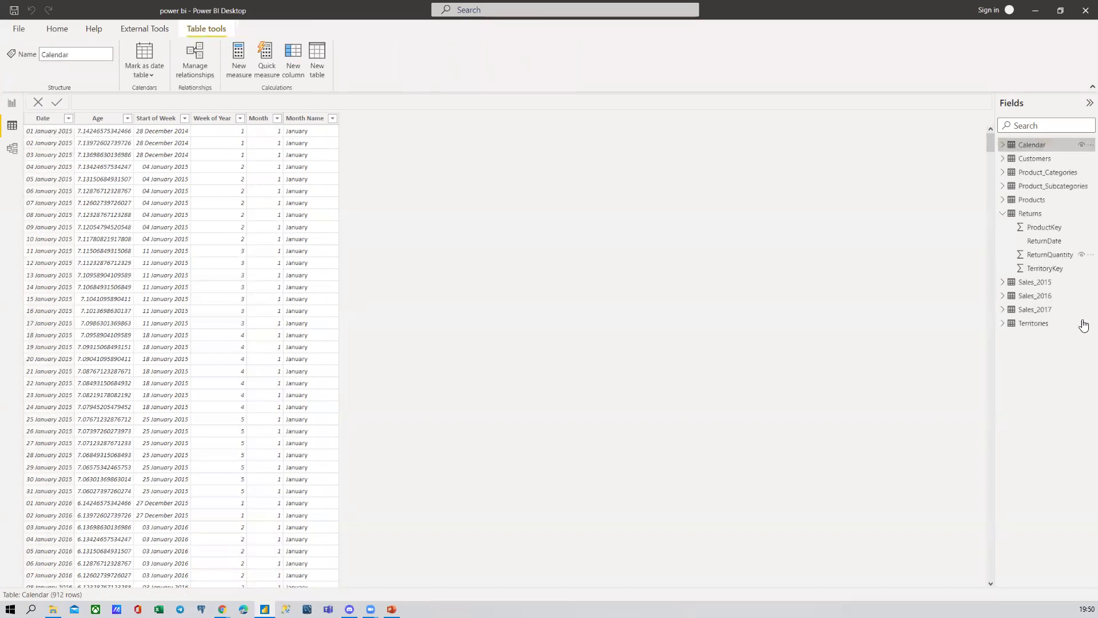
# Return to the Returns table and review TerritoryKey, ProductKey and ReturnDate as its linking columns
pyautogui.click(1035, 214)
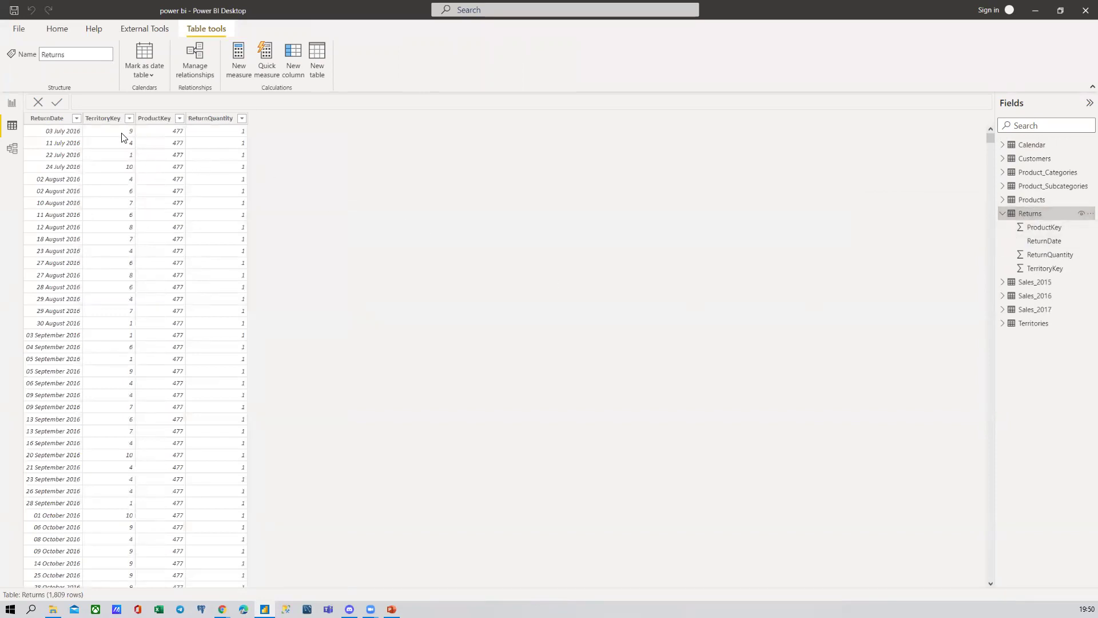
pyautogui.click(110, 122)
pyautogui.click(154, 118)
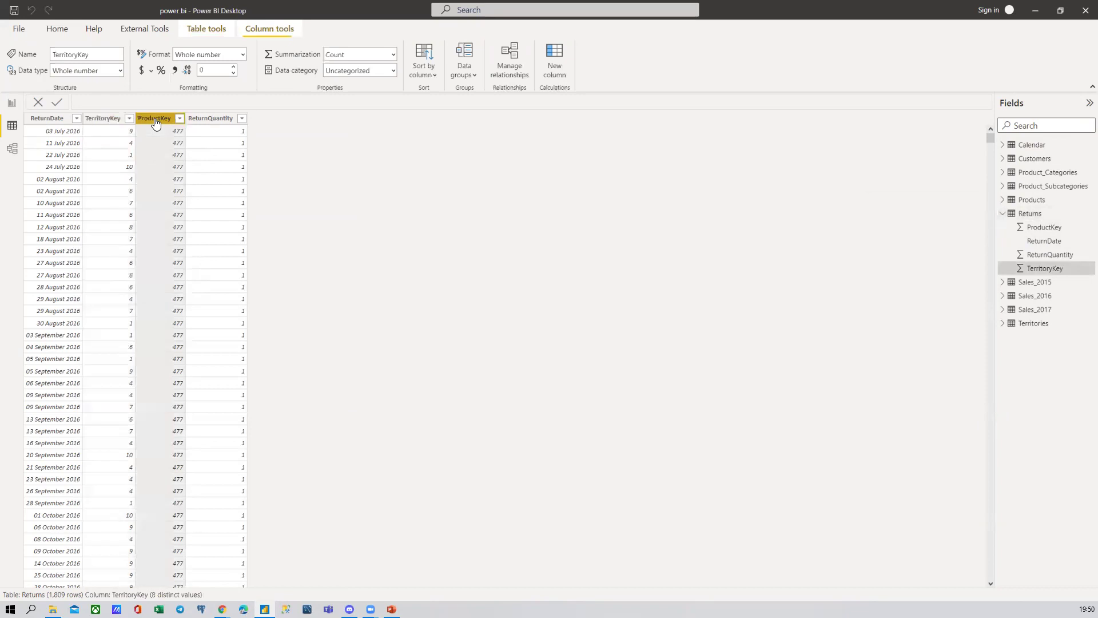
pyautogui.click(57, 123)
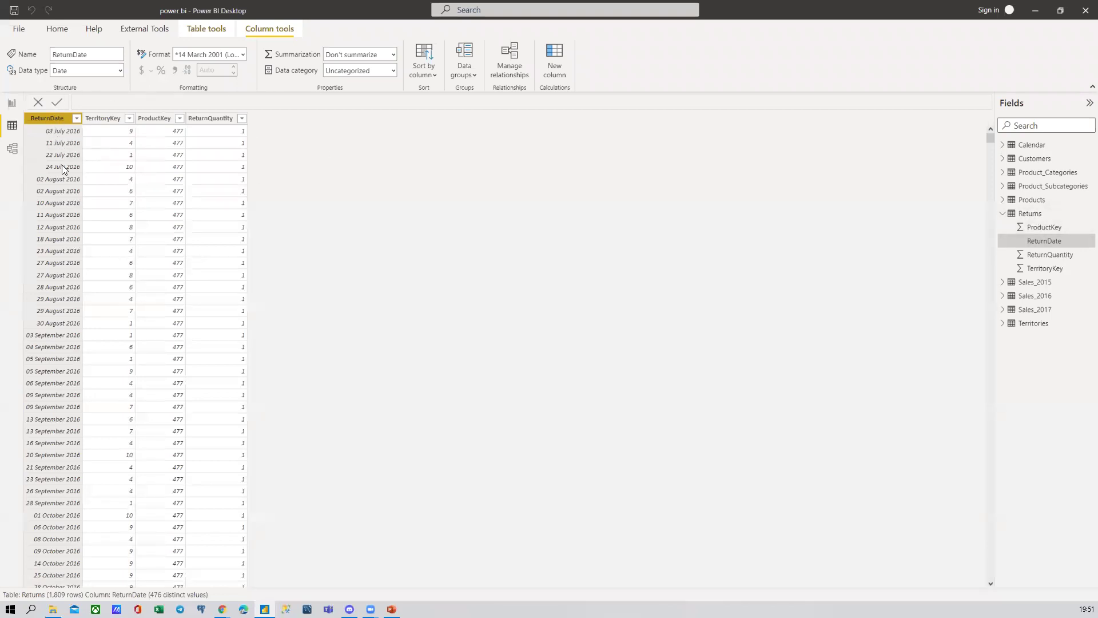
# Examine the ReturnDate filter values in the Returns table without applying a filter, then collapse the table's field list
pyautogui.click(76, 119)
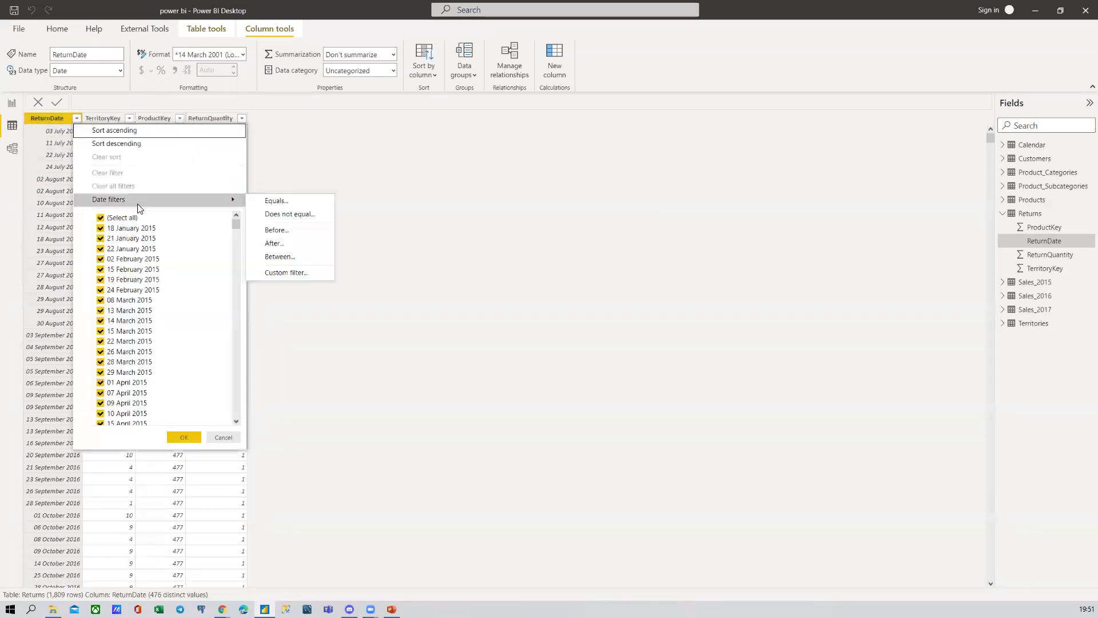
pyautogui.click(231, 435)
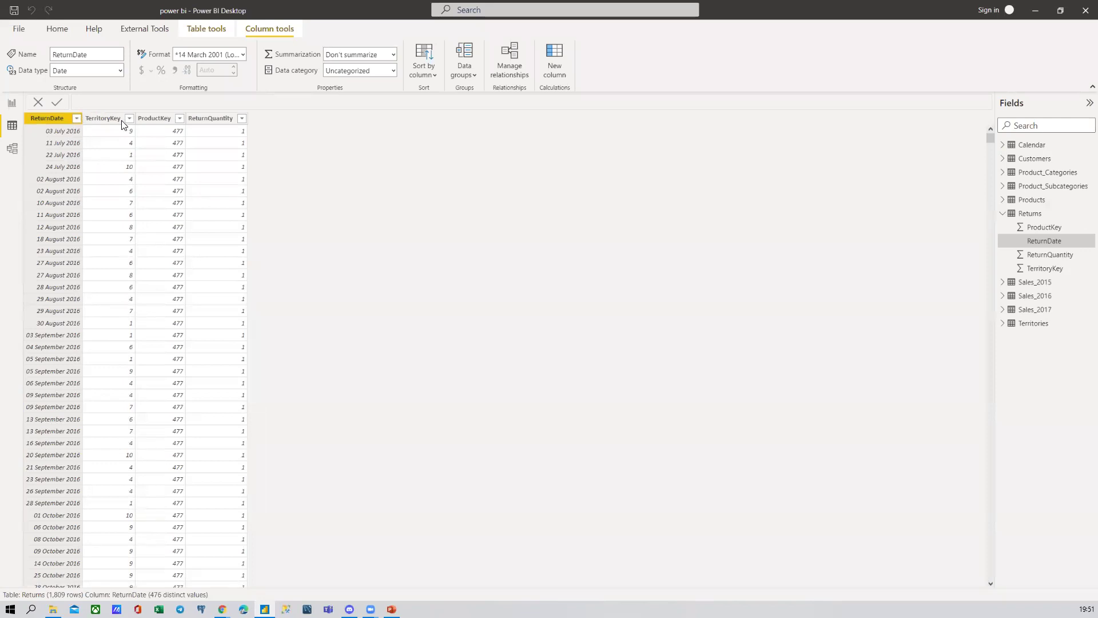
pyautogui.click(1005, 214)
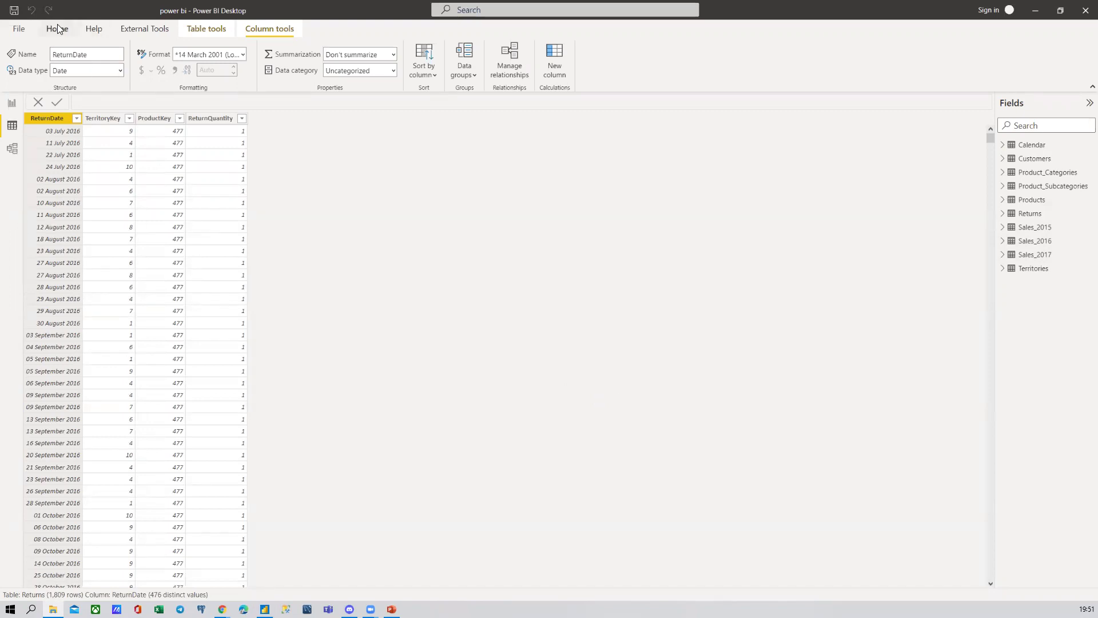
# Compare SalesTerritoryKey in the Territories table with the CustomerKey and TerritoryKey columns of Sales_2015, then collapse the Sales_2015 field list
pyautogui.click(1029, 272)
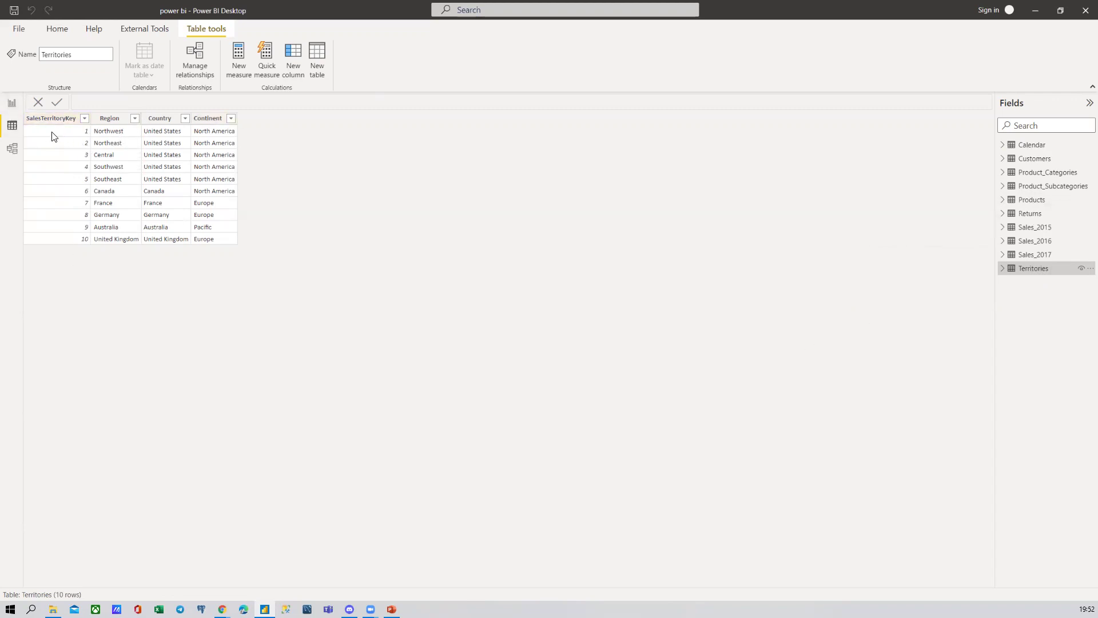
pyautogui.click(1036, 228)
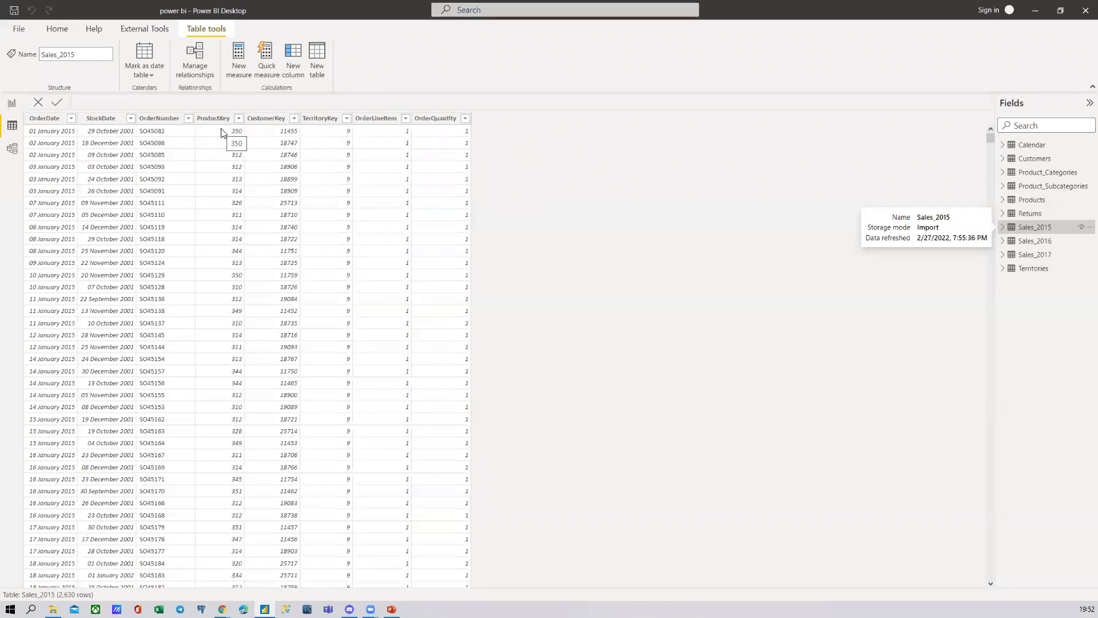
pyautogui.click(280, 133)
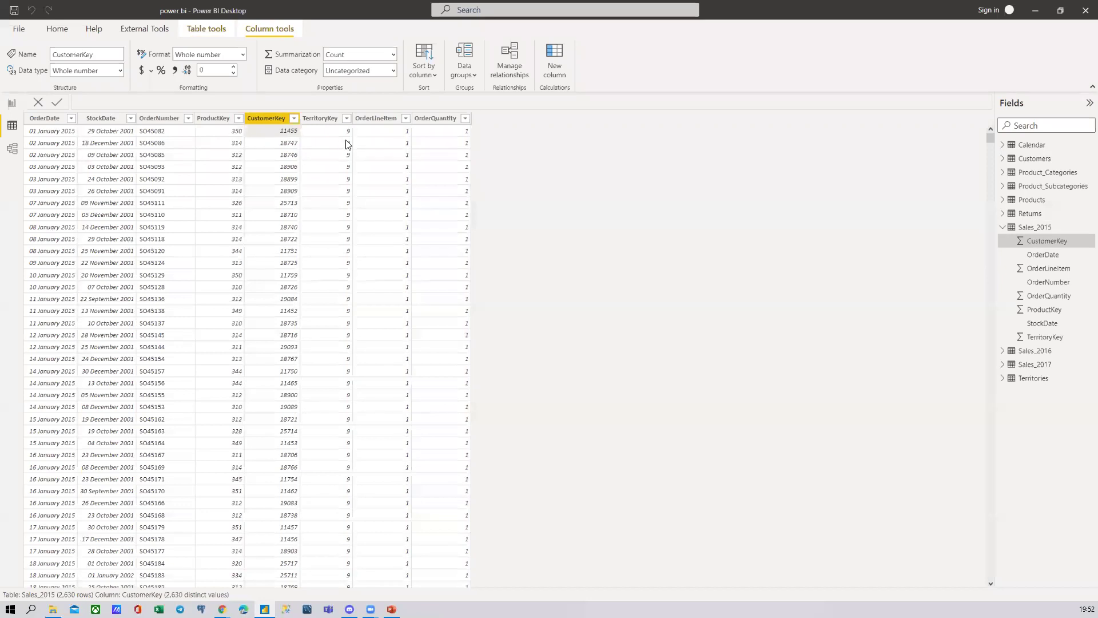
pyautogui.click(324, 135)
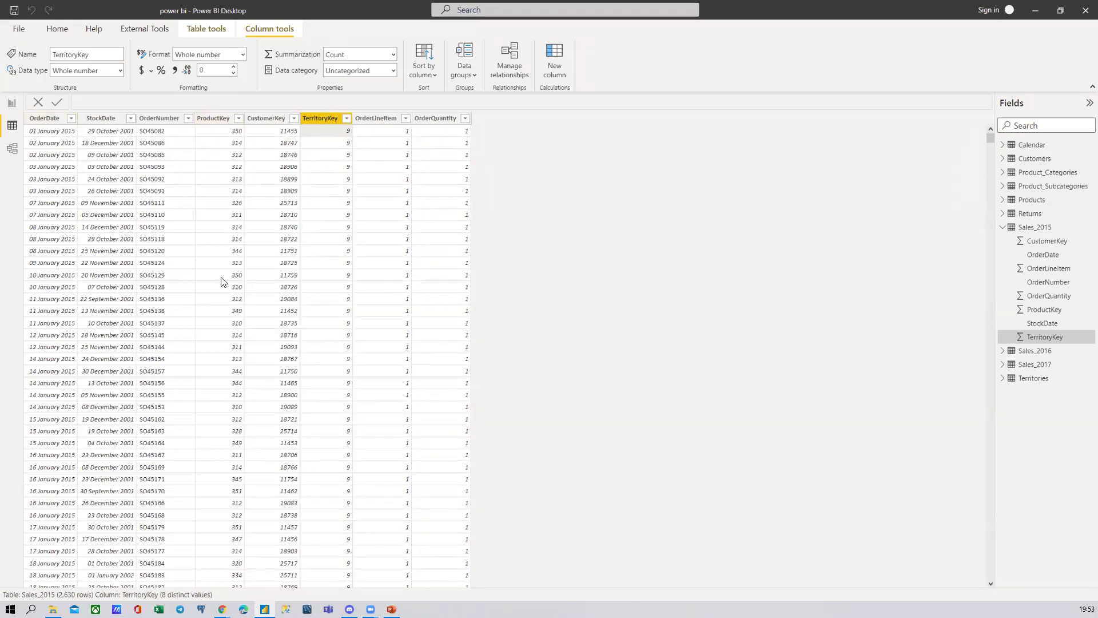
pyautogui.click(1003, 228)
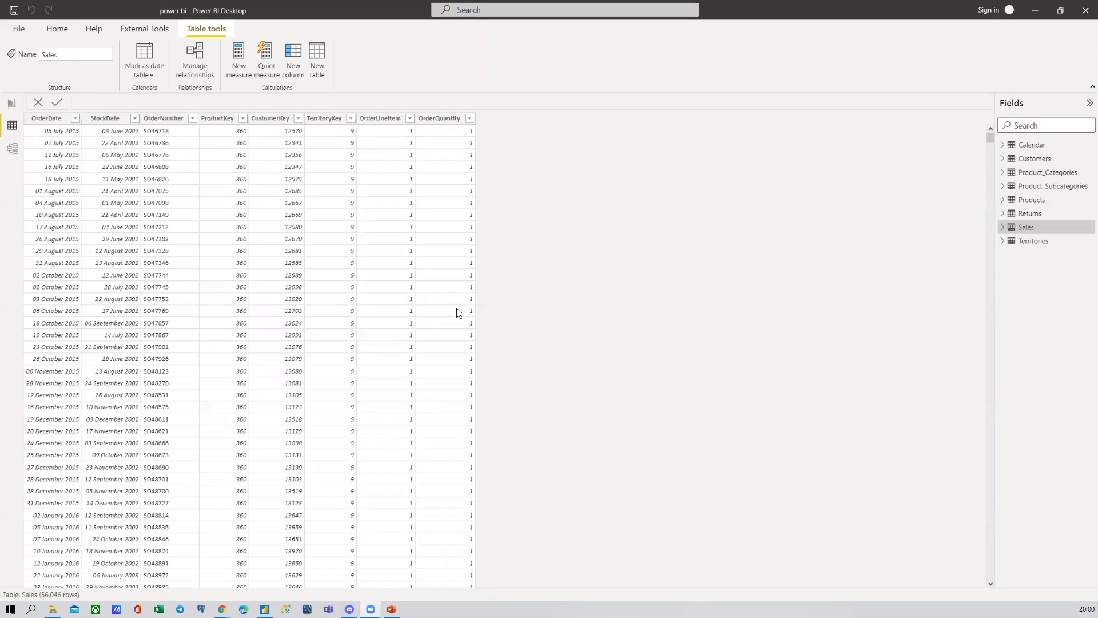
# Review the fields of the combined Sales table and its full range of OrderDate values, then collapse its field list
pyautogui.click(1002, 228)
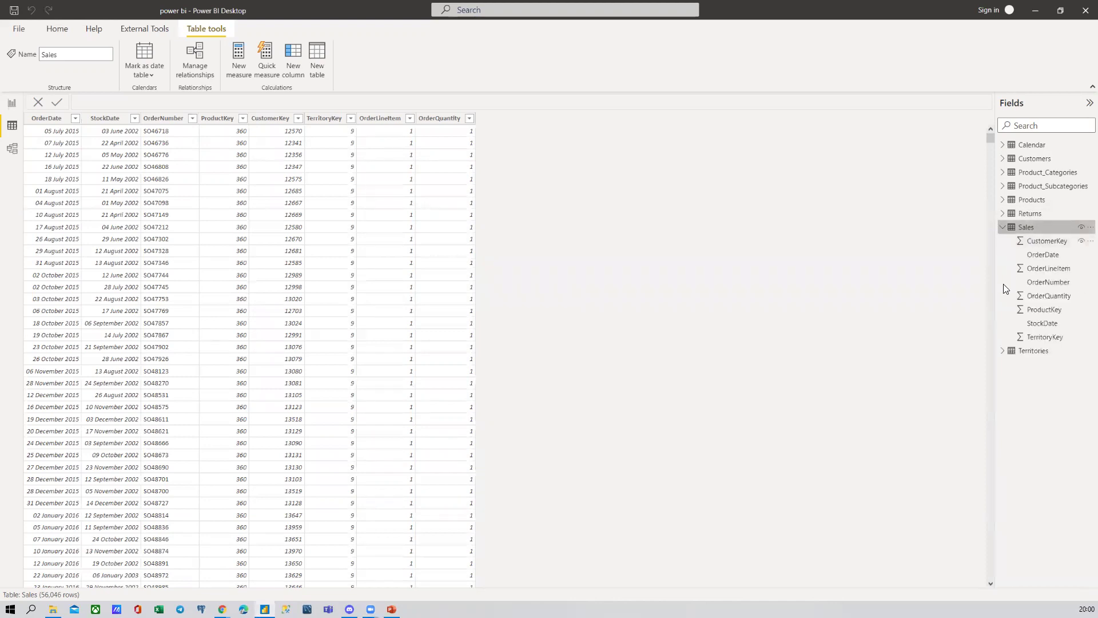
pyautogui.click(1004, 228)
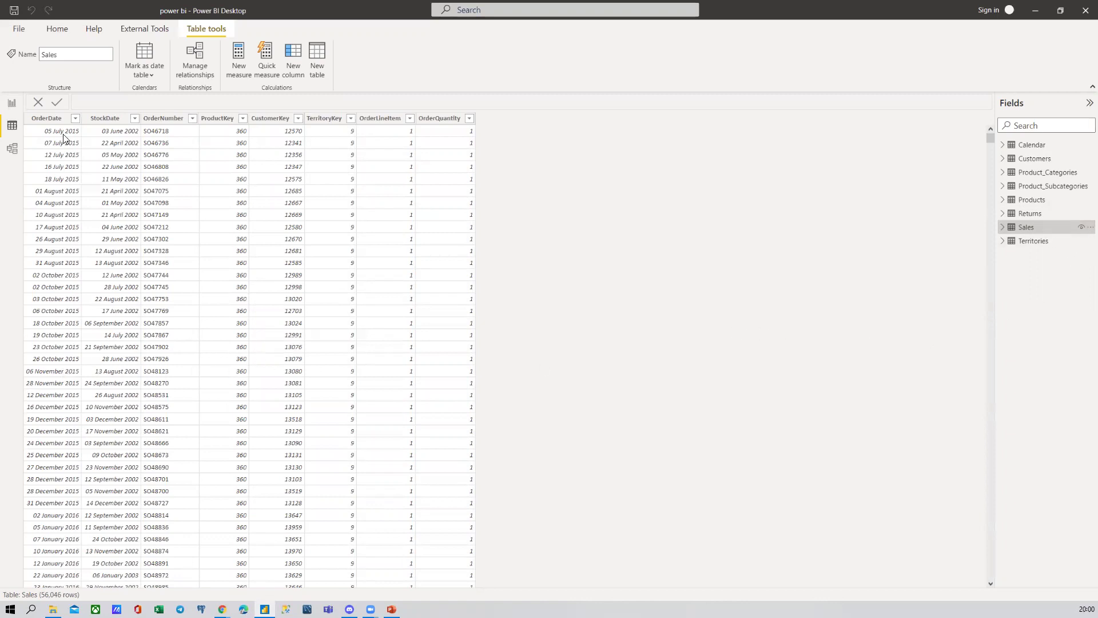
pyautogui.click(51, 118)
pyautogui.click(75, 119)
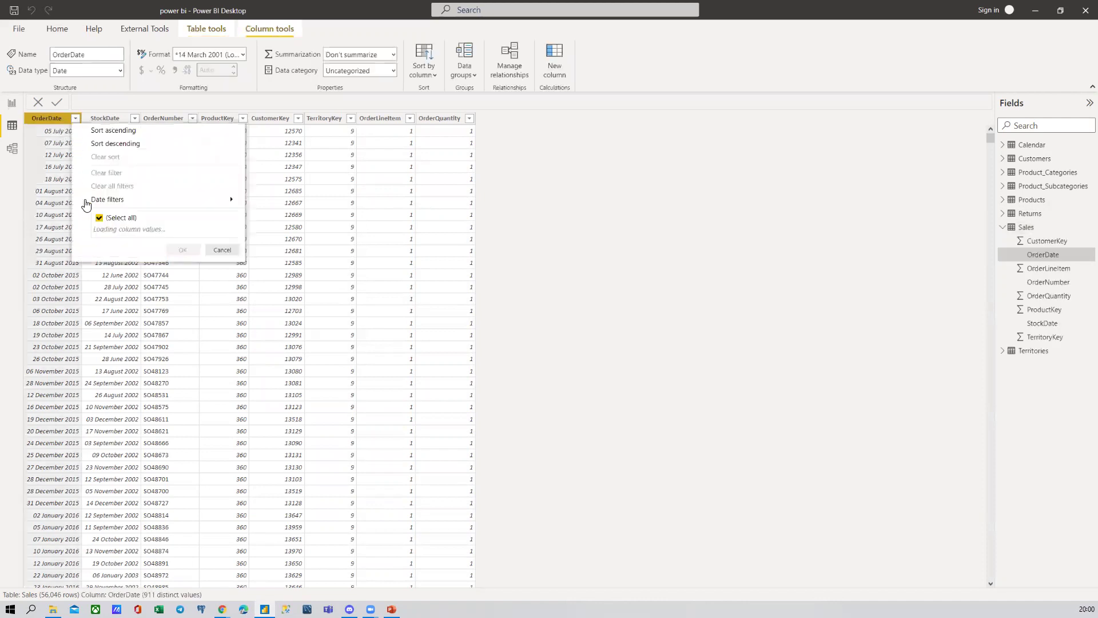
pyautogui.moveTo(232, 224); pyautogui.dragTo(245, 481)
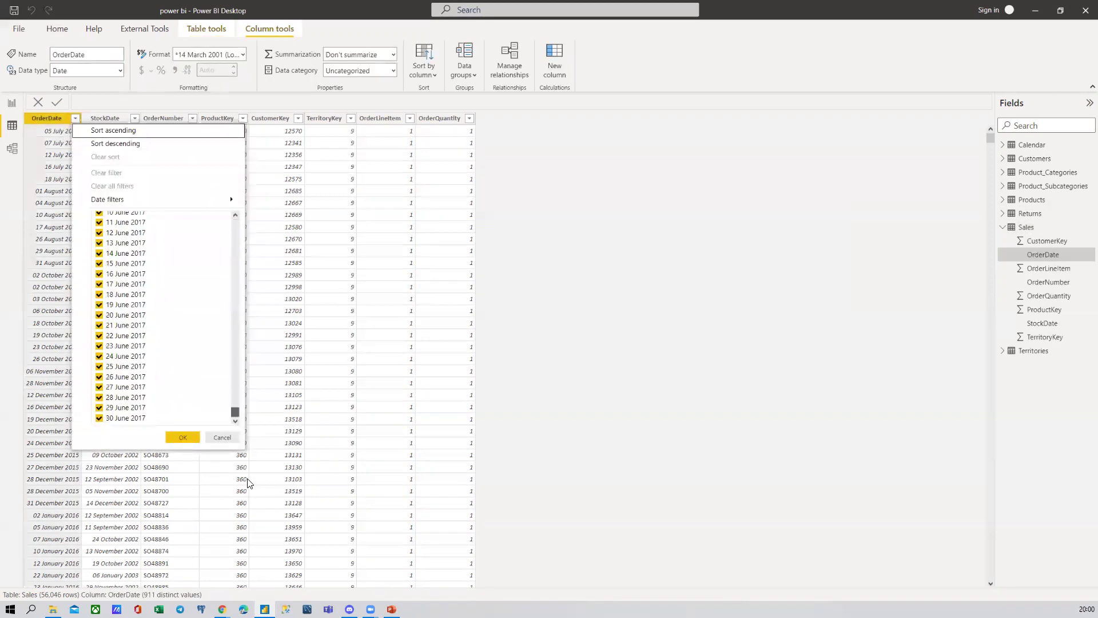
pyautogui.click(257, 437)
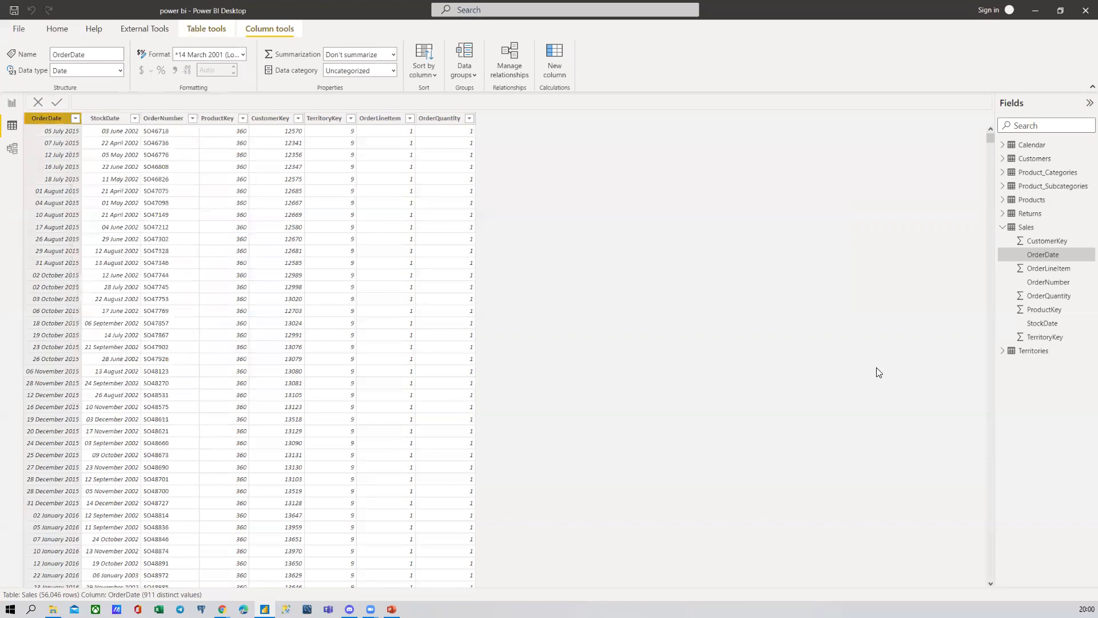
pyautogui.click(1027, 230)
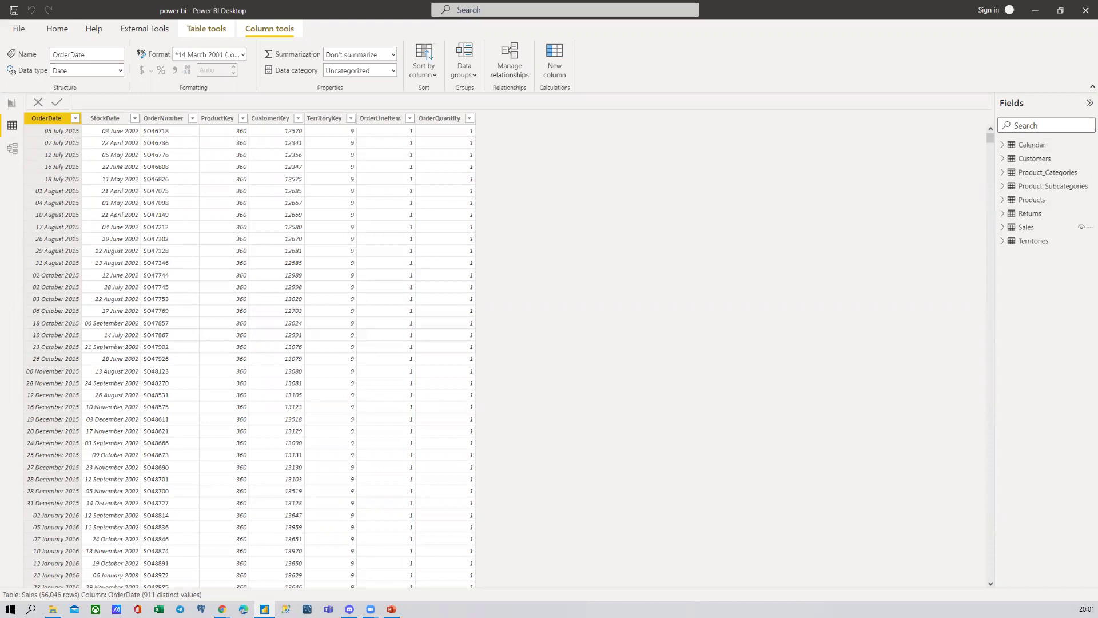
# In the model diagram, bring the distant Sales table in between Product_Categories and Product_Subcategories
pyautogui.click(12, 148)
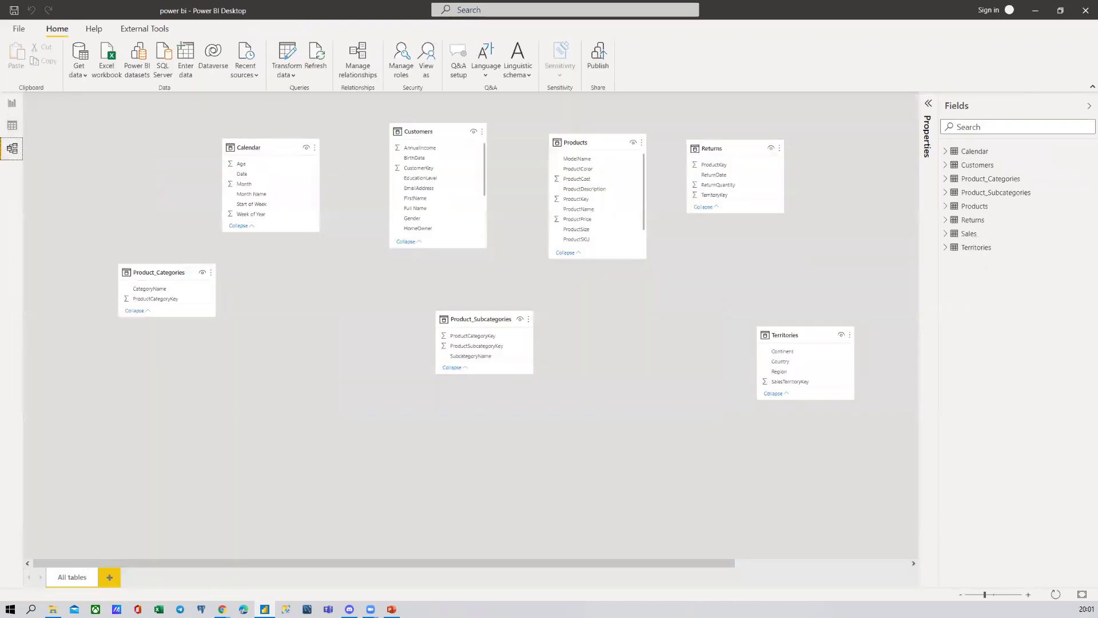
pyautogui.click(959, 594)
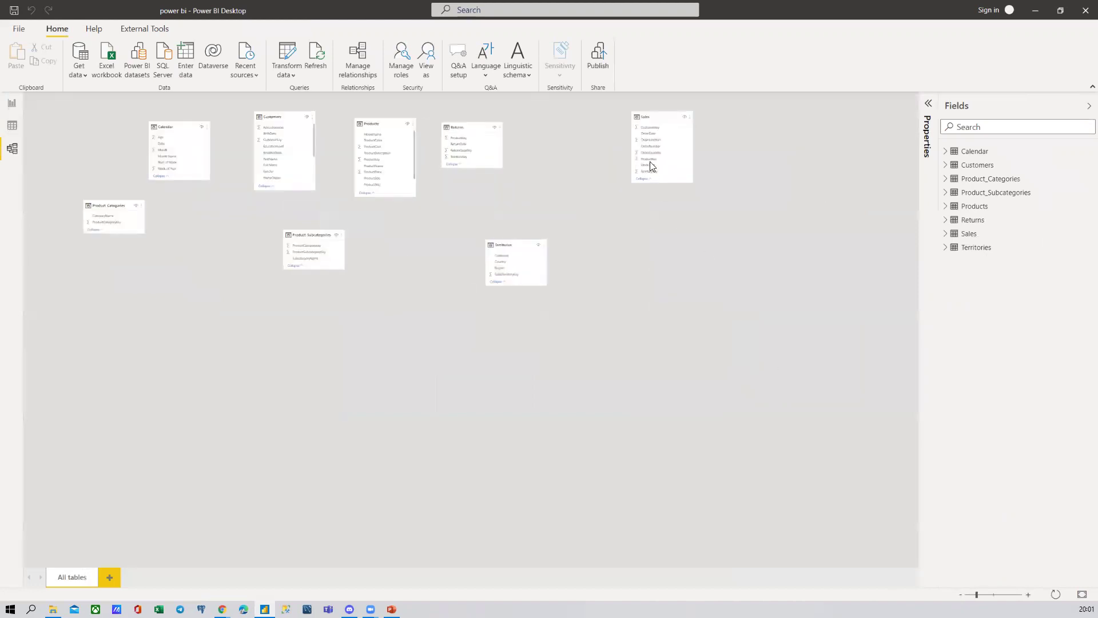
pyautogui.moveTo(654, 119); pyautogui.dragTo(198, 219)
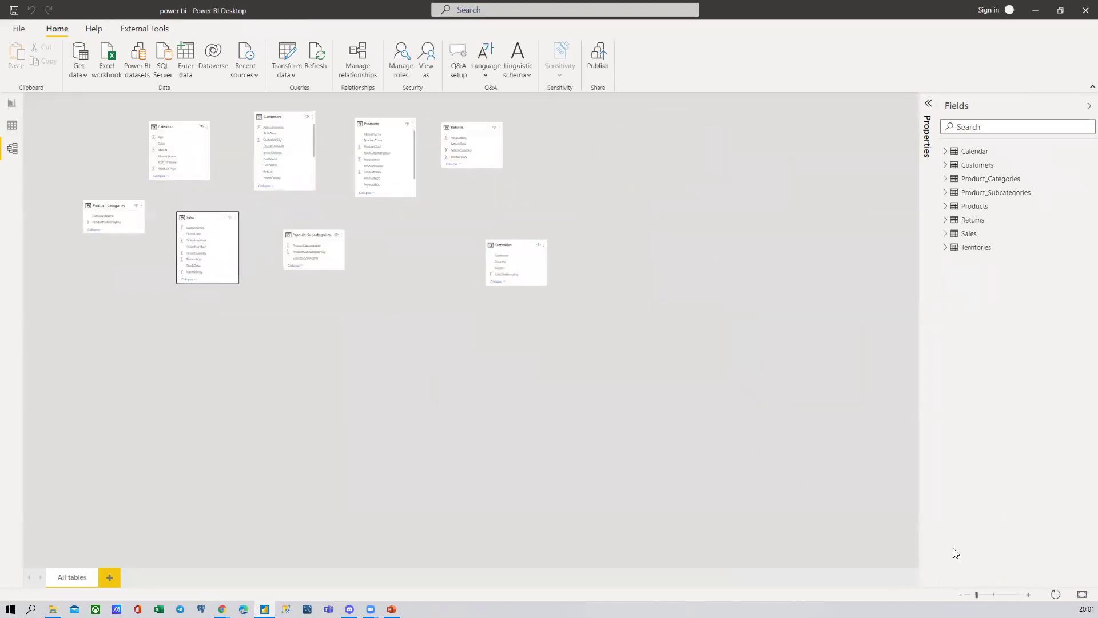
pyautogui.click(1028, 594)
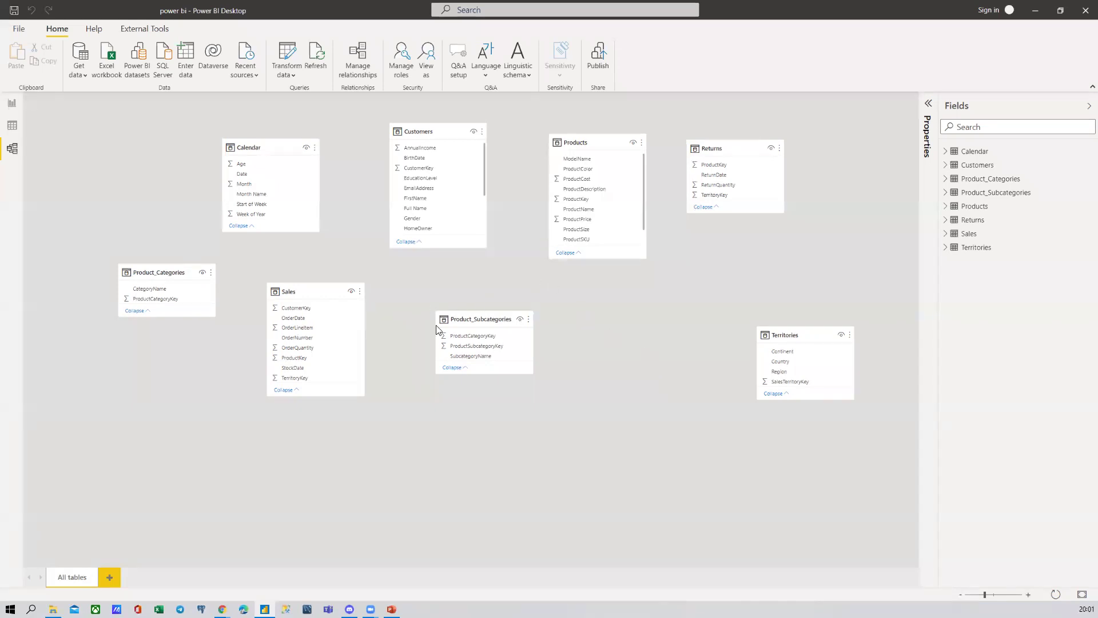
# Arrange the diagram with Product_Subcategories beside Calendar, Territories in the upper row beside Products, and Sales and Returns in a row below
pyautogui.moveTo(468, 318); pyautogui.dragTo(104, 153)
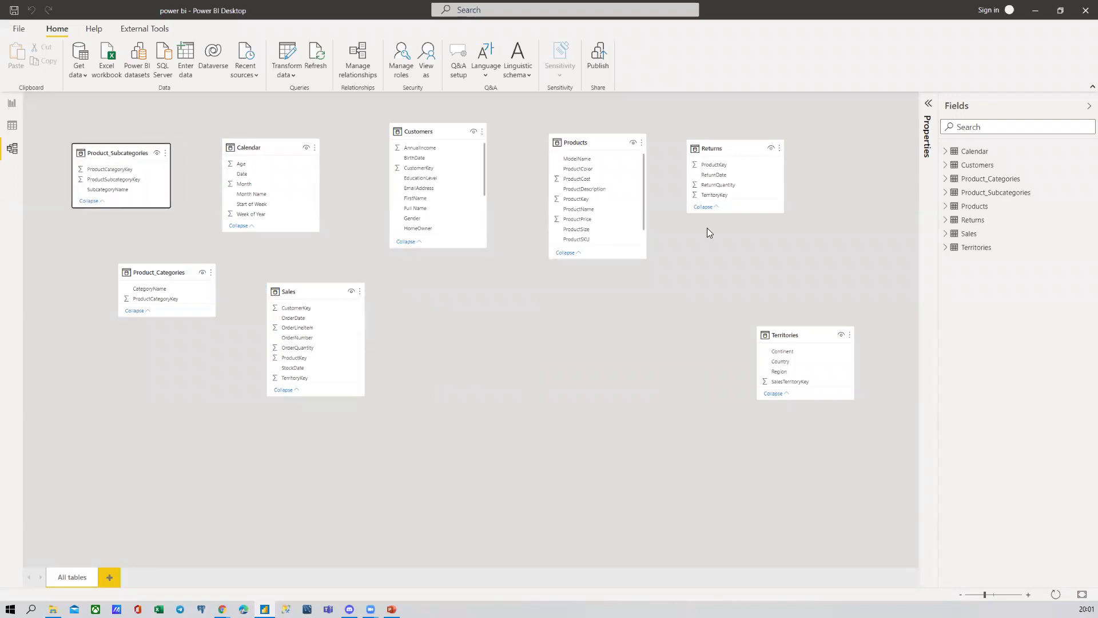
pyautogui.moveTo(315, 289); pyautogui.dragTo(386, 350)
pyautogui.moveTo(716, 148); pyautogui.dragTo(571, 355)
pyautogui.moveTo(784, 335); pyautogui.dragTo(743, 142)
pyautogui.moveTo(264, 148); pyautogui.dragTo(291, 138)
pyautogui.moveTo(160, 274); pyautogui.dragTo(176, 243)
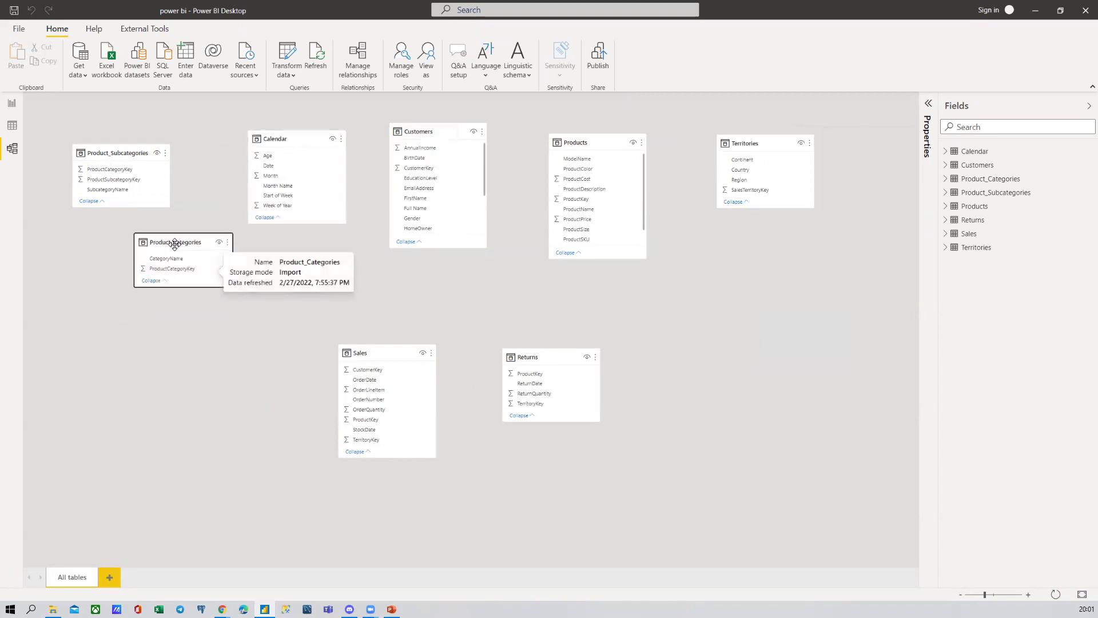
pyautogui.moveTo(323, 146); pyautogui.dragTo(313, 144)
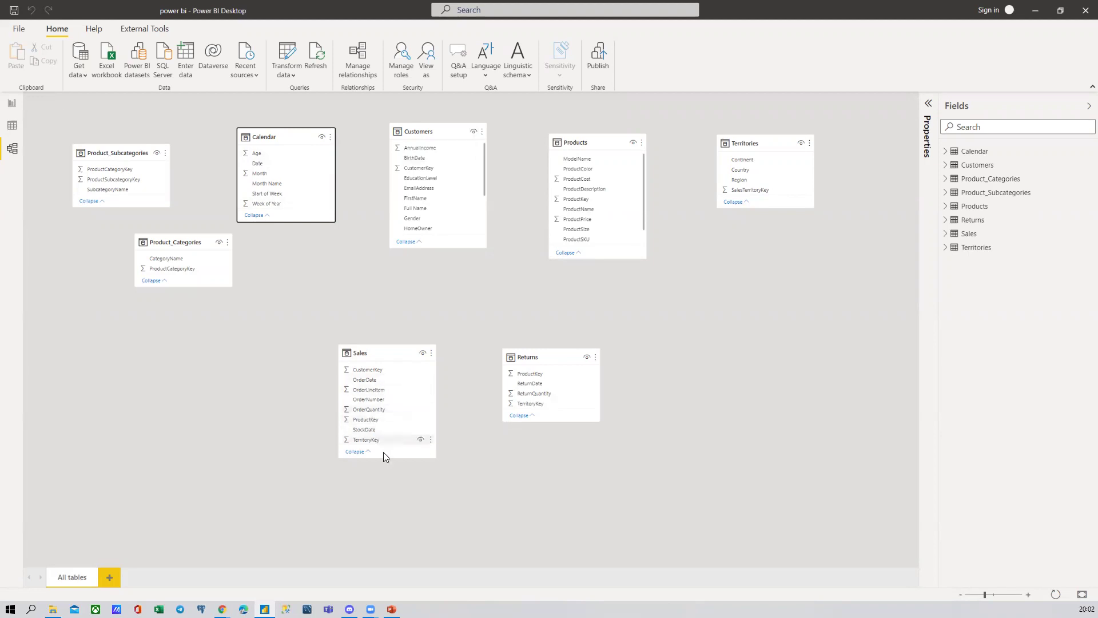
# Make the Sales and Calendar table cards slightly taller, and shift Product_Categories and Calendar farther from the Customers table
pyautogui.moveTo(383, 456)
pyautogui.mouseDown()
pyautogui.moveTo(378, 488)
pyautogui.moveTo(386, 473)
pyautogui.mouseUp()
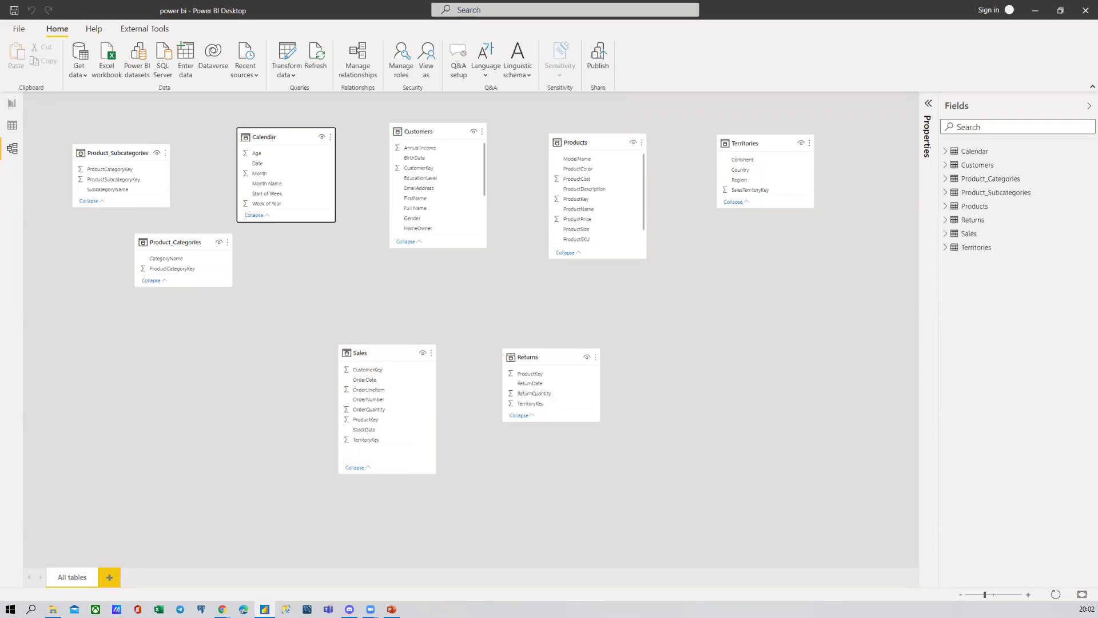
pyautogui.moveTo(171, 242); pyautogui.dragTo(123, 258)
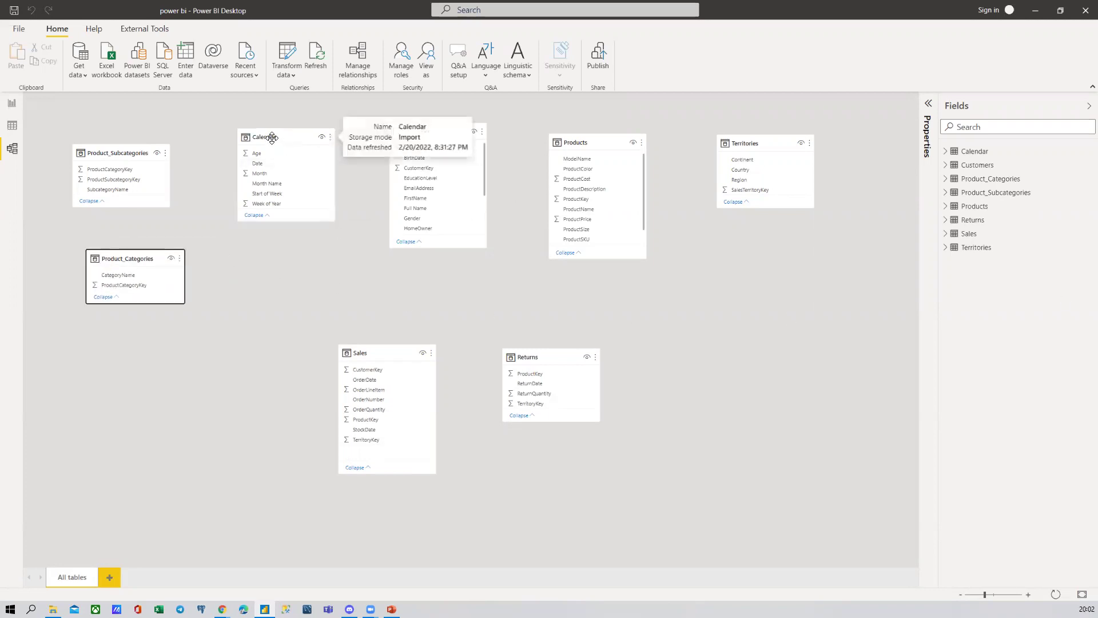
pyautogui.moveTo(273, 139); pyautogui.dragTo(251, 137)
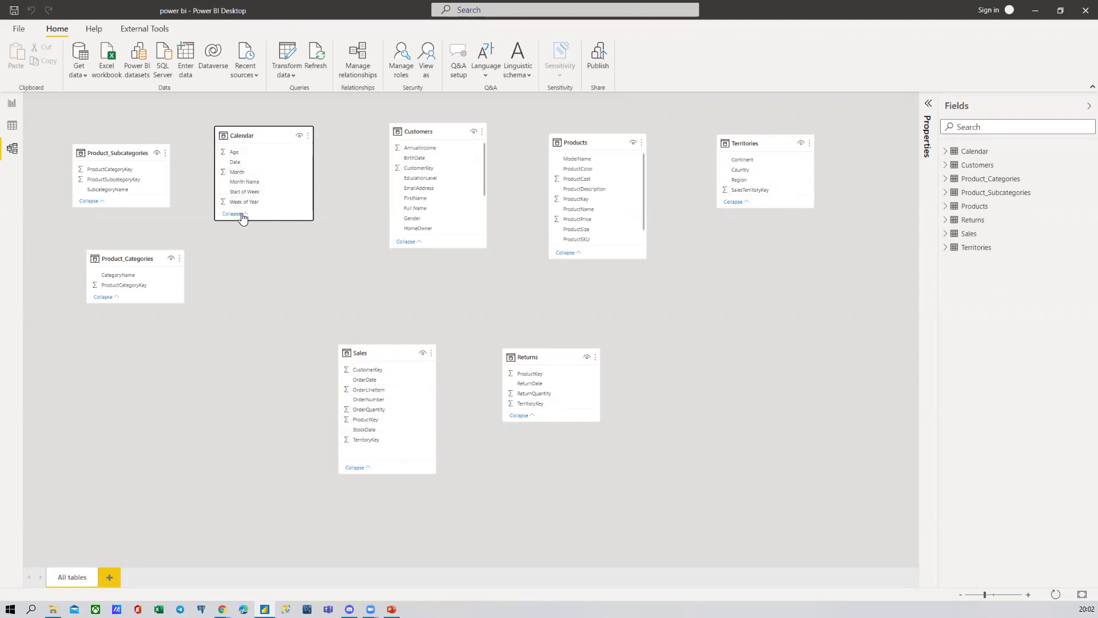
pyautogui.moveTo(251, 221); pyautogui.dragTo(250, 239)
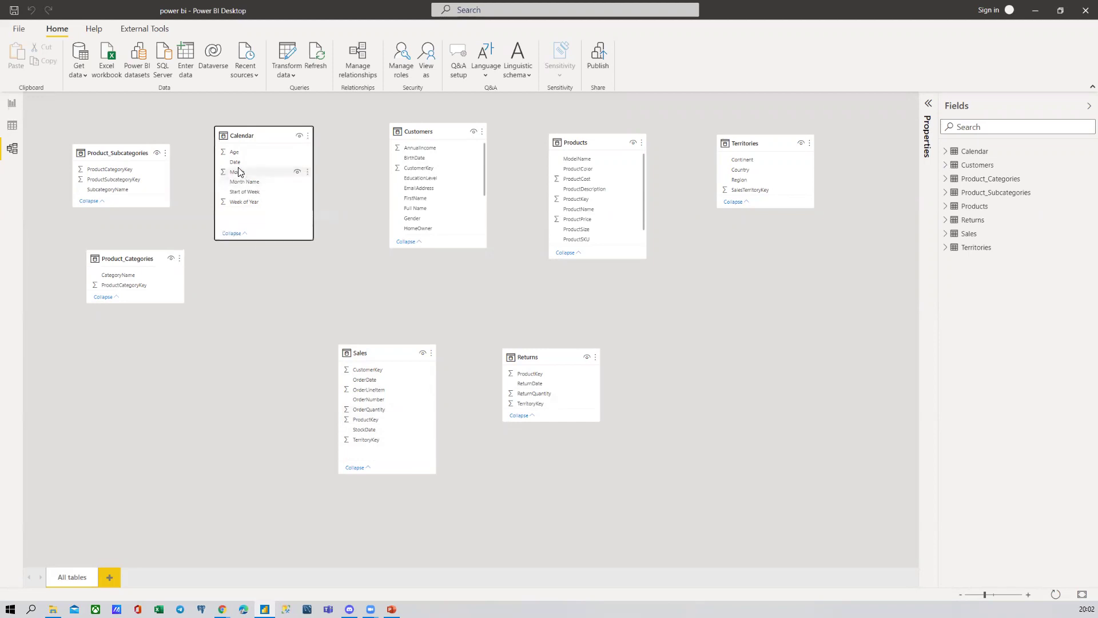
# Compare the Calendar table's Date column with the date columns of the Sales table in the data view
pyautogui.click(973, 152)
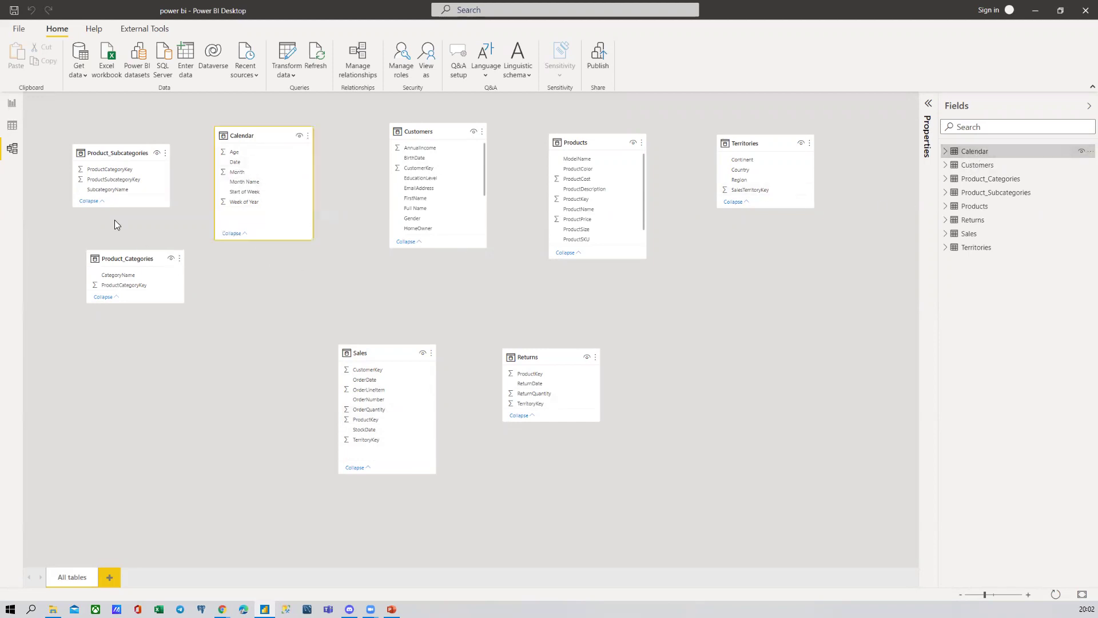
pyautogui.click(12, 126)
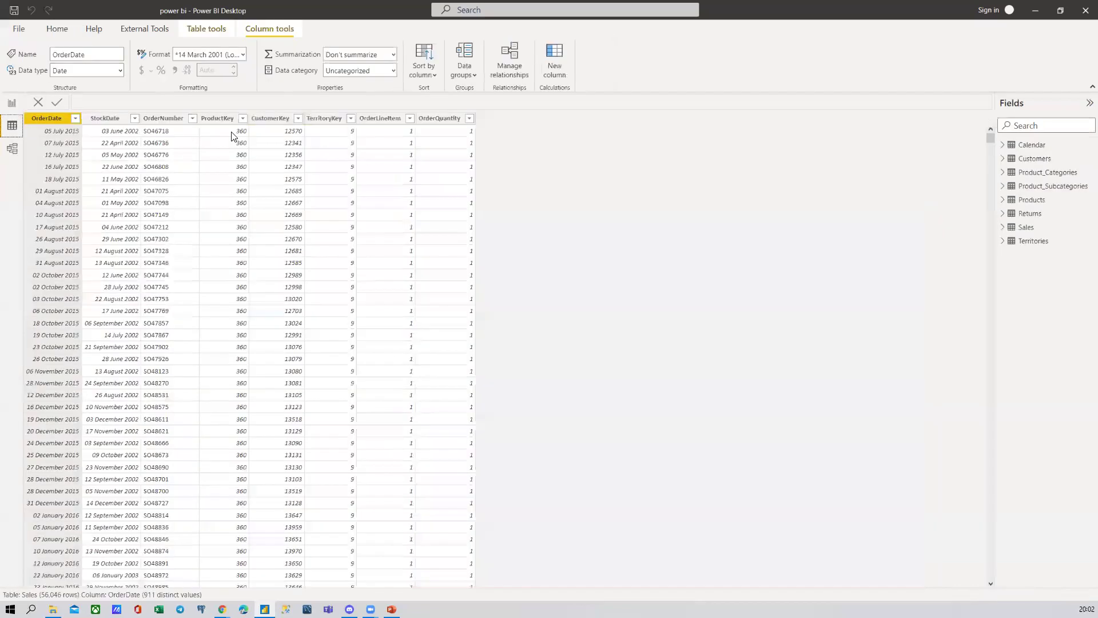
pyautogui.click(1033, 144)
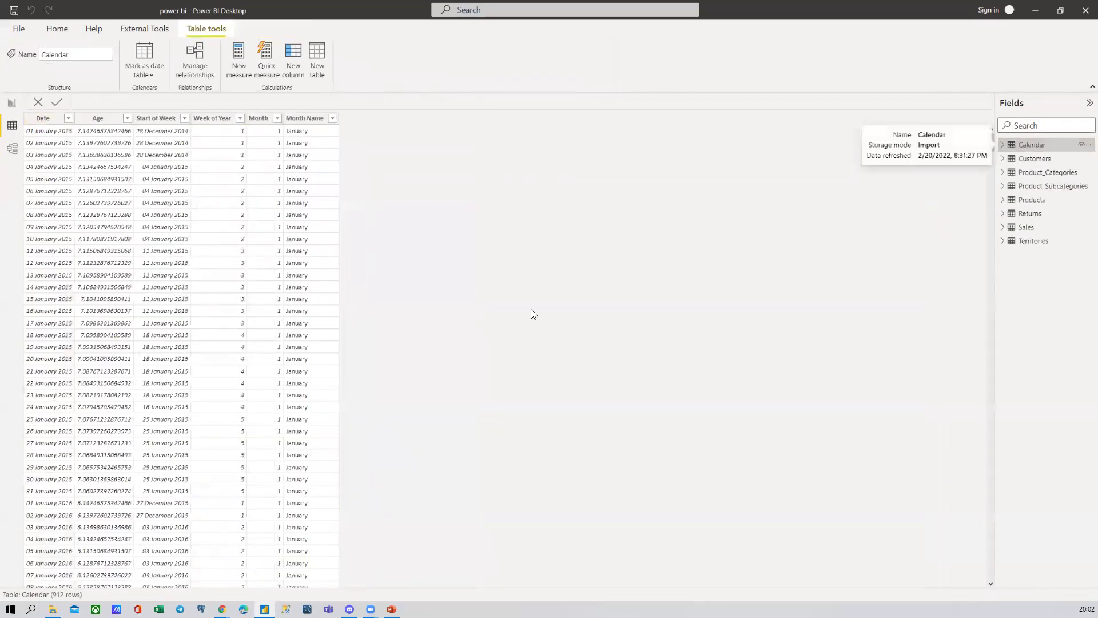
pyautogui.click(1027, 229)
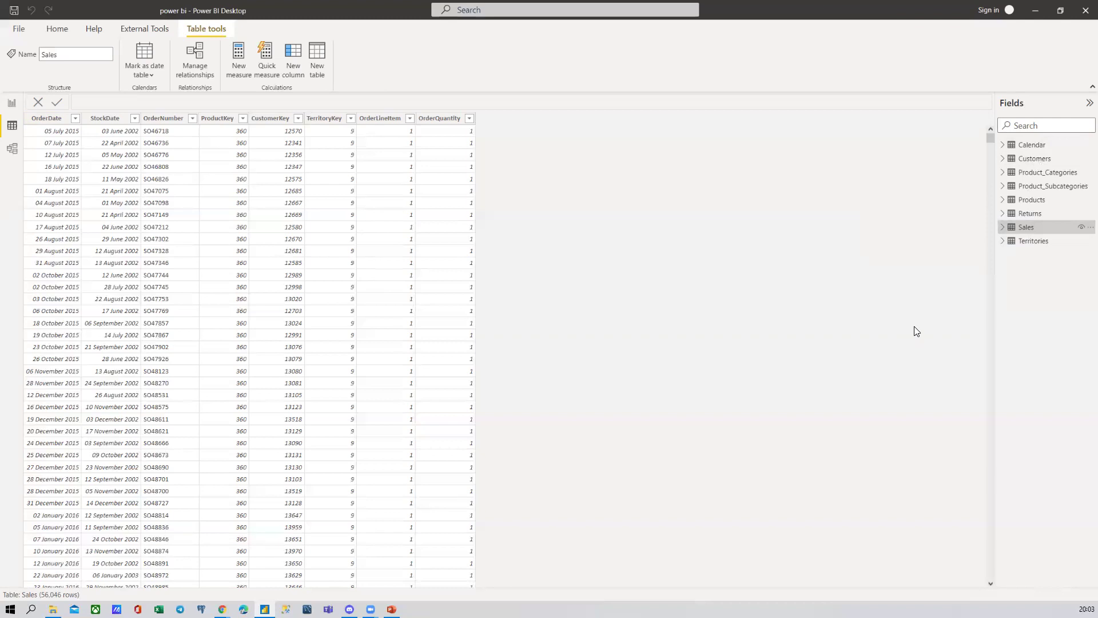
# Create a relationship in the model from Calendar's Date to Sales' OrderDate, and reposition the Sales table slightly lower
pyautogui.click(12, 149)
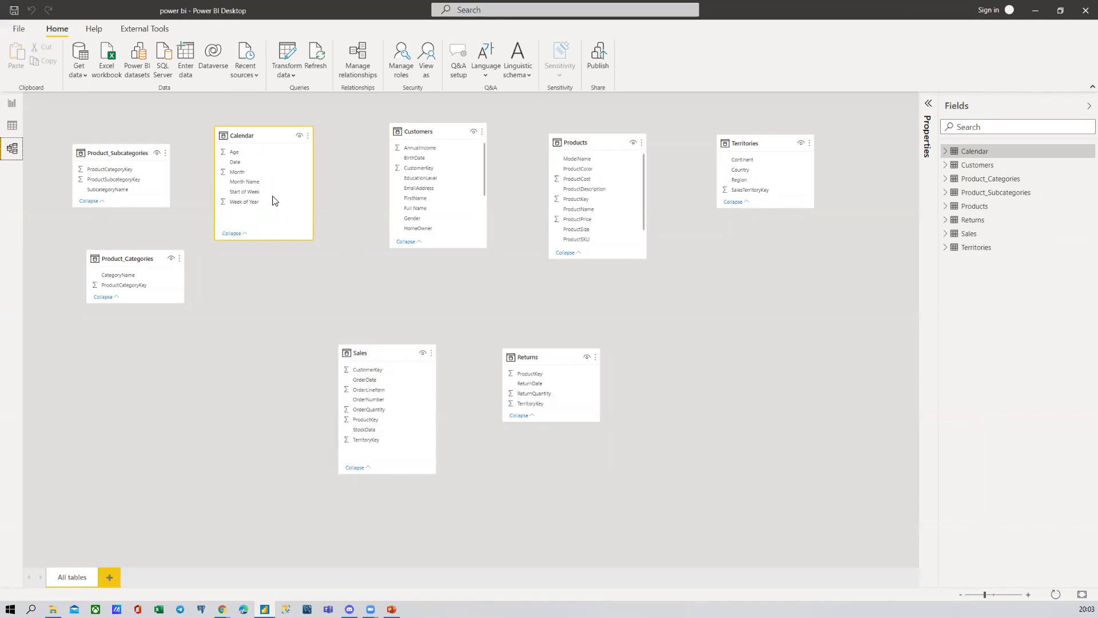
pyautogui.moveTo(252, 163); pyautogui.dragTo(376, 382)
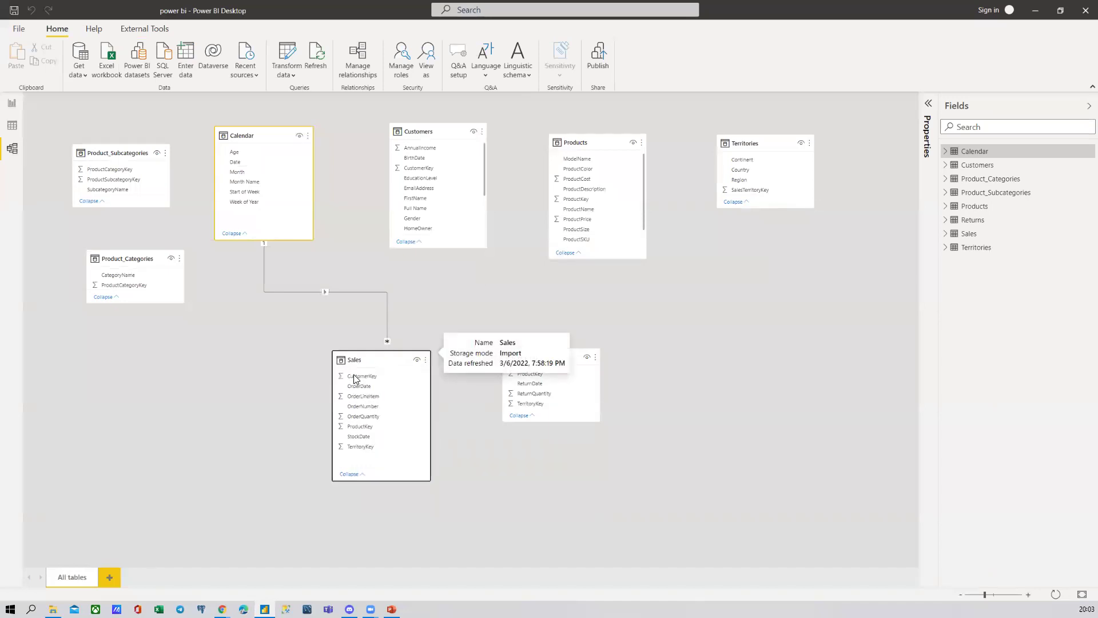
pyautogui.moveTo(381, 354); pyautogui.dragTo(352, 372)
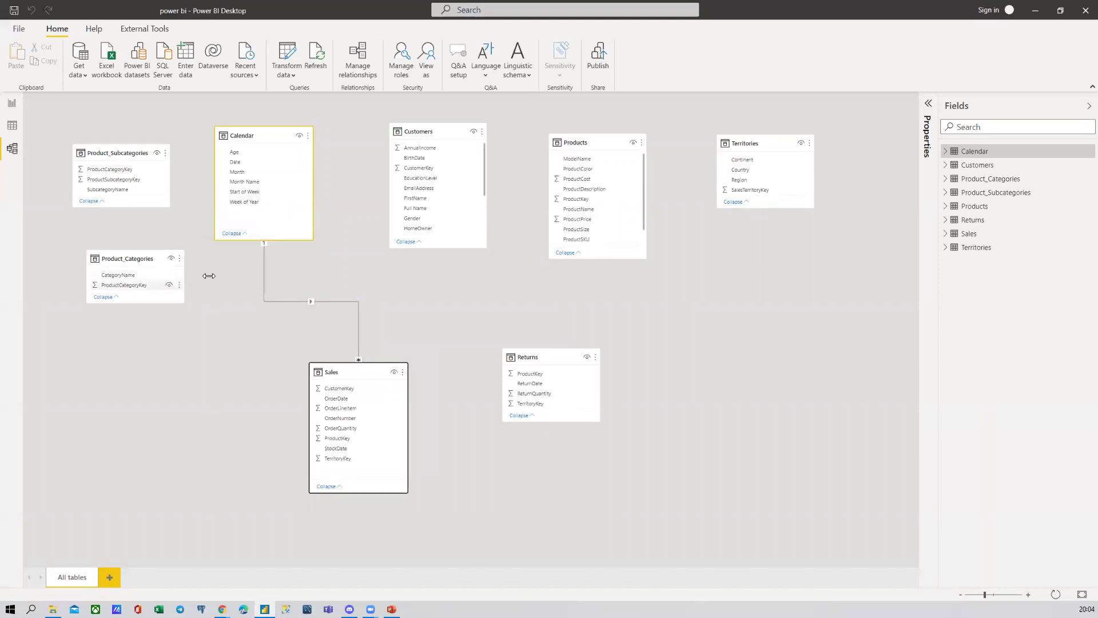
# Move Product_Categories and Returns slightly lower, and create a relationship from Calendar's Date to Returns' ReturnDate
pyautogui.moveTo(146, 257); pyautogui.dragTo(114, 280)
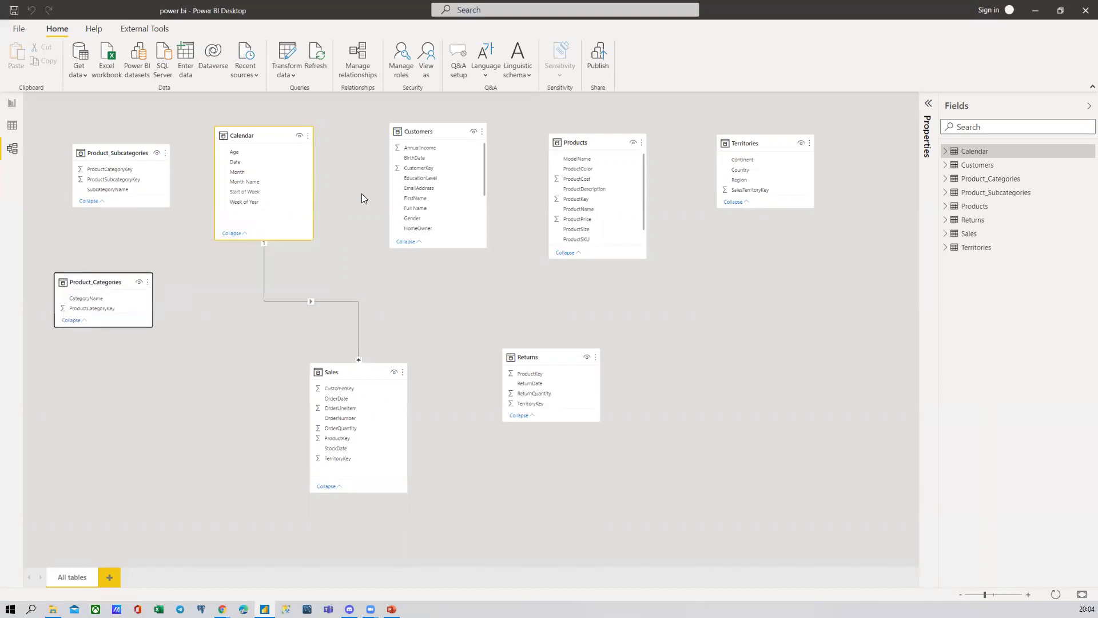
pyautogui.moveTo(536, 358); pyautogui.dragTo(526, 374)
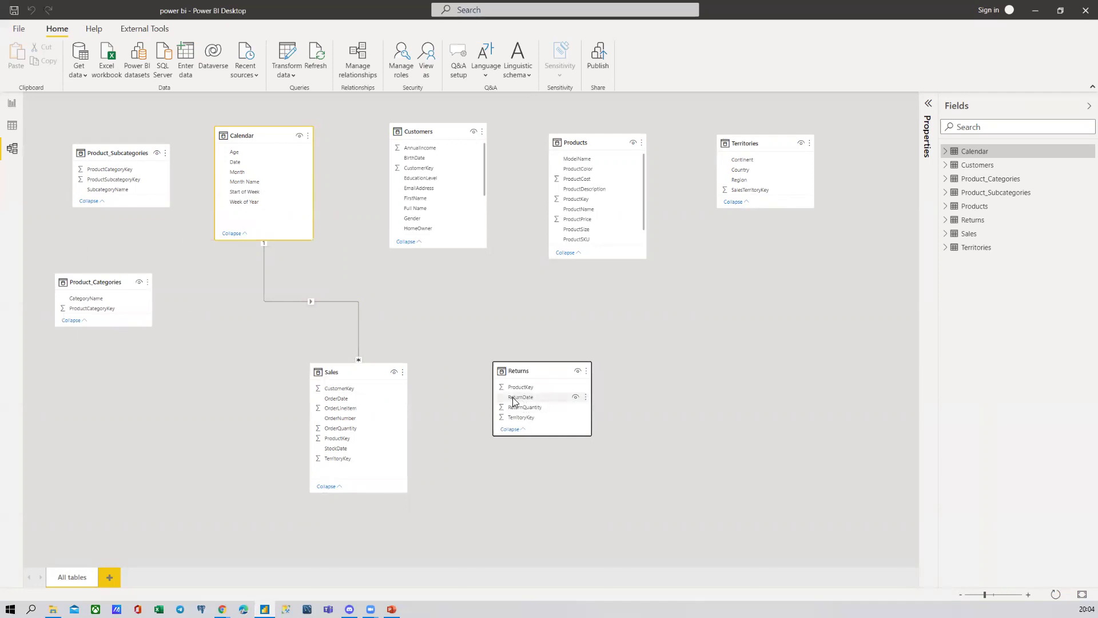
pyautogui.moveTo(235, 162); pyautogui.dragTo(517, 397)
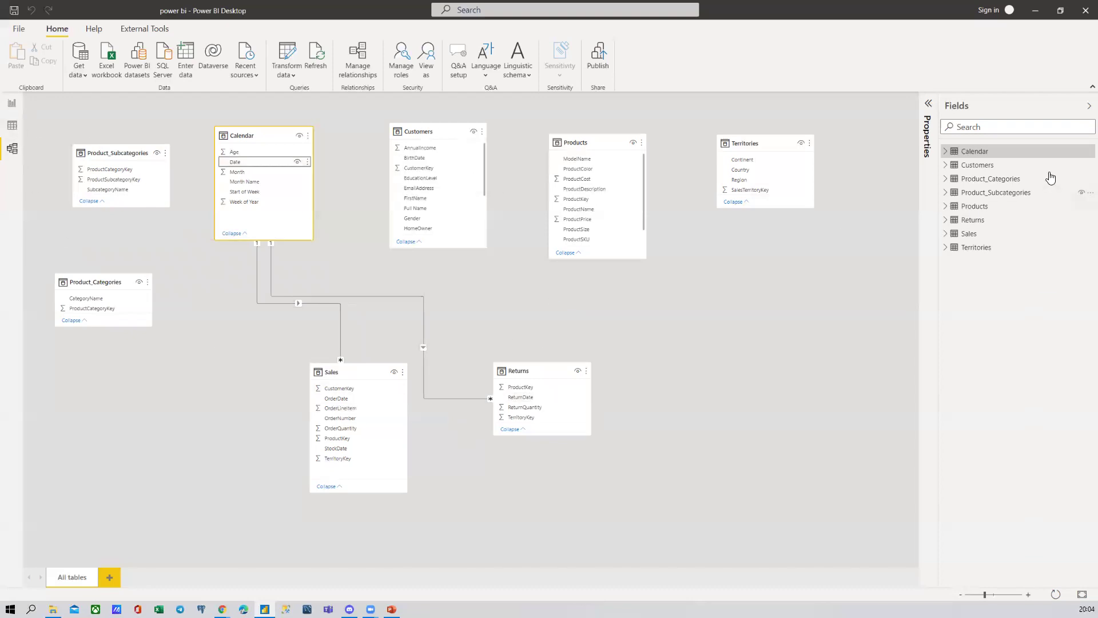
# Compare the CustomerKey column of the Customers table with the key columns of the Sales table in the data view
pyautogui.click(12, 126)
pyautogui.click(1032, 158)
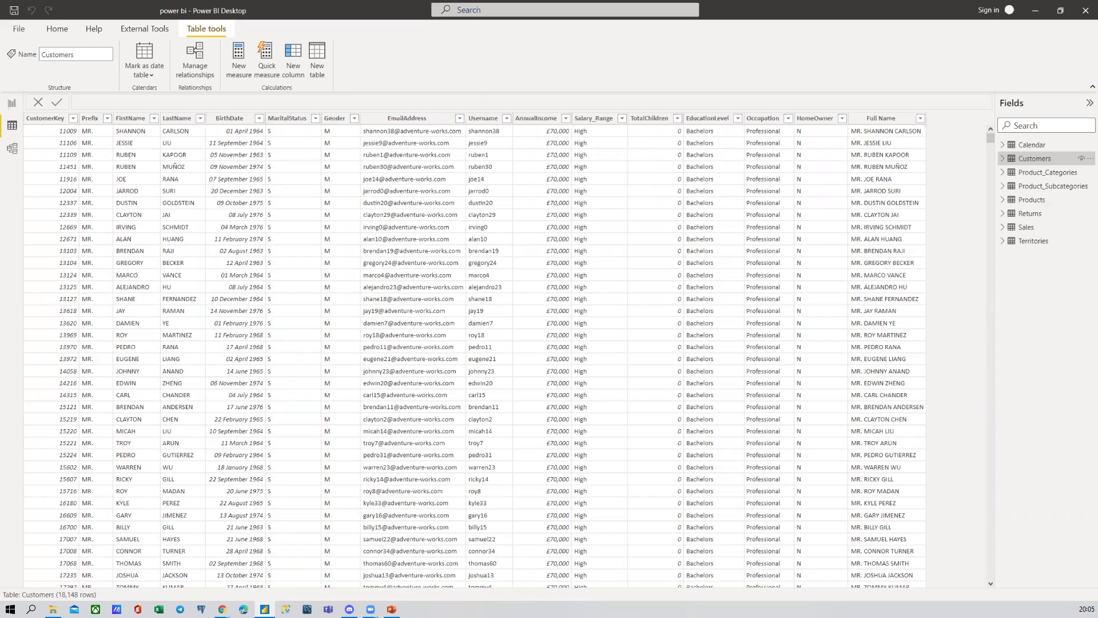
pyautogui.click(12, 149)
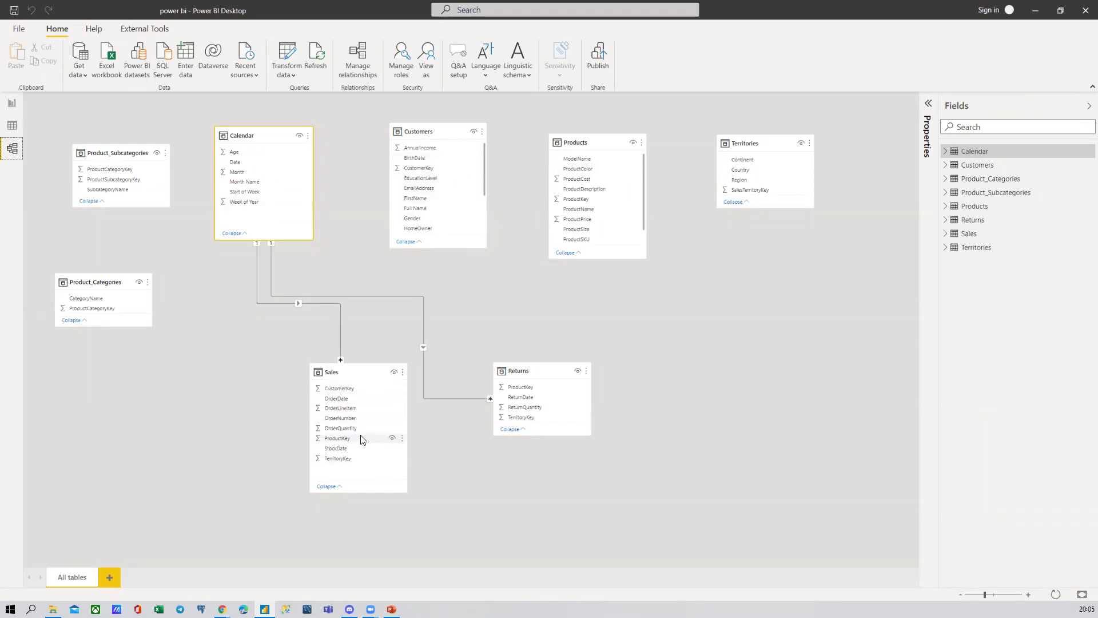
pyautogui.click(12, 126)
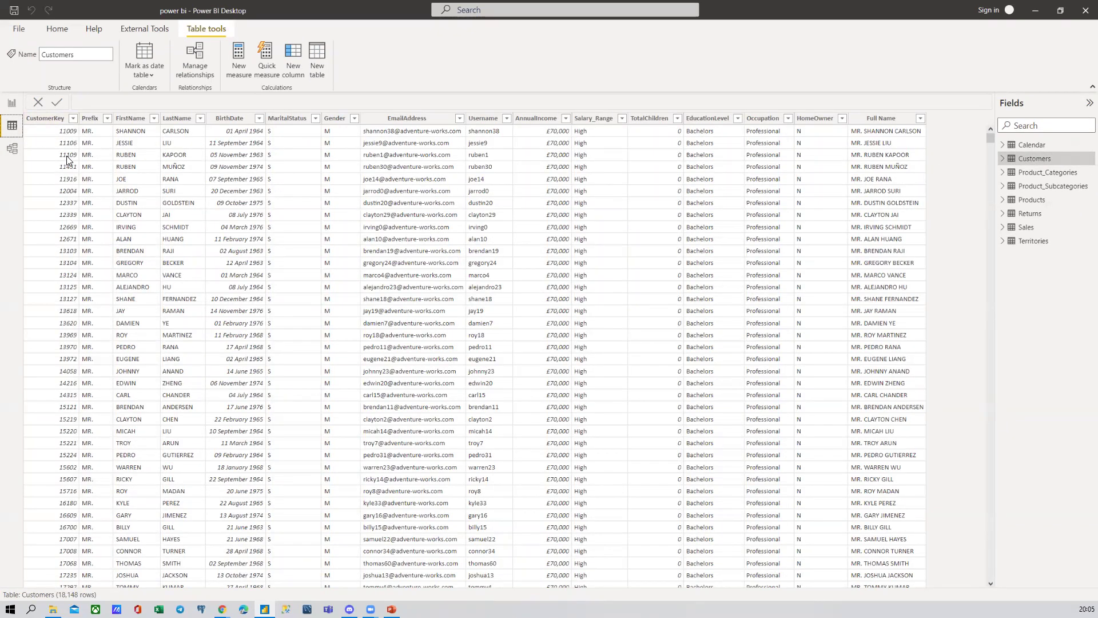
pyautogui.click(1024, 227)
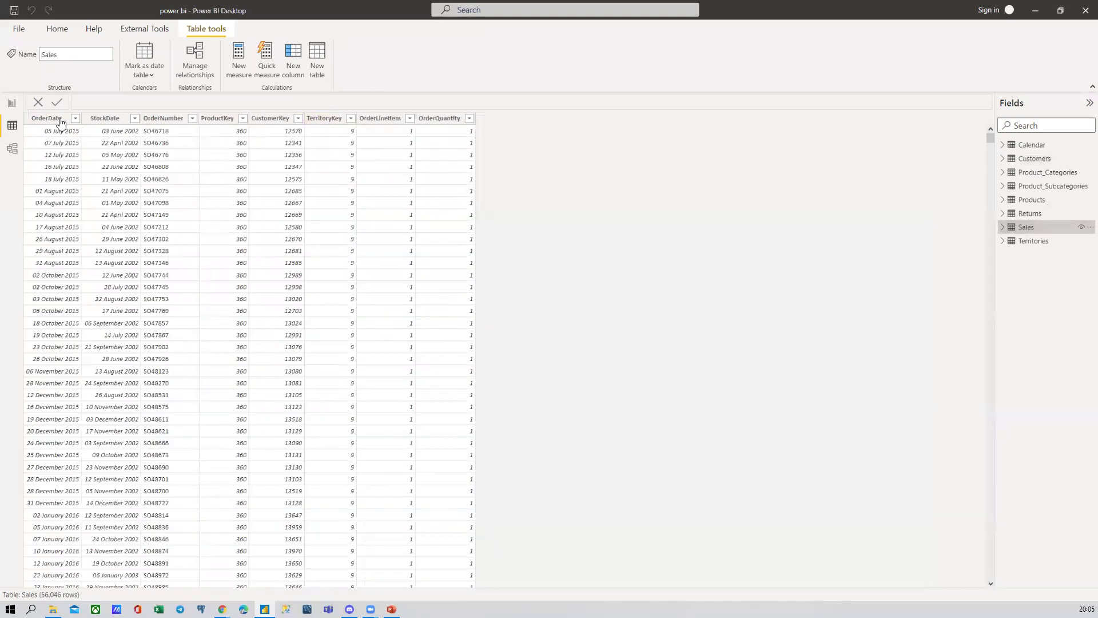
pyautogui.click(12, 148)
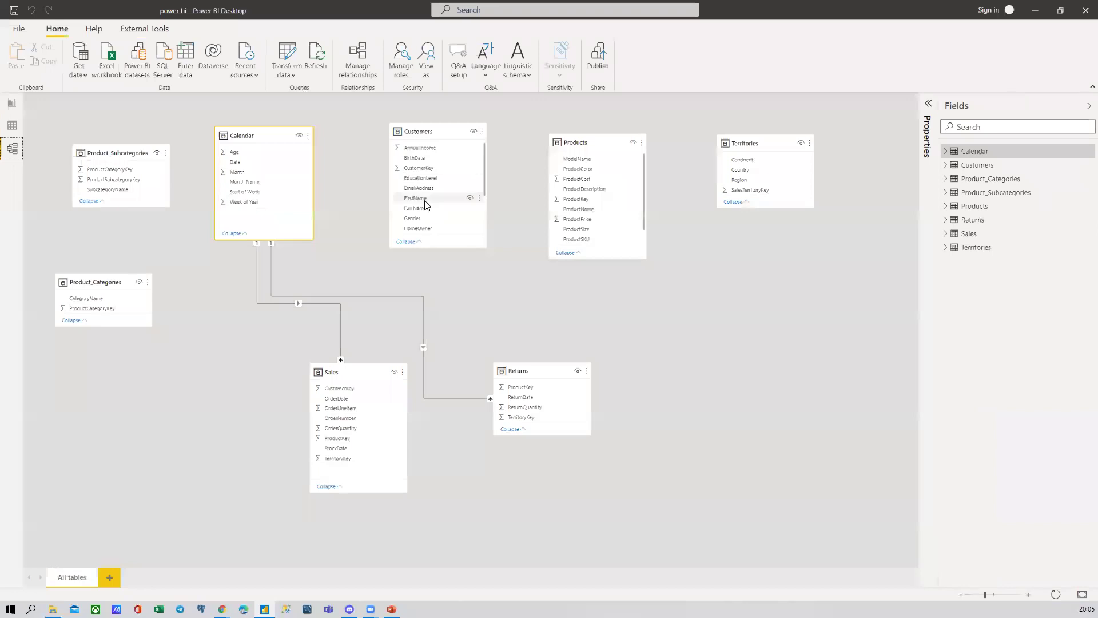
# Create a relationship in the model from Customers' CustomerKey to Sales' CustomerKey, and move Sales lower and farther from Returns
pyautogui.moveTo(430, 168); pyautogui.dragTo(373, 426)
pyautogui.moveTo(350, 391); pyautogui.dragTo(351, 391)
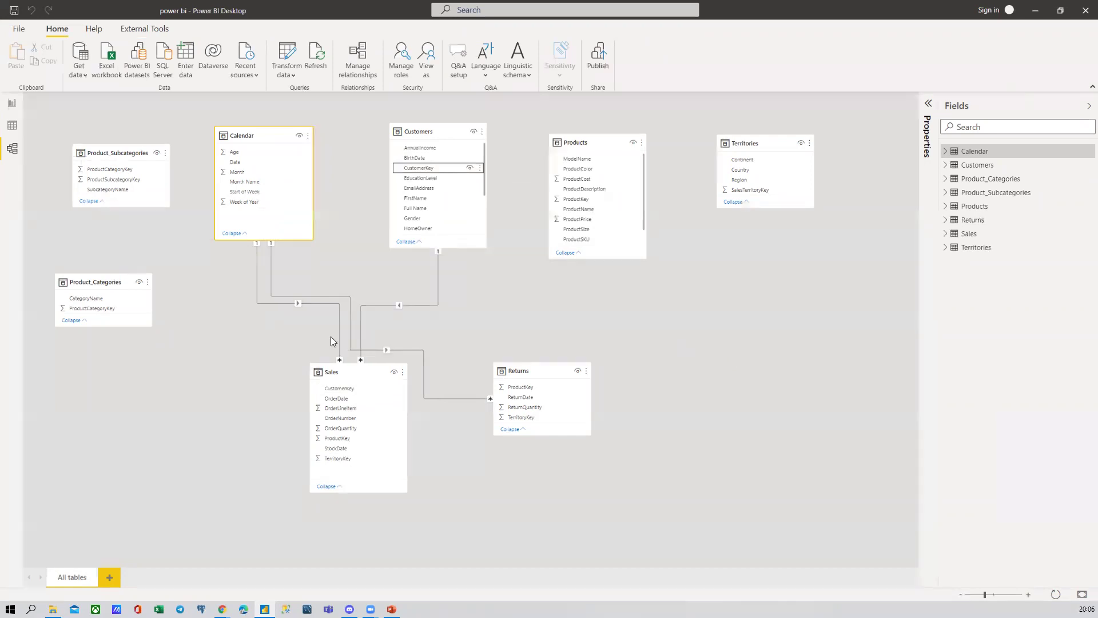
pyautogui.moveTo(356, 375); pyautogui.dragTo(295, 426)
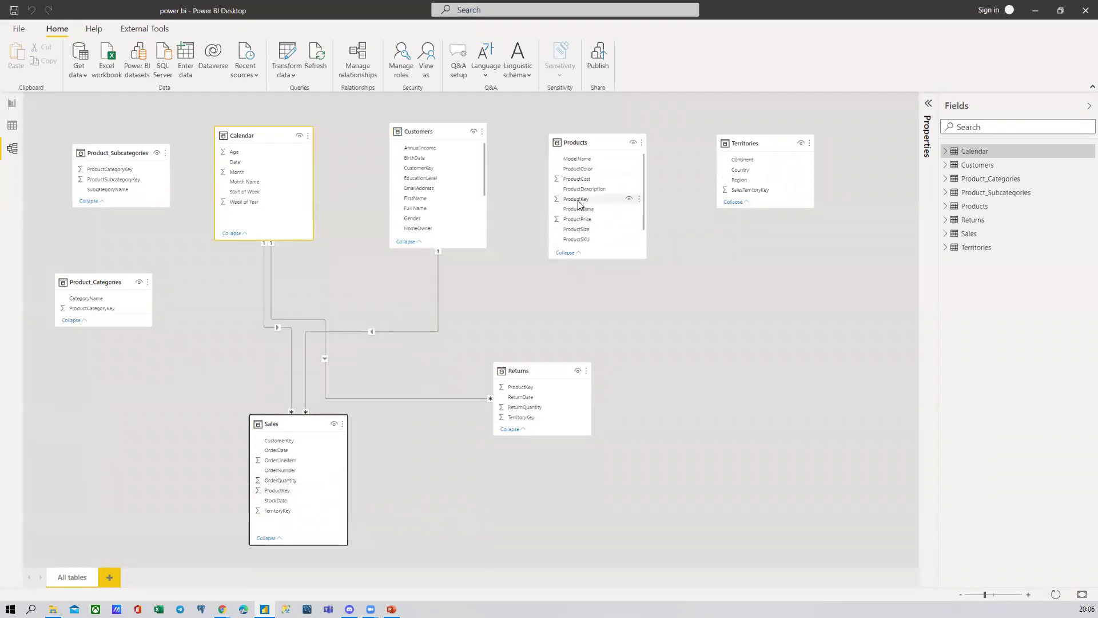
# Relate Products' ProductKey to Sales' ProductKey, and Sales' TerritoryKey to Territories' SalesTerritoryKey
pyautogui.moveTo(579, 204); pyautogui.dragTo(302, 492)
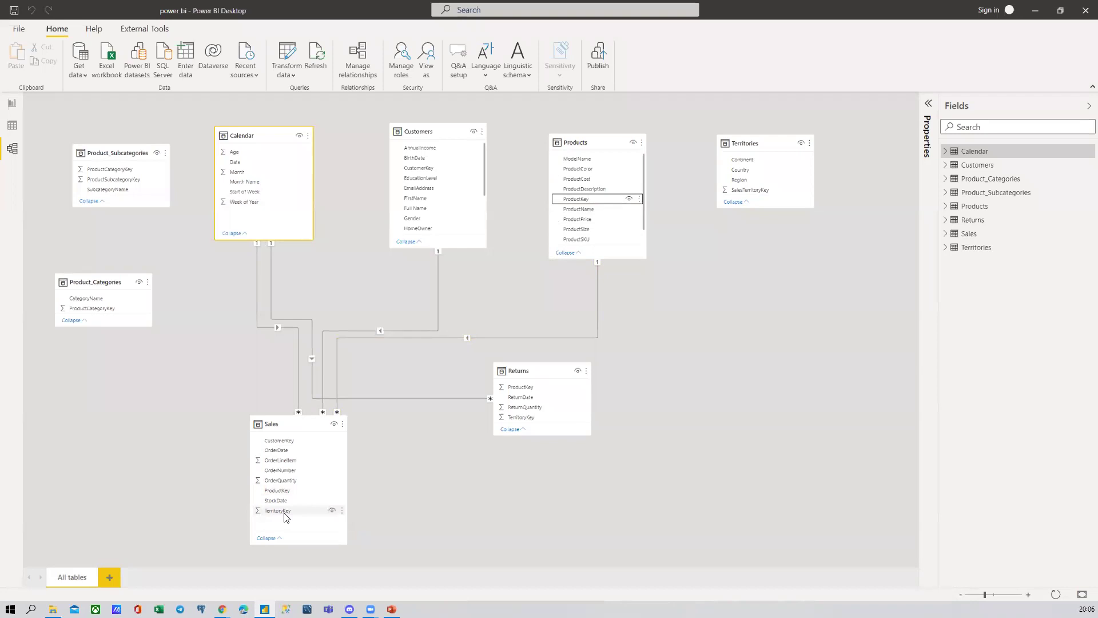
pyautogui.moveTo(284, 513); pyautogui.dragTo(763, 196)
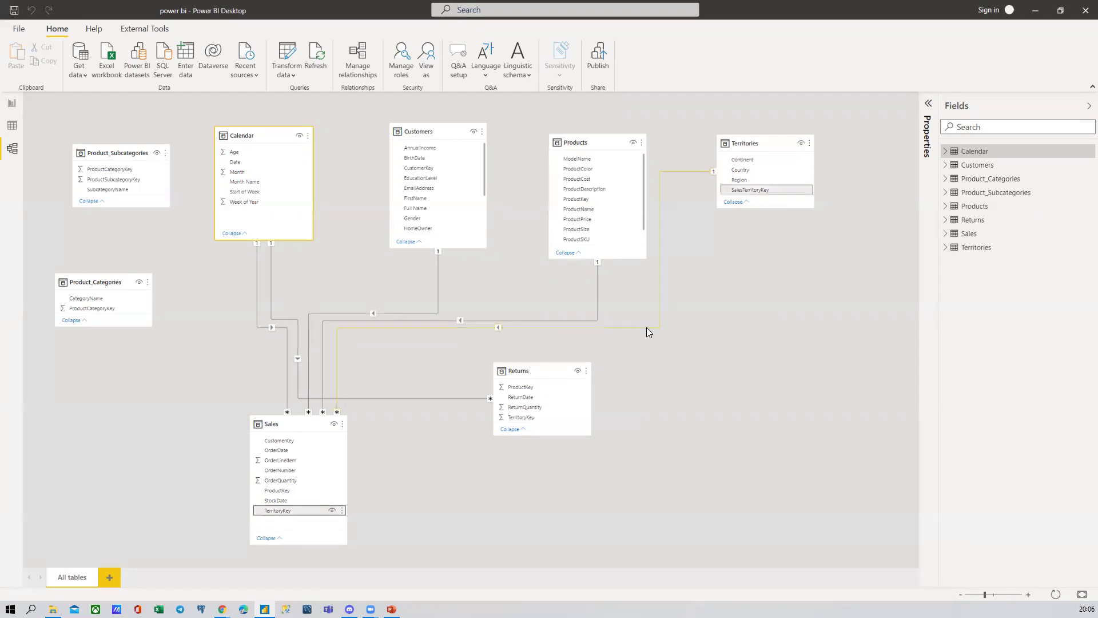
# Move Returns lower, and relate its TerritoryKey to Territories' SalesTerritoryKey and its ProductKey to Products' ProductKey
pyautogui.moveTo(540, 414); pyautogui.dragTo(541, 499)
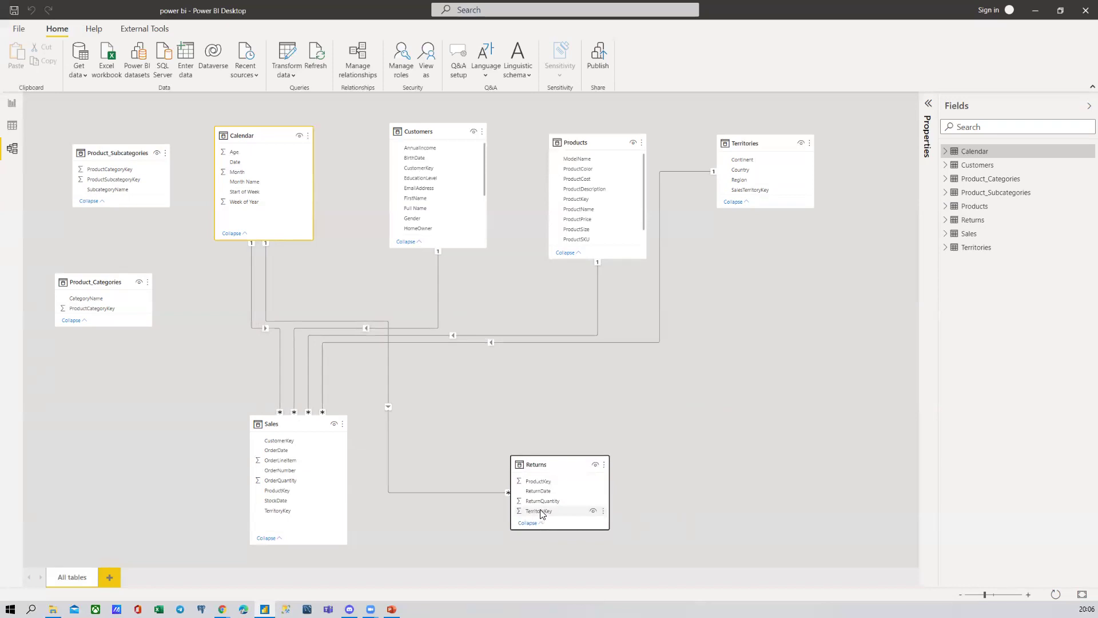
pyautogui.moveTo(541, 513); pyautogui.dragTo(759, 191)
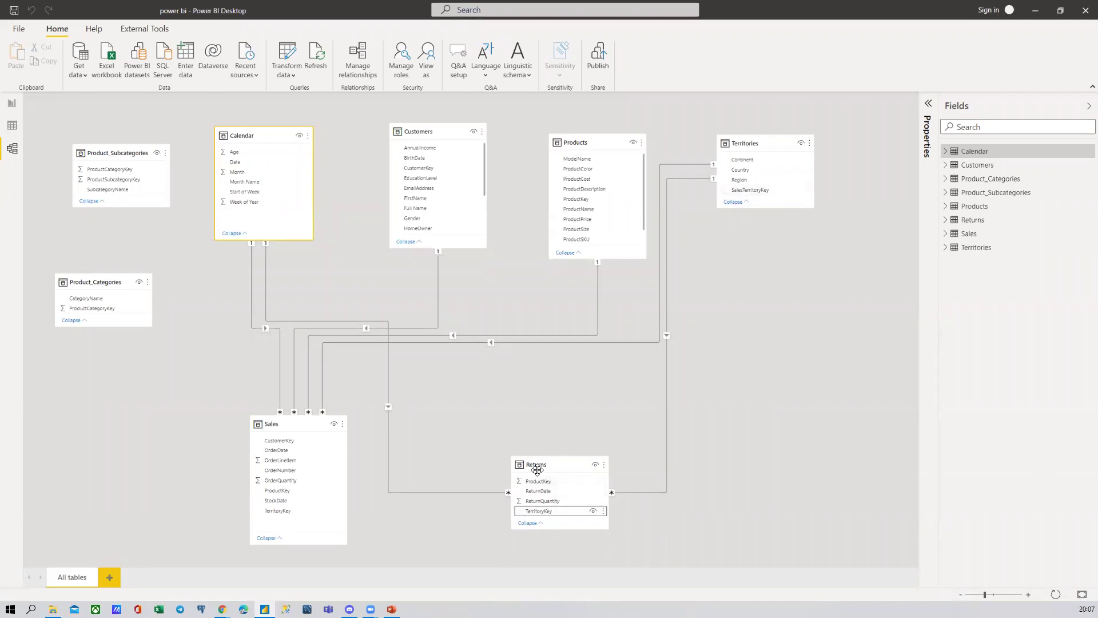
pyautogui.moveTo(539, 485); pyautogui.dragTo(583, 201)
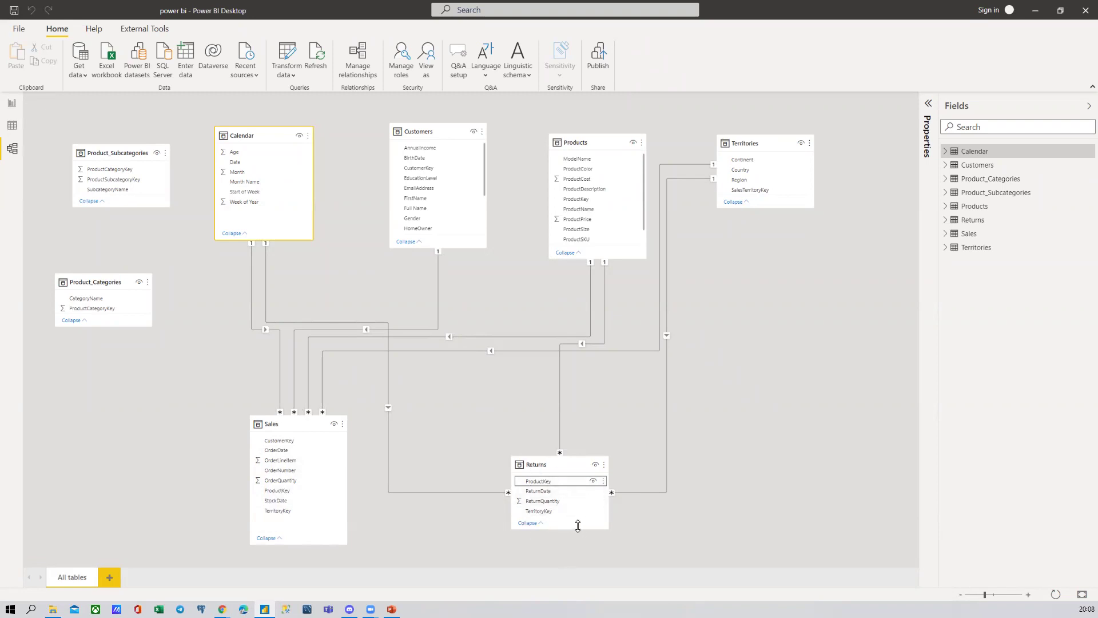
# Move the Returns and Sales tables farther below the lookup tables to open up space for the relationship lines
pyautogui.moveTo(576, 463); pyautogui.dragTo(644, 507)
pyautogui.moveTo(327, 429); pyautogui.dragTo(378, 492)
pyautogui.scroll(-2, 814, 373)
pyautogui.scroll(2, 815, 380)
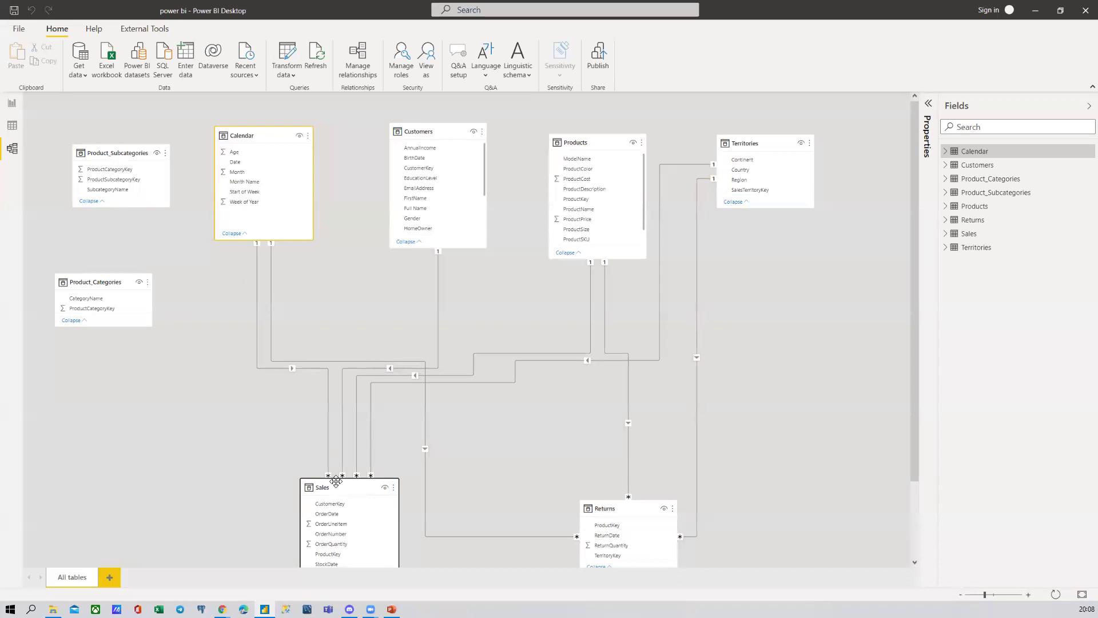
pyautogui.scroll(-2, 562, 338)
pyautogui.scroll(2, 562, 339)
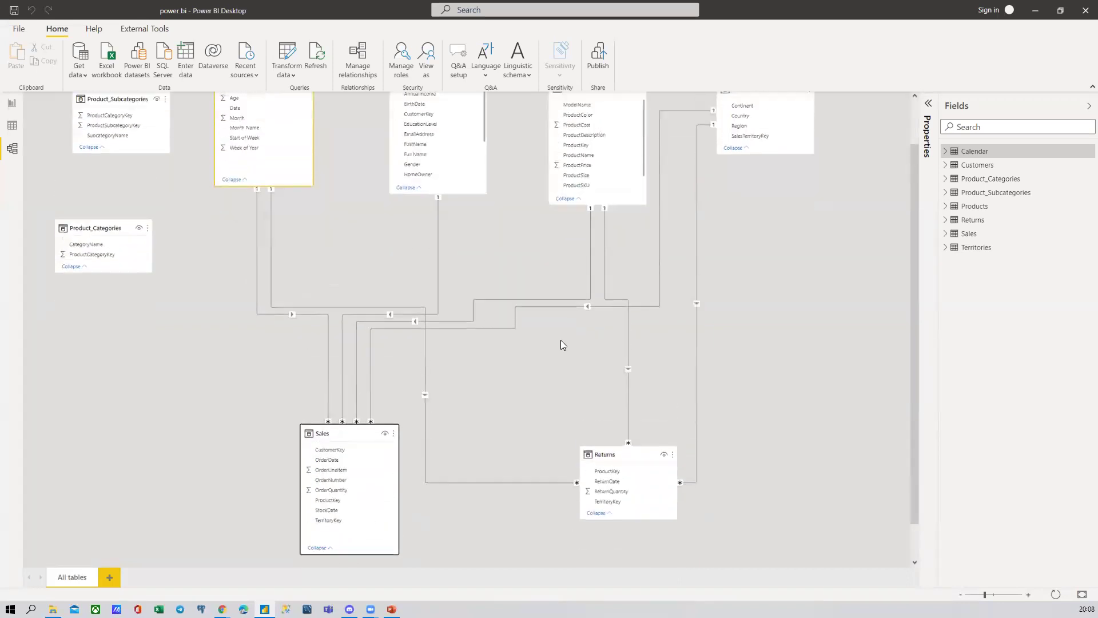
pyautogui.click(960, 594)
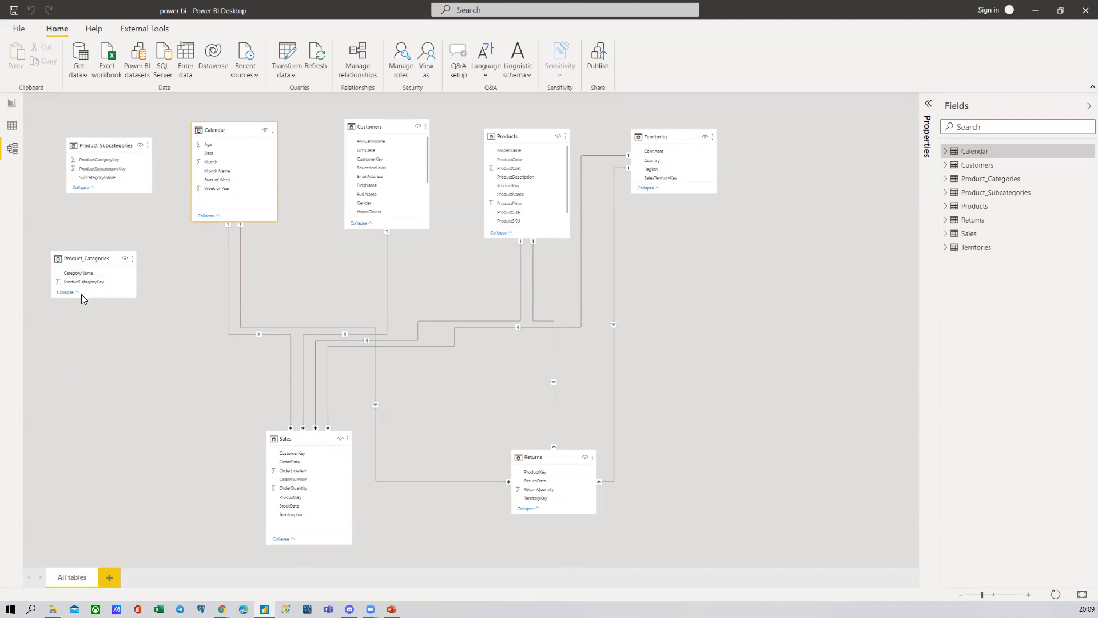
# Swap the places of Territories and Products so Territories sits beside Customers, and make the Products card tall enough for all its fields
pyautogui.moveTo(83, 296)
pyautogui.mouseDown()
pyautogui.moveTo(86, 309)
pyautogui.moveTo(89, 295)
pyautogui.mouseUp()
pyautogui.moveTo(524, 136); pyautogui.dragTo(766, 220)
pyautogui.moveTo(658, 130); pyautogui.dragTo(489, 123)
pyautogui.moveTo(743, 219); pyautogui.dragTo(615, 126)
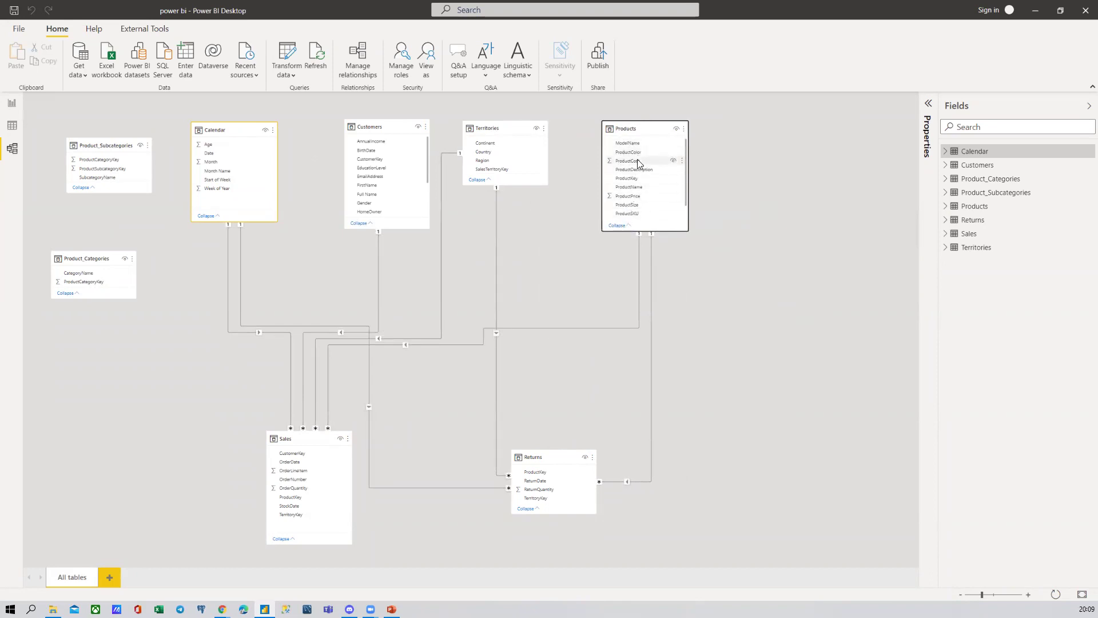
pyautogui.scroll(-1, 642, 187)
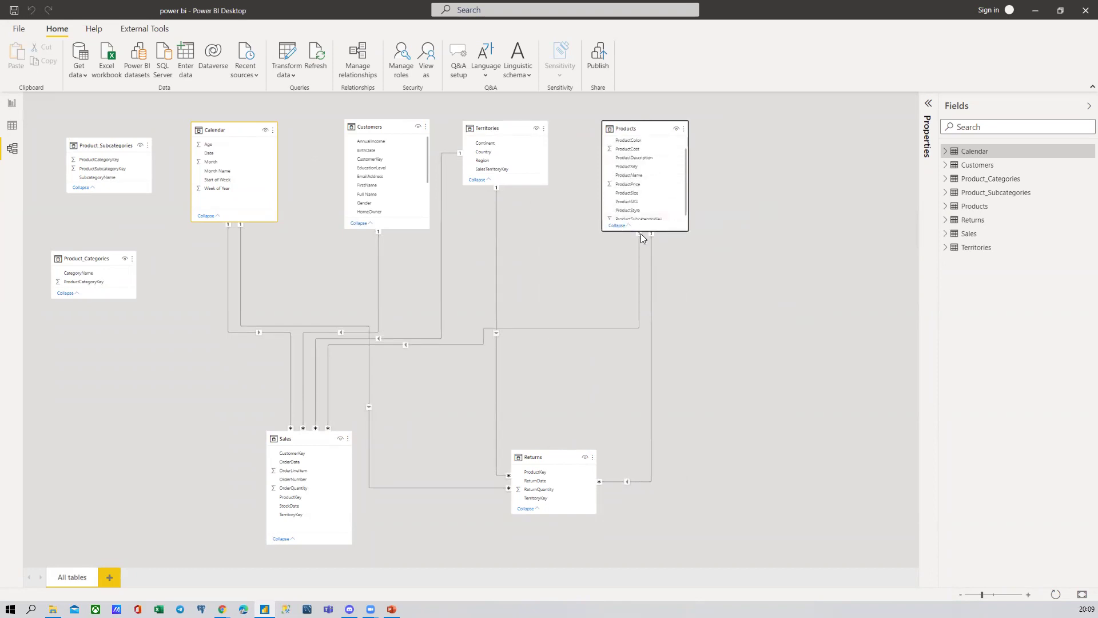
pyautogui.moveTo(643, 231); pyautogui.dragTo(642, 276)
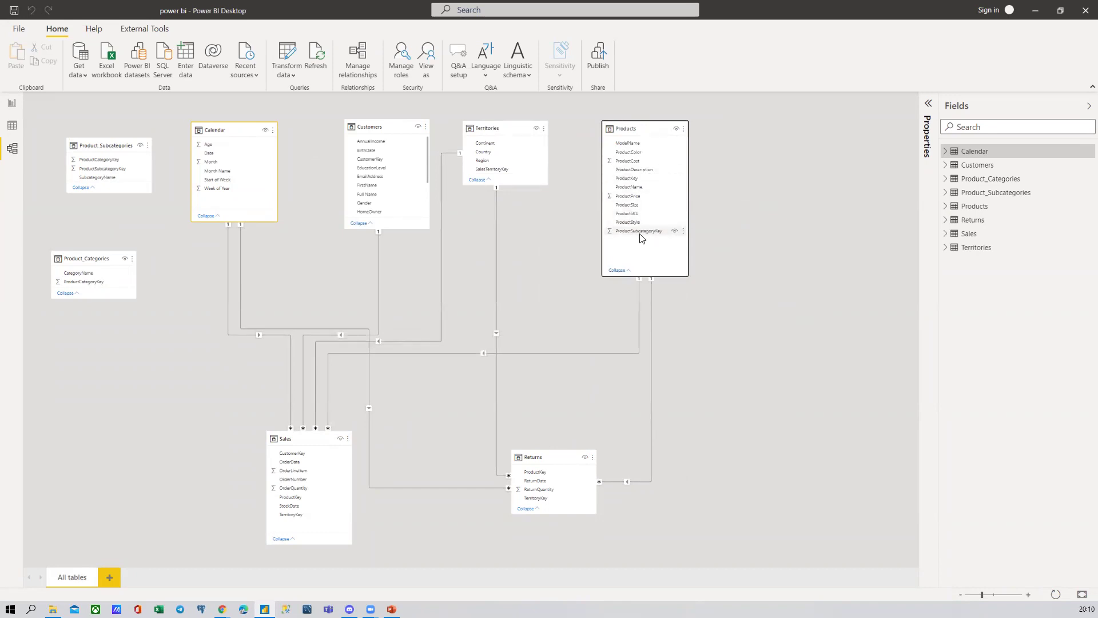
# Place Product_Subcategories beside Products and create a relationship between their ProductSubcategoryKey columns
pyautogui.moveTo(103, 157); pyautogui.dragTo(797, 145)
pyautogui.moveTo(636, 231); pyautogui.dragTo(799, 201)
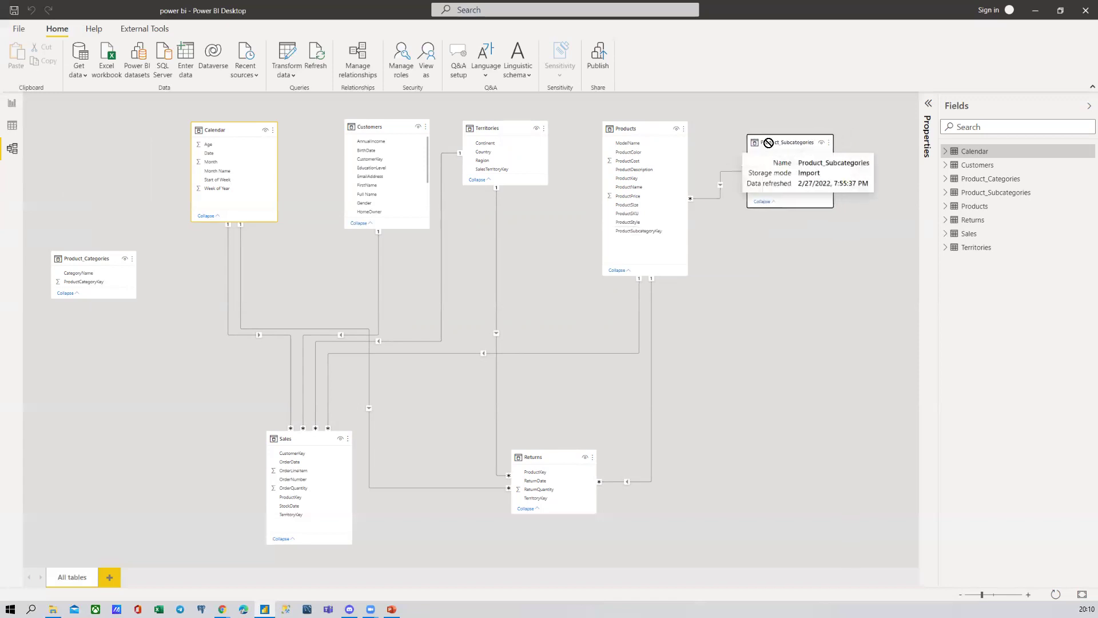
pyautogui.moveTo(803, 139); pyautogui.dragTo(759, 138)
# Relate Product_Subcategories to Product_Categories through ProductCategoryKey, and place Product_Categories beside it with a slightly taller card
pyautogui.moveTo(230, 278); pyautogui.dragTo(818, 241)
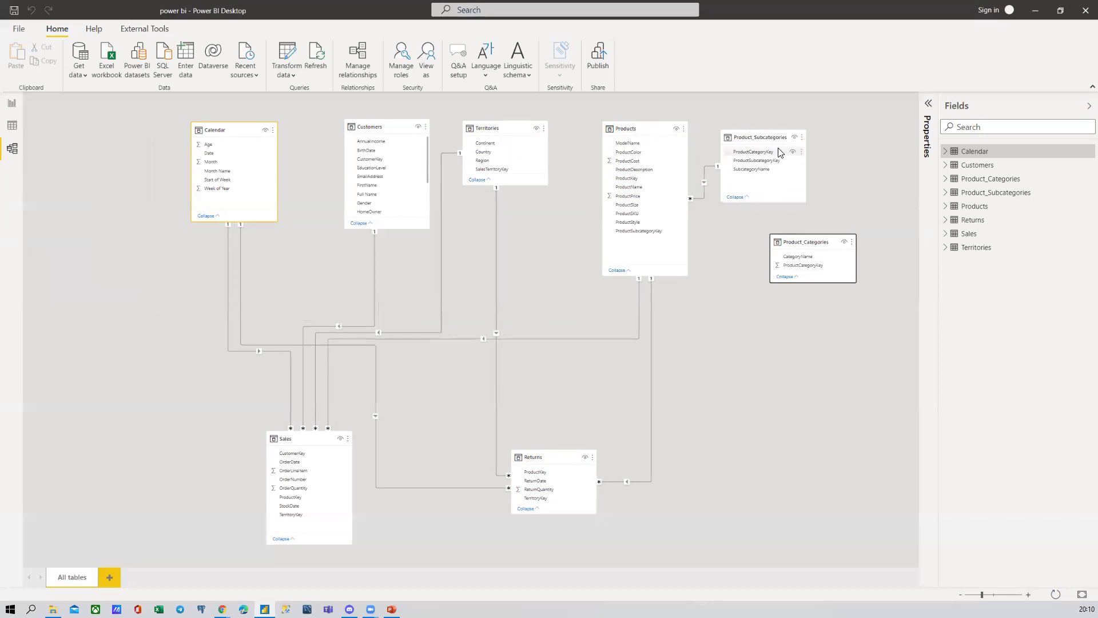
pyautogui.moveTo(757, 154); pyautogui.dragTo(891, 130)
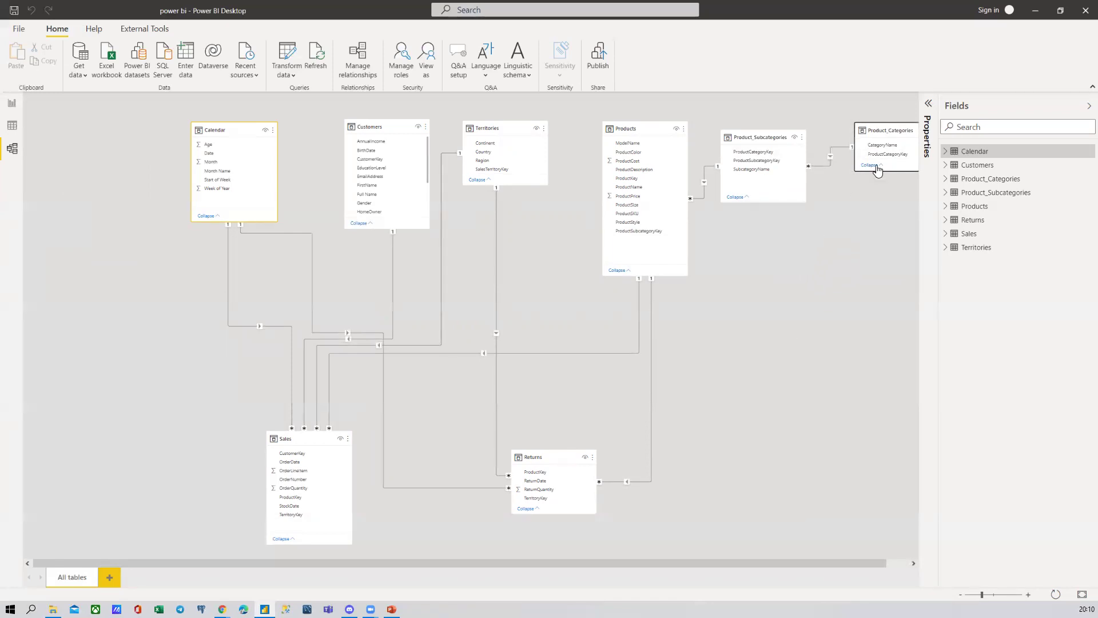
pyautogui.moveTo(897, 172); pyautogui.dragTo(896, 194)
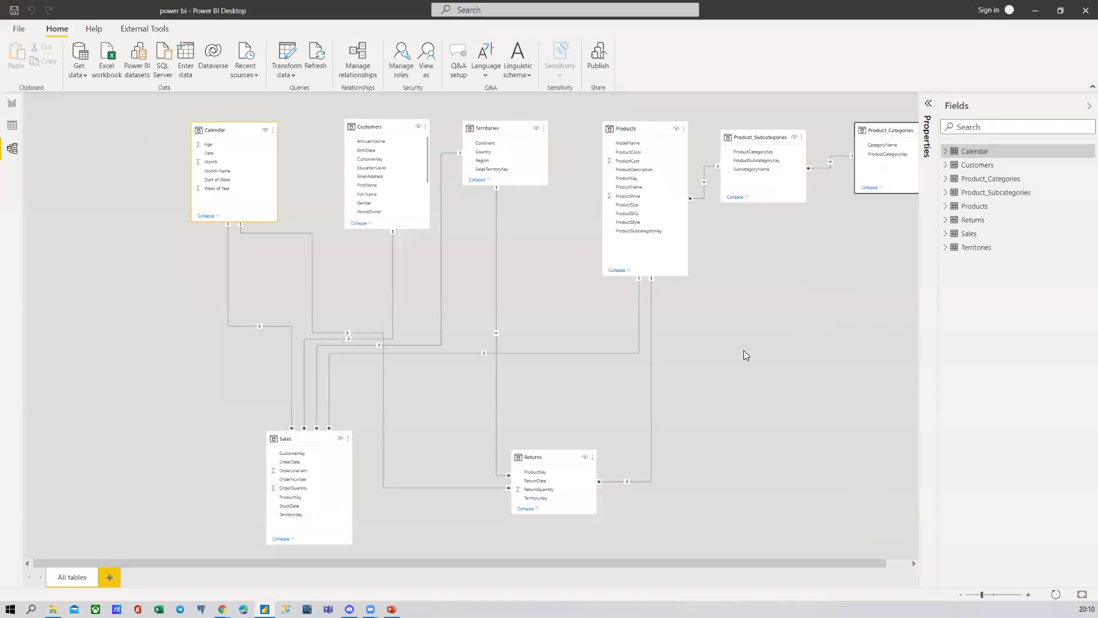
pyautogui.click(961, 594)
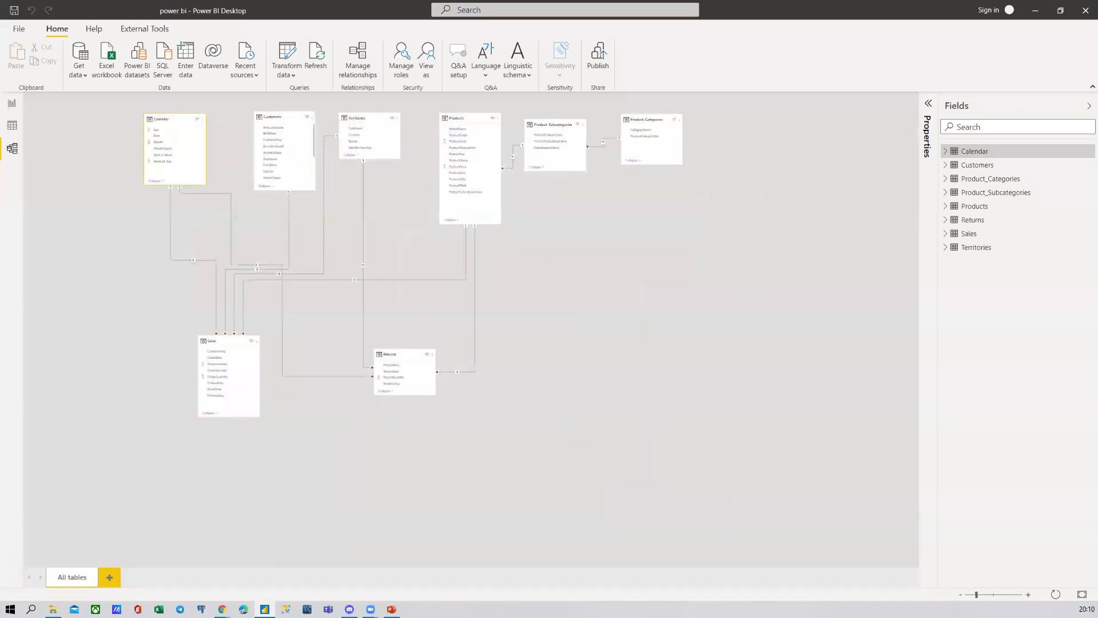
pyautogui.click(1028, 595)
pyautogui.click(1028, 595)
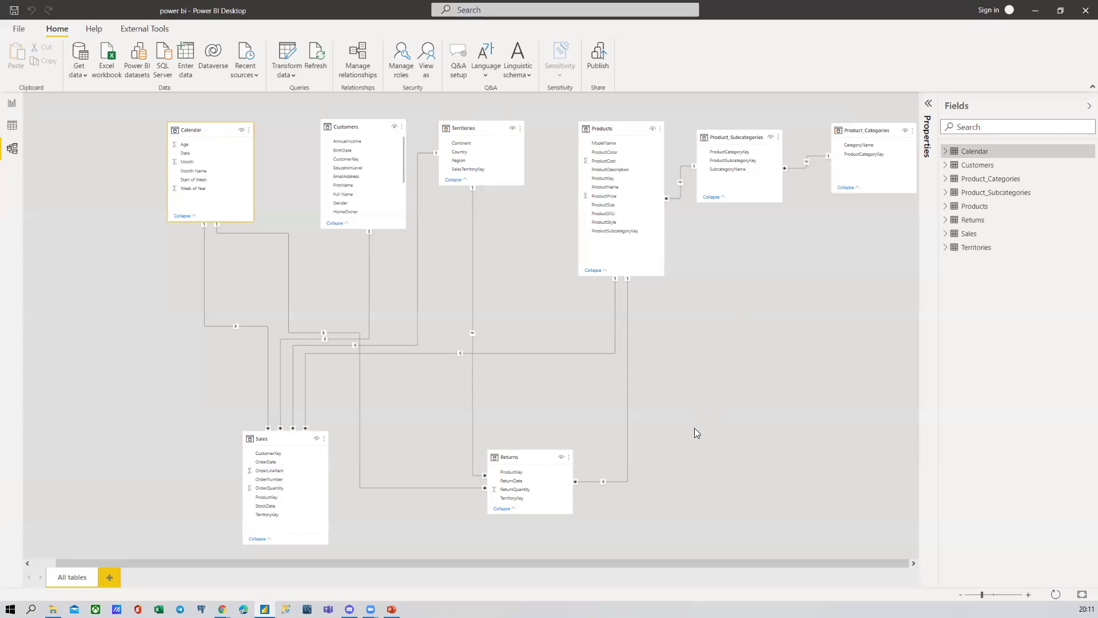
# Switch to the PowerPoint presentation and review the slide line on creating snowflake and star schemas, then return to the model
pyautogui.click(391, 609)
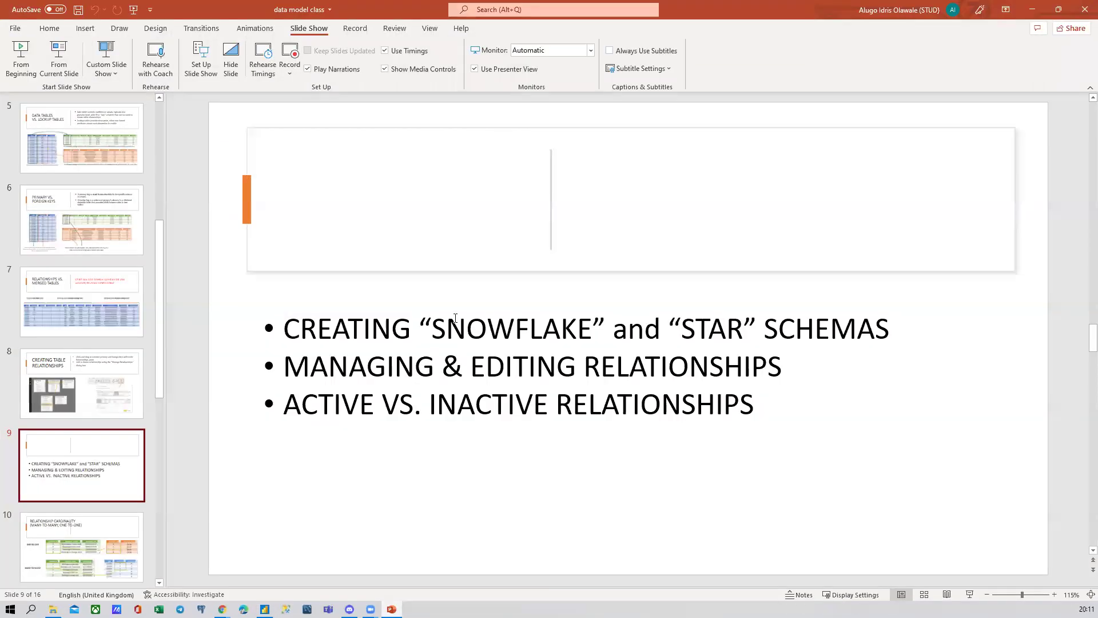
pyautogui.click(513, 325)
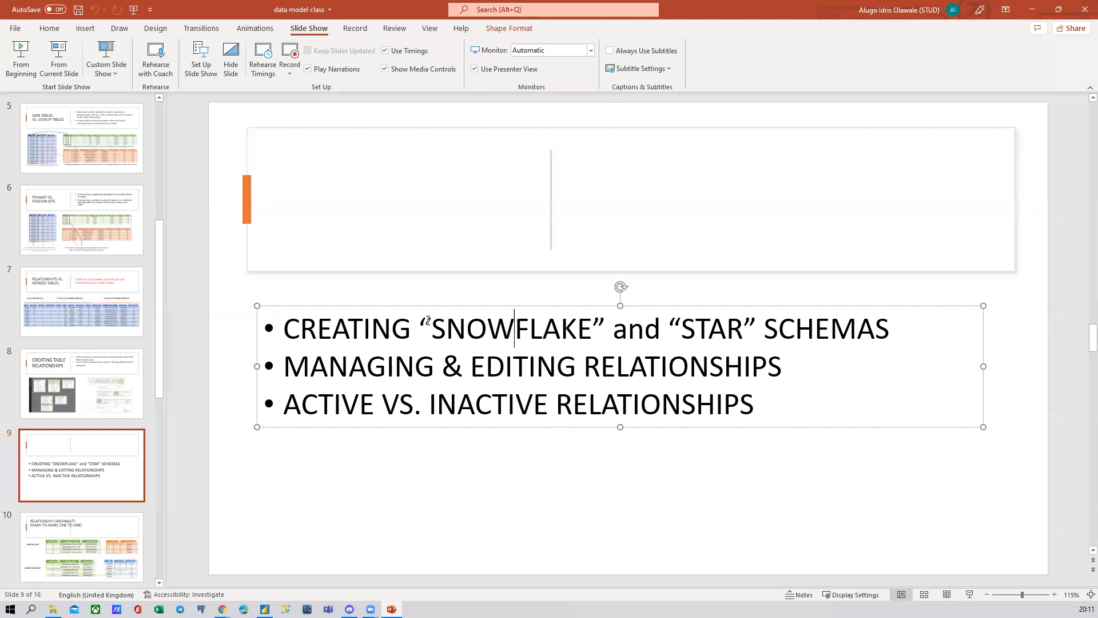
pyautogui.moveTo(419, 327); pyautogui.dragTo(858, 341)
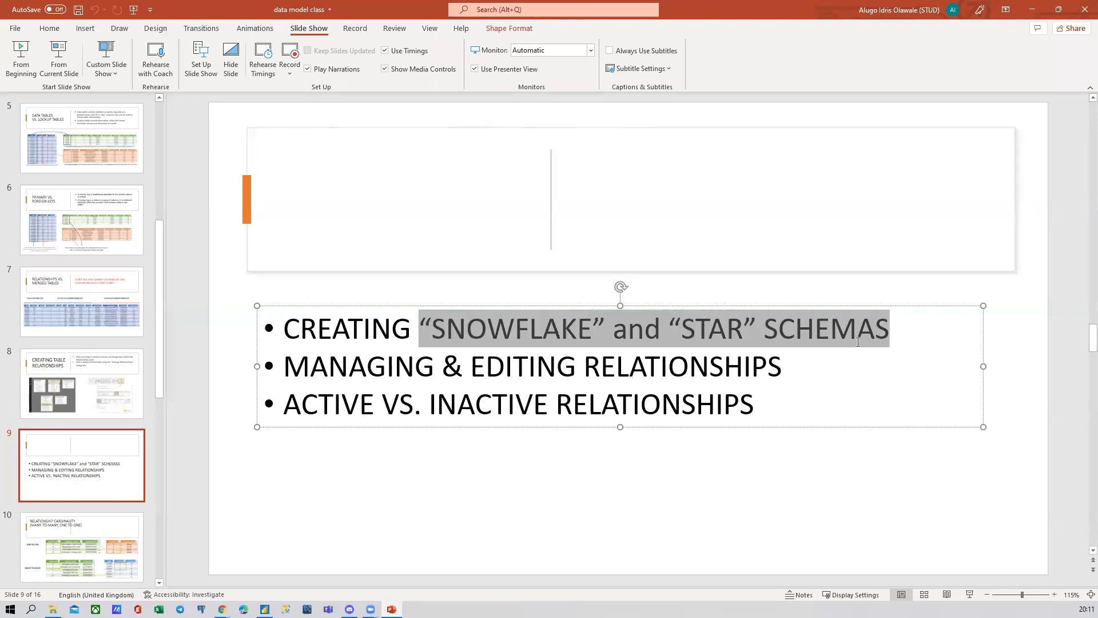
pyautogui.click(662, 330)
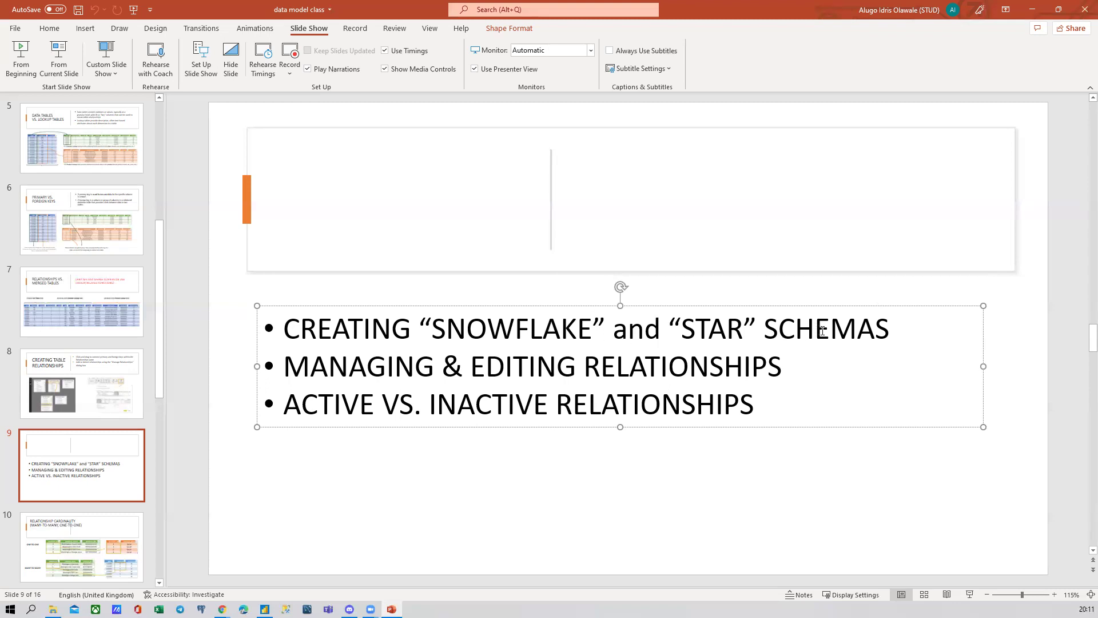
pyautogui.click(1034, 8)
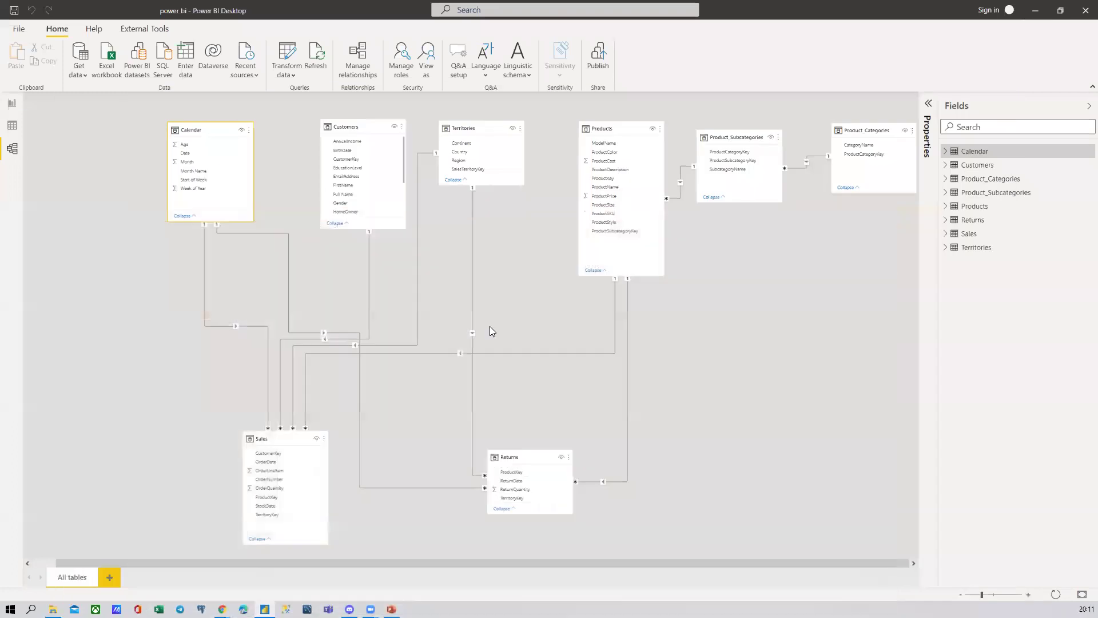
# Switch to Chrome, search Google for "star" and view the outlined five-pointed star image, then return to Power BI
pyautogui.moveTo(222, 608)
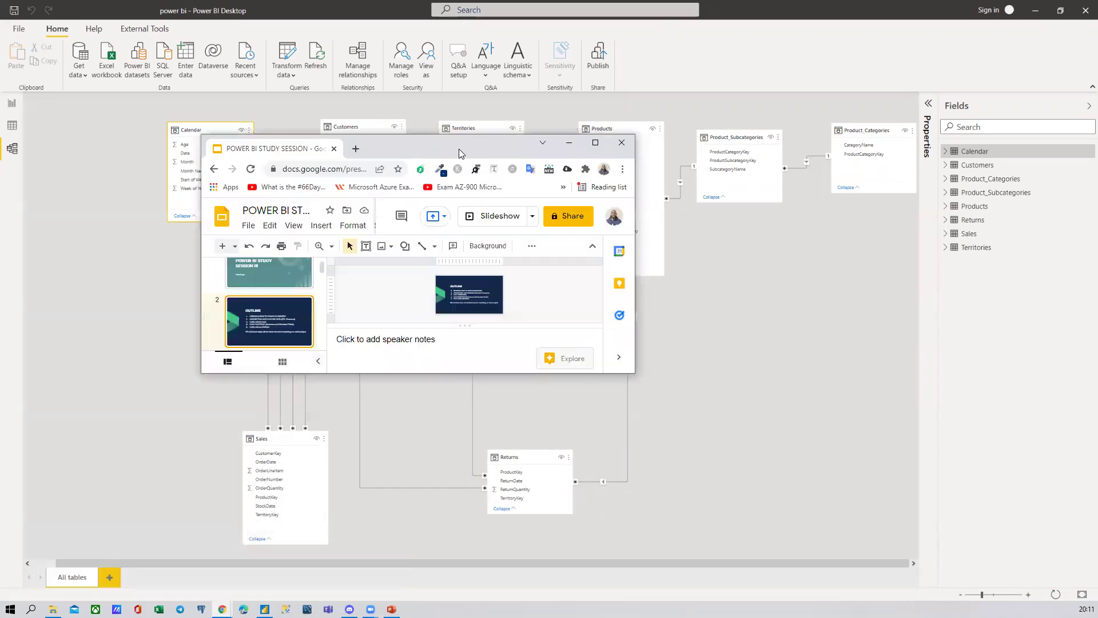
pyautogui.click(597, 143)
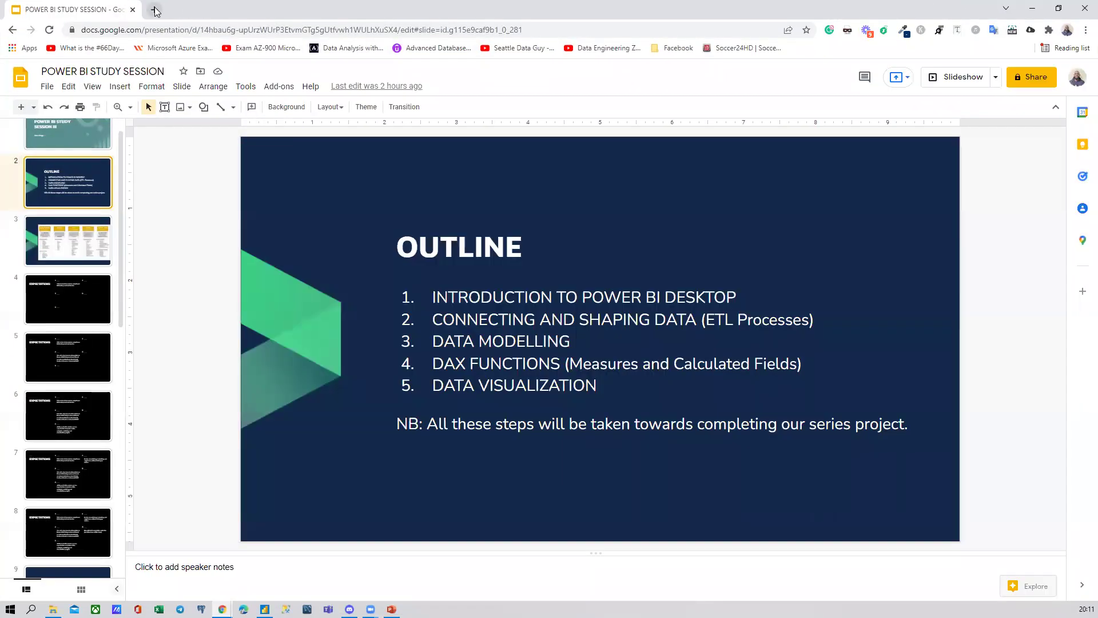
pyautogui.click(155, 10)
pyautogui.write('star')
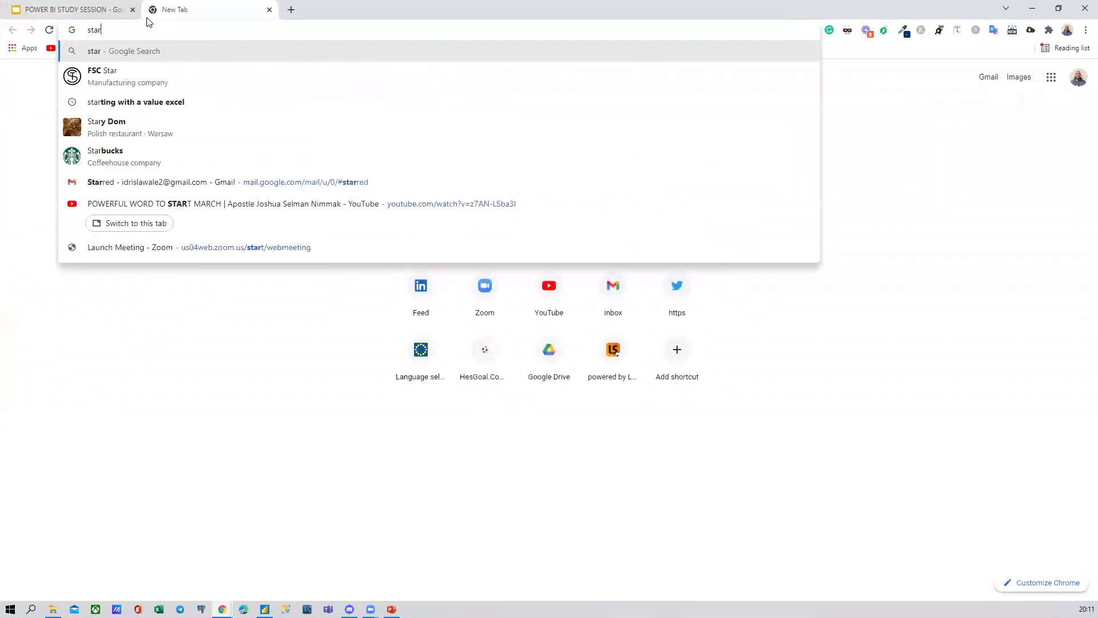
pyautogui.press('Return')
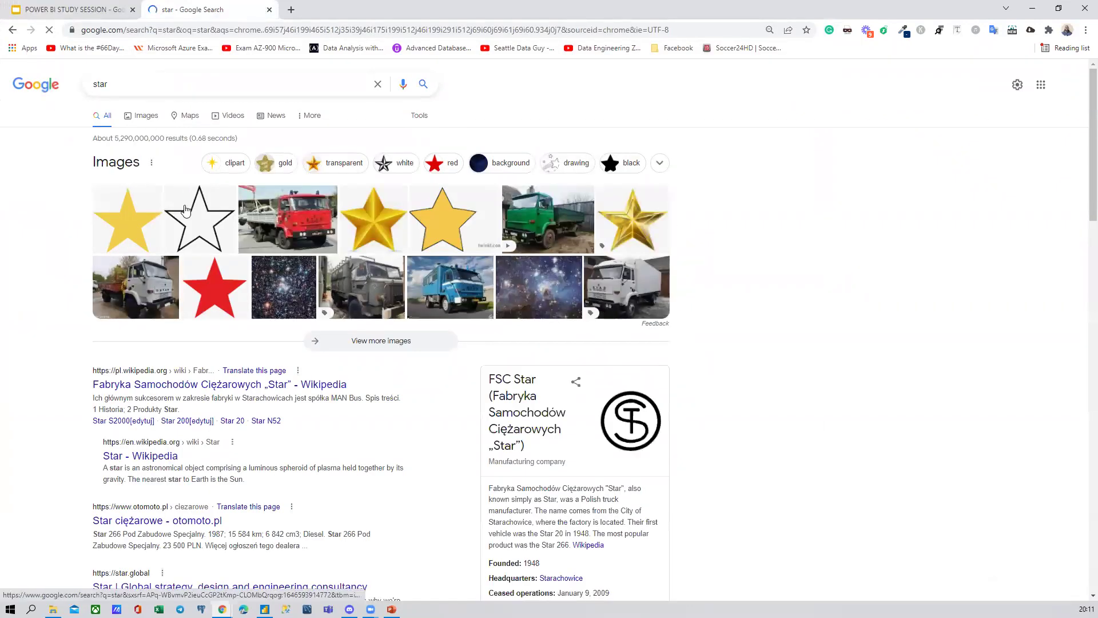
pyautogui.click(197, 218)
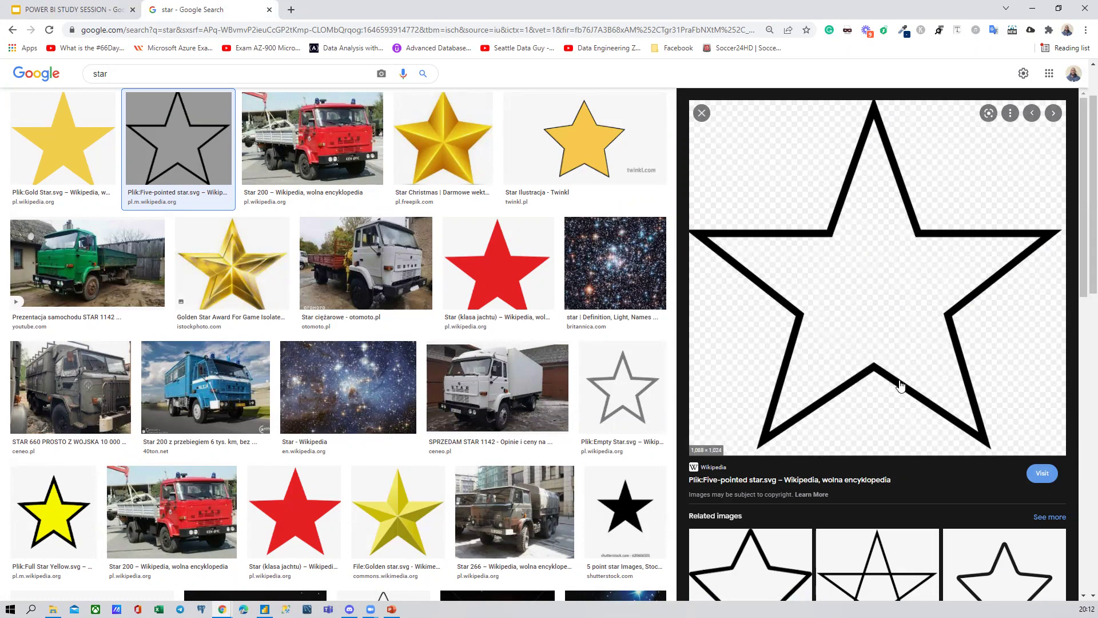
pyautogui.click(1036, 8)
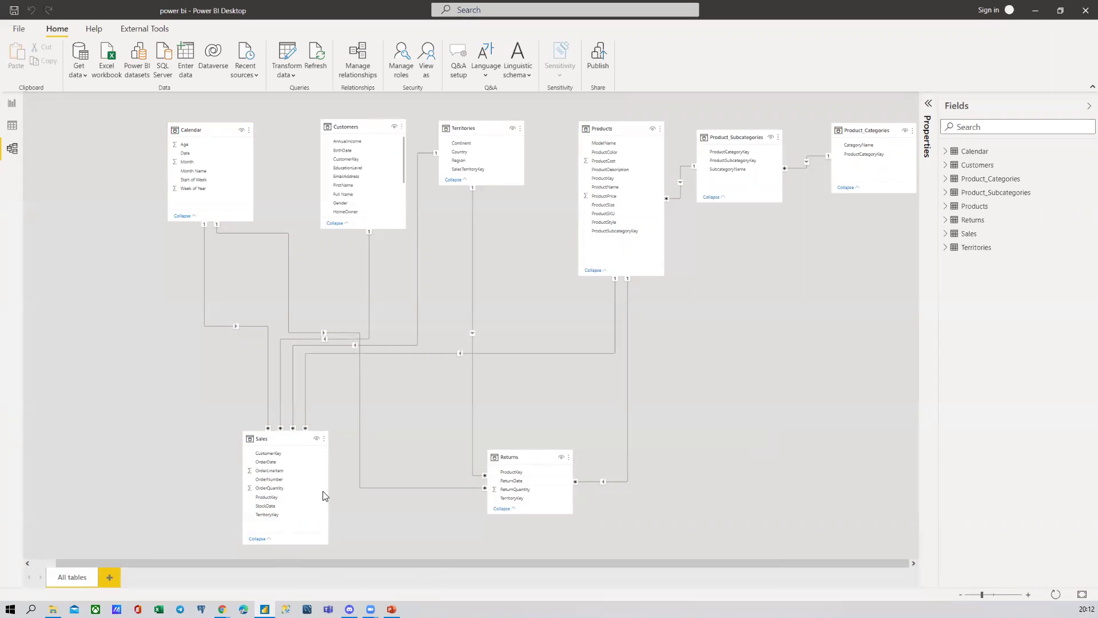
# Move the Sales table up and left, and shift Calendar, Customers, Territories and Products left along the top of the model
pyautogui.moveTo(281, 439); pyautogui.dragTo(265, 388)
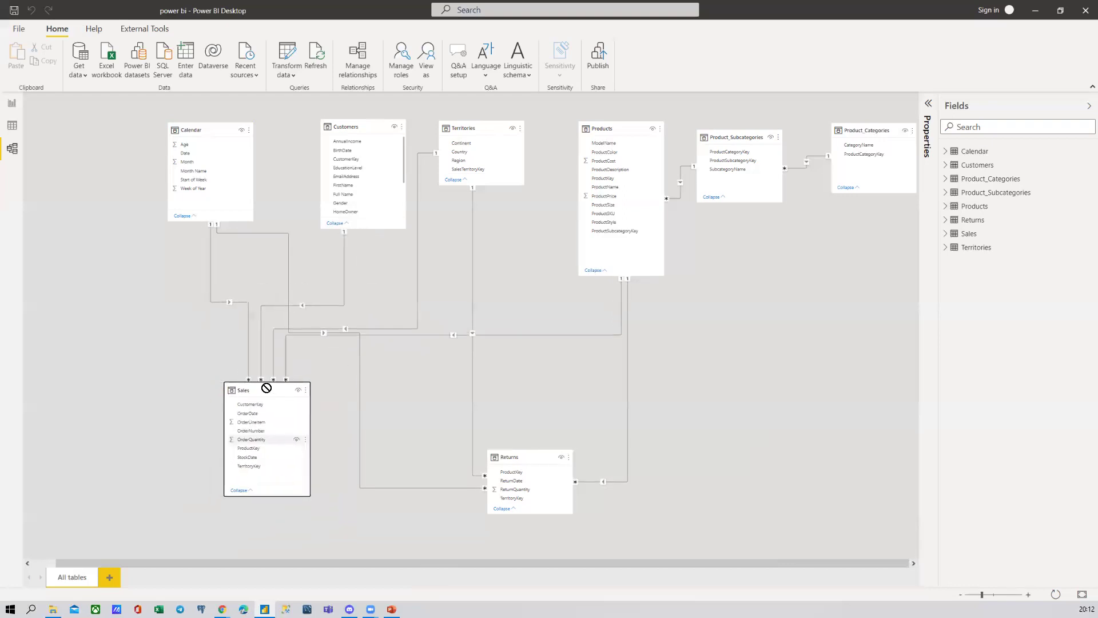
pyautogui.moveTo(221, 136); pyautogui.dragTo(115, 147)
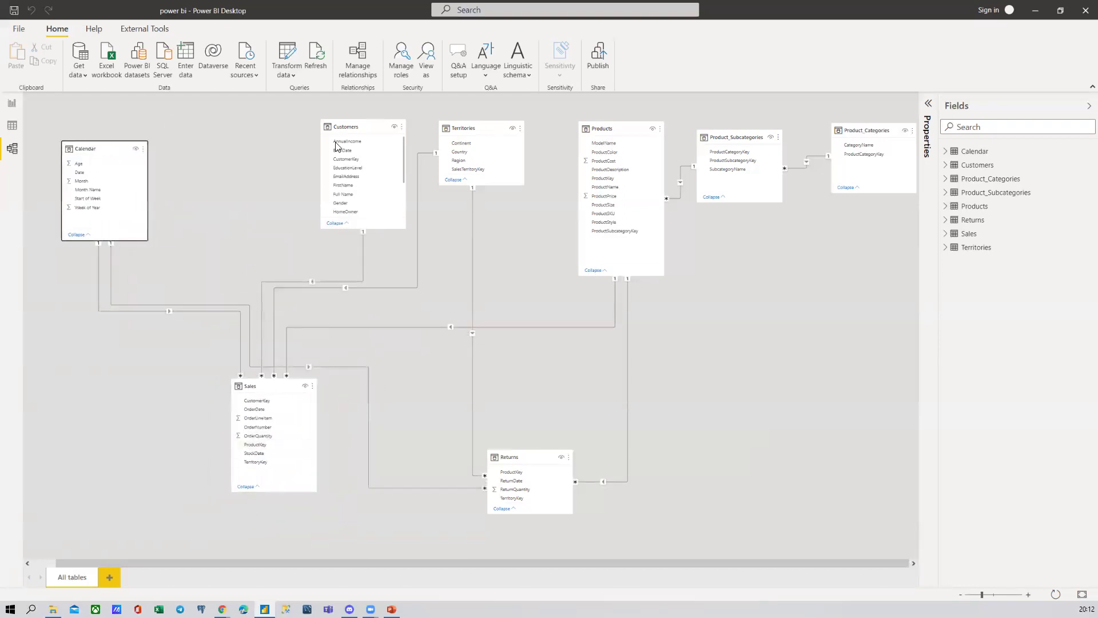
pyautogui.moveTo(362, 129); pyautogui.dragTo(251, 134)
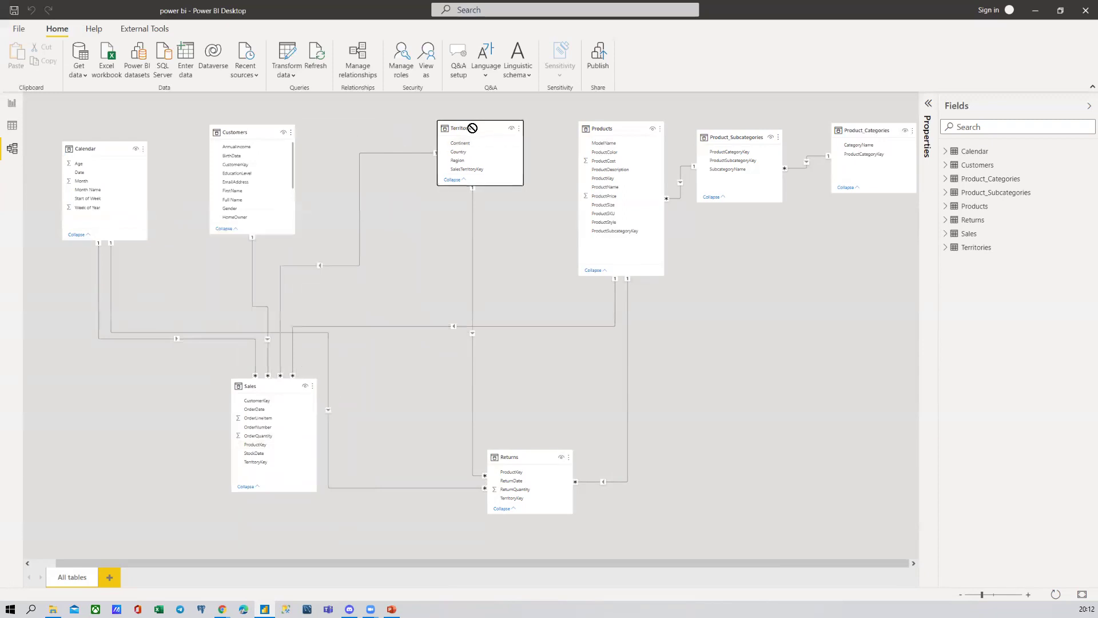
pyautogui.moveTo(464, 128); pyautogui.dragTo(382, 140)
pyautogui.moveTo(608, 131); pyautogui.dragTo(561, 140)
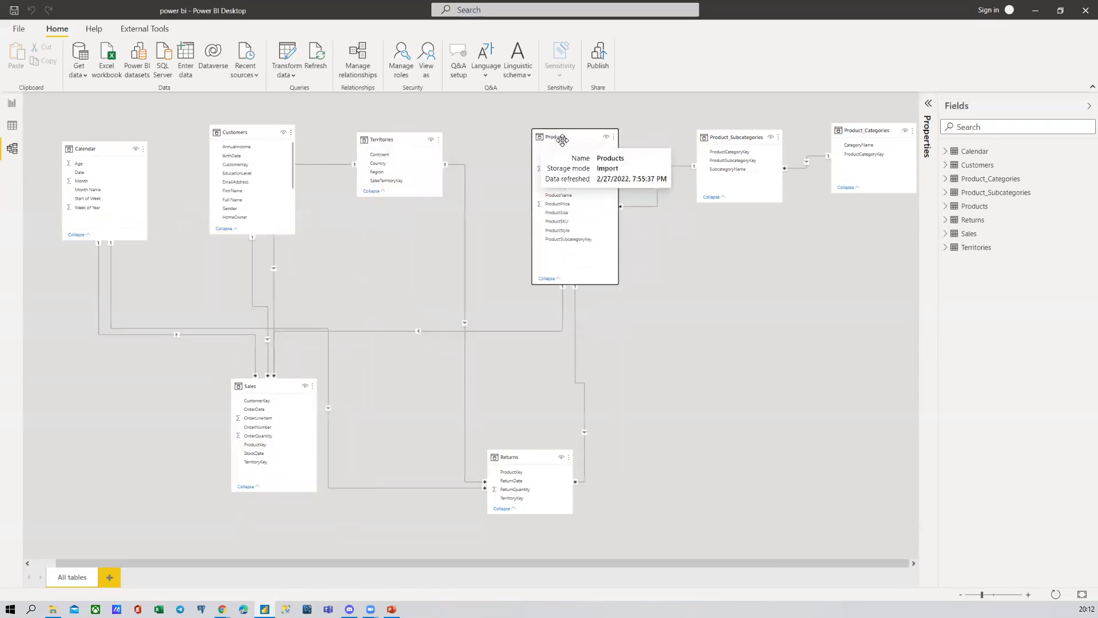
# Arrange Calendar, Customers, Products and Territories in a star around Sales, and place Returns directly beside Sales
pyautogui.click(960, 594)
pyautogui.click(960, 594)
pyautogui.moveTo(86, 132); pyautogui.dragTo(61, 149)
pyautogui.moveTo(314, 129); pyautogui.dragTo(155, 486)
pyautogui.moveTo(444, 124); pyautogui.dragTo(436, 200)
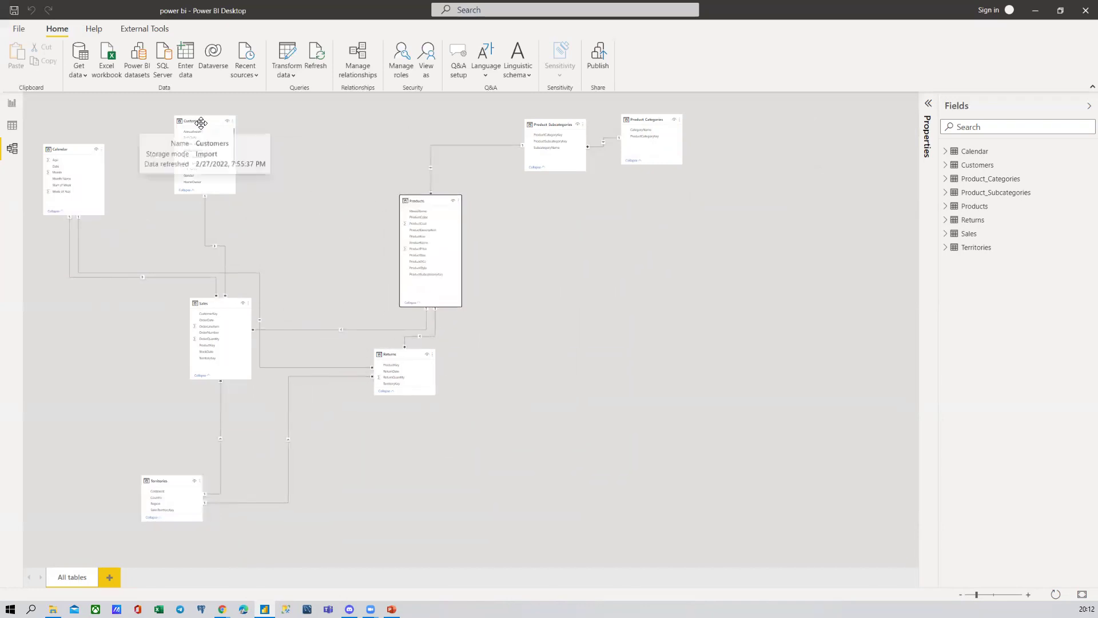
pyautogui.moveTo(197, 119); pyautogui.dragTo(247, 114)
pyautogui.moveTo(64, 150); pyautogui.dragTo(46, 269)
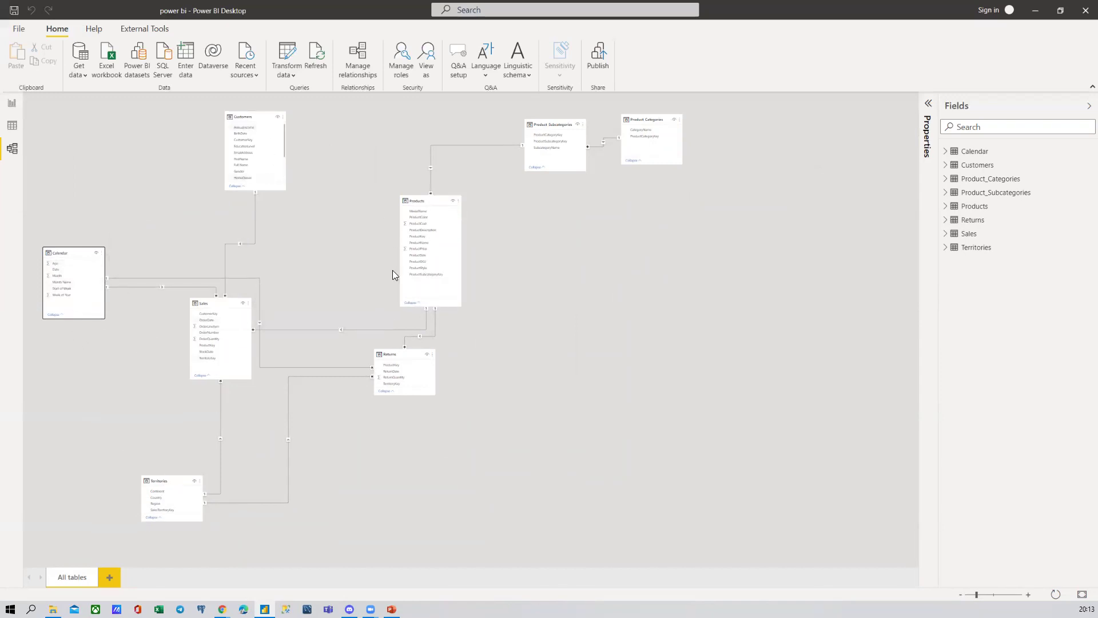
pyautogui.moveTo(380, 353); pyautogui.dragTo(269, 316)
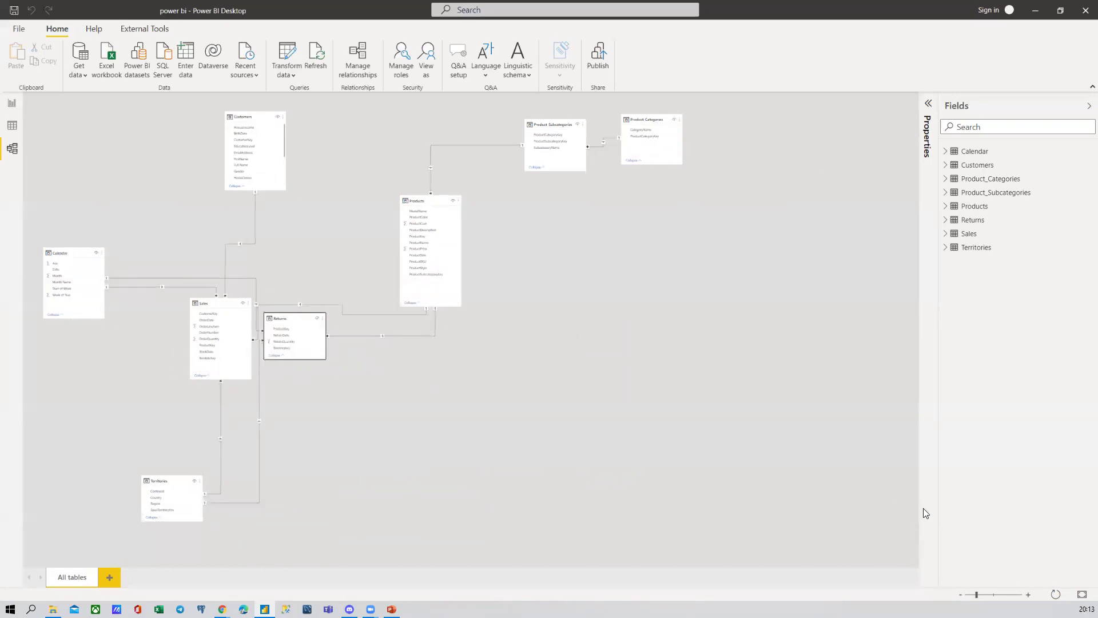
# Line up Calendar, Territories, Customers and Products in a row above the Sales and Returns tables
pyautogui.click(979, 594)
pyautogui.scroll(1, 417, 327)
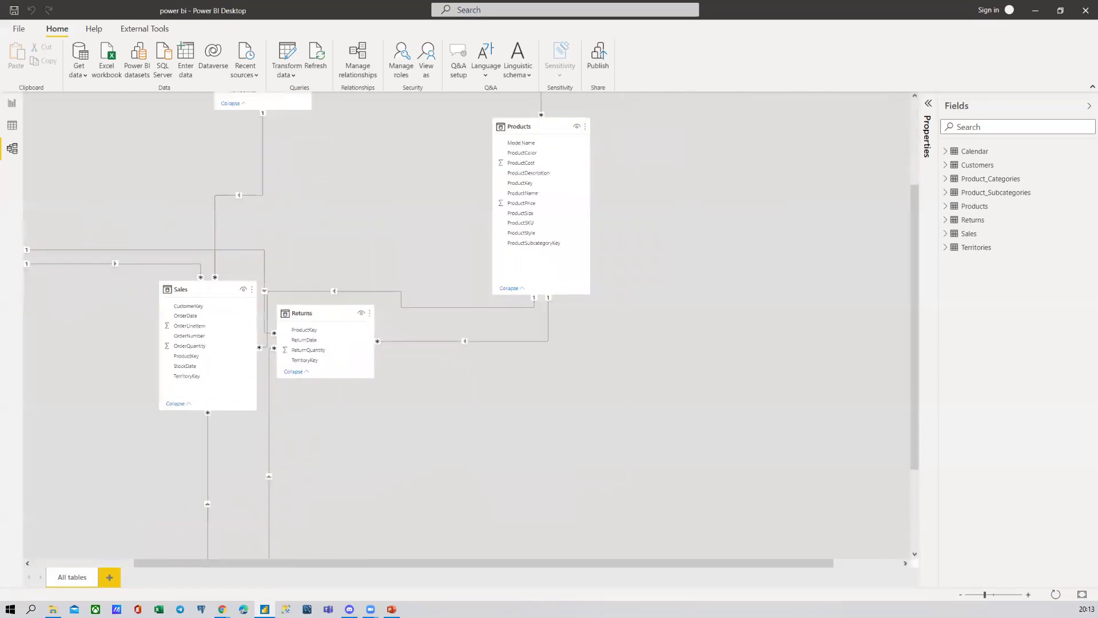
pyautogui.click(962, 594)
pyautogui.click(962, 594)
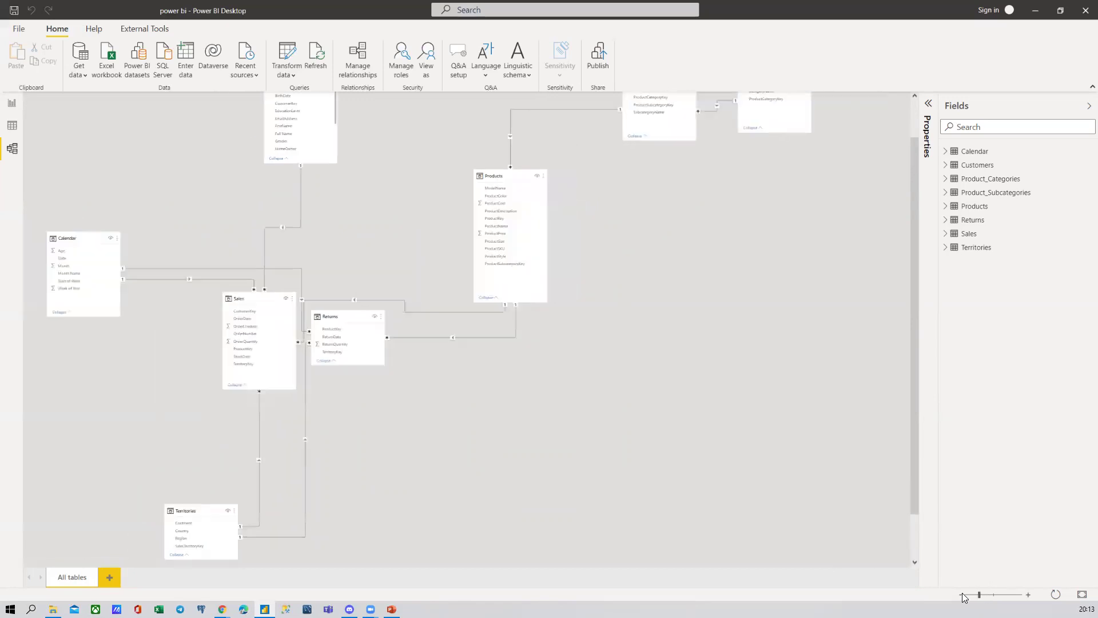
pyautogui.click(961, 594)
pyautogui.moveTo(92, 258); pyautogui.dragTo(98, 120)
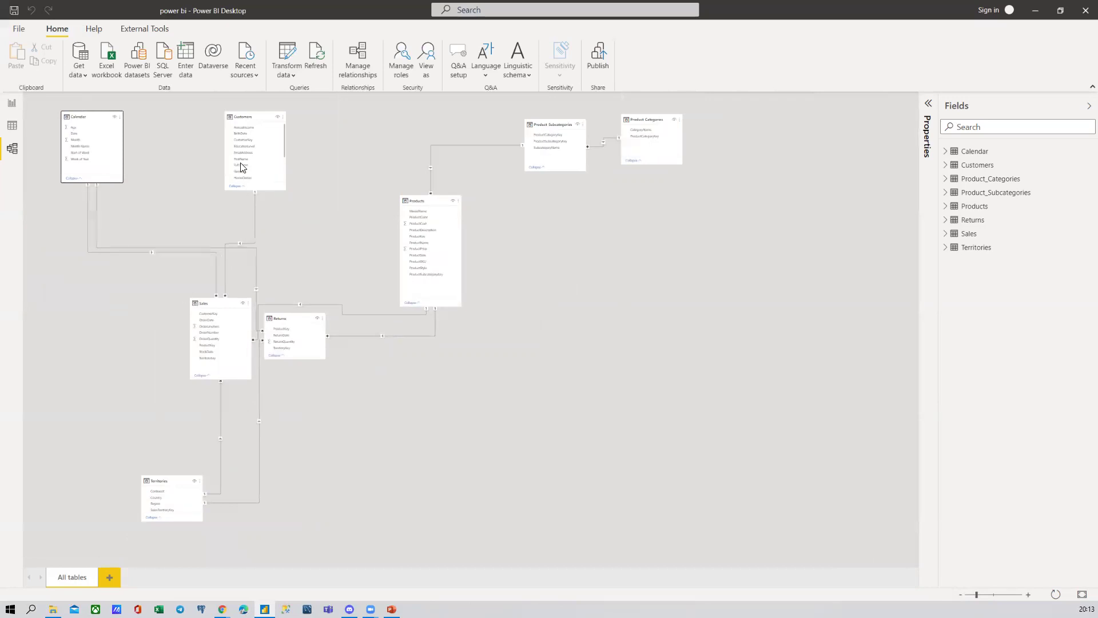
pyautogui.moveTo(244, 117); pyautogui.dragTo(264, 119)
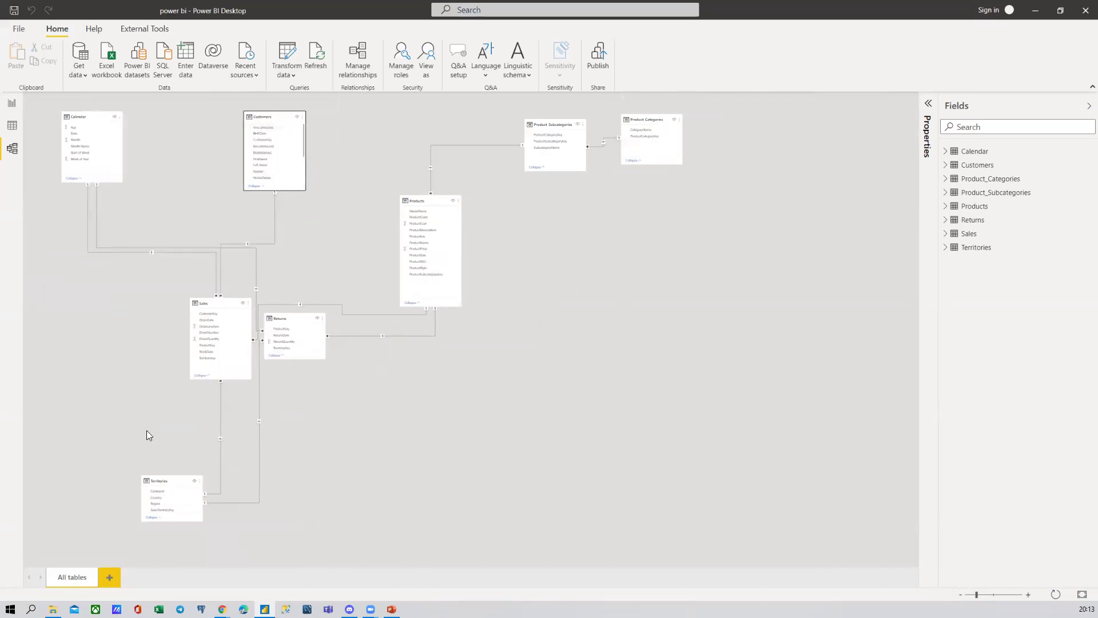
pyautogui.moveTo(162, 483); pyautogui.dragTo(156, 122)
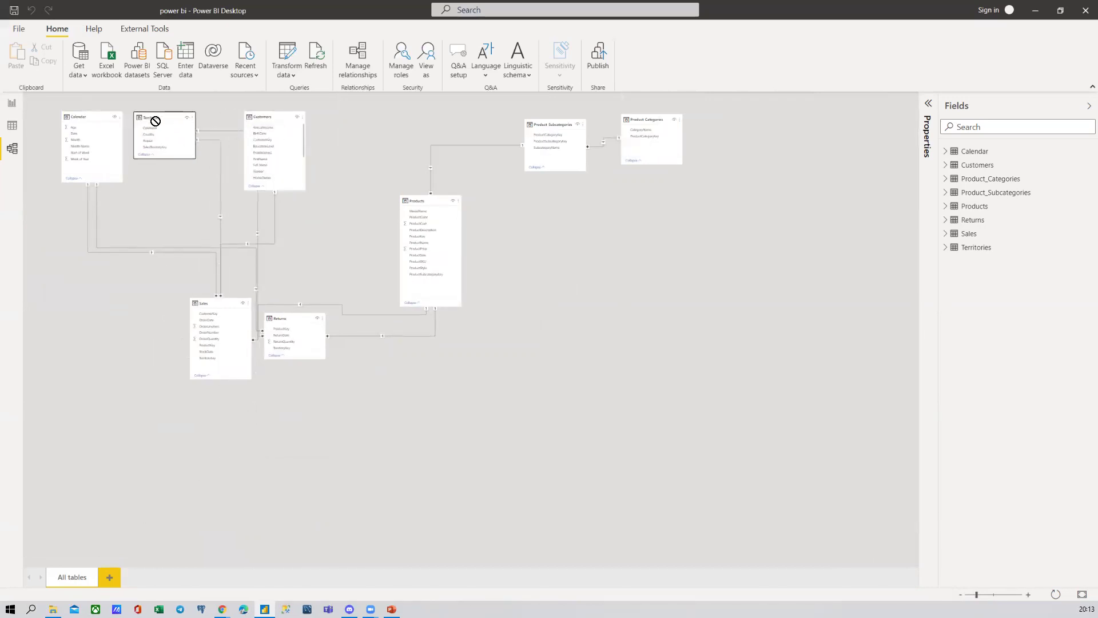
pyautogui.moveTo(421, 198); pyautogui.dragTo(348, 110)
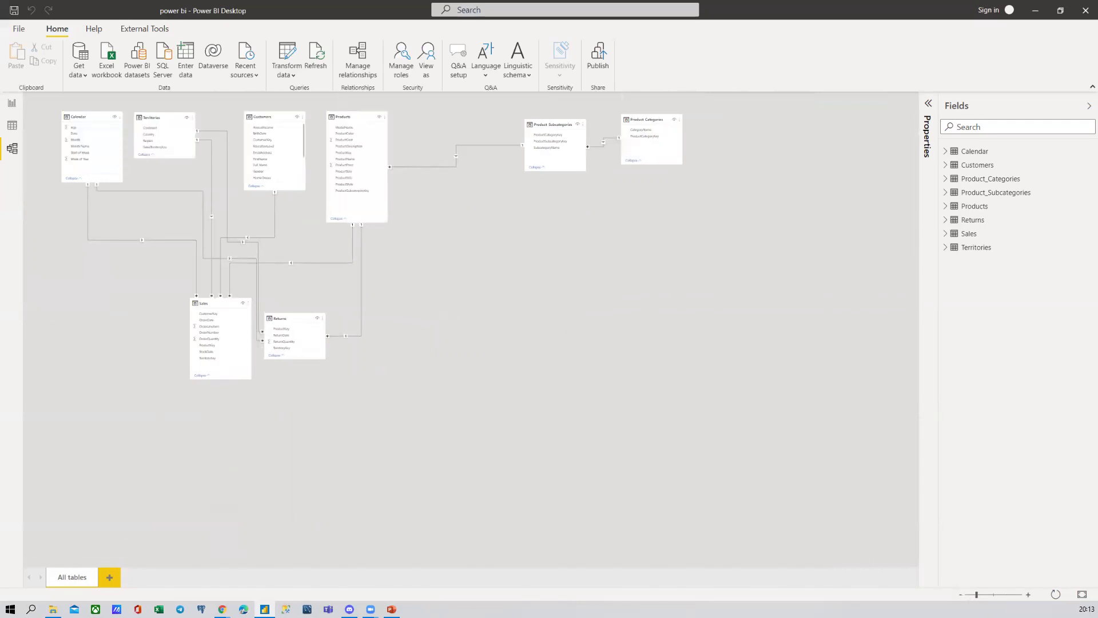
# Move Product_Subcategories and Product_Categories closer to Products, and shift Products toward Product_Subcategories to form a snowflake chain
pyautogui.click(981, 595)
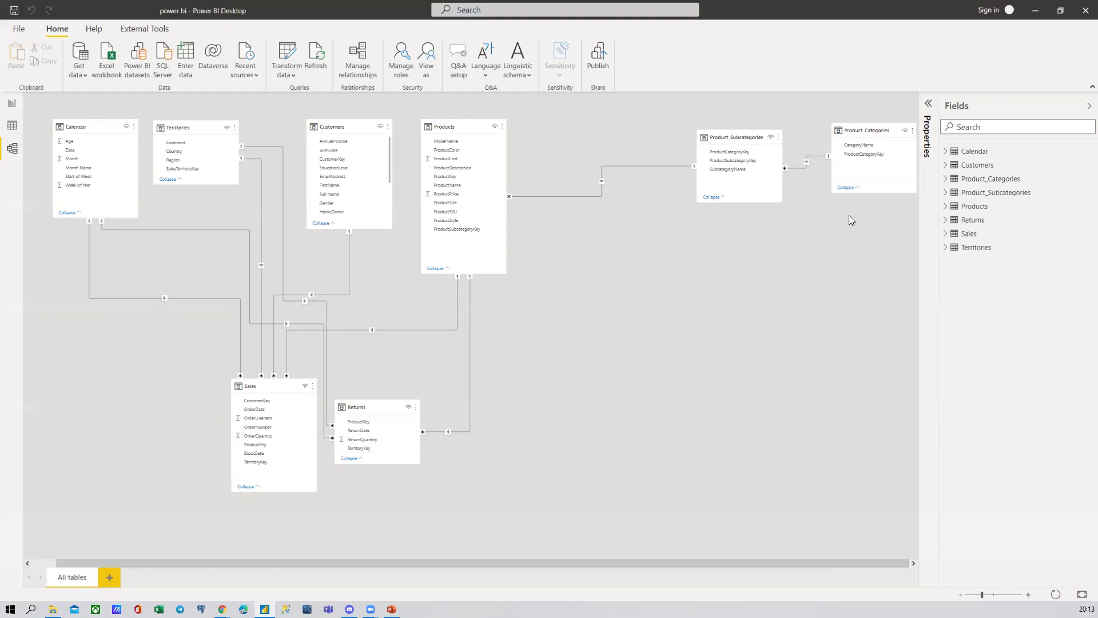
pyautogui.moveTo(743, 132); pyautogui.dragTo(640, 128)
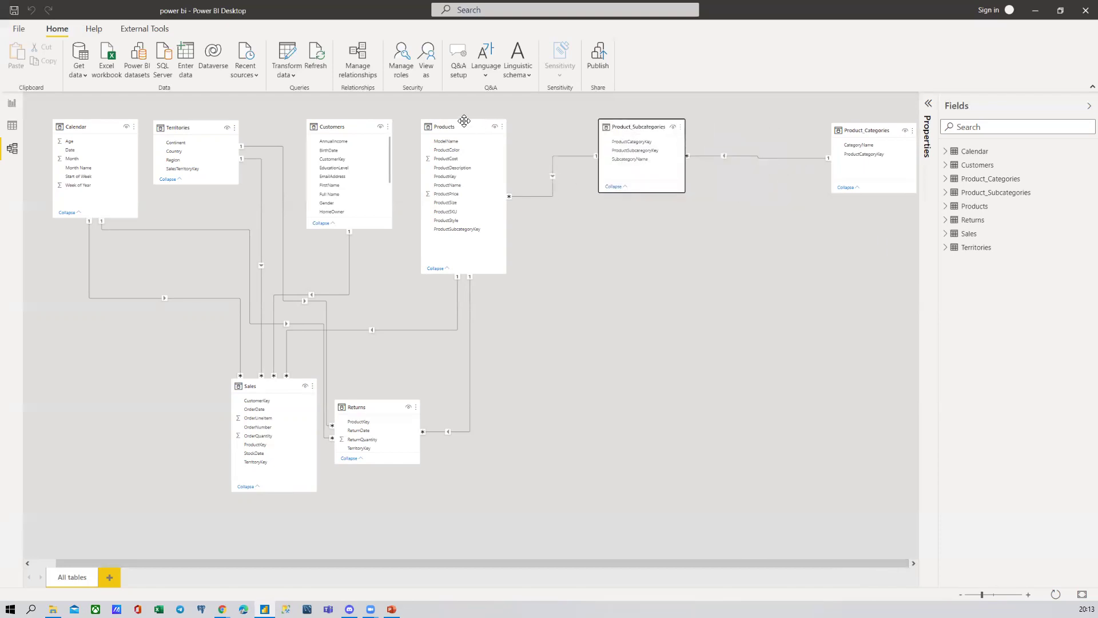
pyautogui.moveTo(841, 128); pyautogui.dragTo(789, 129)
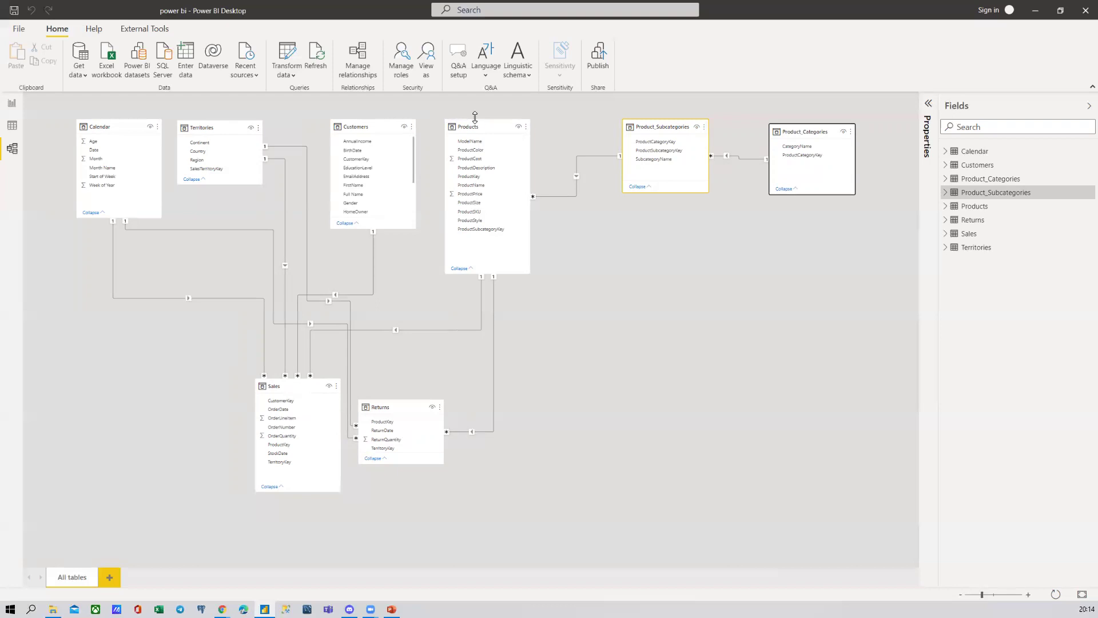
pyautogui.moveTo(503, 128); pyautogui.dragTo(543, 128)
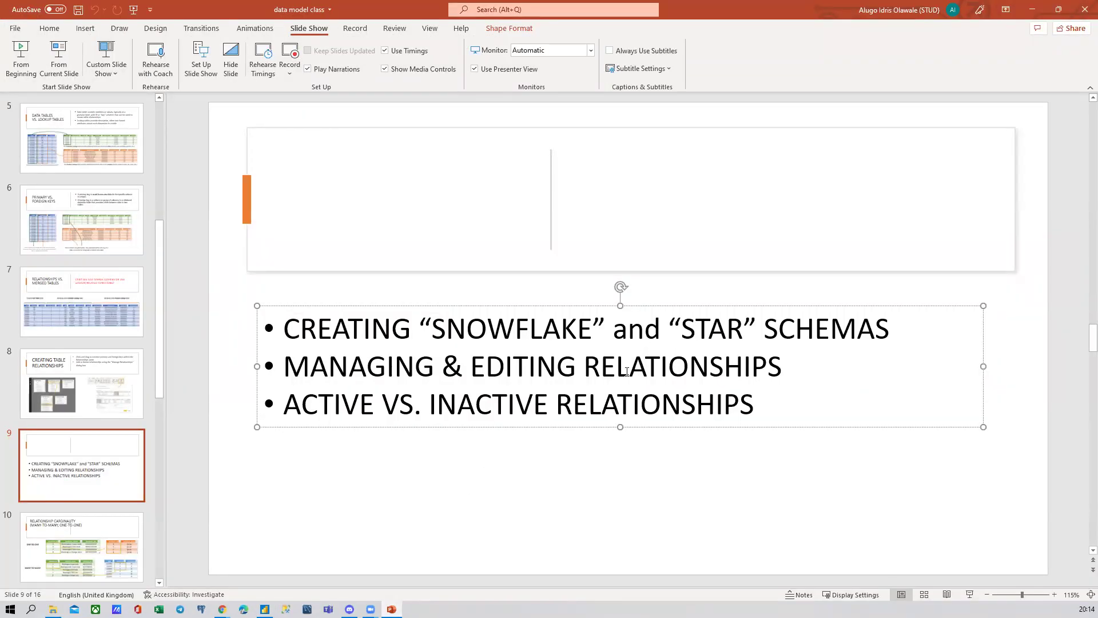
# Review the PowerPoint slides on relationship cardinality and connecting multiple data tables, returning to slide 9 on schemas and managing relationships
pyautogui.scroll(-5, 526, 391)
pyautogui.scroll(5, 526, 390)
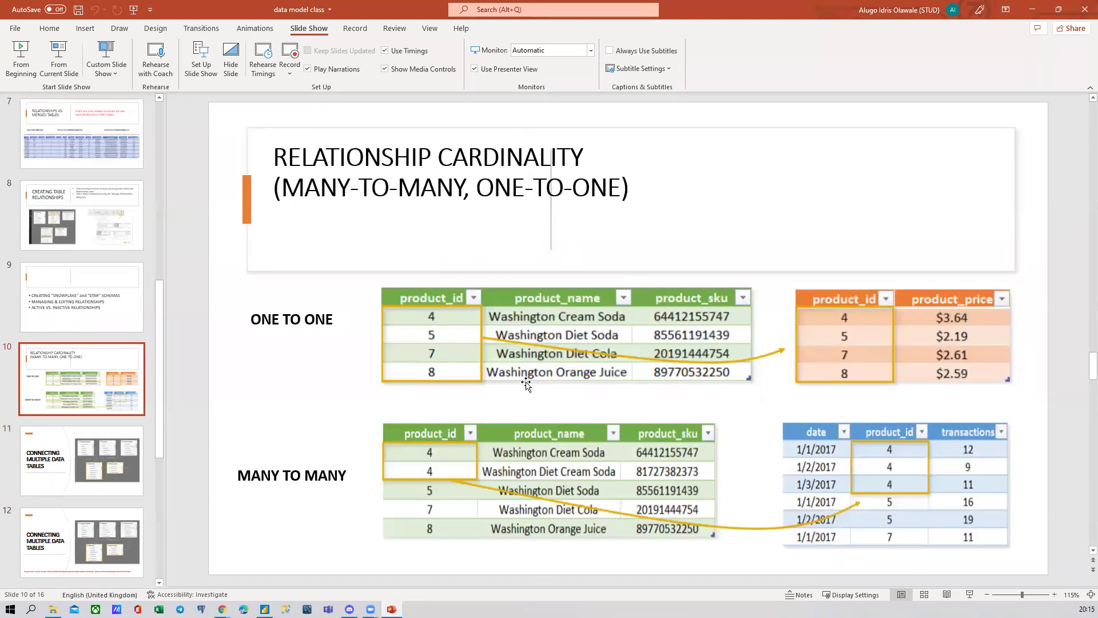
pyautogui.scroll(-7, 527, 380)
pyautogui.scroll(5, 513, 406)
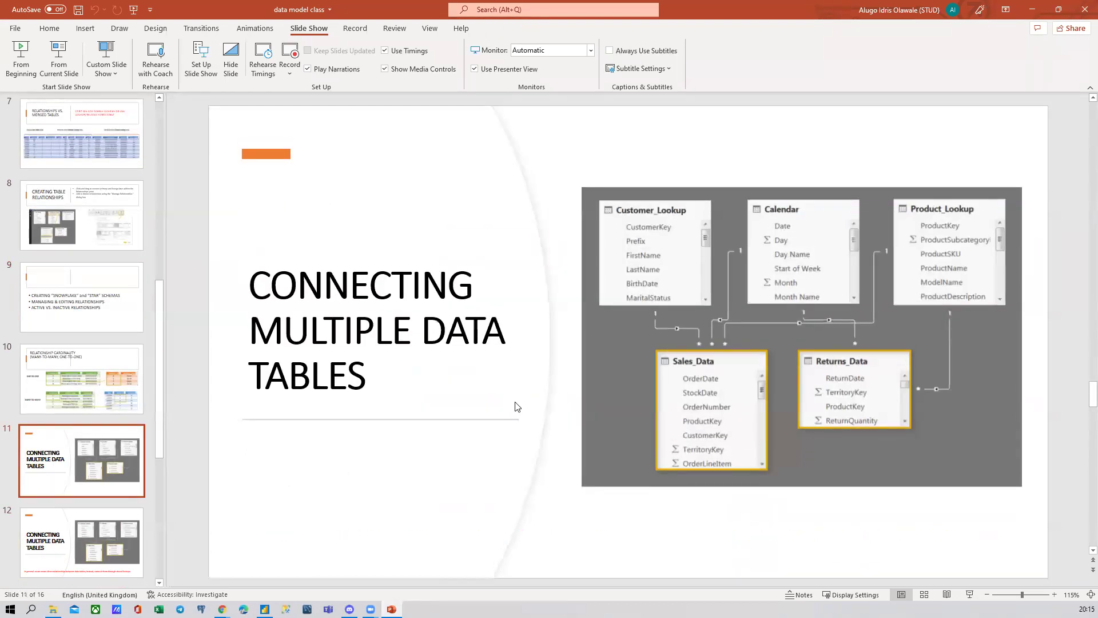
pyautogui.scroll(-2, 513, 410)
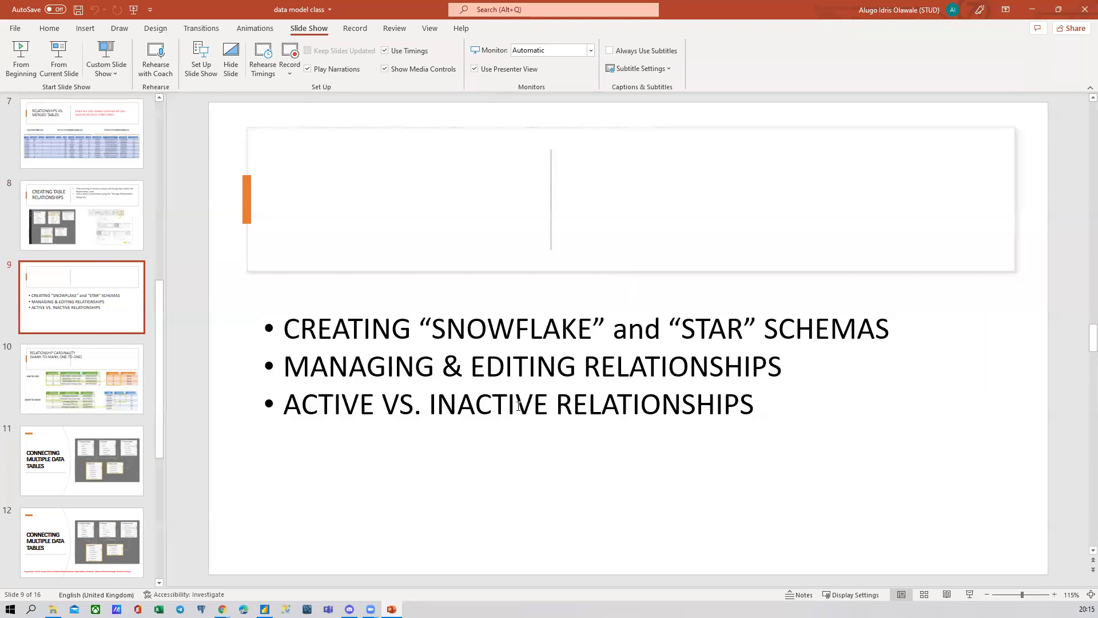
pyautogui.click(753, 409)
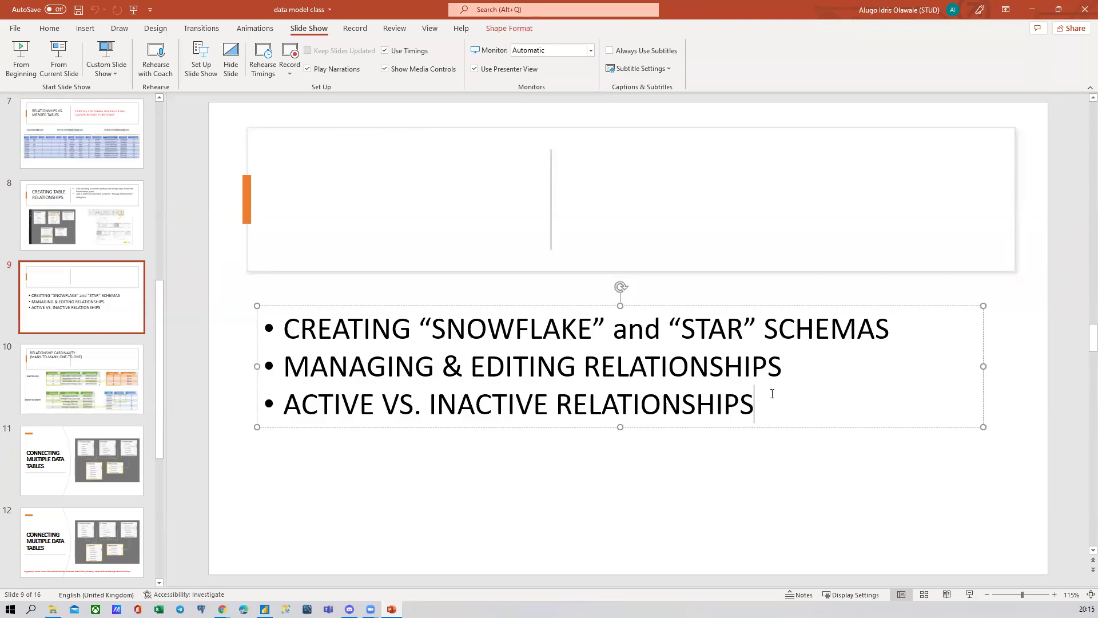
pyautogui.click(783, 366)
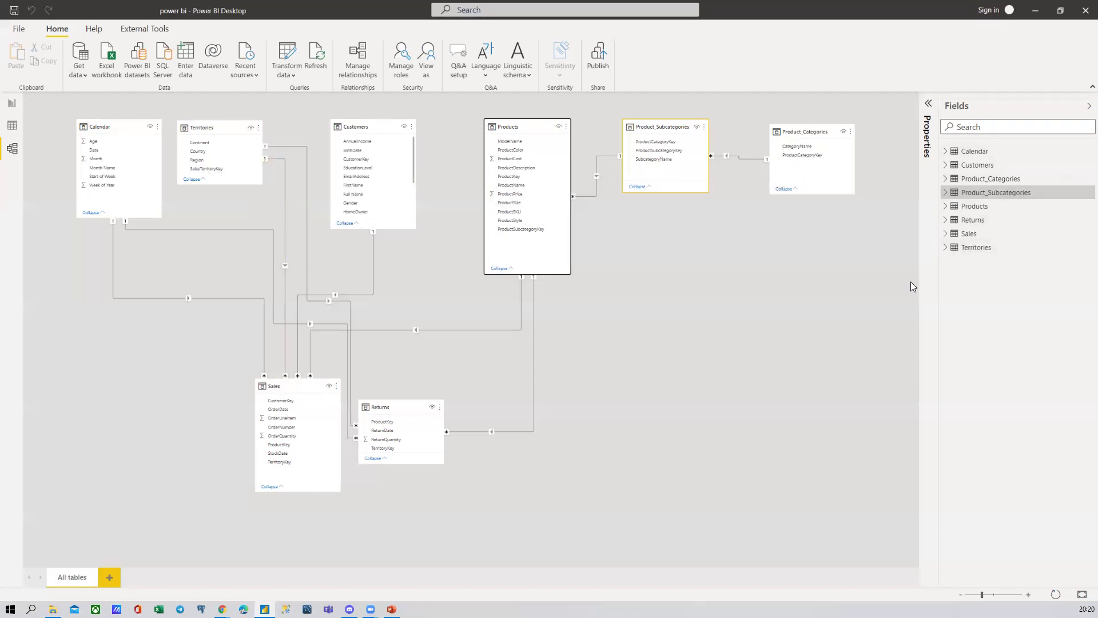
# Back in Power BI, look through the report, model and data views, including the Sales rows, ending on the report page
pyautogui.click(8, 108)
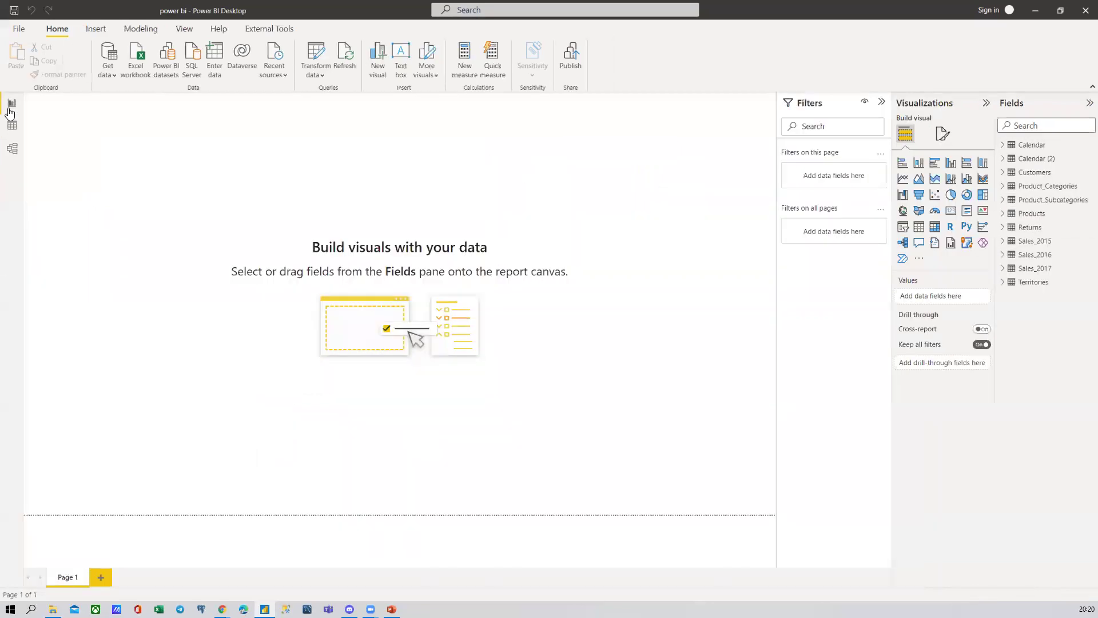
pyautogui.click(10, 155)
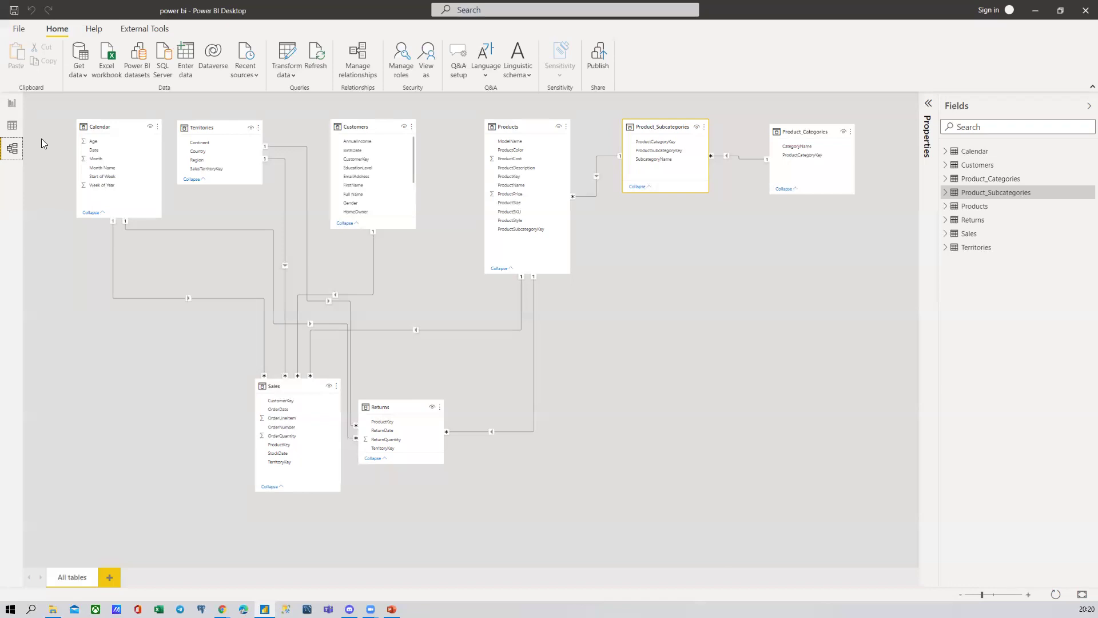
pyautogui.click(12, 125)
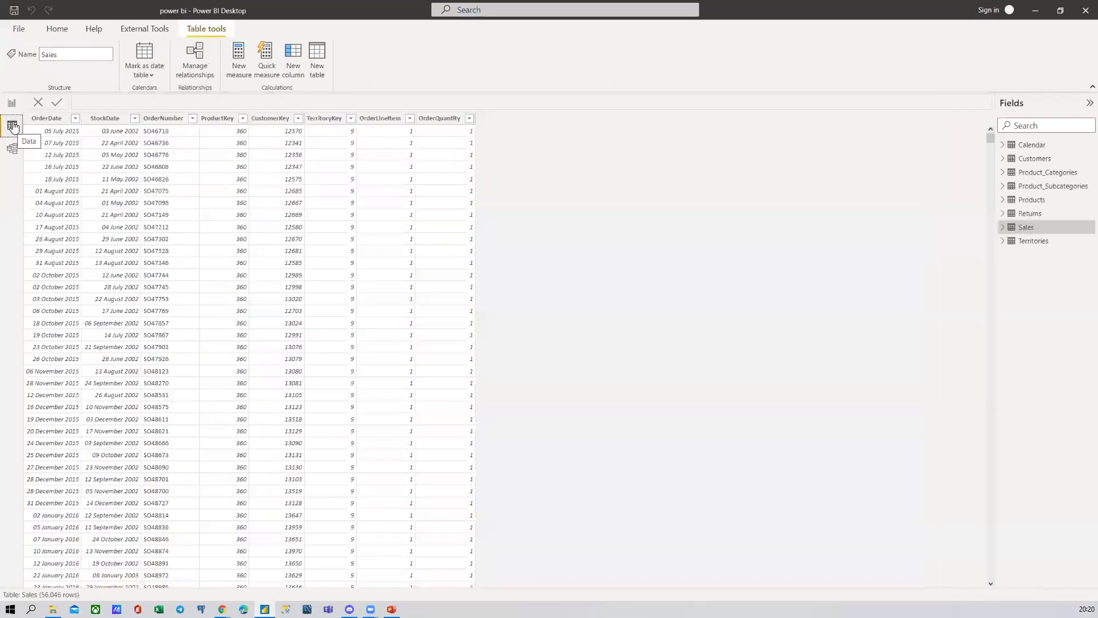
pyautogui.click(11, 103)
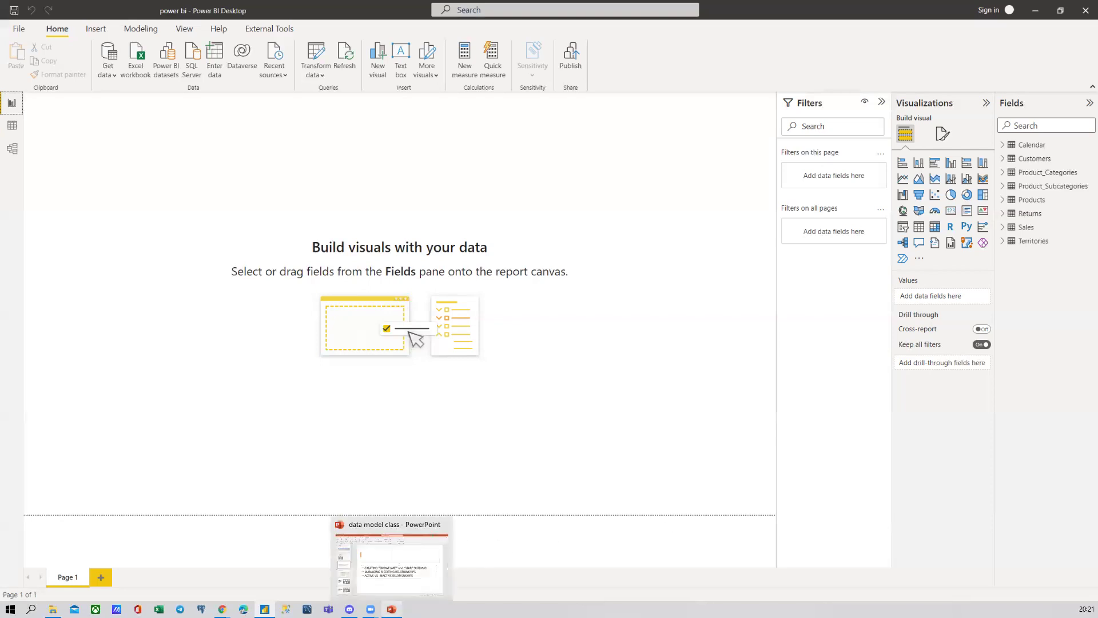
pyautogui.moveTo(223, 610)
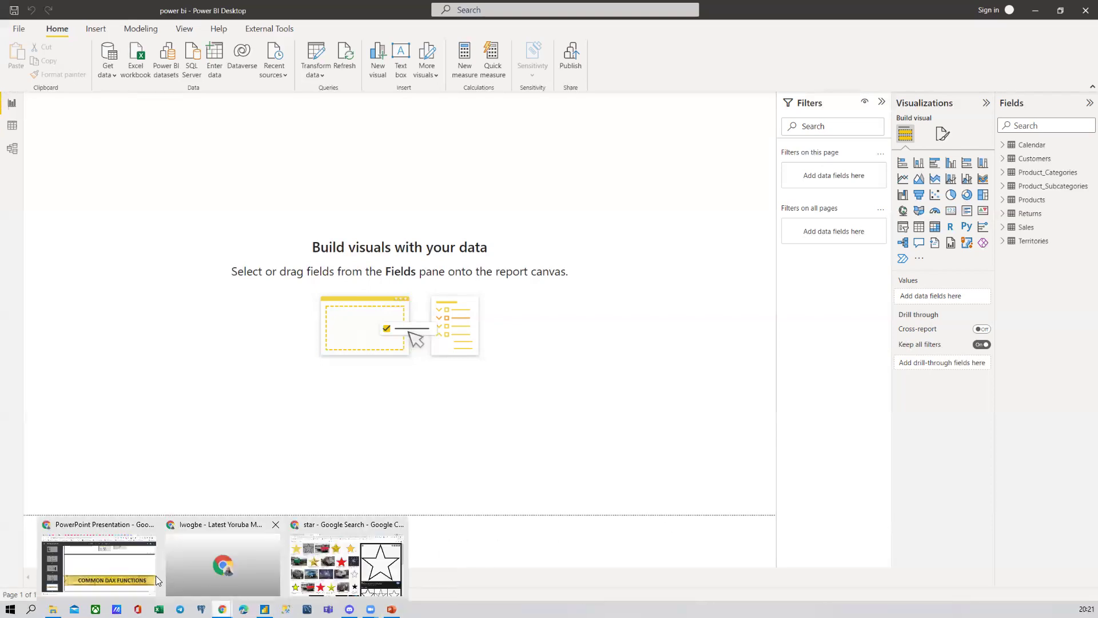
pyautogui.click(392, 610)
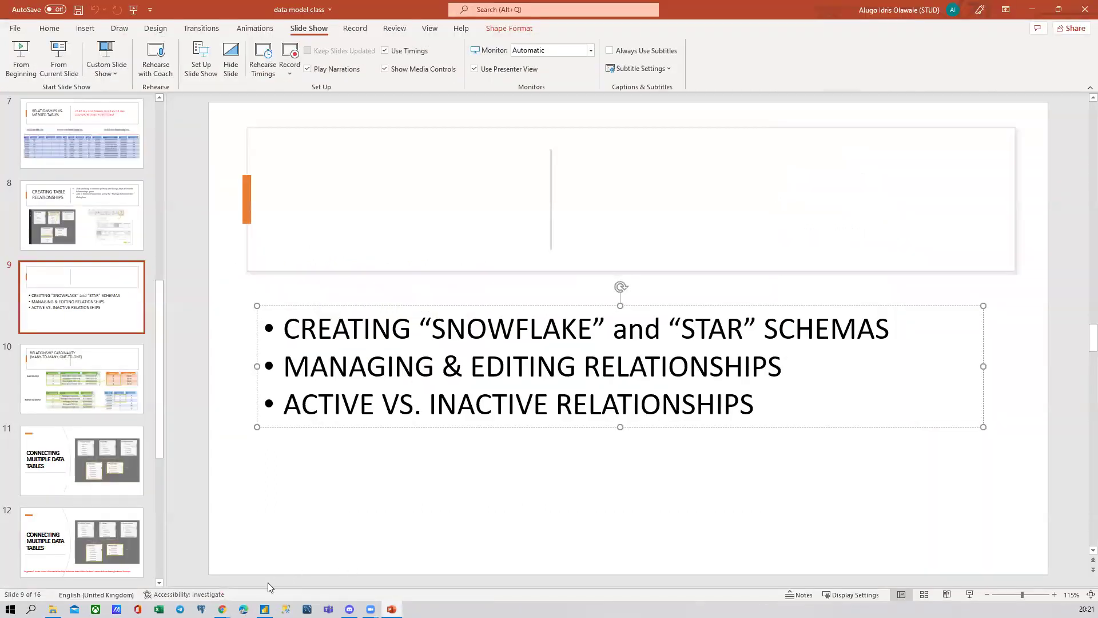
pyautogui.moveTo(222, 610)
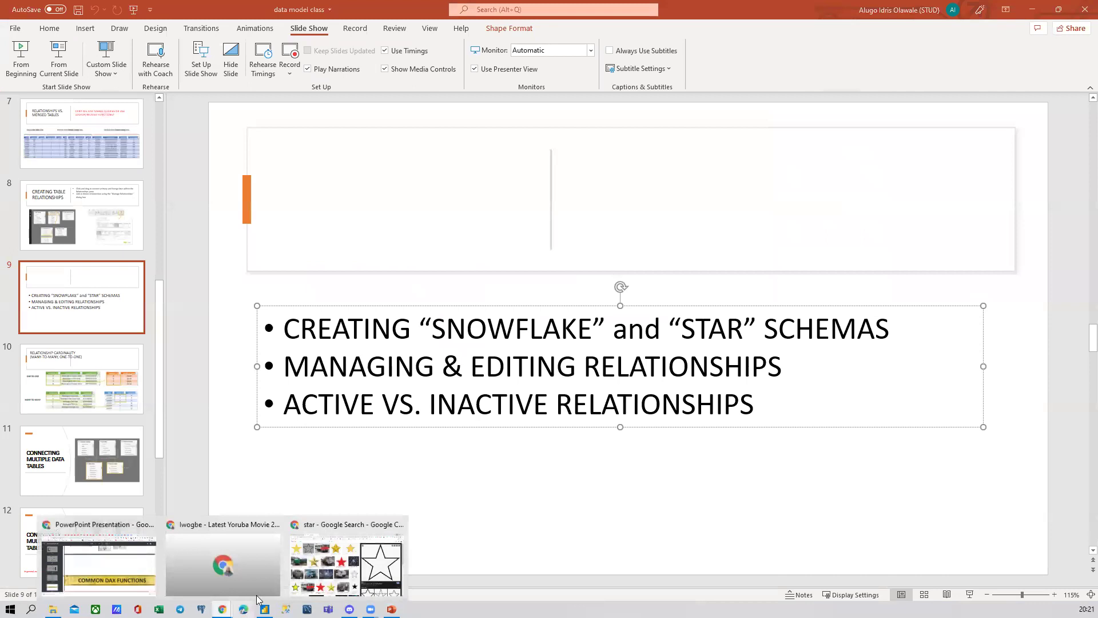
pyautogui.click(250, 559)
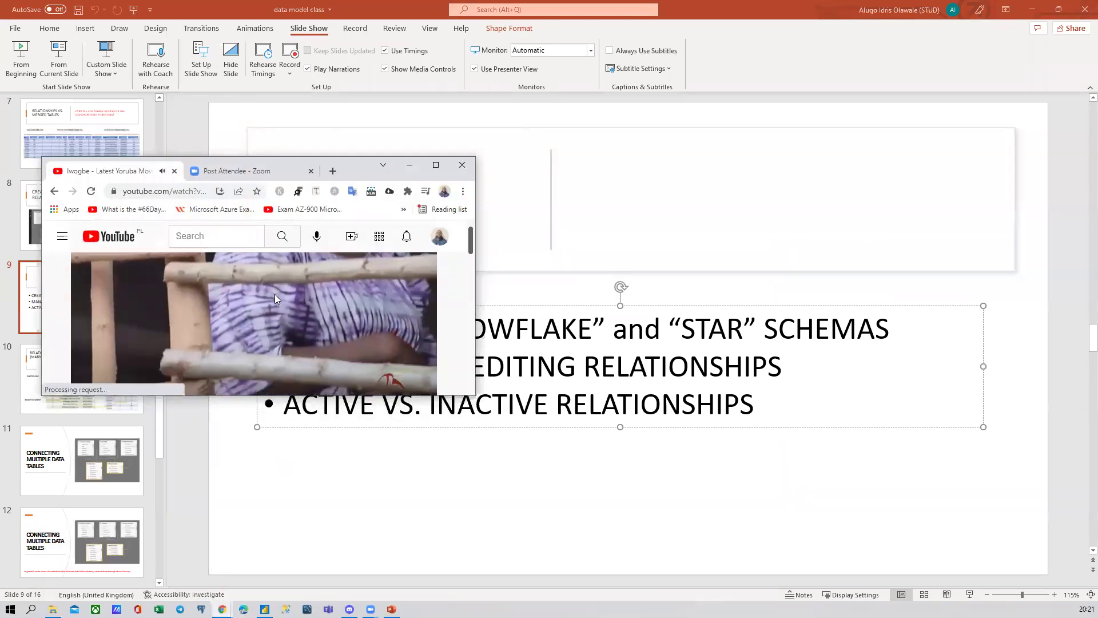
pyautogui.click(240, 170)
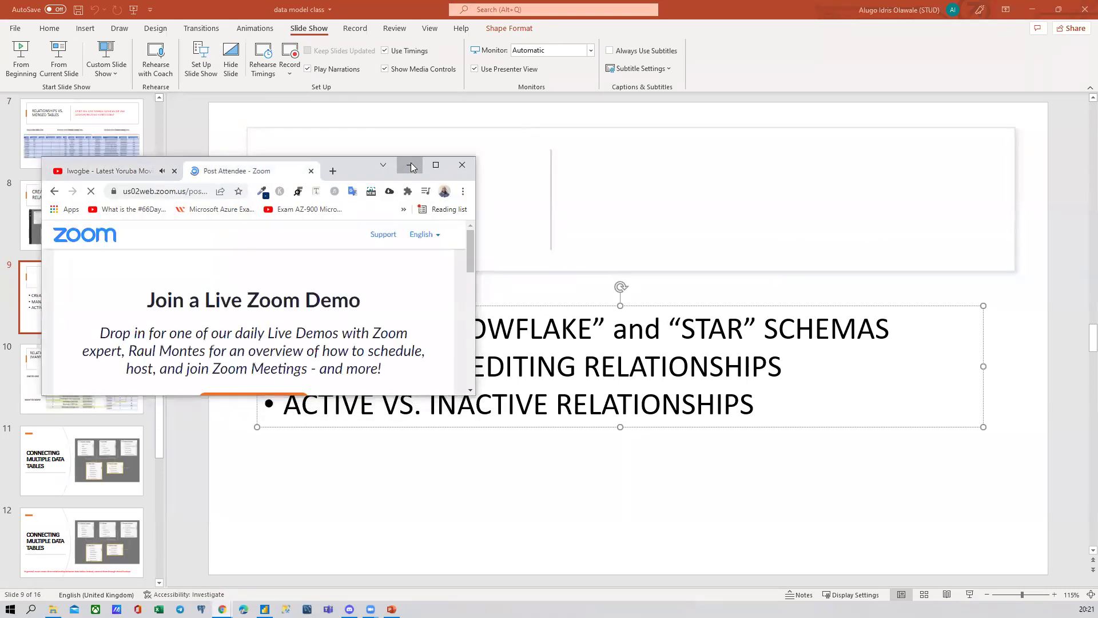
pyautogui.click(412, 166)
# Switch to the POWER BI STUDY SESSION deck in Chrome and present slide 3 on the math, logical, text, filter and date function categories
pyautogui.moveTo(229, 609)
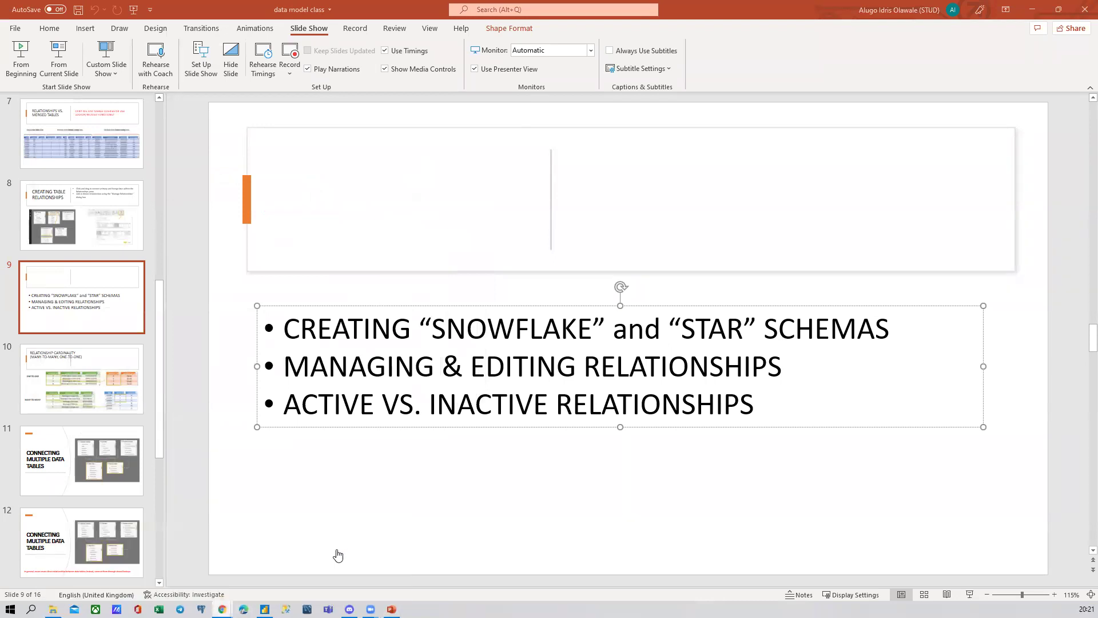
pyautogui.click(380, 592)
pyautogui.click(97, 7)
pyautogui.click(92, 223)
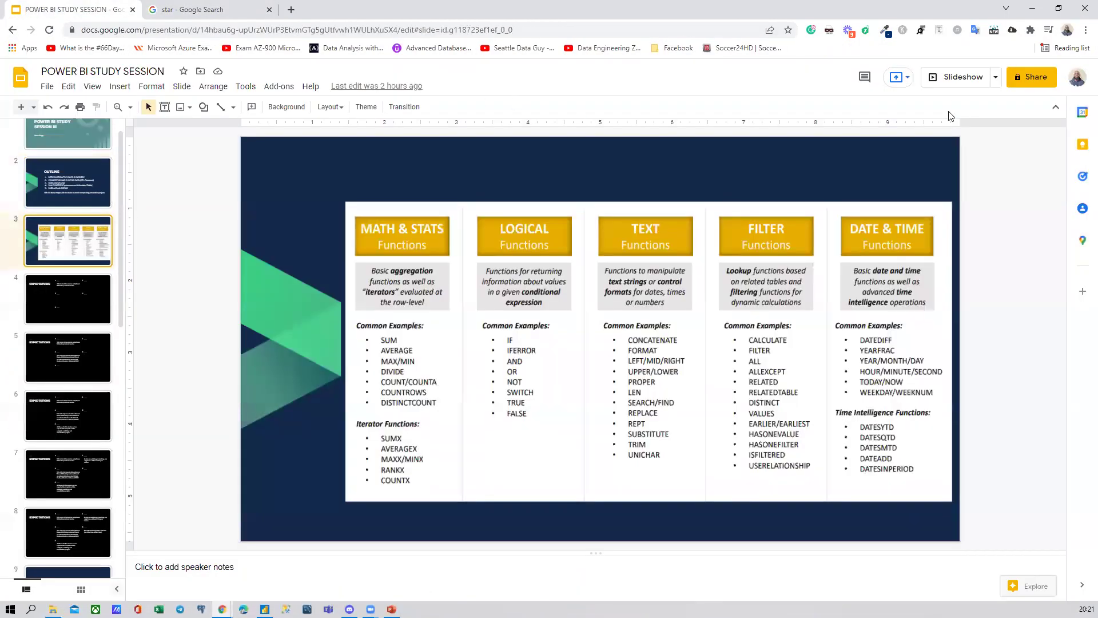
pyautogui.click(955, 78)
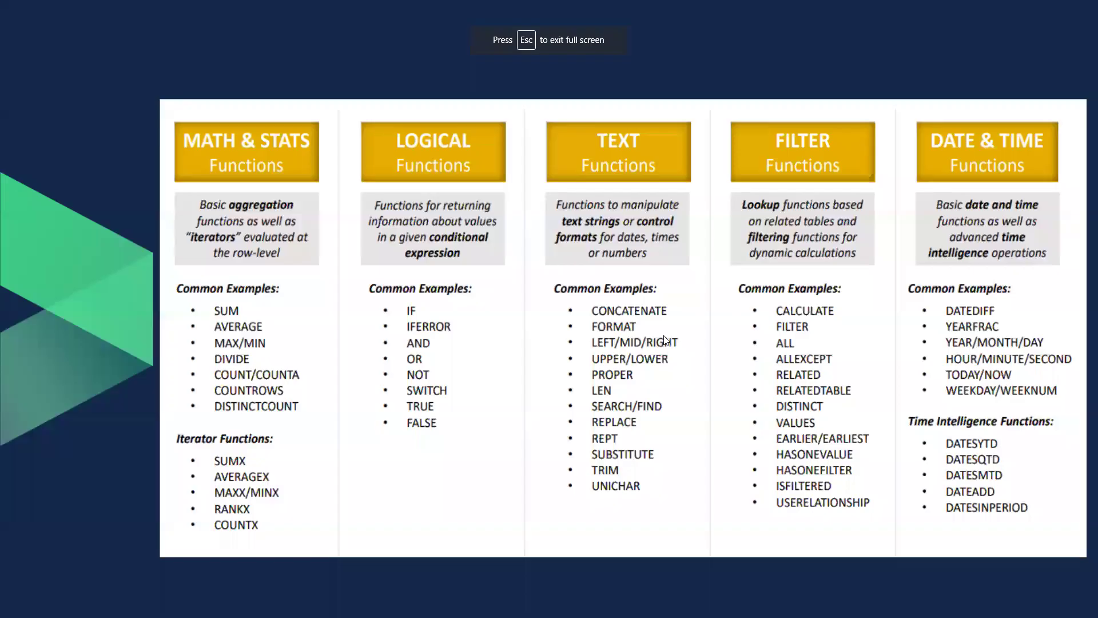
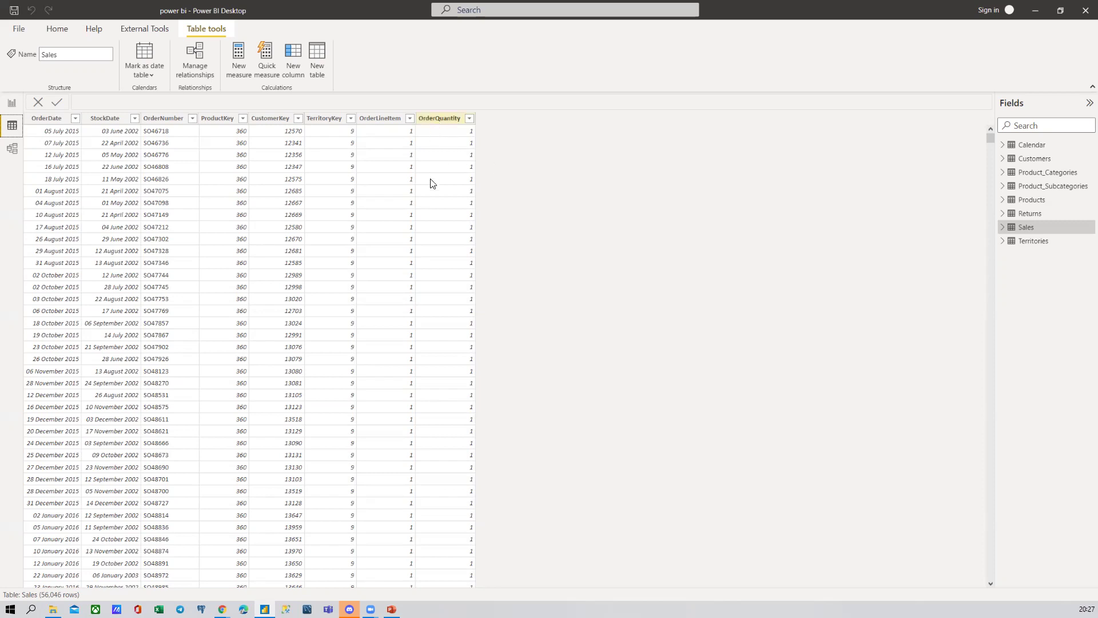
# Examine the OrderQuantity, StockDate, OrderLineItem and OrderNumber columns of the Sales table, and the calculation options available for Calendar
pyautogui.click(429, 119)
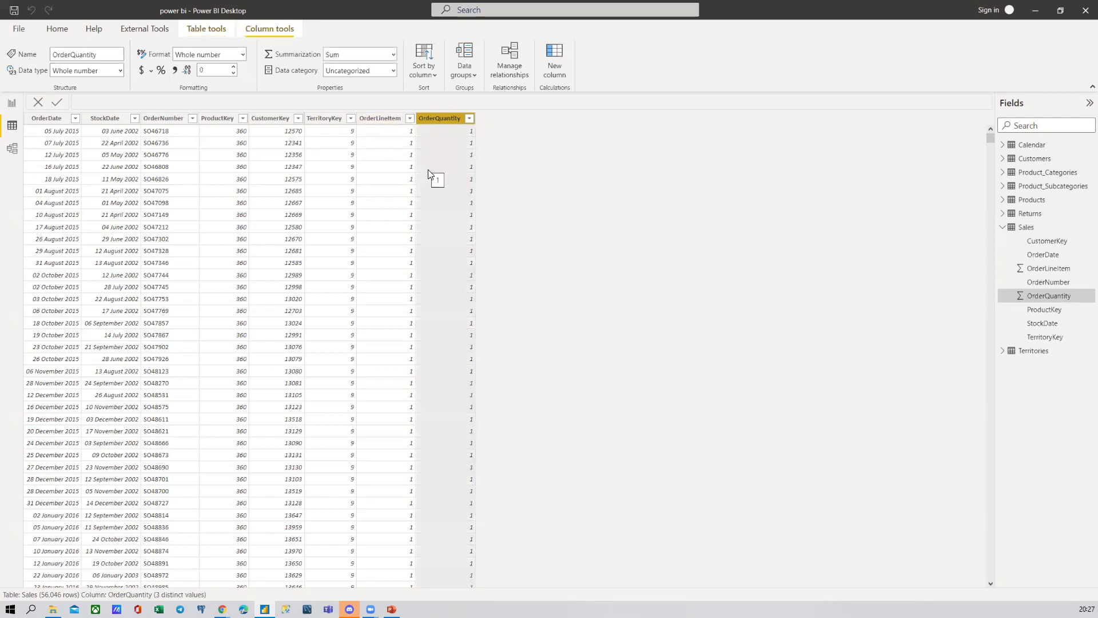
pyautogui.click(114, 119)
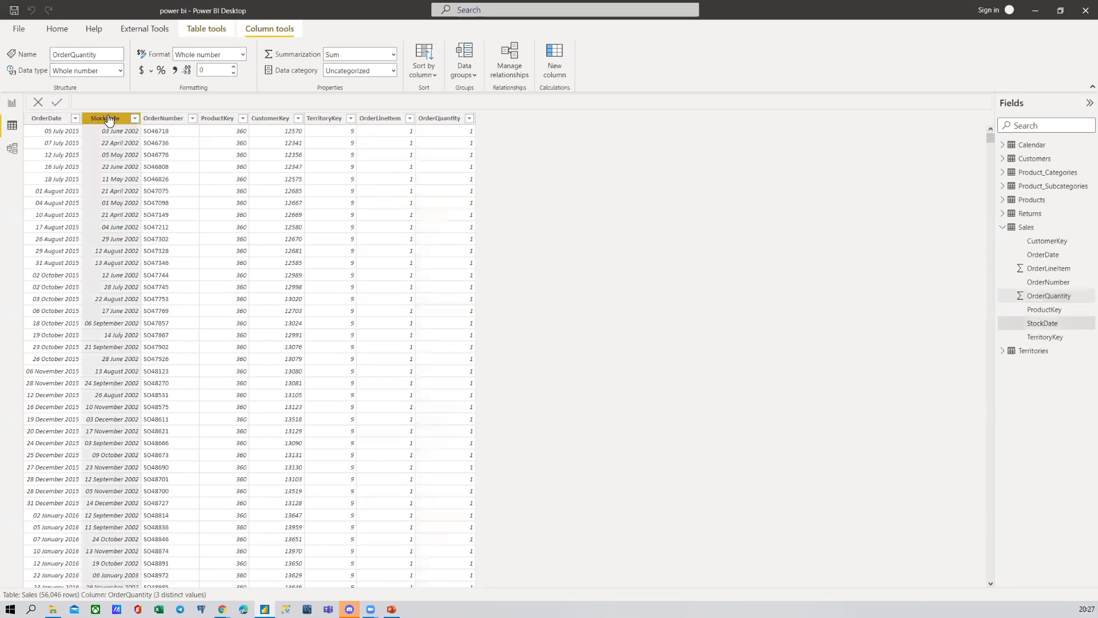
pyautogui.click(322, 120)
pyautogui.click(387, 119)
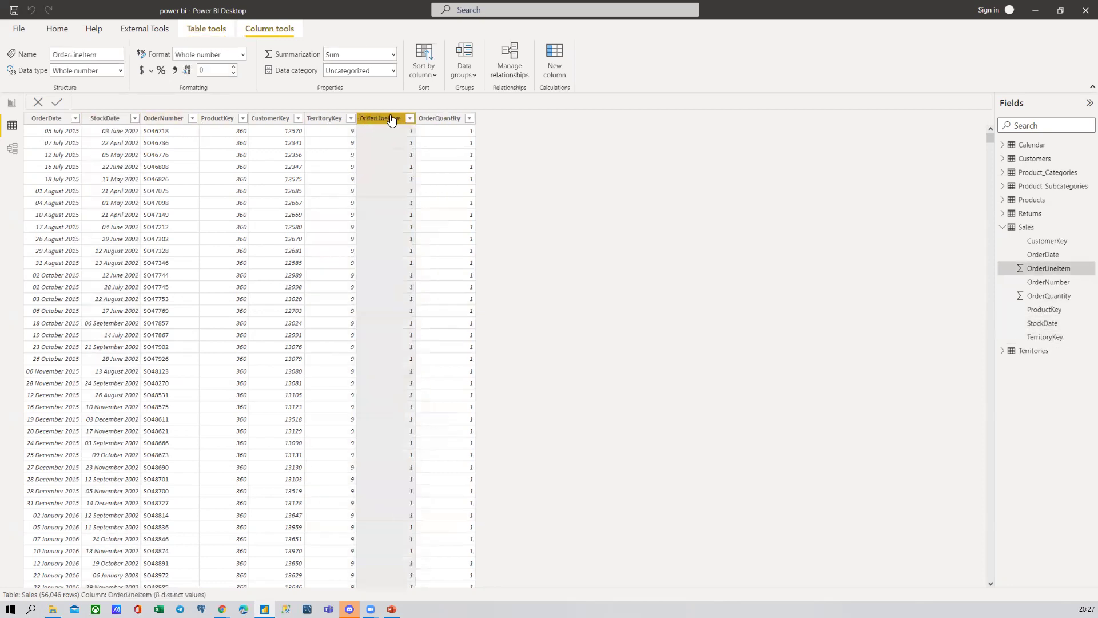
pyautogui.click(441, 115)
pyautogui.click(177, 119)
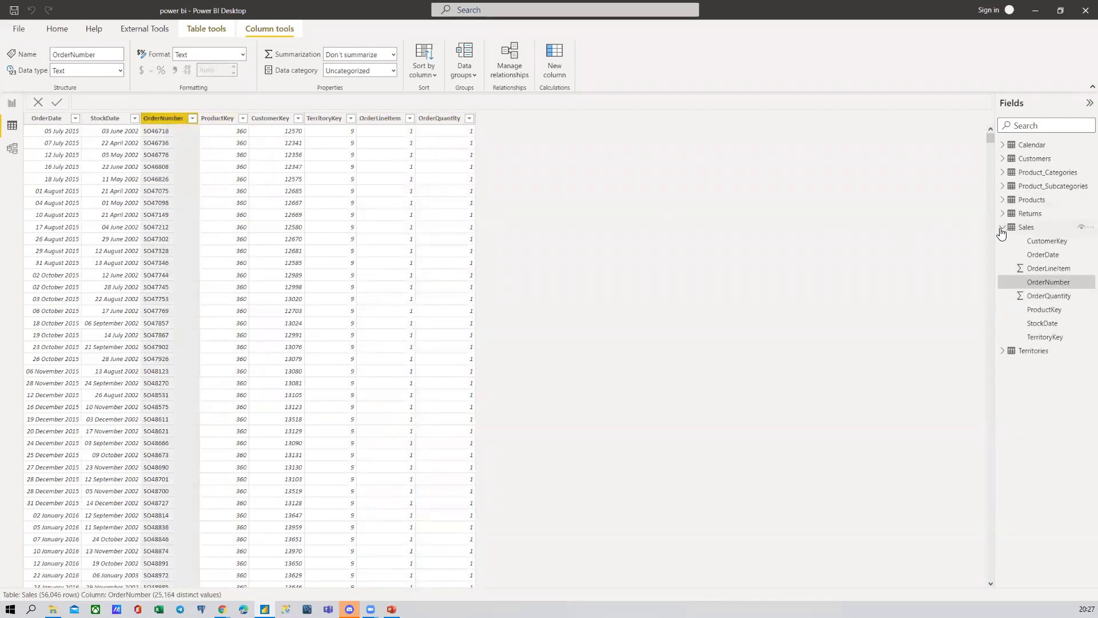
pyautogui.click(1002, 228)
pyautogui.rightClick(1027, 147)
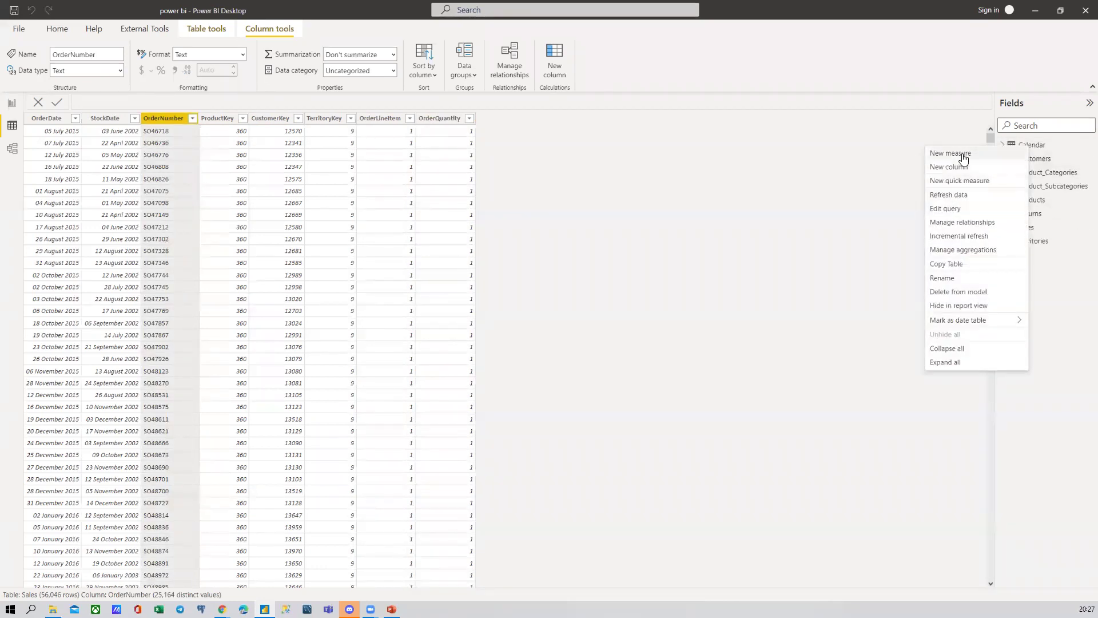
pyautogui.click(609, 167)
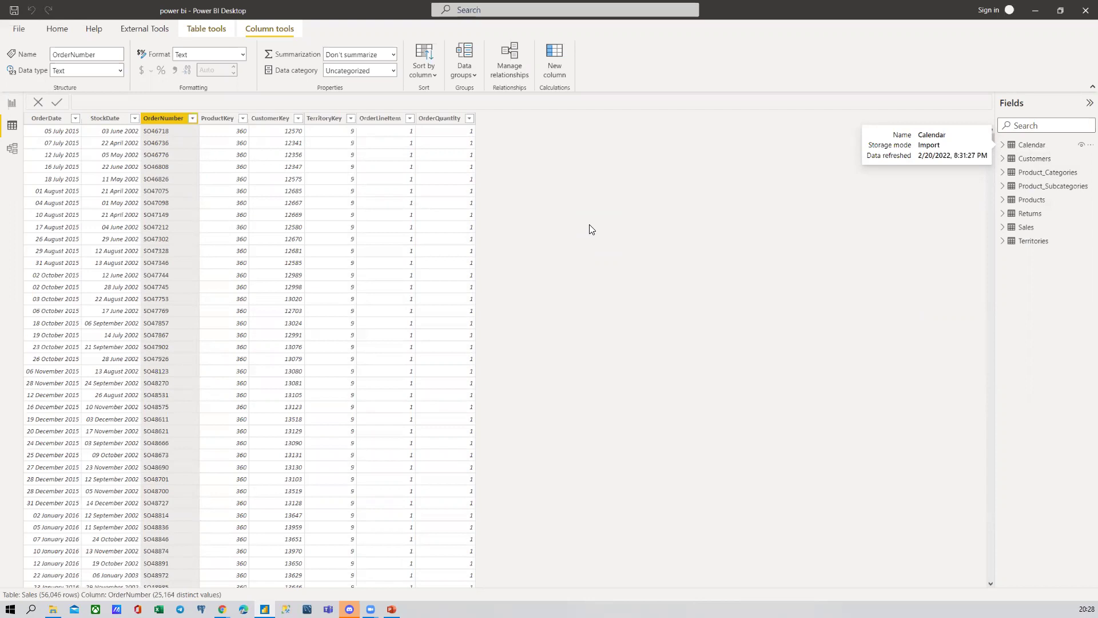
# Show the Customers table and compare its AnnualIncome and Salary_Range columns
pyautogui.click(1038, 172)
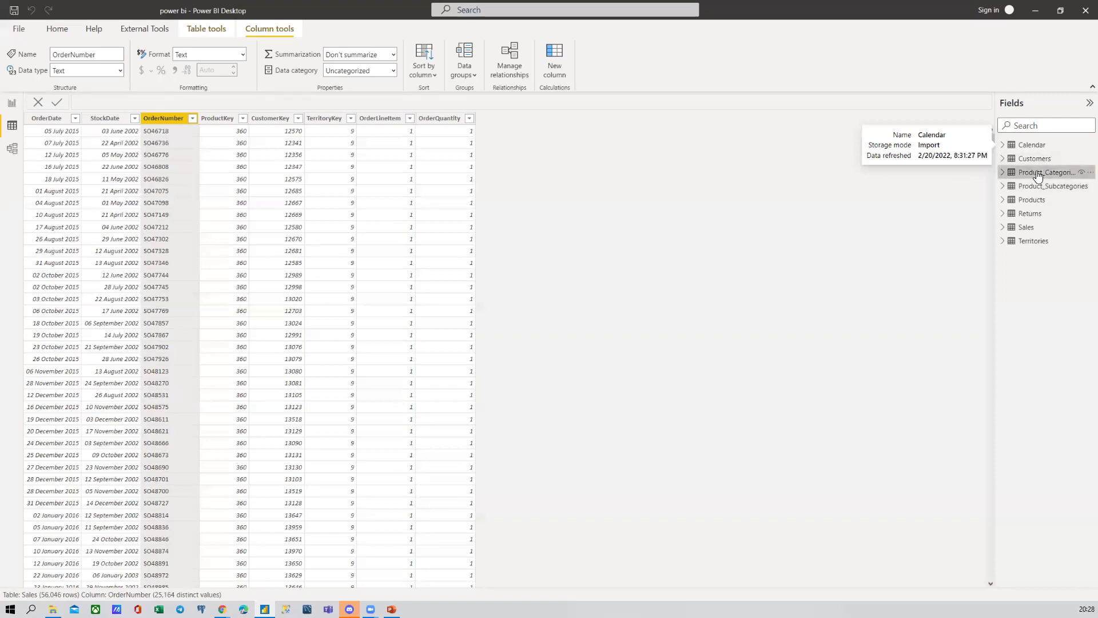
pyautogui.click(1020, 158)
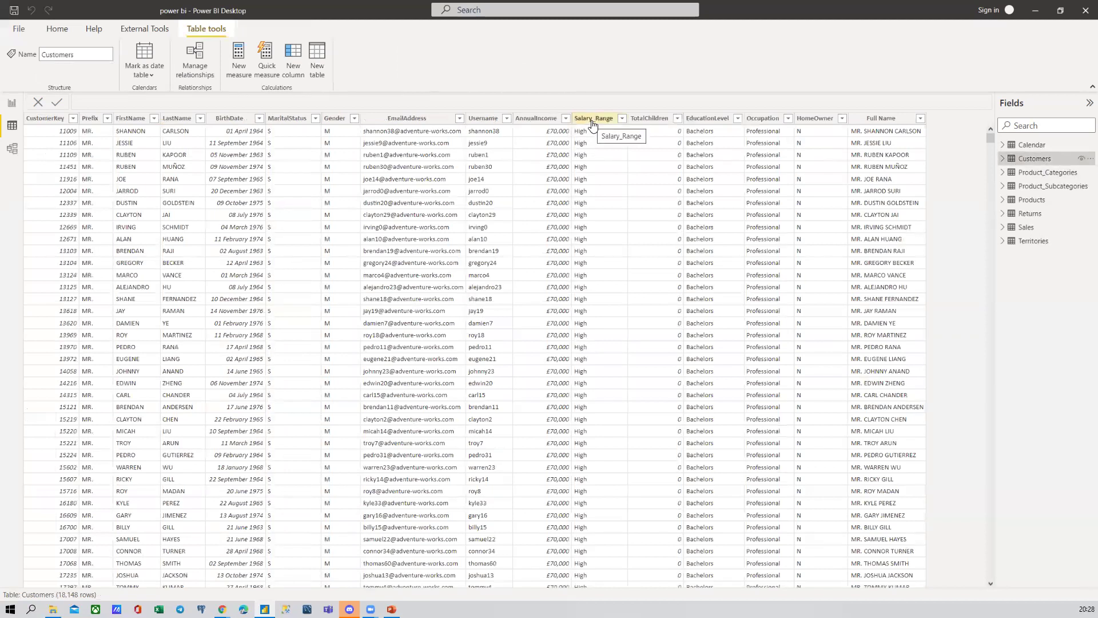
pyautogui.click(536, 118)
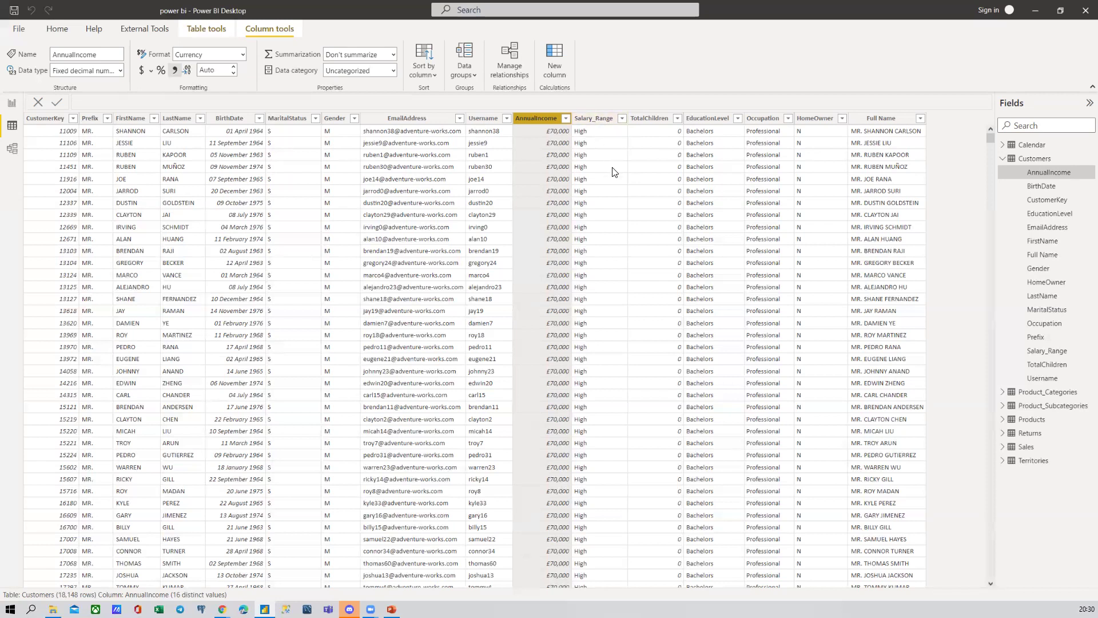
pyautogui.click(589, 120)
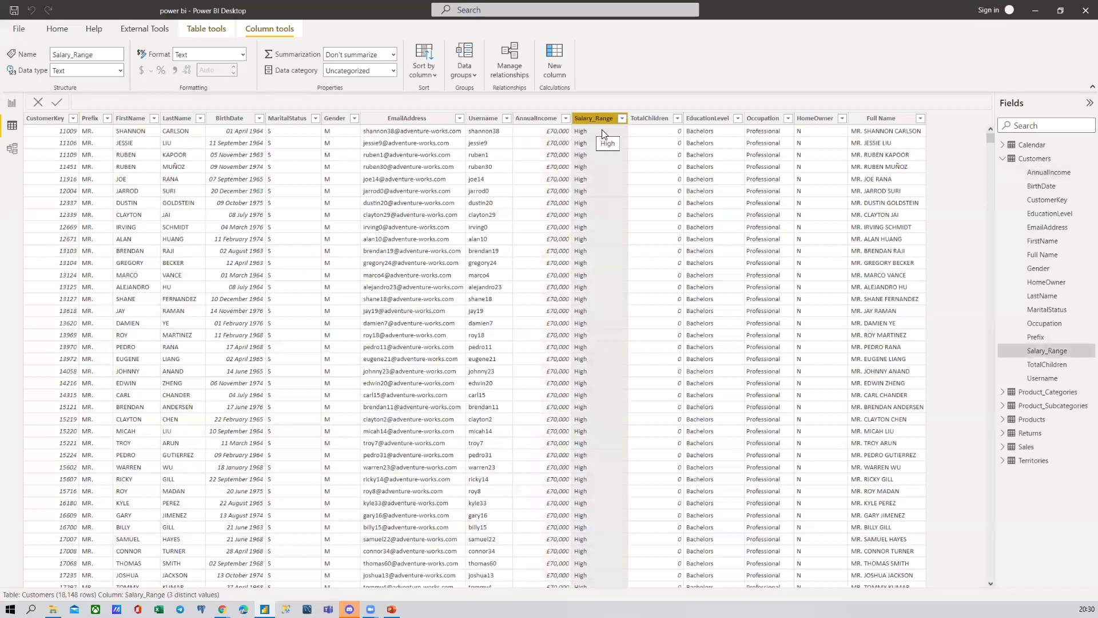
pyautogui.click(543, 120)
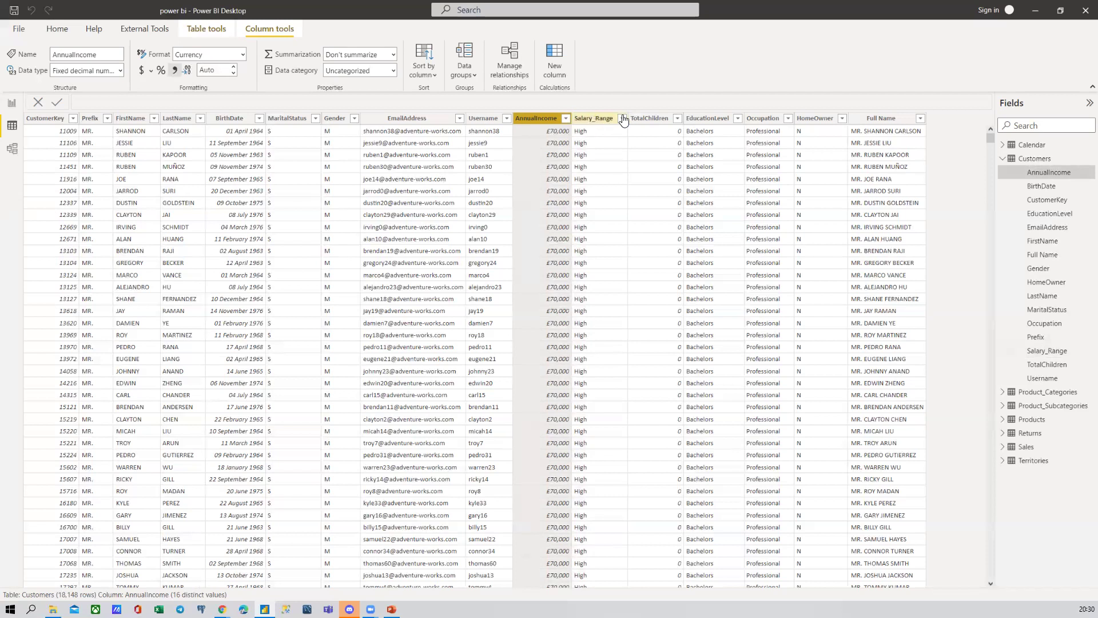
pyautogui.click(589, 121)
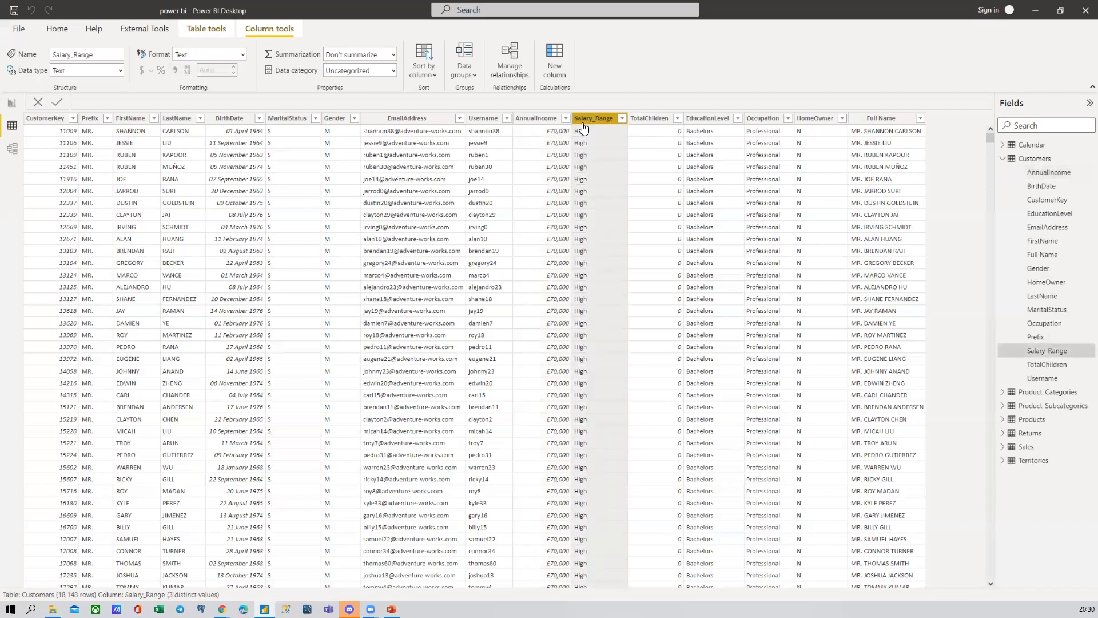
pyautogui.click(535, 120)
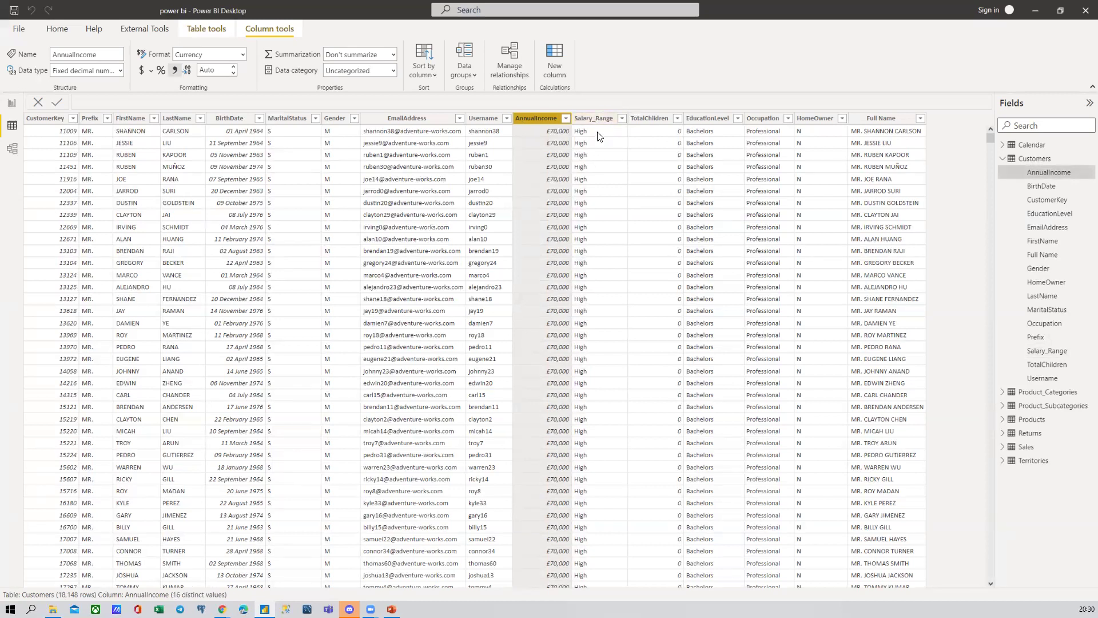
# Open the Customers query in Power Query, review the Salary_Range conditional column rules without changing them, and return to the data view
pyautogui.rightClick(1027, 162)
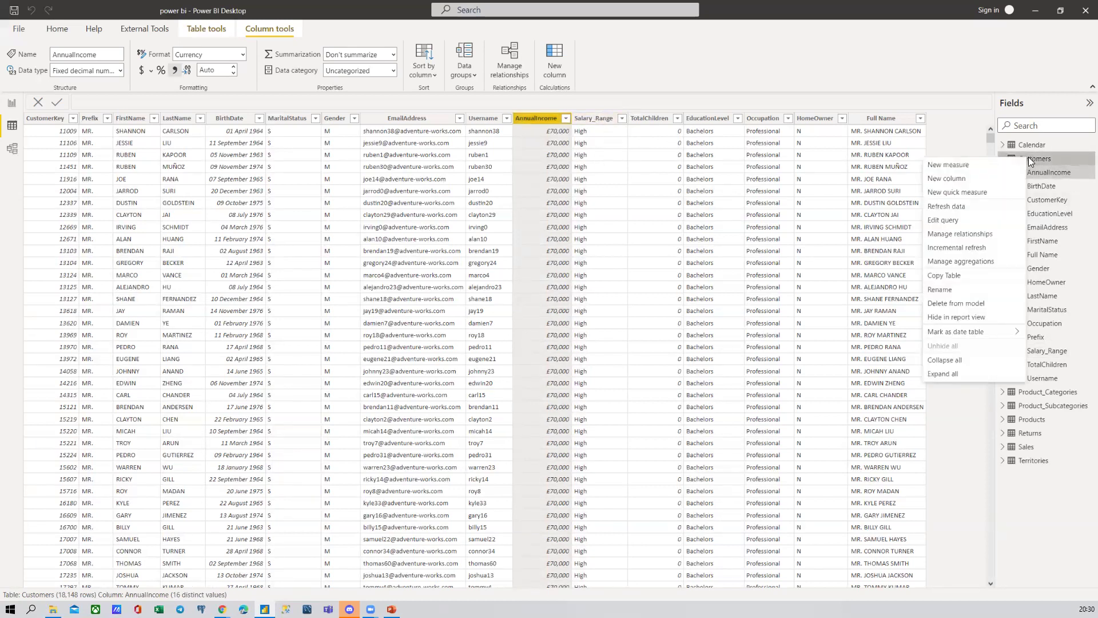
pyautogui.click(943, 221)
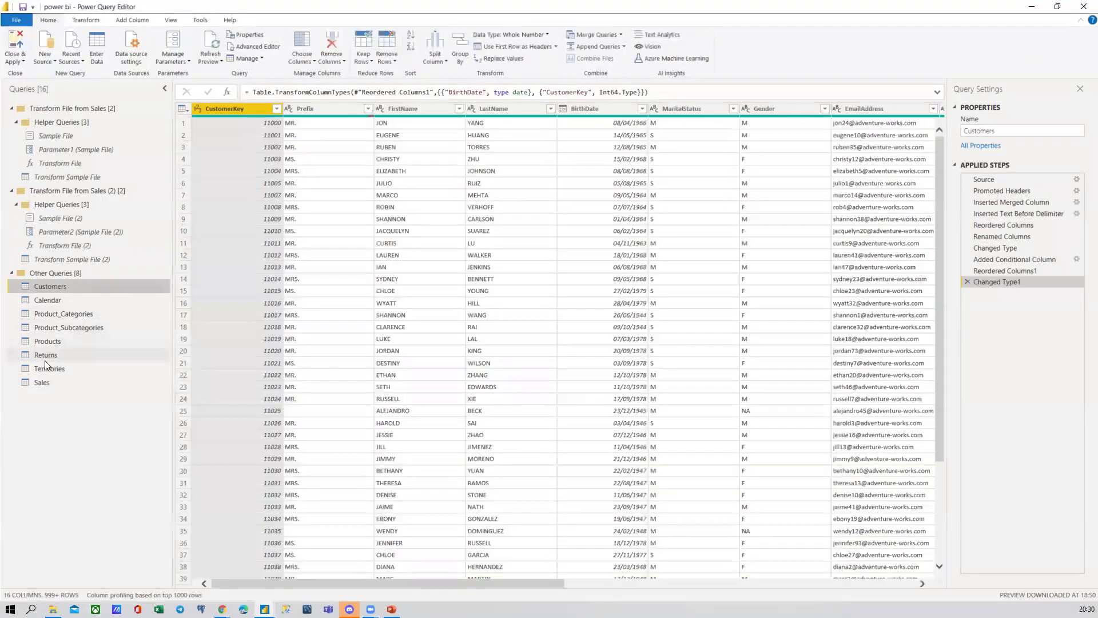
pyautogui.click(996, 259)
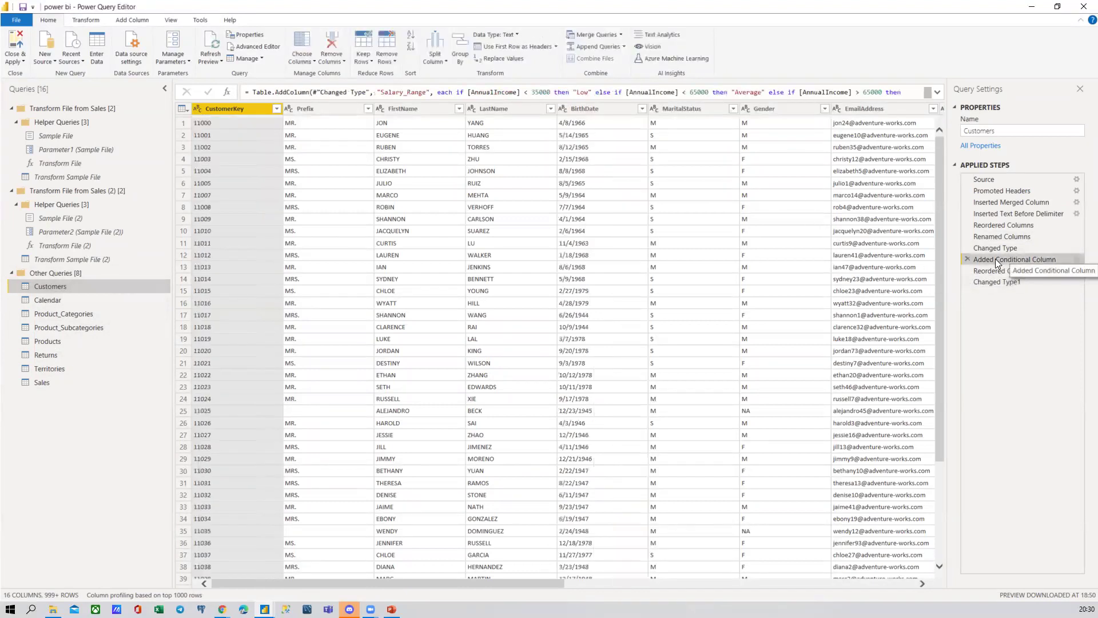
pyautogui.click(1077, 260)
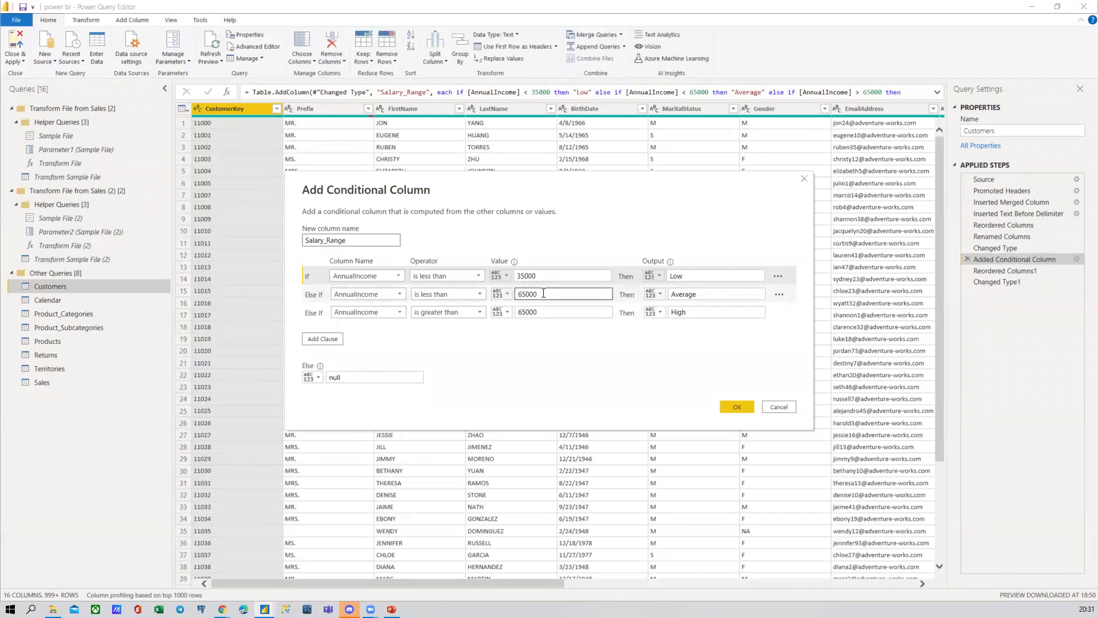
pyautogui.click(784, 406)
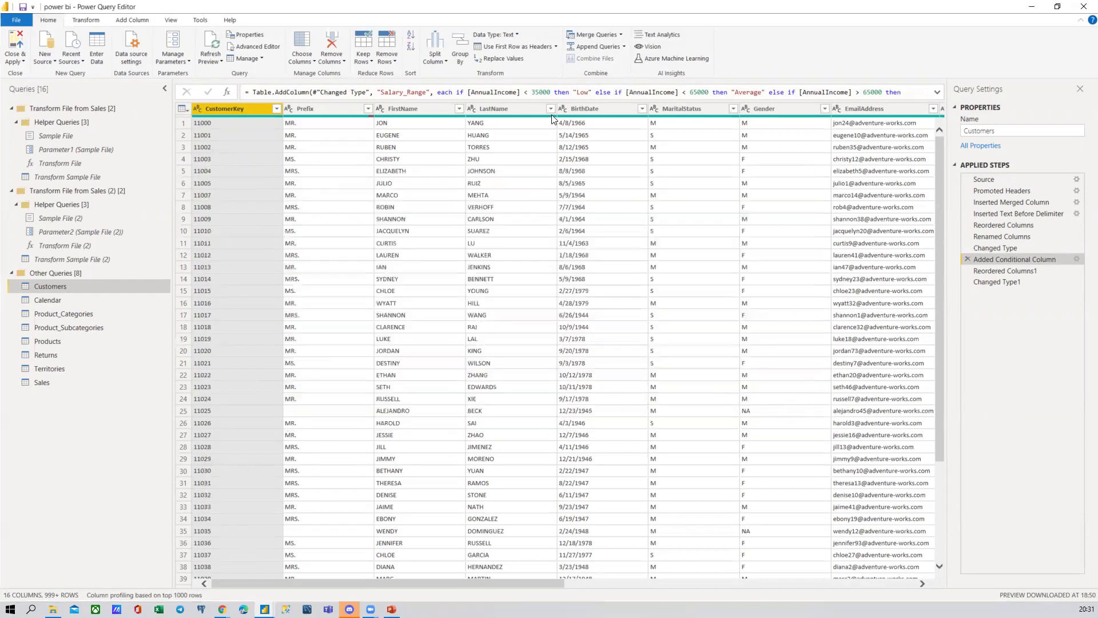
pyautogui.click(14, 58)
pyautogui.click(36, 99)
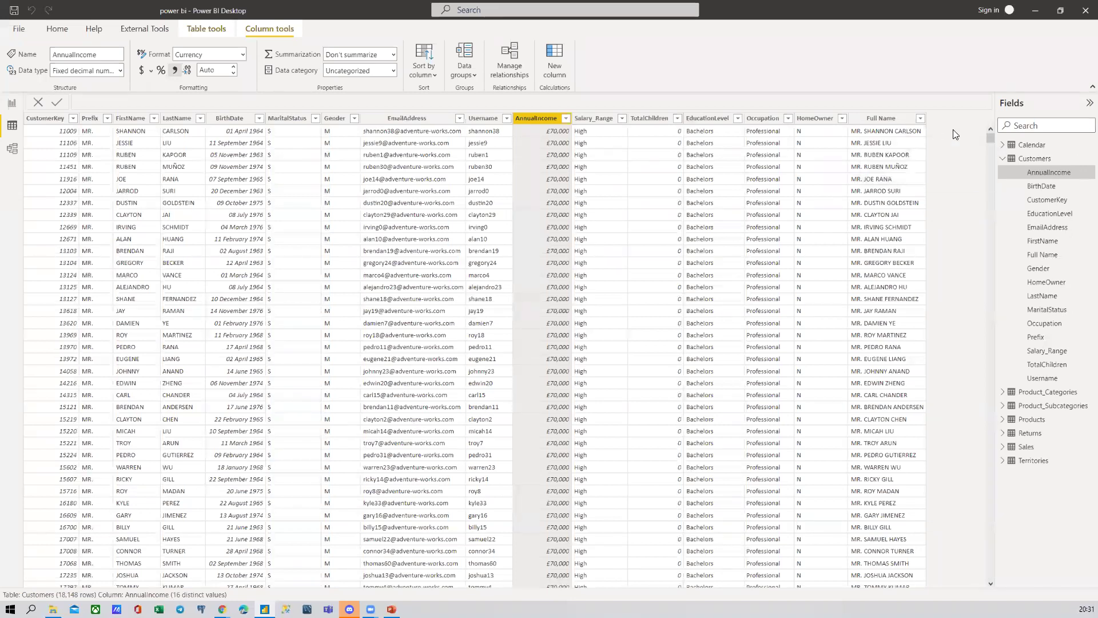
pyautogui.click(1003, 159)
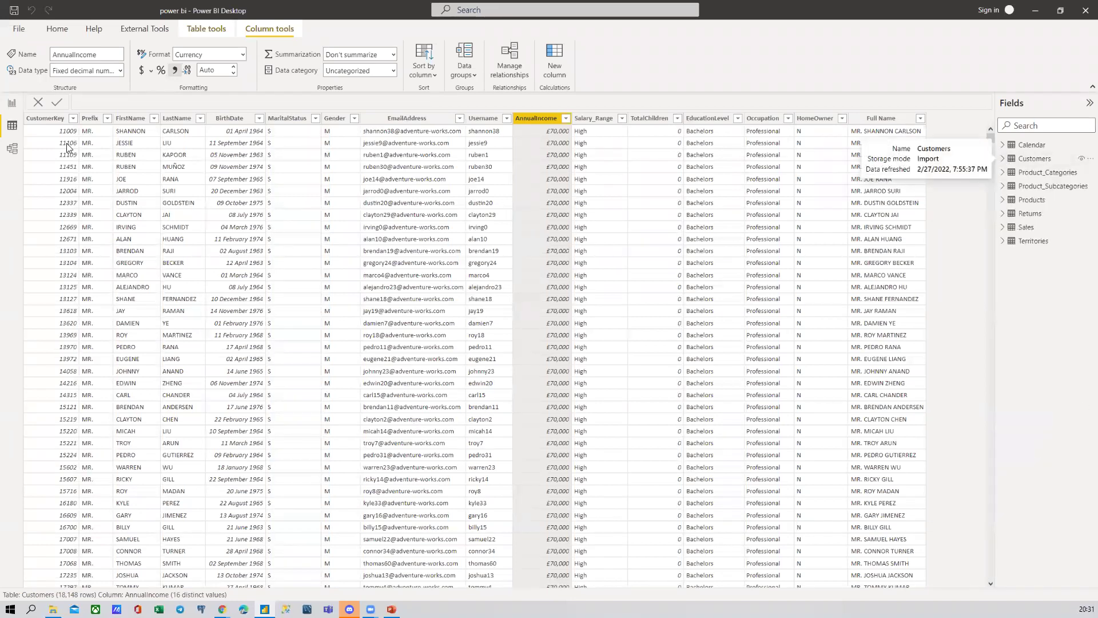
# Look through the report, data and model views, and review the options available for the Calendar table in report view
pyautogui.click(12, 104)
pyautogui.click(12, 127)
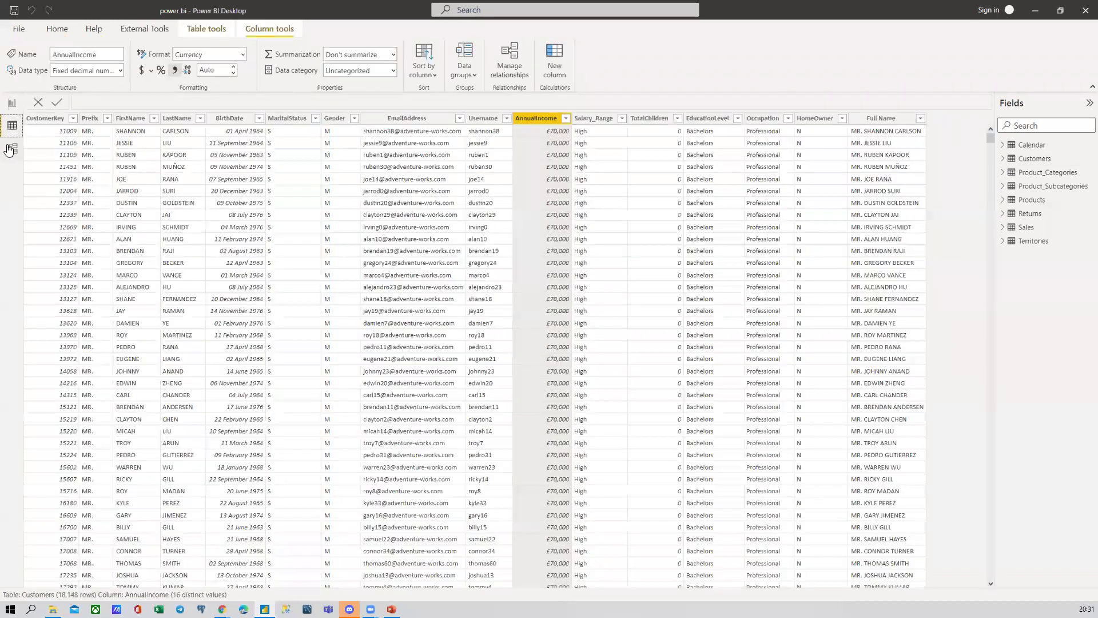
pyautogui.click(12, 149)
pyautogui.click(12, 104)
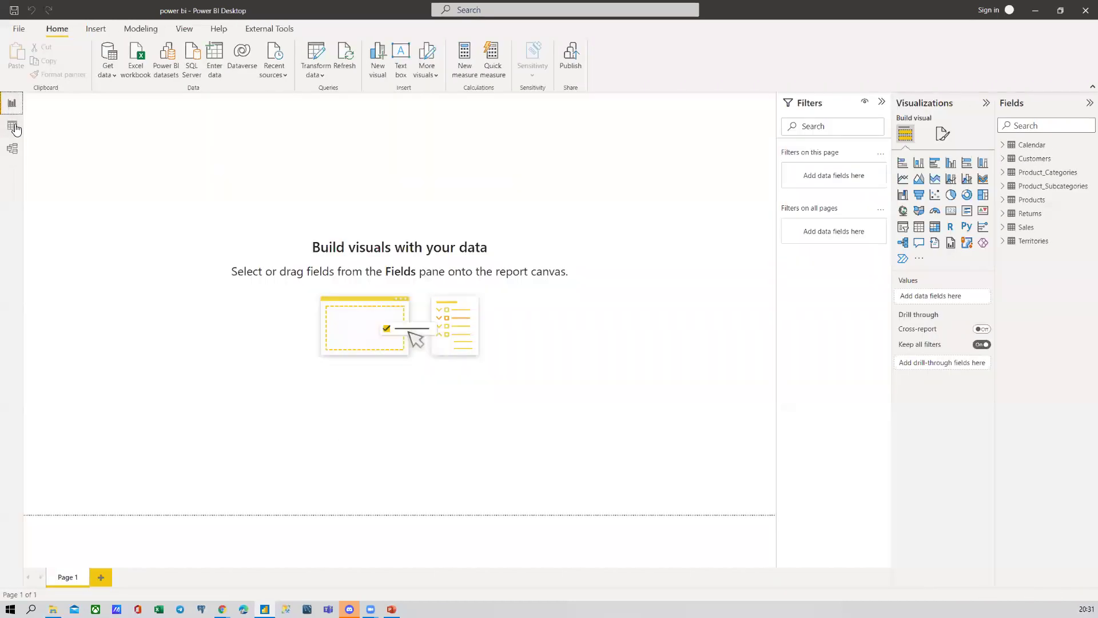
pyautogui.click(13, 124)
pyautogui.click(12, 148)
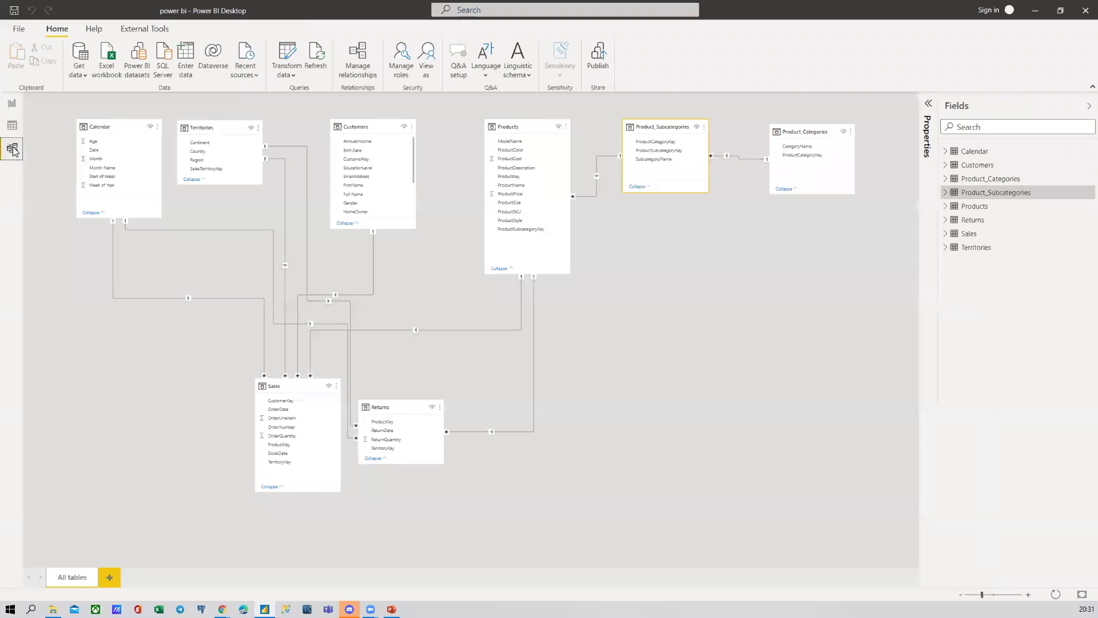
pyautogui.click(12, 104)
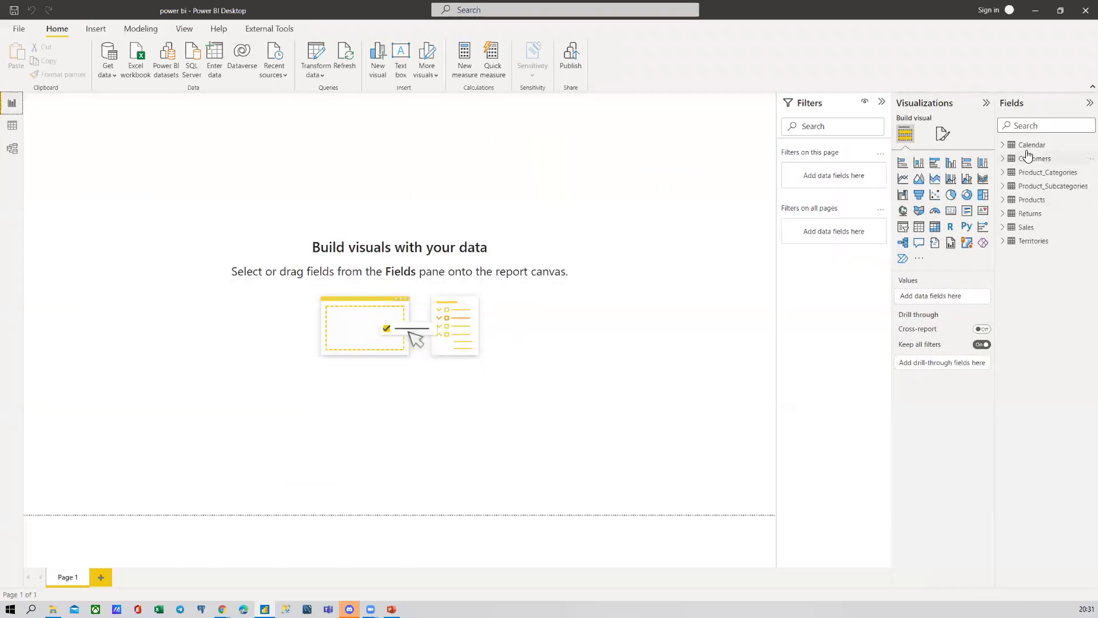
pyautogui.rightClick(1035, 143)
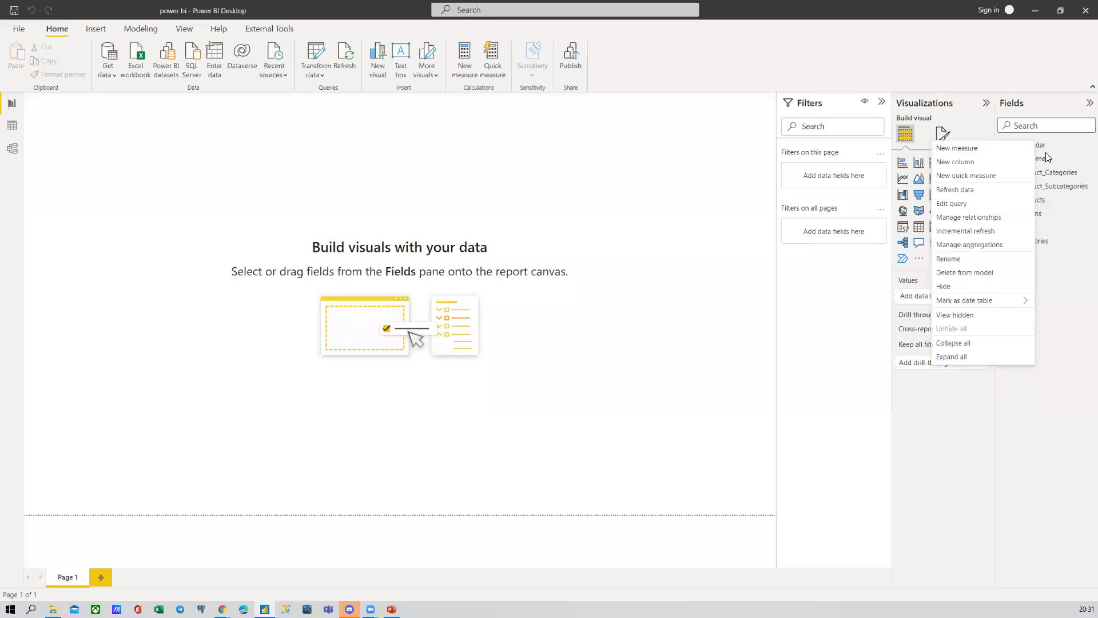
pyautogui.click(1061, 302)
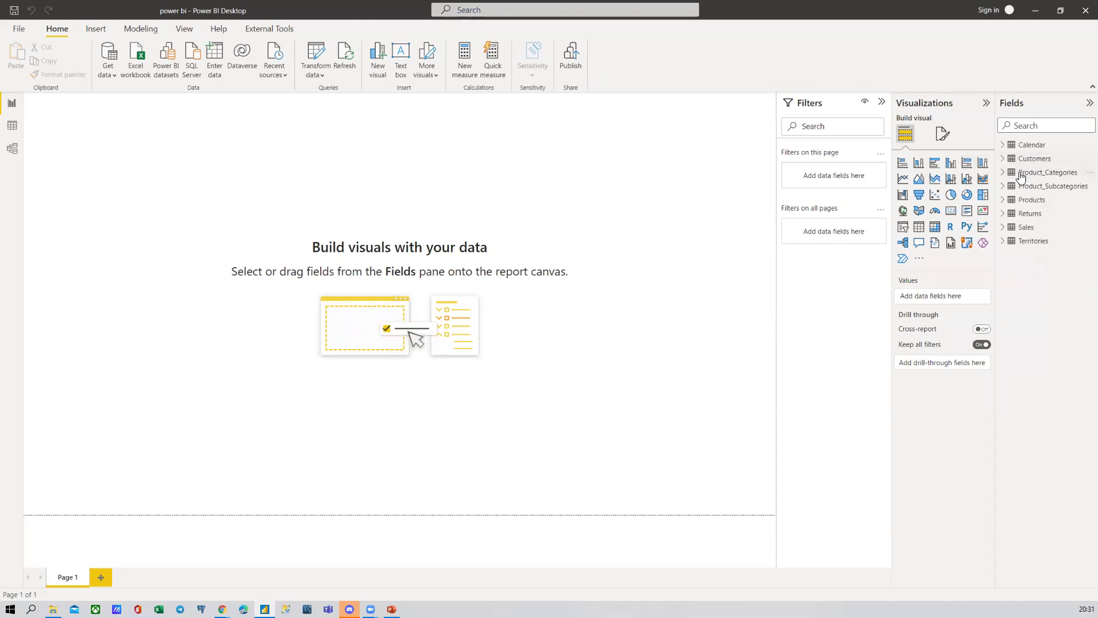
# Add a new calculated column to the Customers table in data view and start its formula with "Salary_range2 ="
pyautogui.click(12, 125)
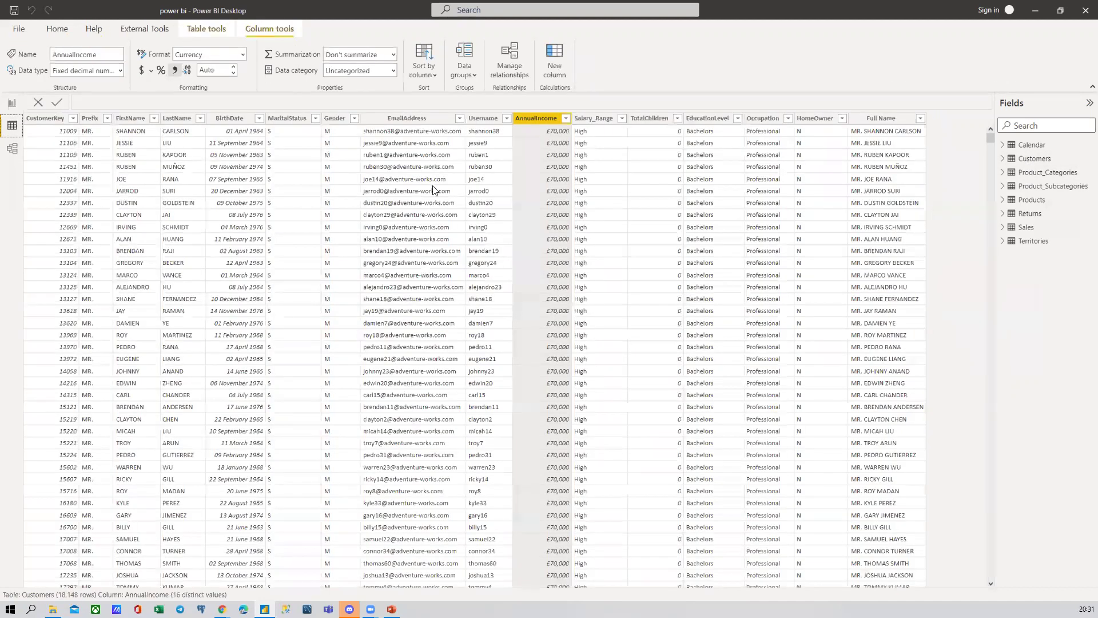
pyautogui.rightClick(1026, 159)
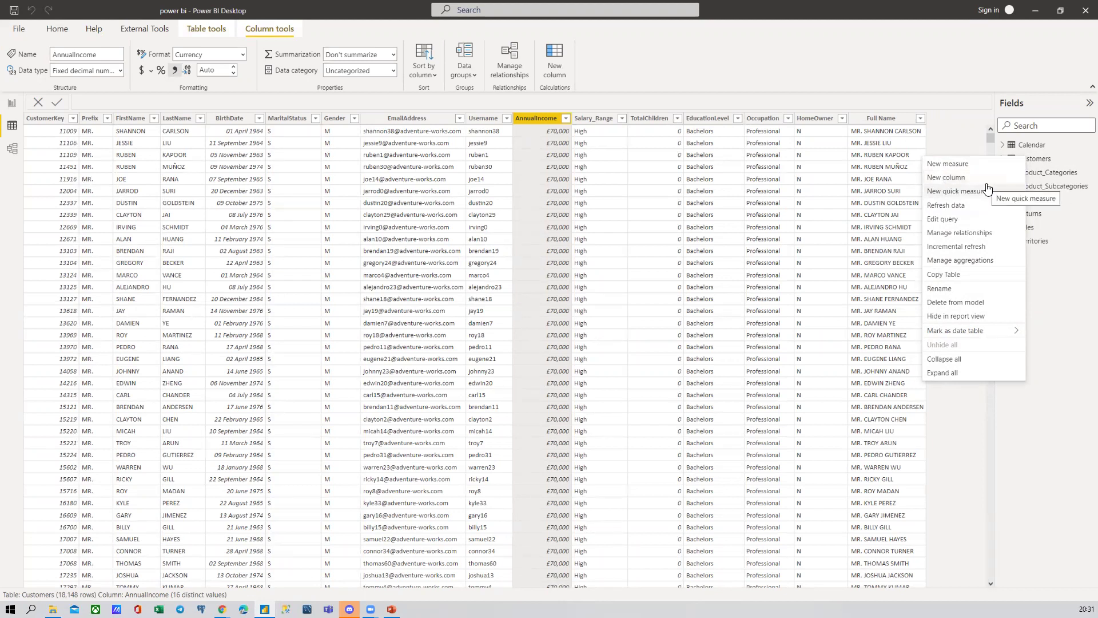
pyautogui.click(950, 179)
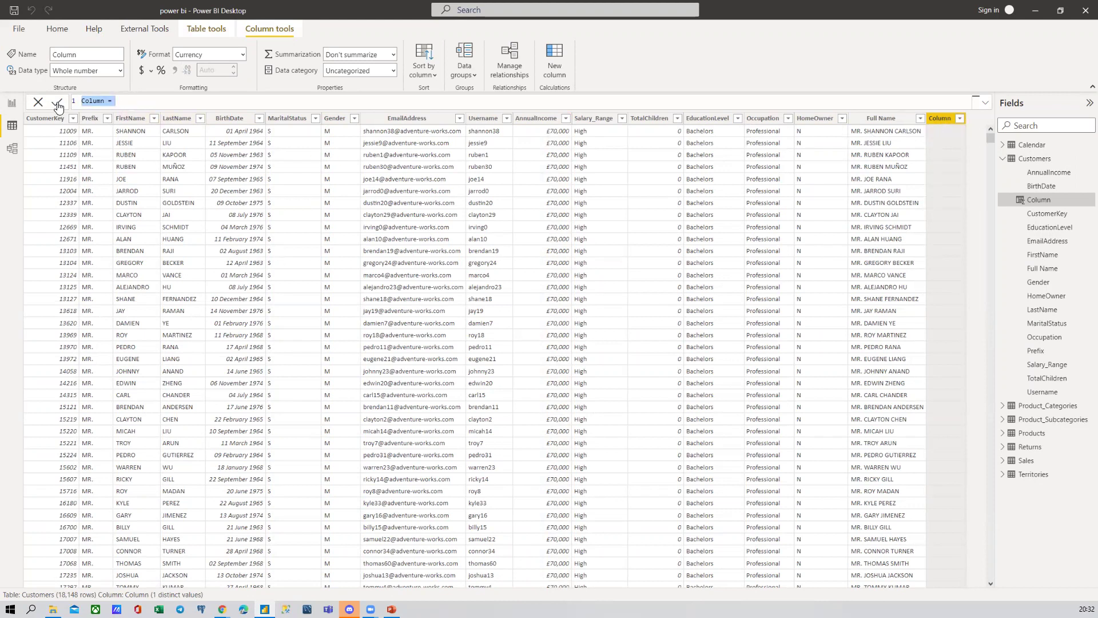
pyautogui.write('Salary_range2 =')
# Switch to the POWER BI STUDY SESSION deck in Chrome to consult the logical functions on slide 3, then return to Power BI
pyautogui.moveTo(222, 609)
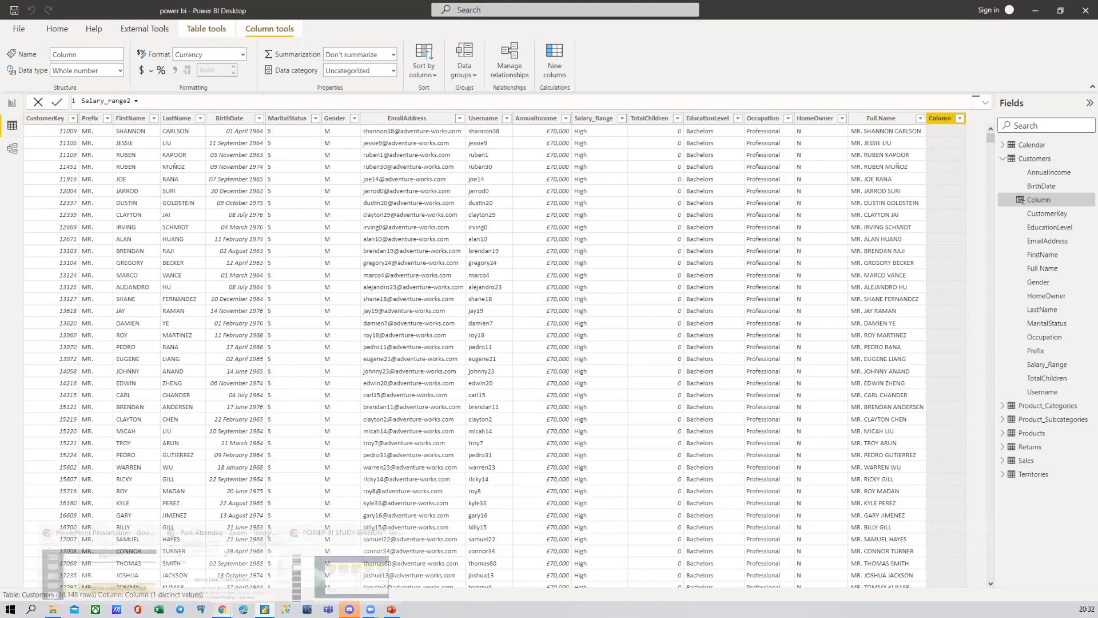
pyautogui.click(341, 563)
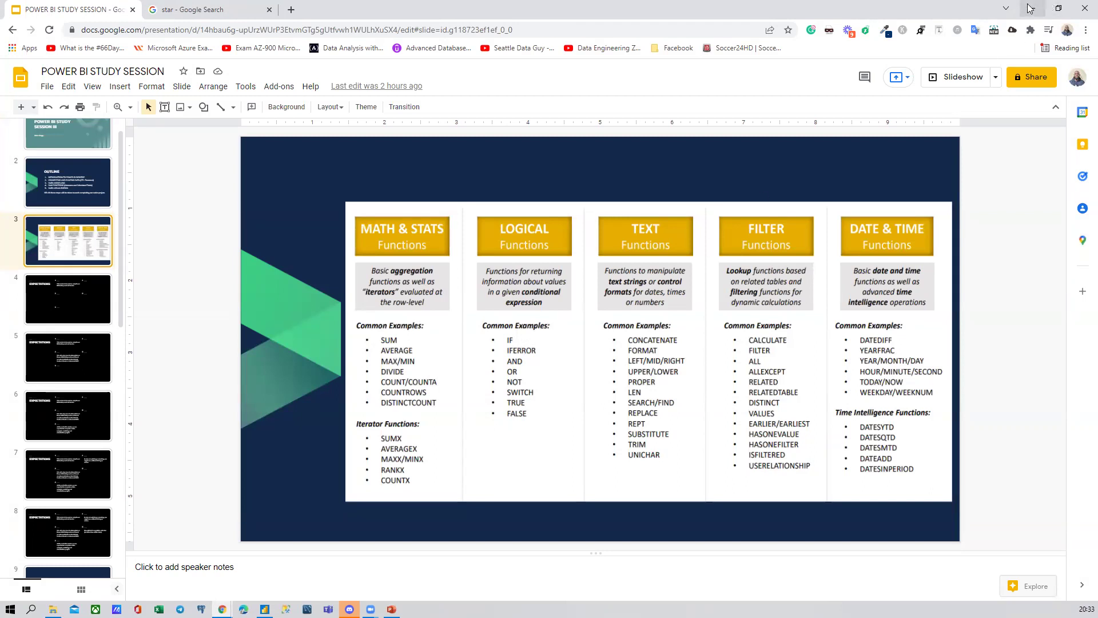
pyautogui.click(1029, 8)
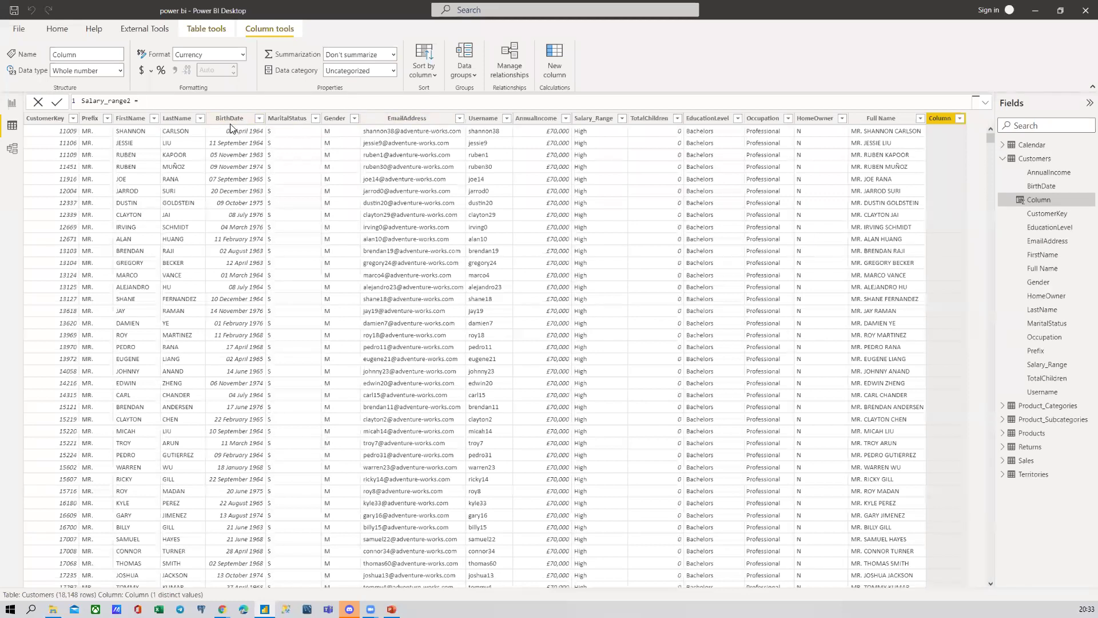
# Compare the suggested IF.EAGER, IFERROR and IF functions and insert IF with an opening bracket into the Salary_range2 formula
pyautogui.write('IF')
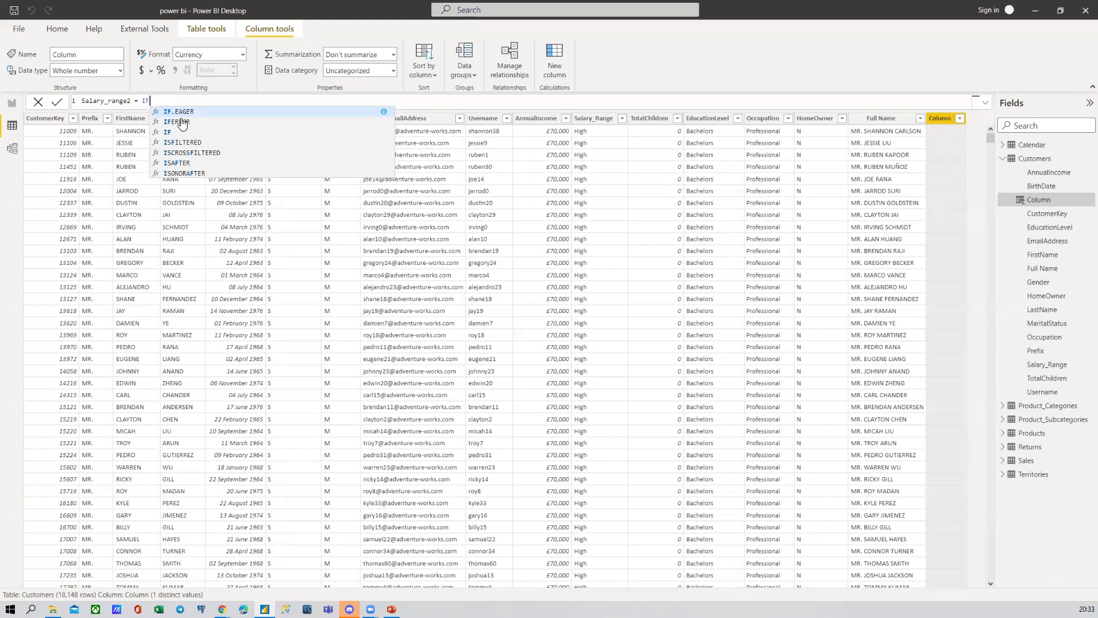
pyautogui.click(383, 112)
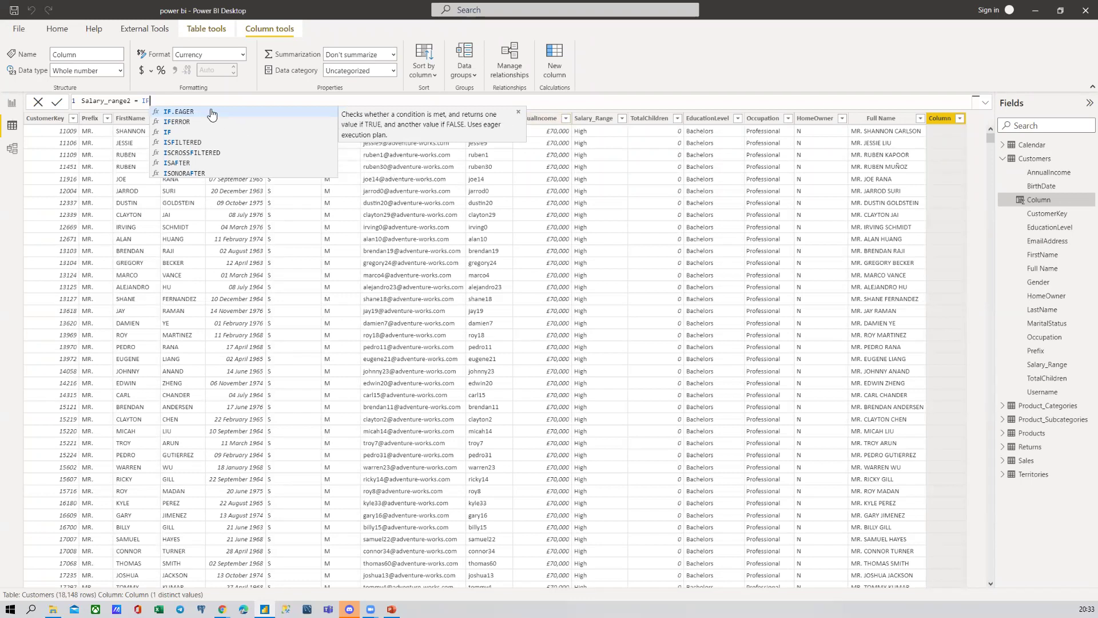
pyautogui.press('Down')
pyautogui.press('Down')
pyautogui.press('Down')
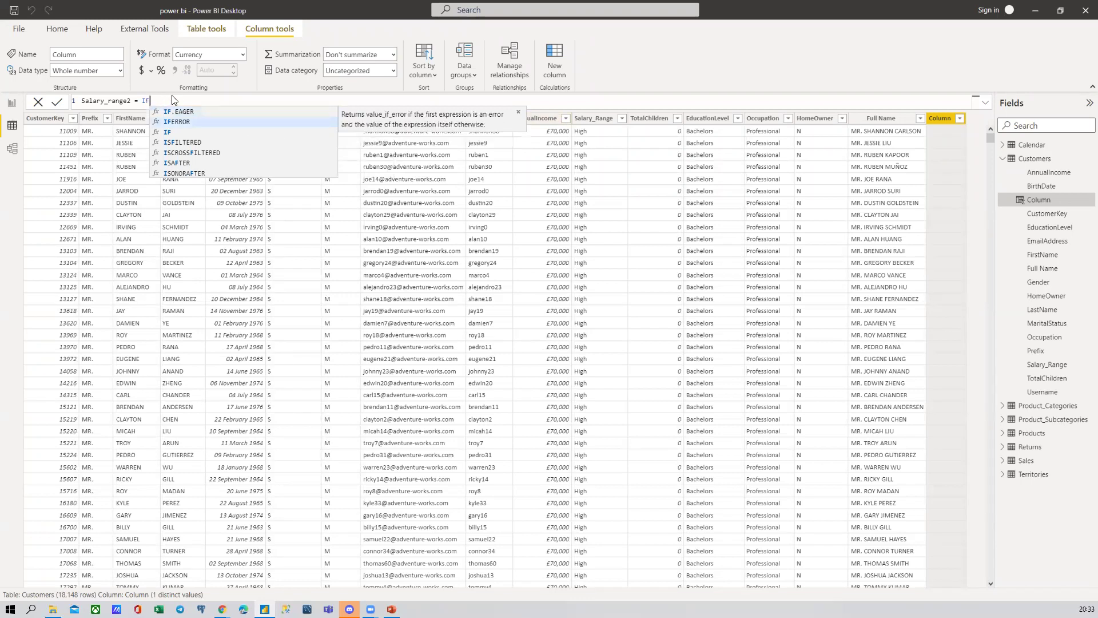
pyautogui.press('Up')
pyautogui.press('Up')
pyautogui.press('Down')
pyautogui.press('Up')
pyautogui.press('Down')
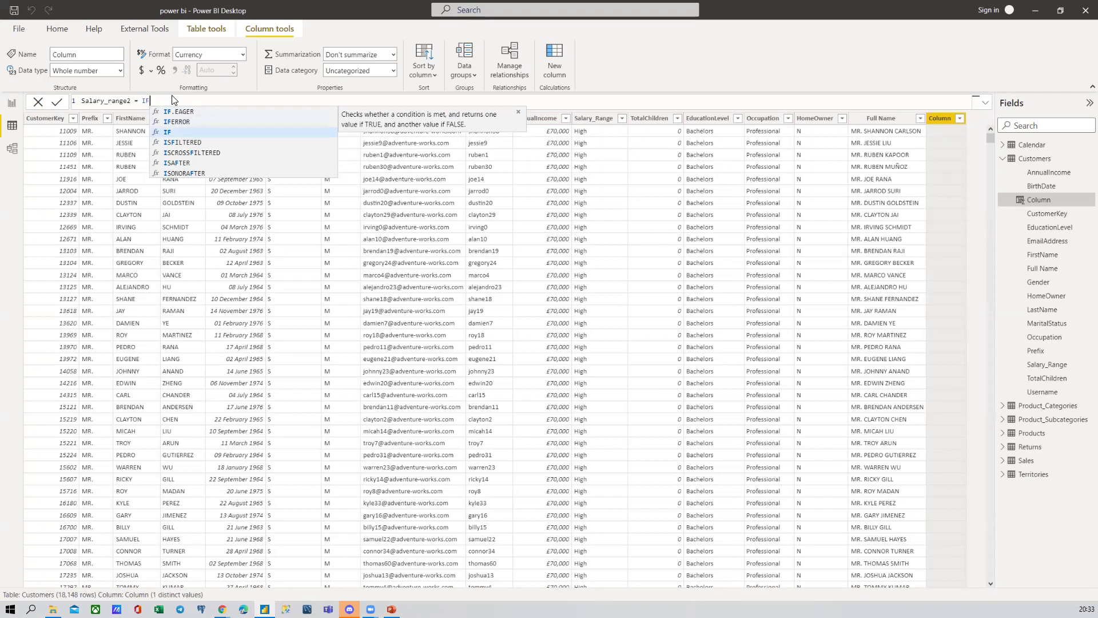
pyautogui.press('Tab')
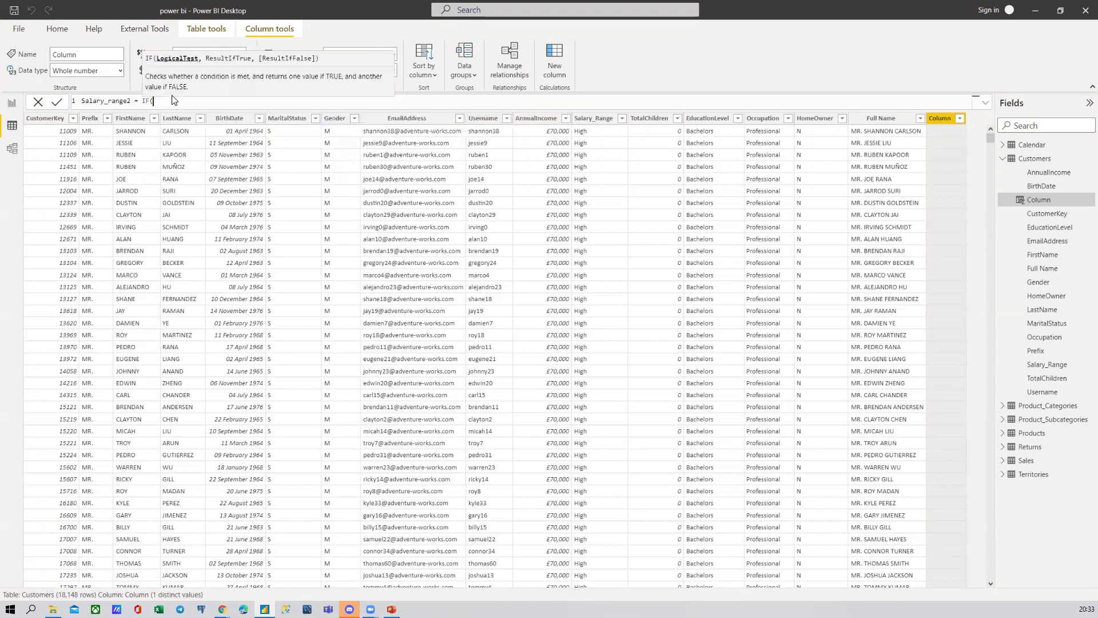
pyautogui.press('BackSpace')
pyautogui.write('(')
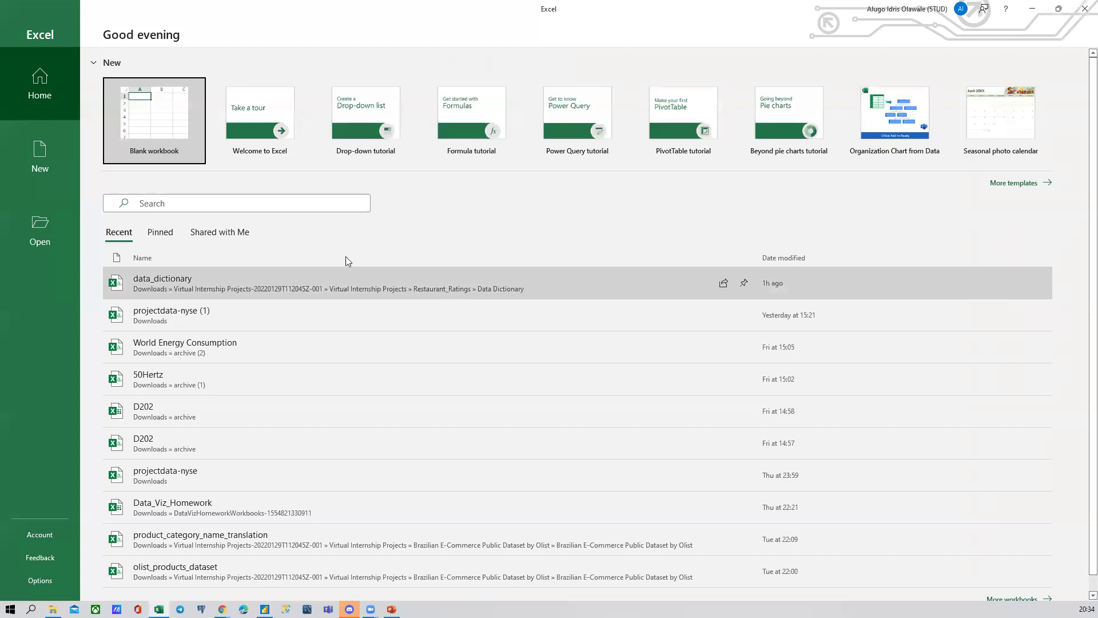
# Switch to Excel, start an =IF( formula in cell D3 of a blank workbook to review its arguments, and return to Power BI
pyautogui.click(163, 124)
pyautogui.click(117, 180)
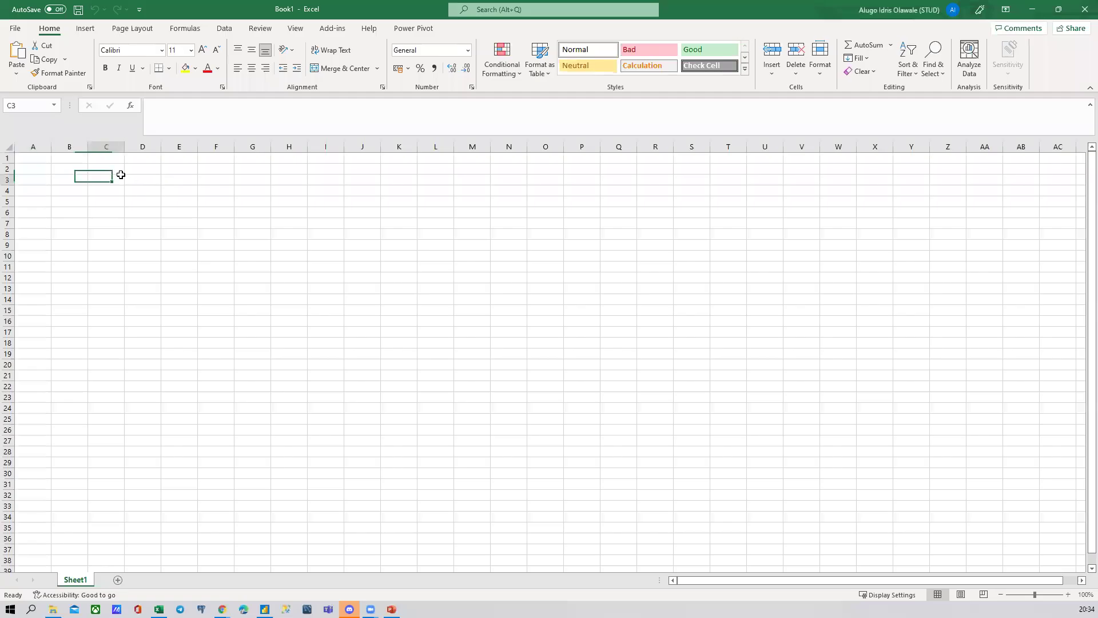
pyautogui.click(145, 180)
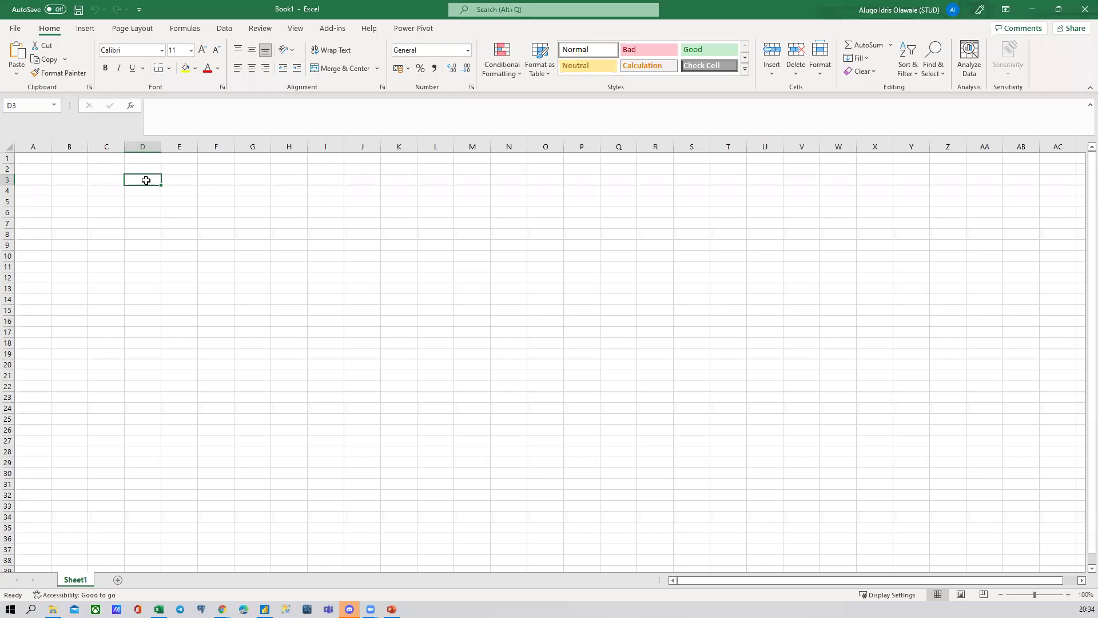
pyautogui.write('=')
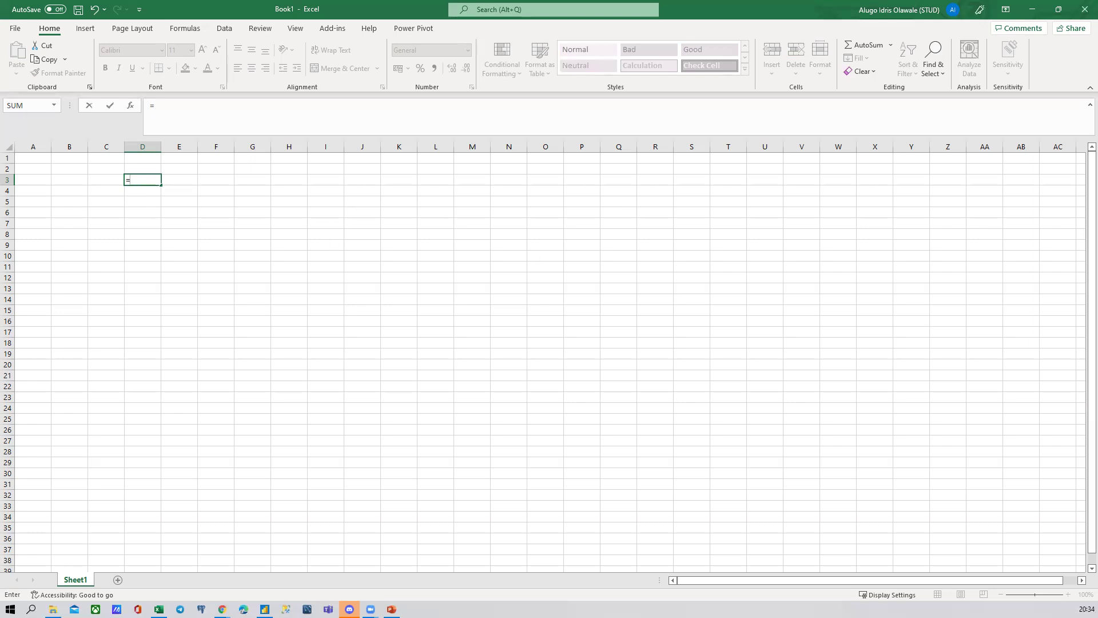
pyautogui.write('IF(')
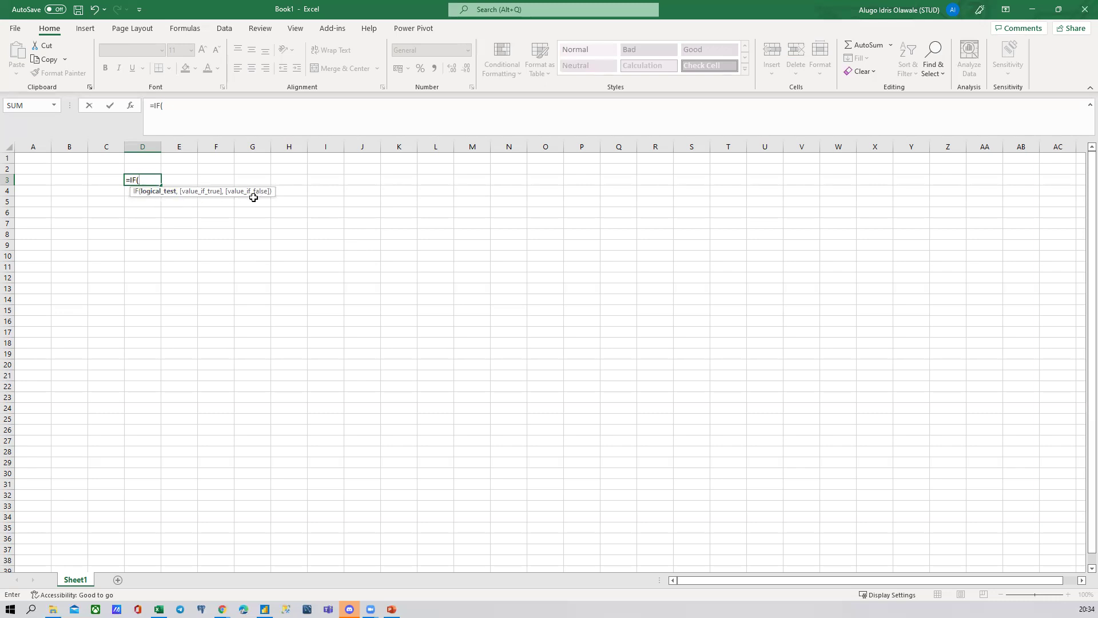
pyautogui.click(1032, 10)
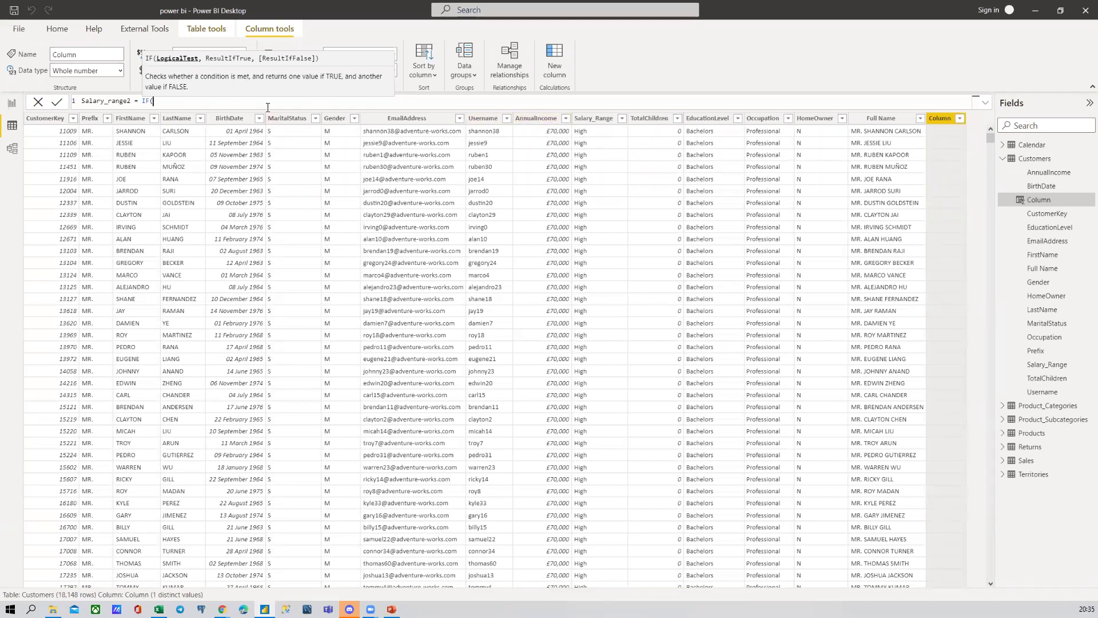
pyautogui.write('annua')
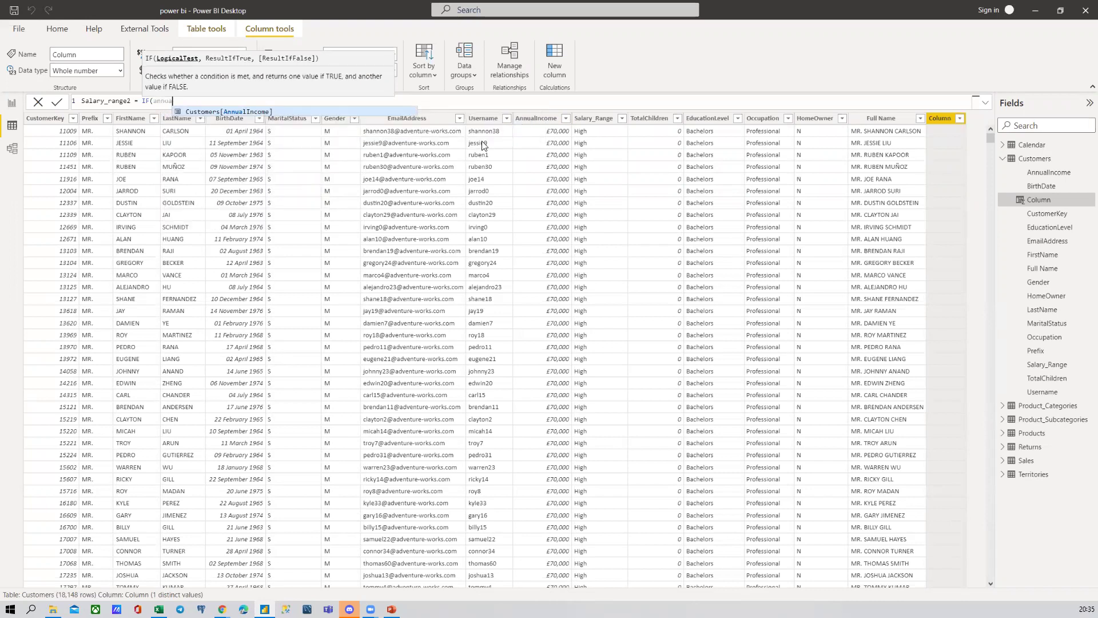
pyautogui.press('BackSpace')
pyautogui.press('BackSpace')
pyautogui.press('BackSpace')
pyautogui.press('BackSpace')
pyautogui.press('BackSpace')
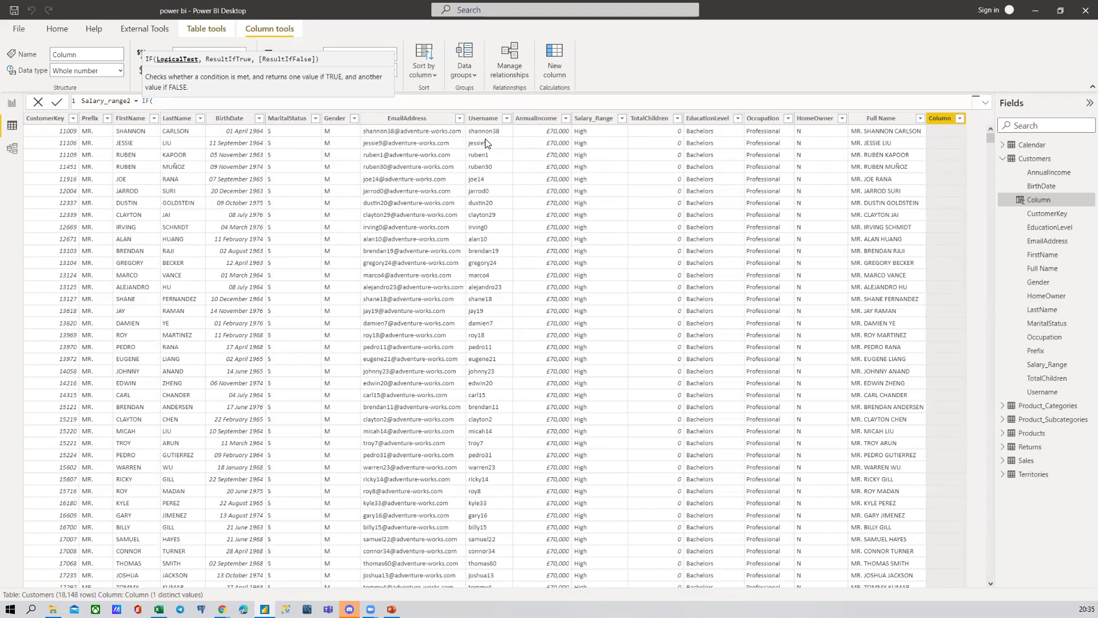
# Set the IF's first condition to Customers[AnnualIncome]<35000 with "Low" as the result if true
pyautogui.write('IF(income')
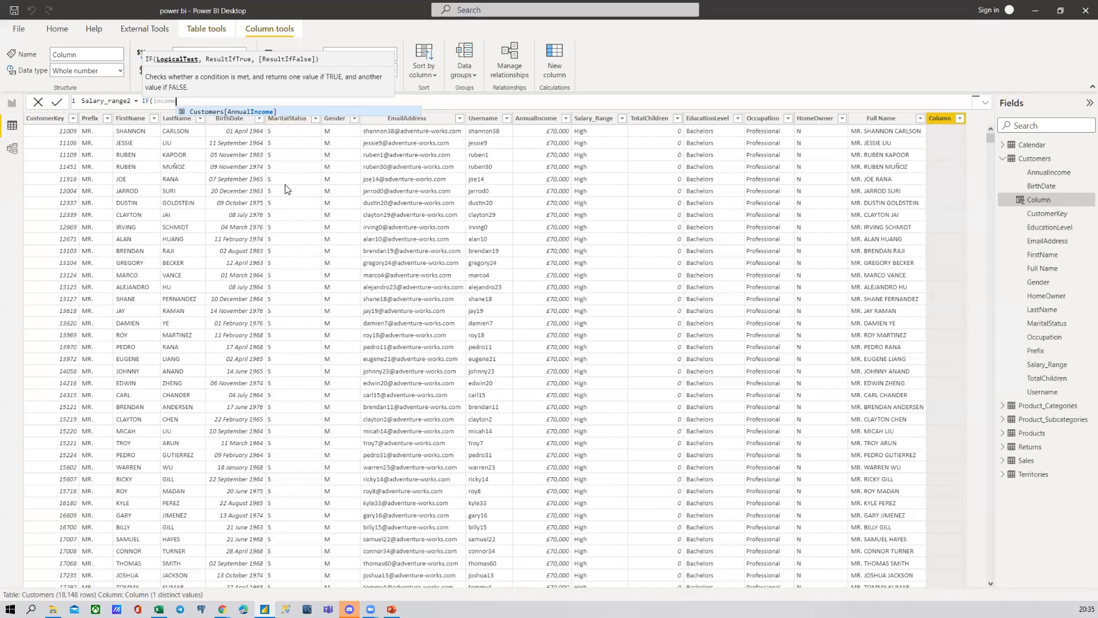
pyautogui.press('Tab')
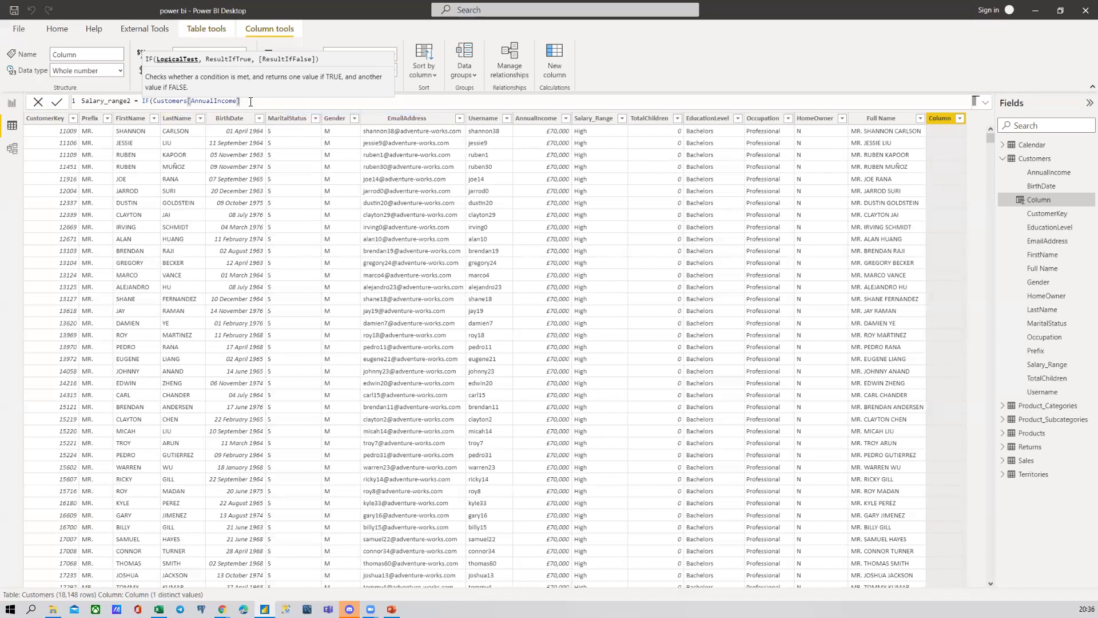
pyautogui.write('<35000')
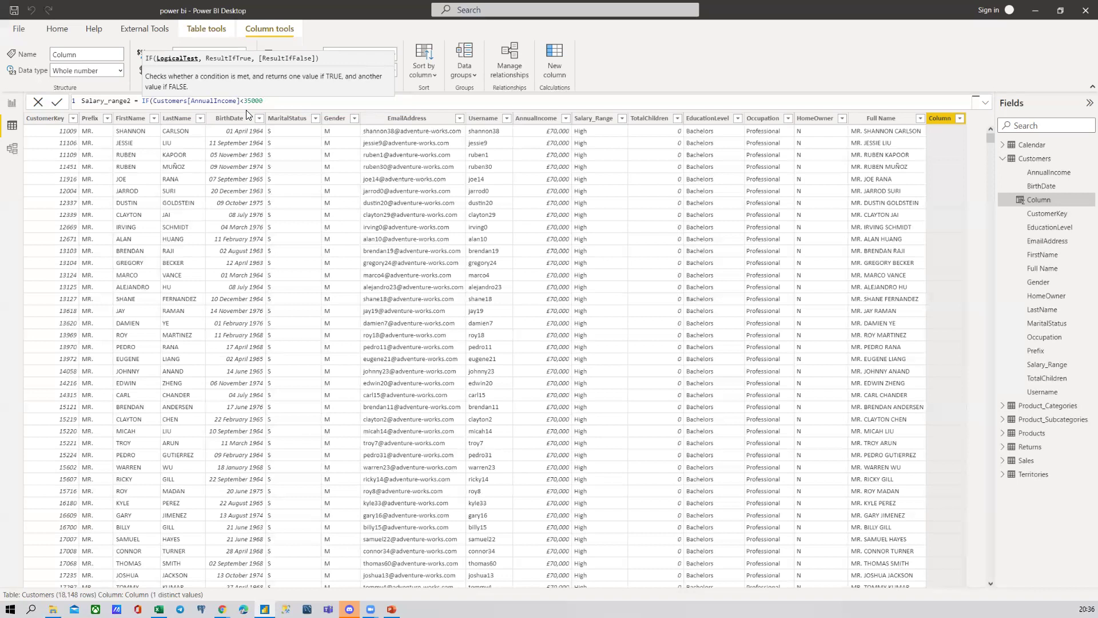
pyautogui.write(',')
pyautogui.write('""')
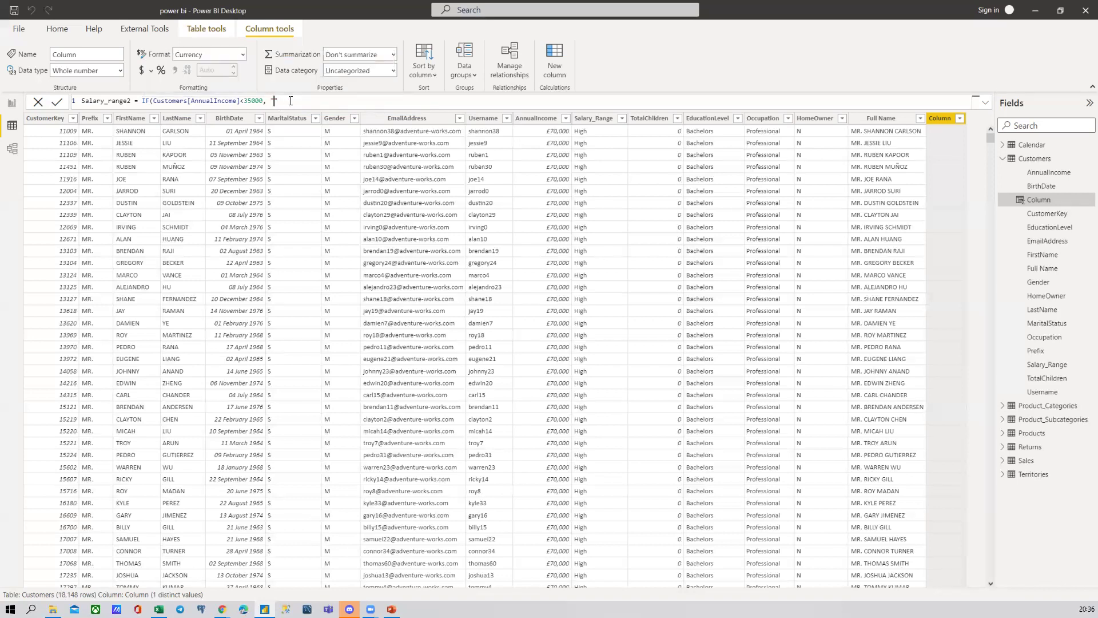
pyautogui.write('Low",')
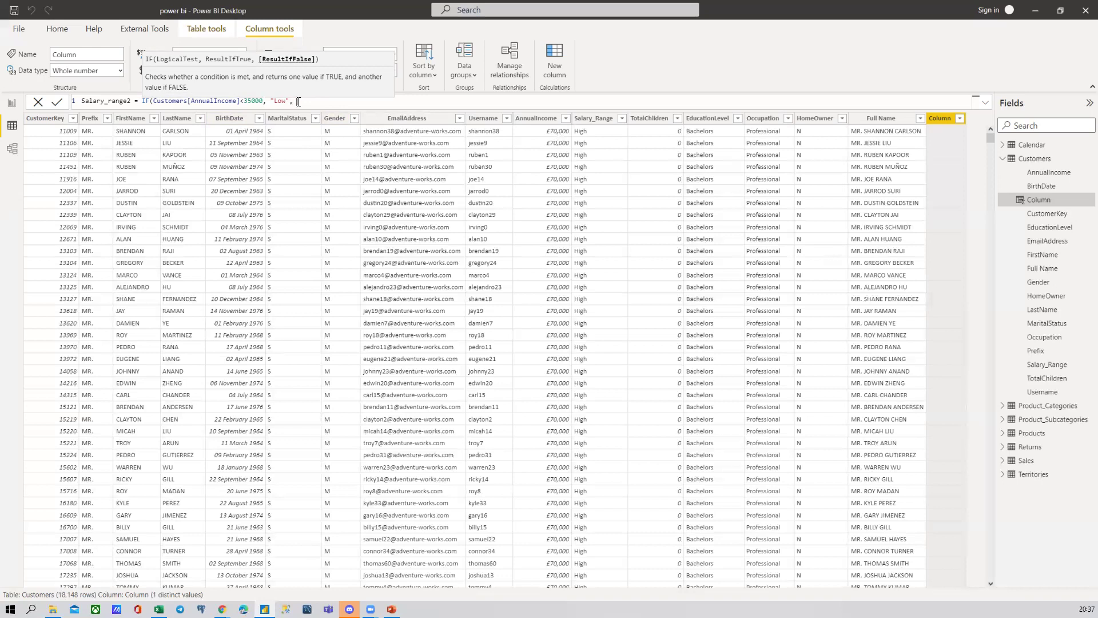
pyautogui.write('Customers[AnnualIncome]')
pyautogui.write('< 65000,')
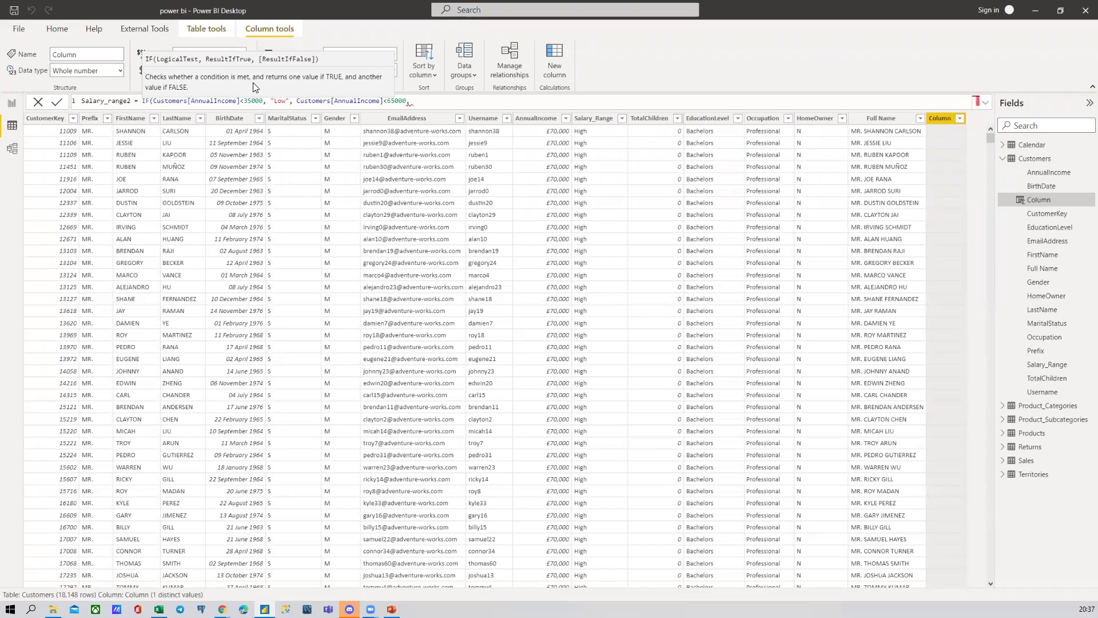
pyautogui.press('BackSpace')
pyautogui.press('BackSpace')
pyautogui.press('BackSpace')
pyautogui.press('BackSpace')
pyautogui.press('BackSpace')
pyautogui.press('BackSpace')
pyautogui.press('BackSpace')
pyautogui.press('BackSpace')
pyautogui.press('BackSpace')
pyautogui.press('BackSpace')
pyautogui.press('BackSpace')
pyautogui.press('BackSpace')
pyautogui.press('BackSpace')
pyautogui.press('BackSpace')
pyautogui.press('BackSpace')
pyautogui.press('BackSpace')
pyautogui.press('BackSpace')
pyautogui.press('BackSpace')
pyautogui.press('BackSpace')
pyautogui.press('BackSpace')
pyautogui.press('BackSpace')
pyautogui.press('BackSpace')
pyautogui.press('BackSpace')
pyautogui.press('BackSpace')
pyautogui.press('BackSpace')
pyautogui.press('BackSpace')
pyautogui.press('BackSpace')
pyautogui.press('BackSpace')
pyautogui.press('BackSpace')
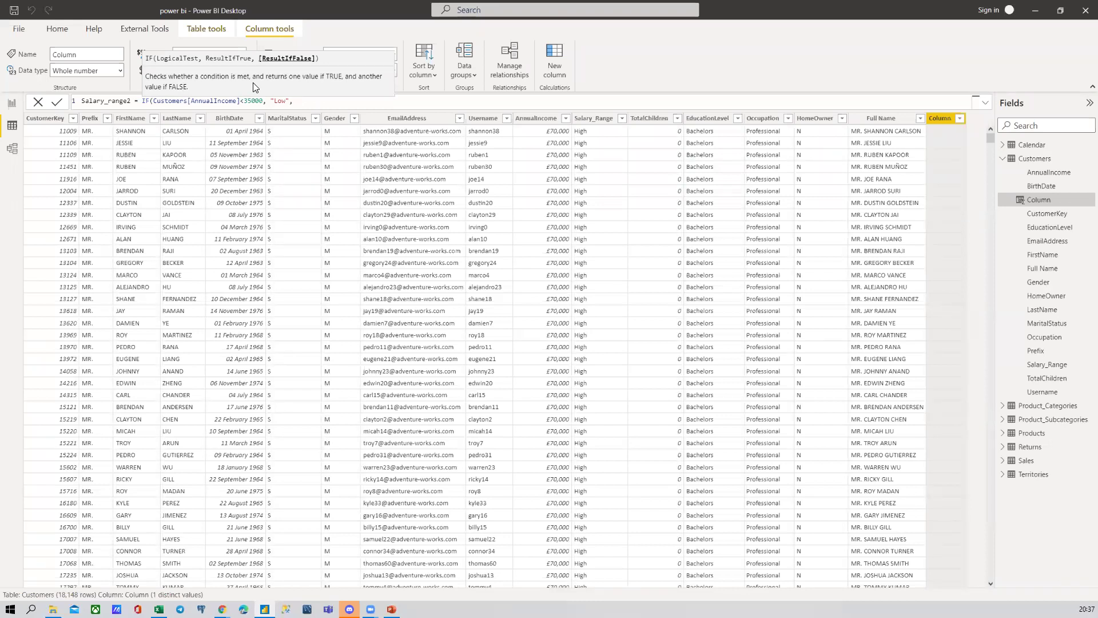
# Nest a second IF as the false result, returning "Average" when Customers[AnnualIncome]<65000
pyautogui.write('if')
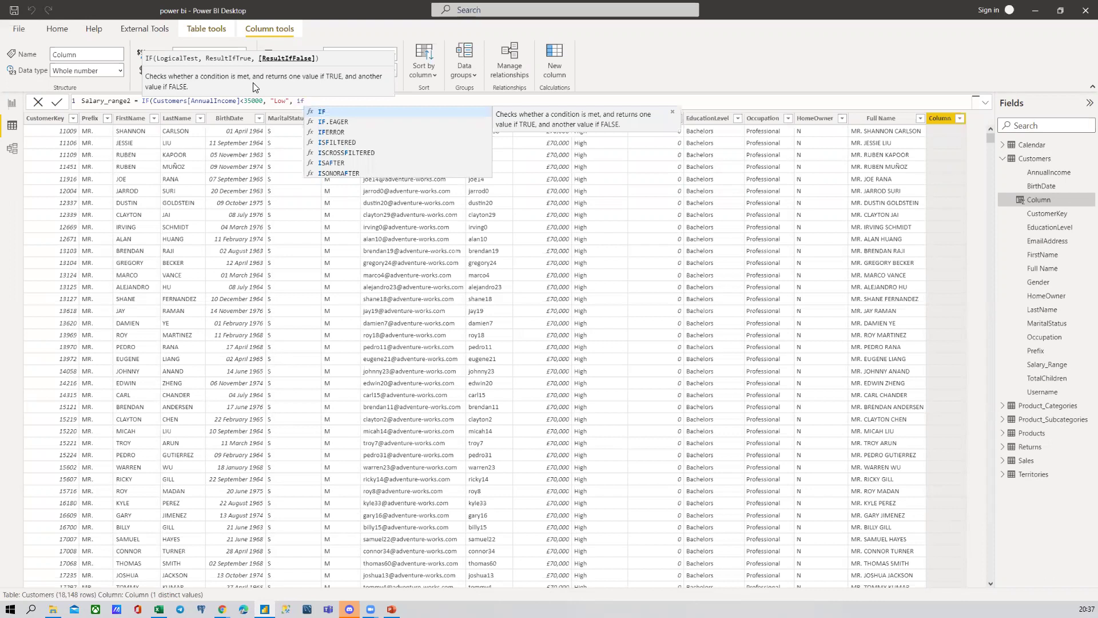
pyautogui.press('Tab')
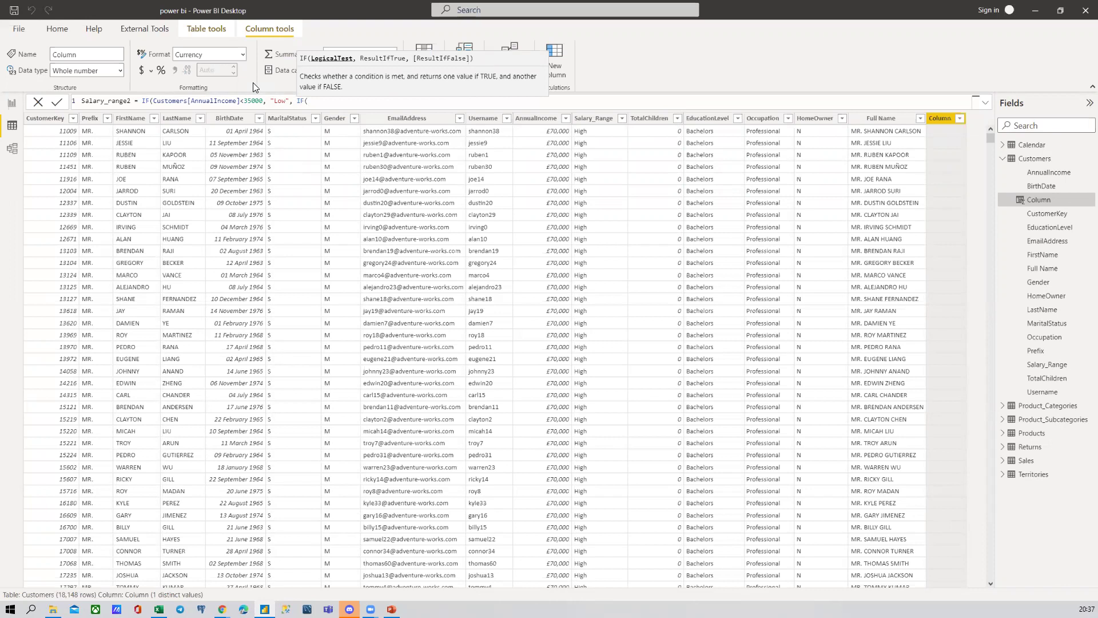
pyautogui.write('Customers[AnnualIncome]<65000,')
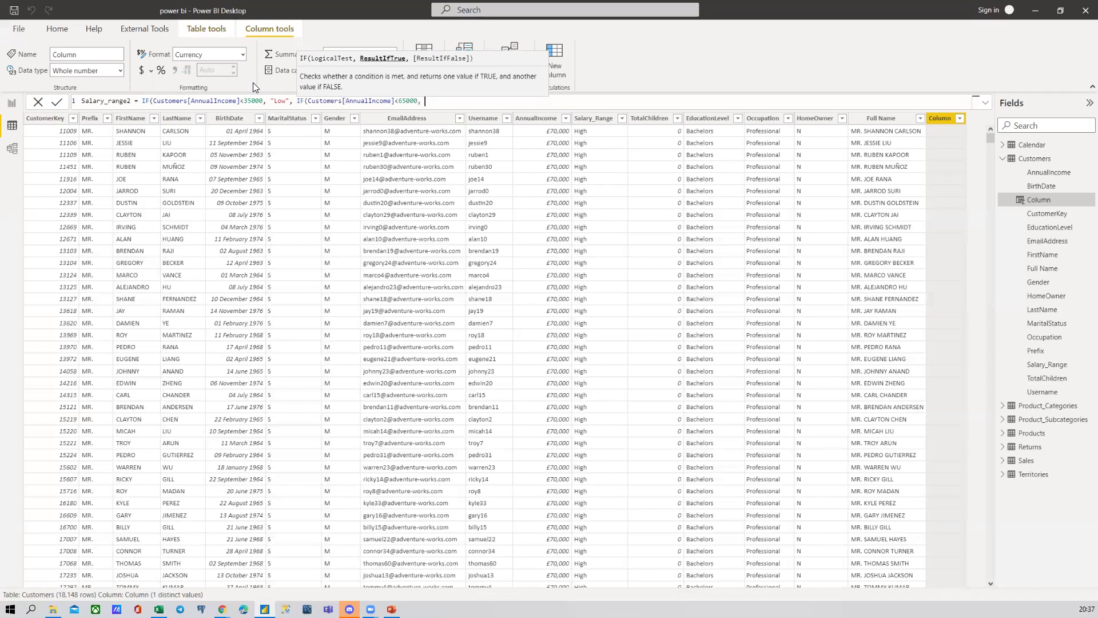
pyautogui.write(' ""')
pyautogui.click(463, 101)
pyautogui.write('Average"')
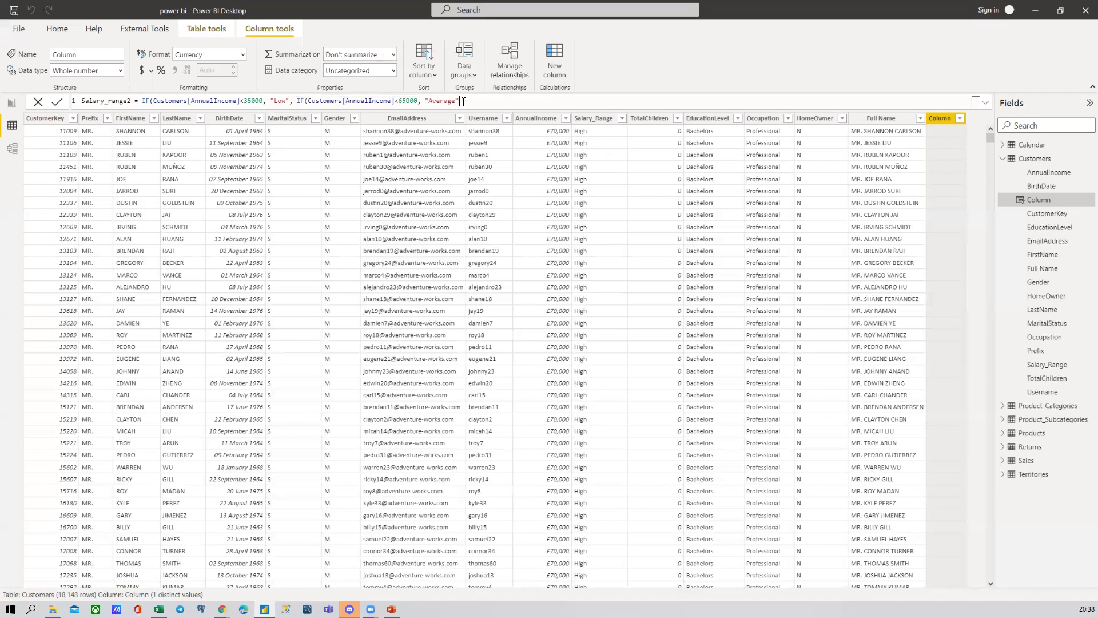
pyautogui.write(',')
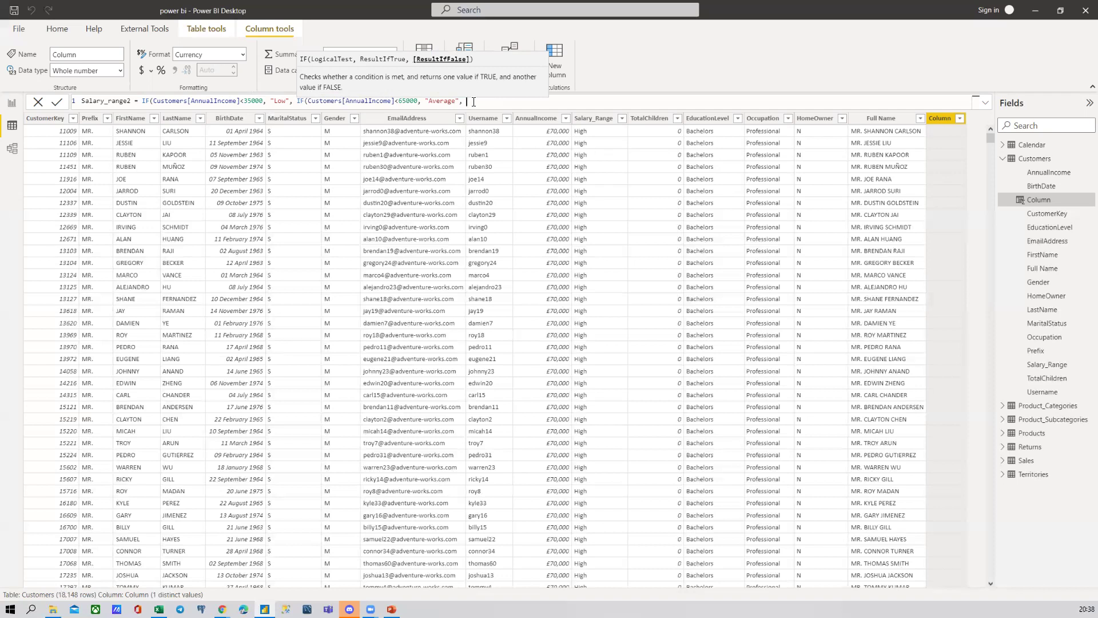
# Nest a third IF returning "High" when Customers[AnnualIncome]>=65000, close all brackets and commit the Salary_range2 formula
pyautogui.write('IF')
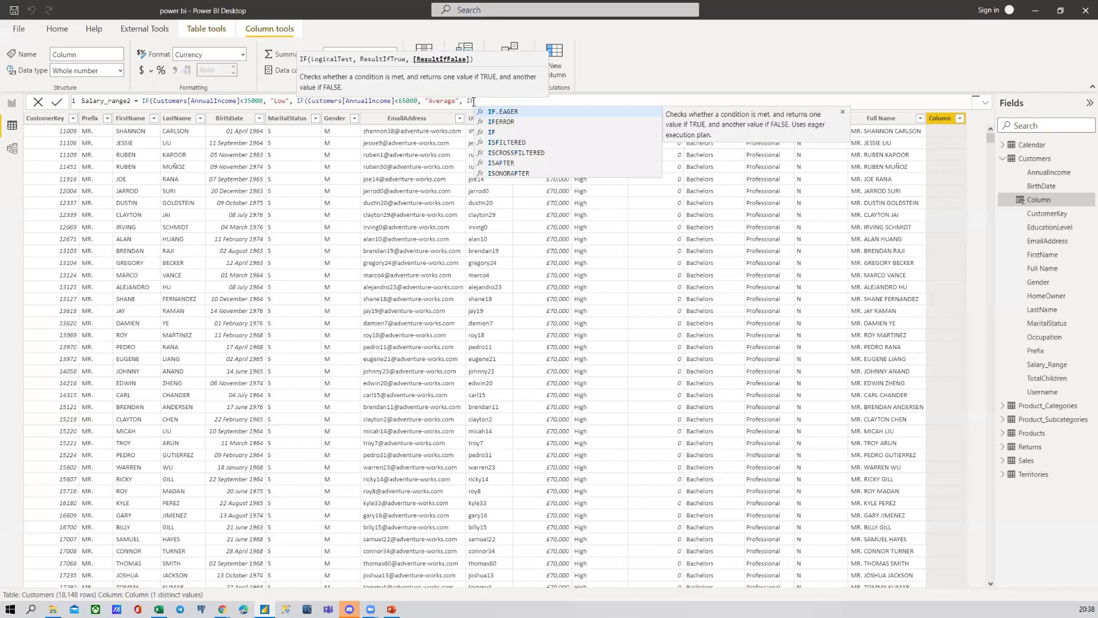
pyautogui.write('(Customers[AnnualIncome]')
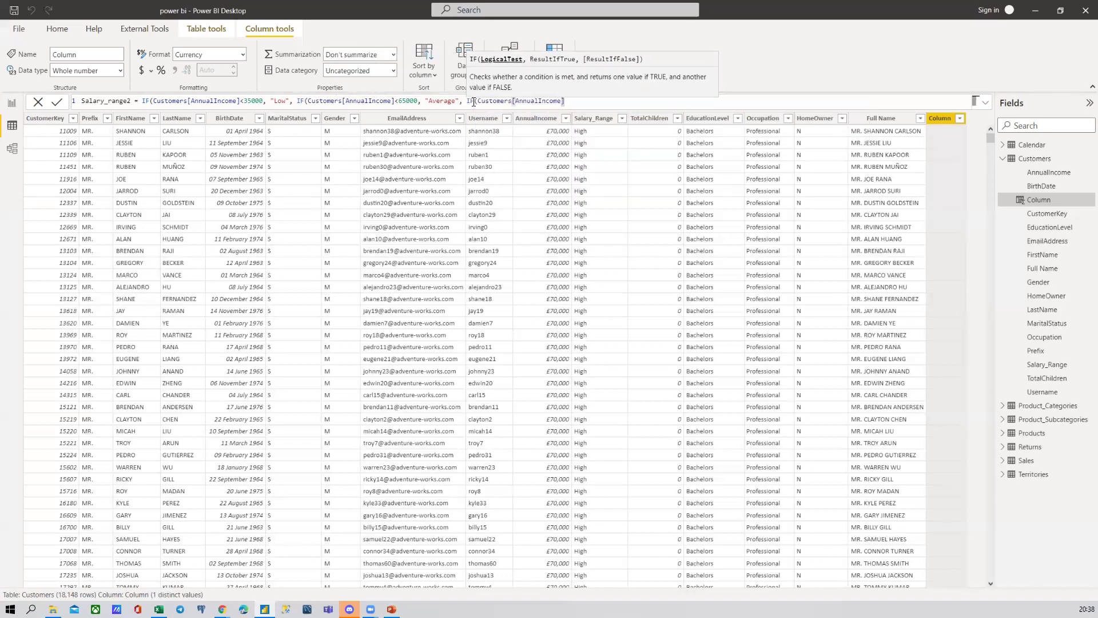
pyautogui.write('>=65000')
pyautogui.write(',')
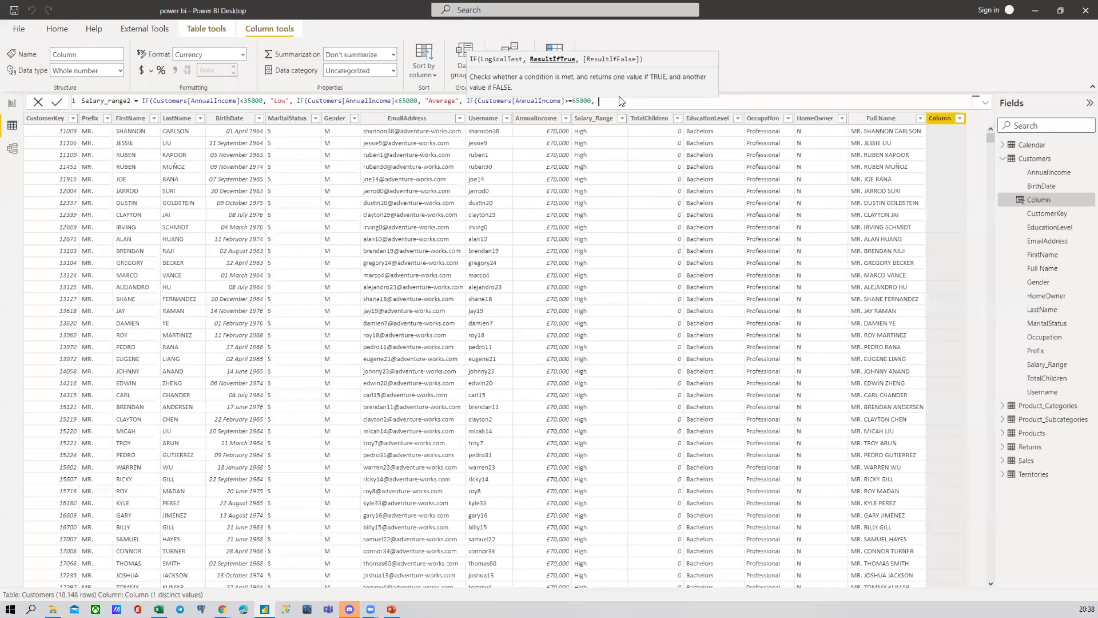
pyautogui.write(' ""')
pyautogui.press('Left')
pyautogui.write('hIGH')
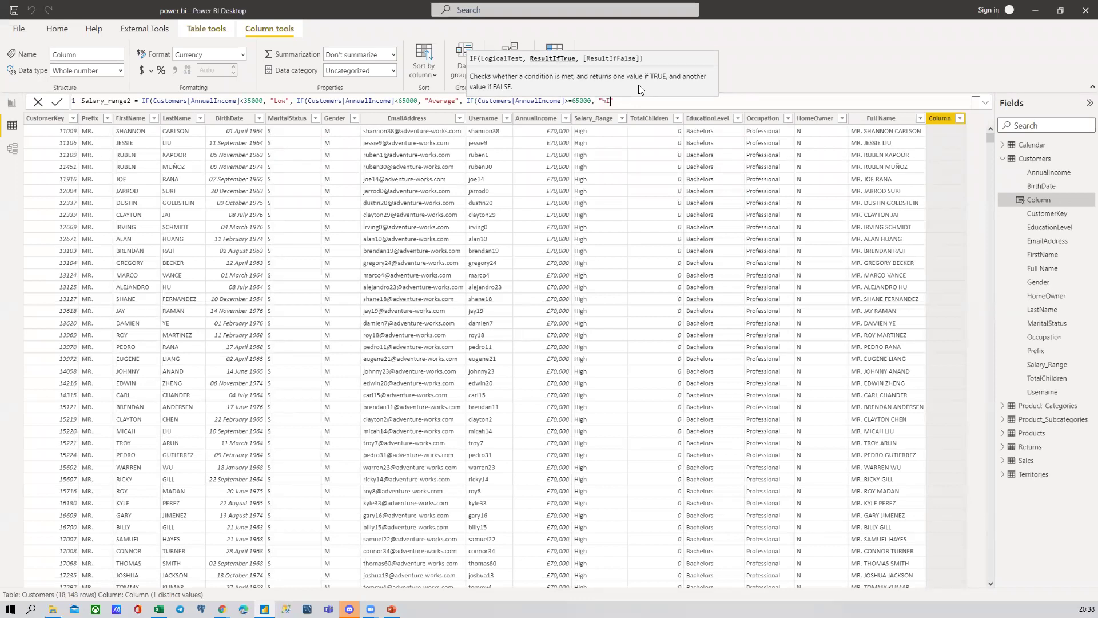
pyautogui.press('BackSpace')
pyautogui.press('BackSpace')
pyautogui.press('BackSpace')
pyautogui.press('BackSpace')
pyautogui.write('High')
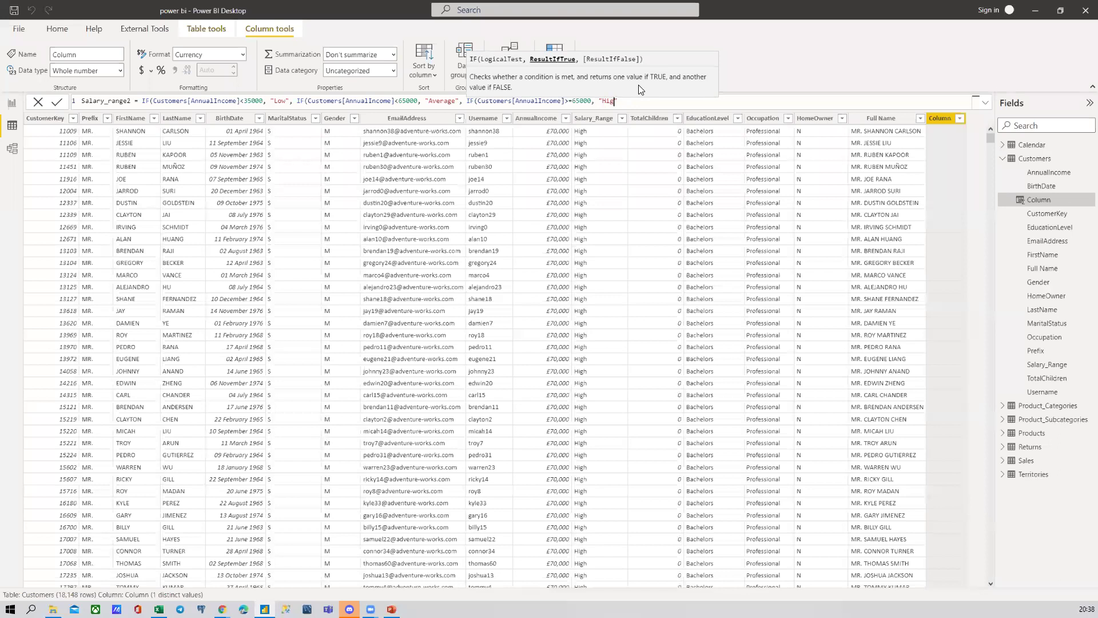
pyautogui.write('"')
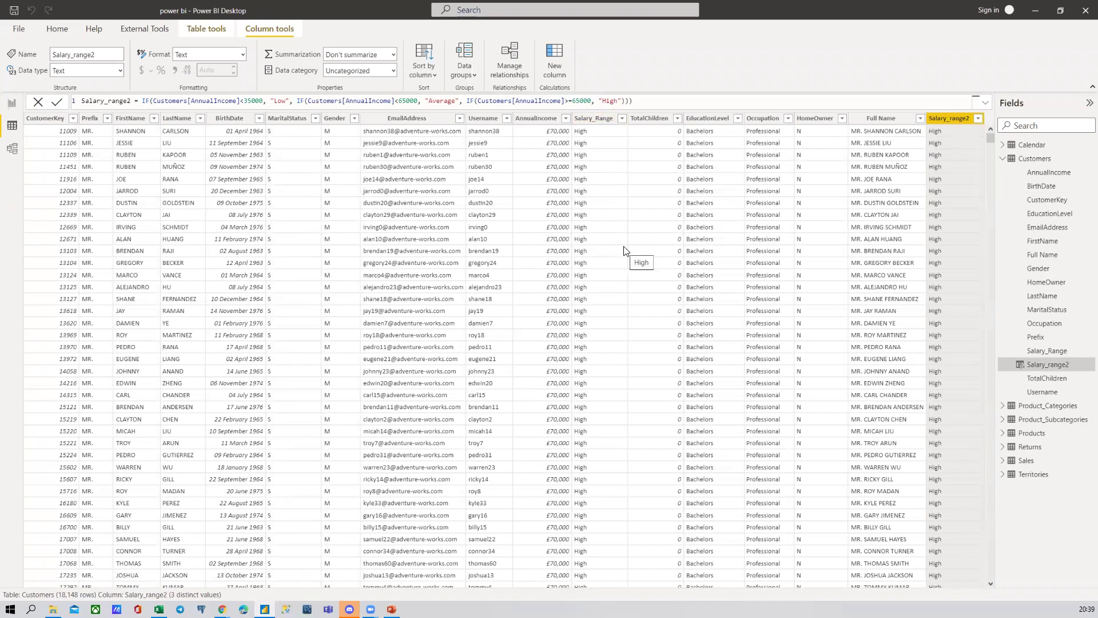
# Compare the Salary_range2 values with the AnnualIncome and Salary_Range columns across the Customers rows
pyautogui.click(658, 105)
pyautogui.scroll(-15, 539, 186)
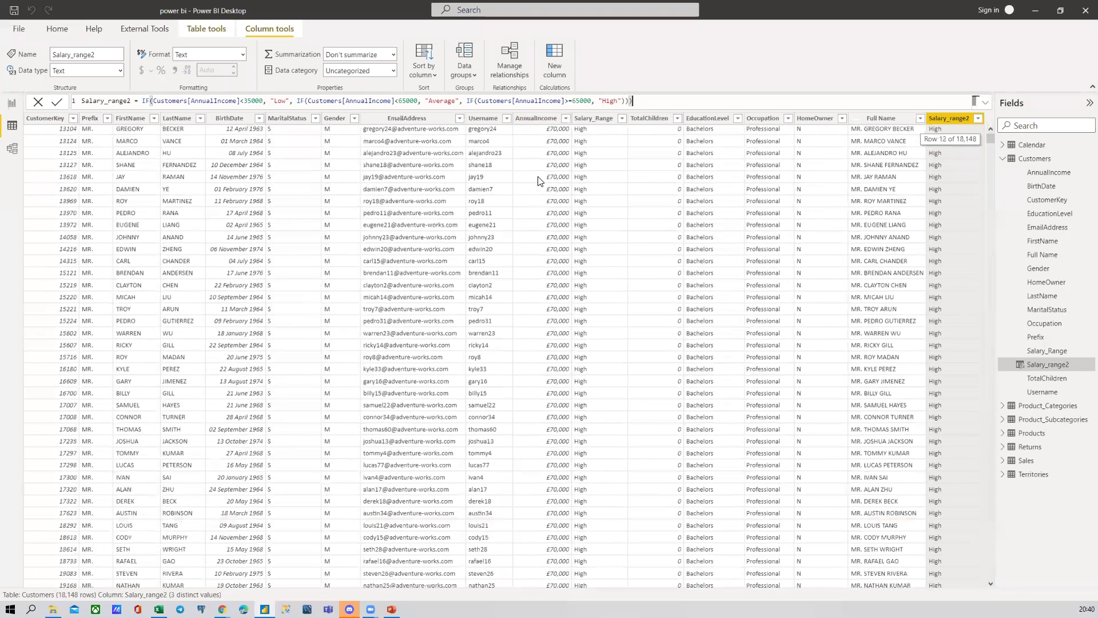
pyautogui.scroll(-20, 539, 186)
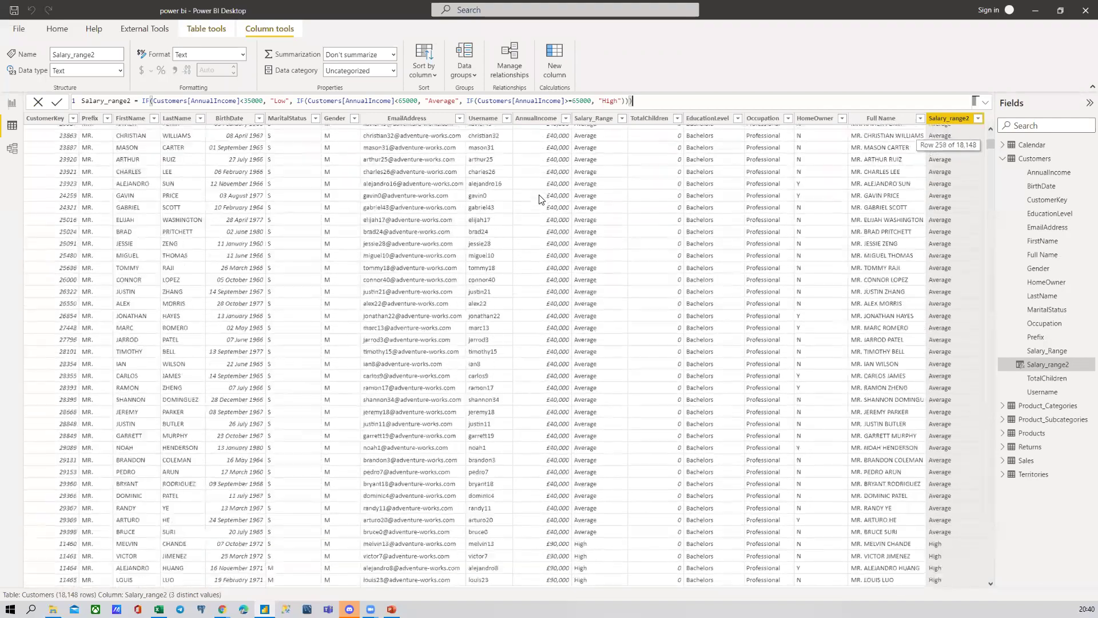
pyautogui.scroll(-20, 539, 202)
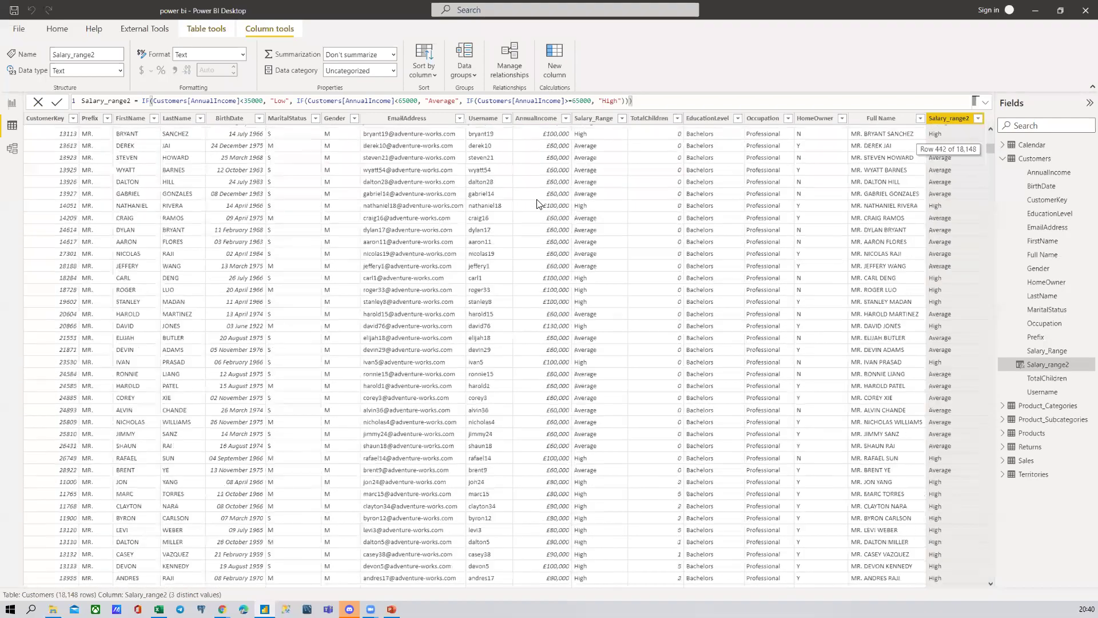
pyautogui.scroll(20, 532, 218)
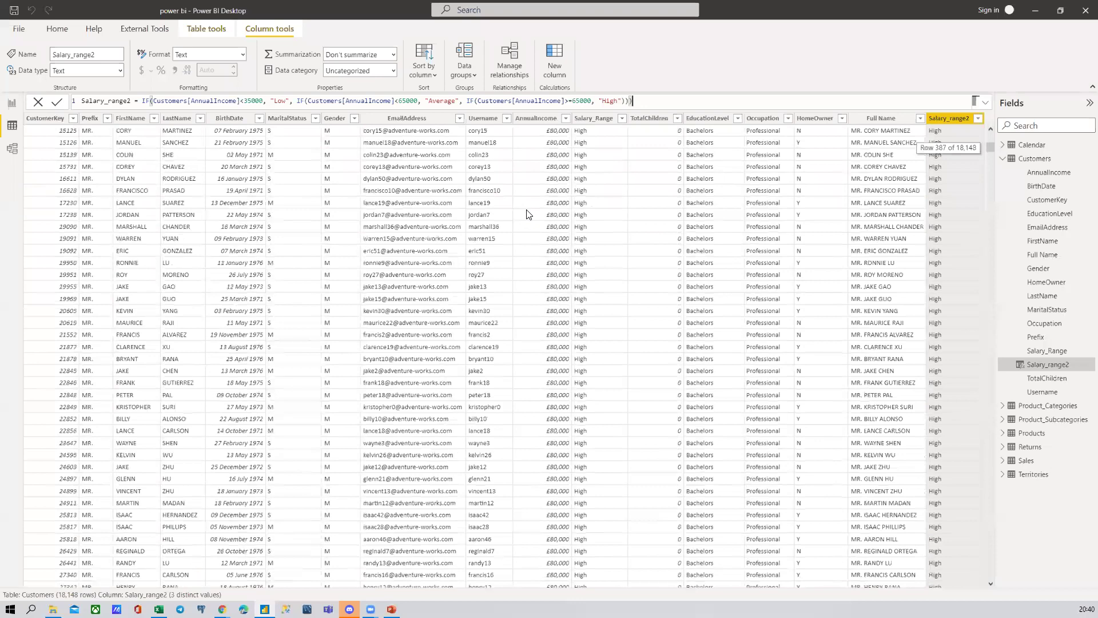
# Create a measure in the Customers table defined as Total Income = SUM(Customers[AnnualIncome])
pyautogui.scroll(20, 532, 209)
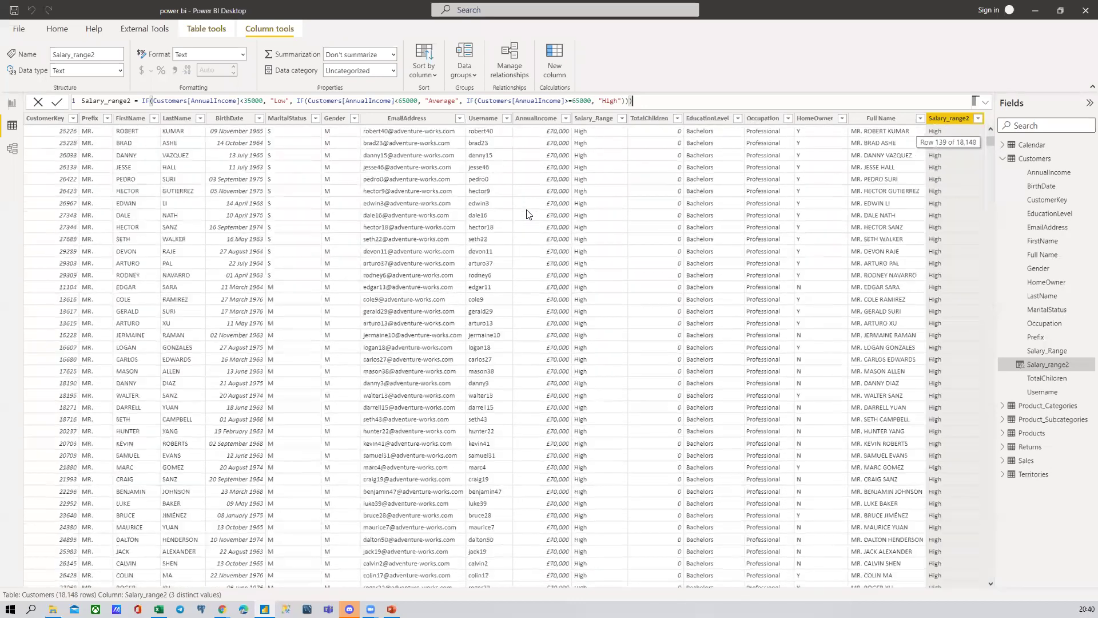
pyautogui.scroll(7, 538, 204)
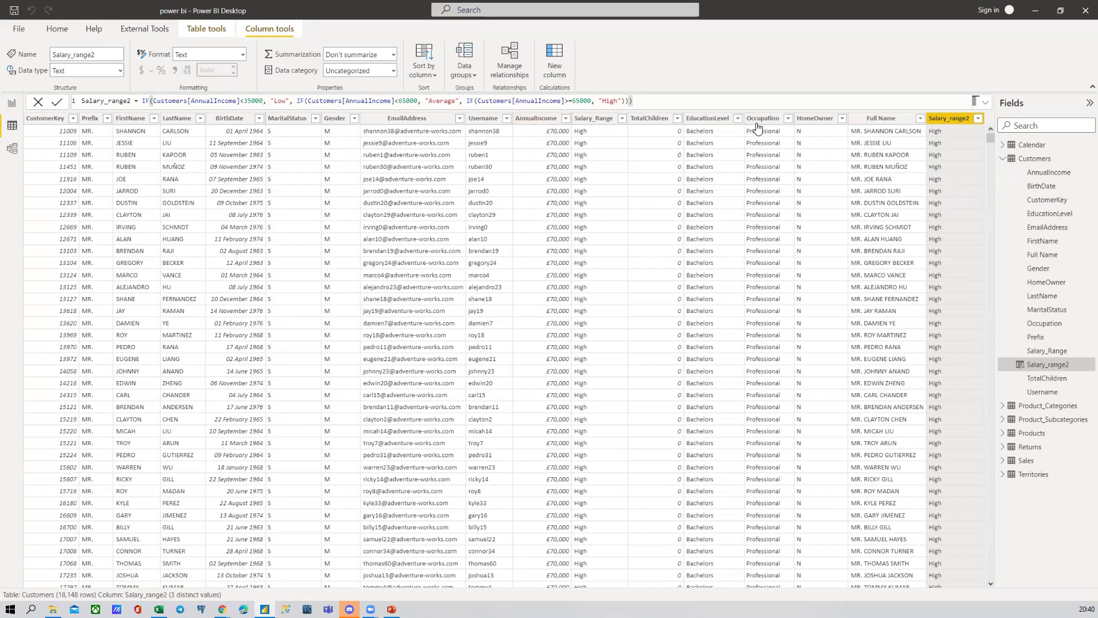
pyautogui.rightClick(1033, 161)
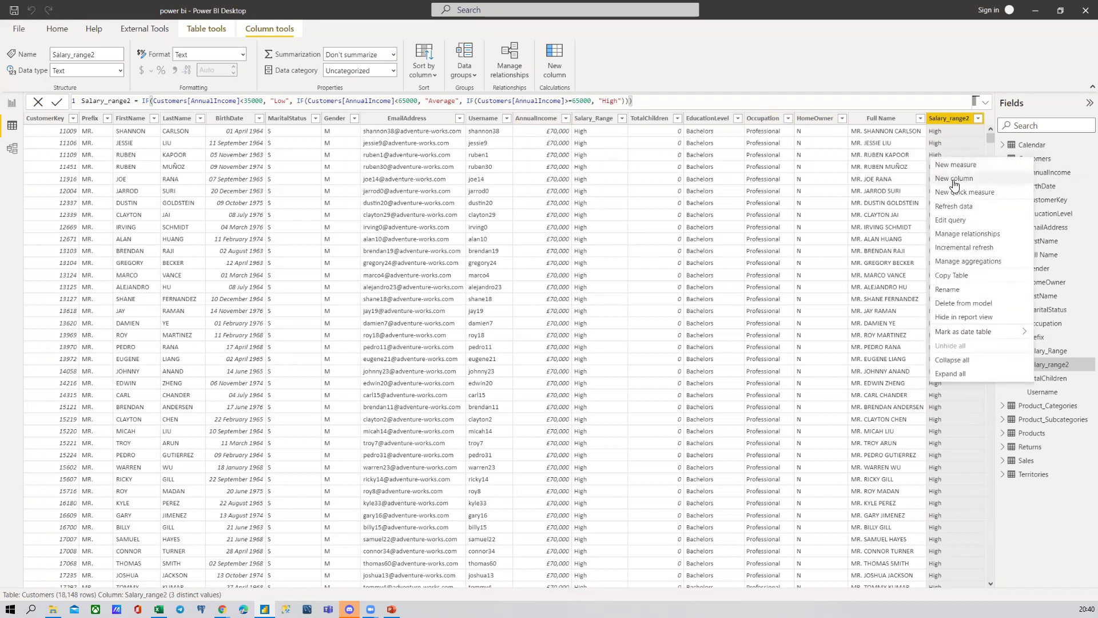
pyautogui.click(949, 164)
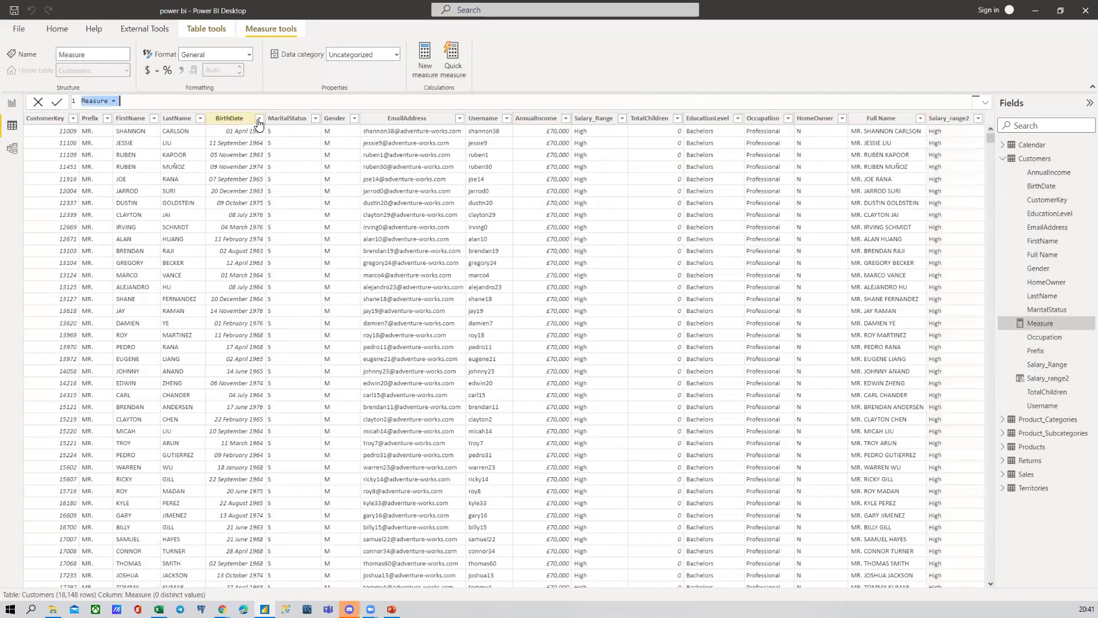
pyautogui.write('Total Income =')
pyautogui.write('SU')
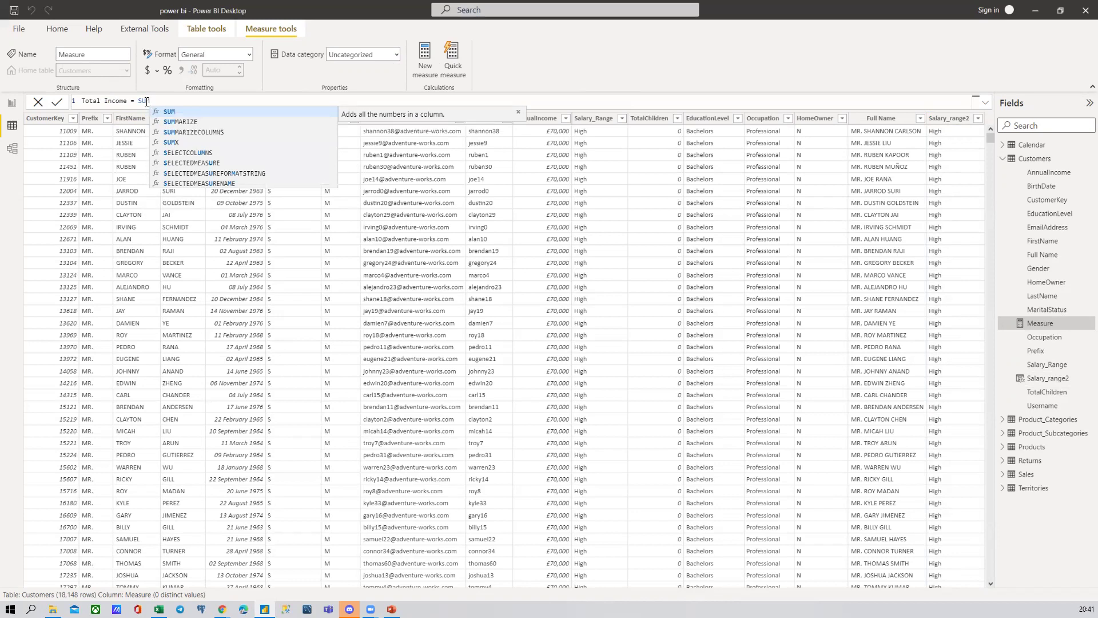
pyautogui.write('M(')
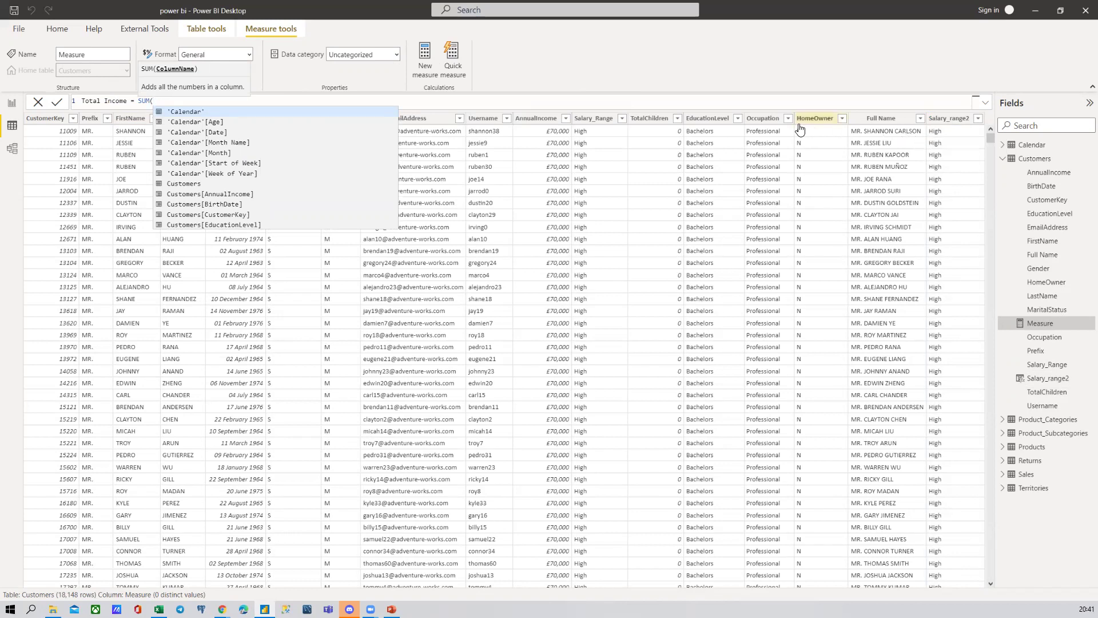
pyautogui.write('ANNUAL')
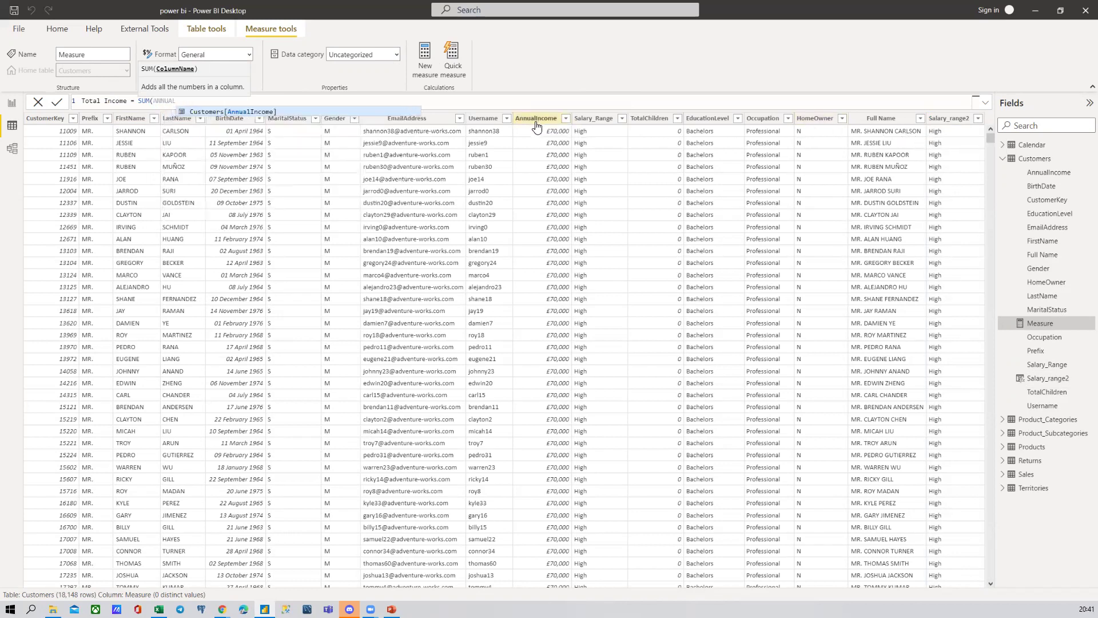
pyautogui.press('Tab')
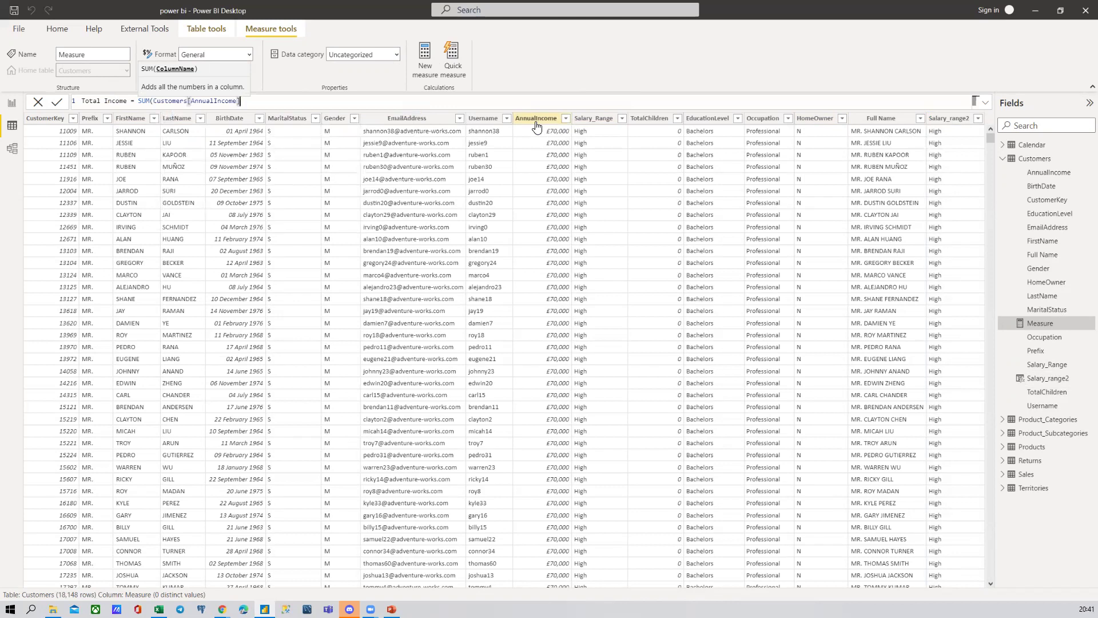
pyautogui.press('Return')
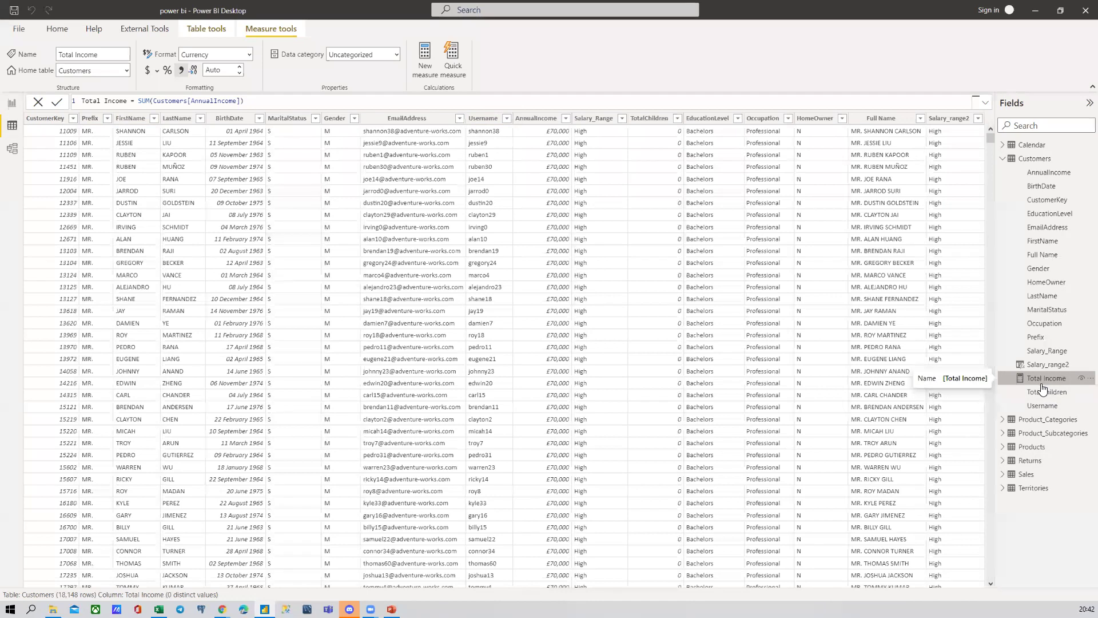
# Add an empty card visual to the report page, move it near the middle and make it wider
pyautogui.click(11, 106)
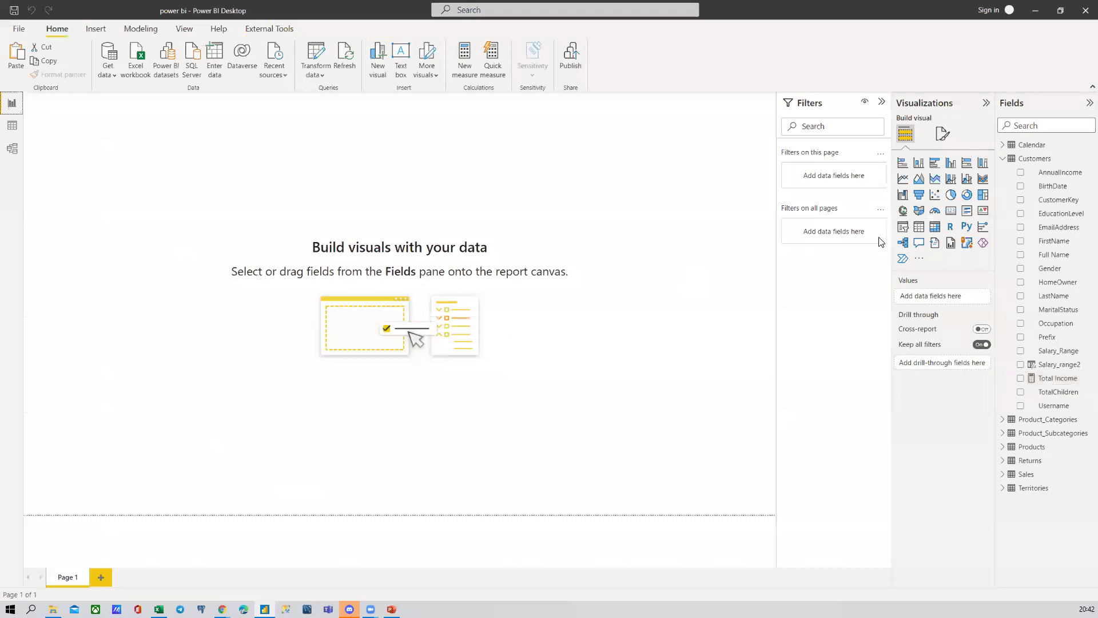
pyautogui.click(950, 210)
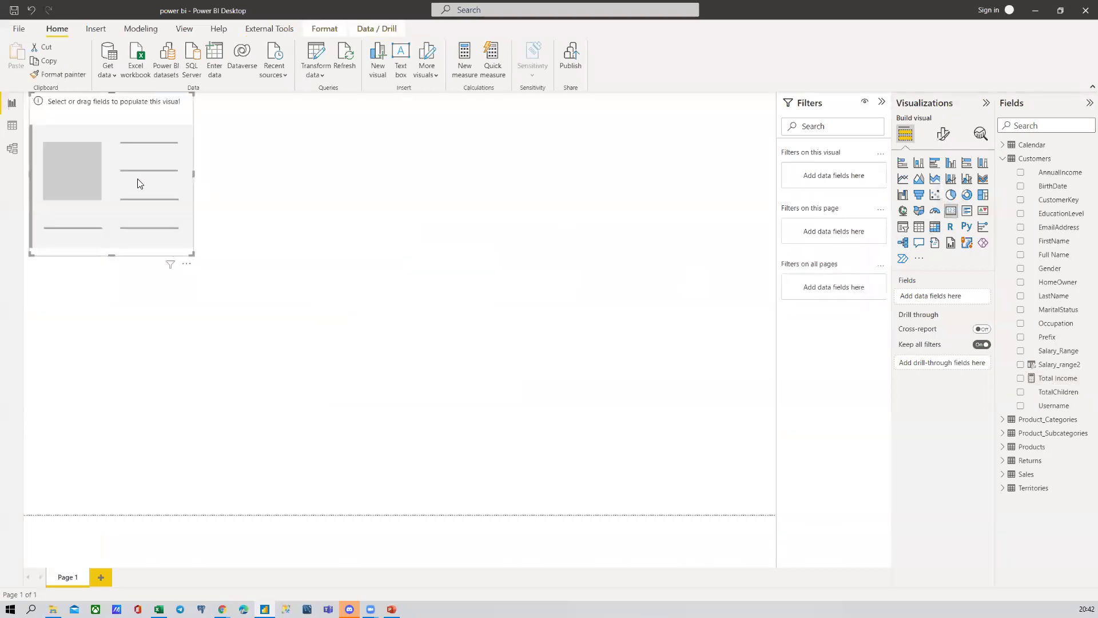
pyautogui.moveTo(140, 182); pyautogui.dragTo(507, 263)
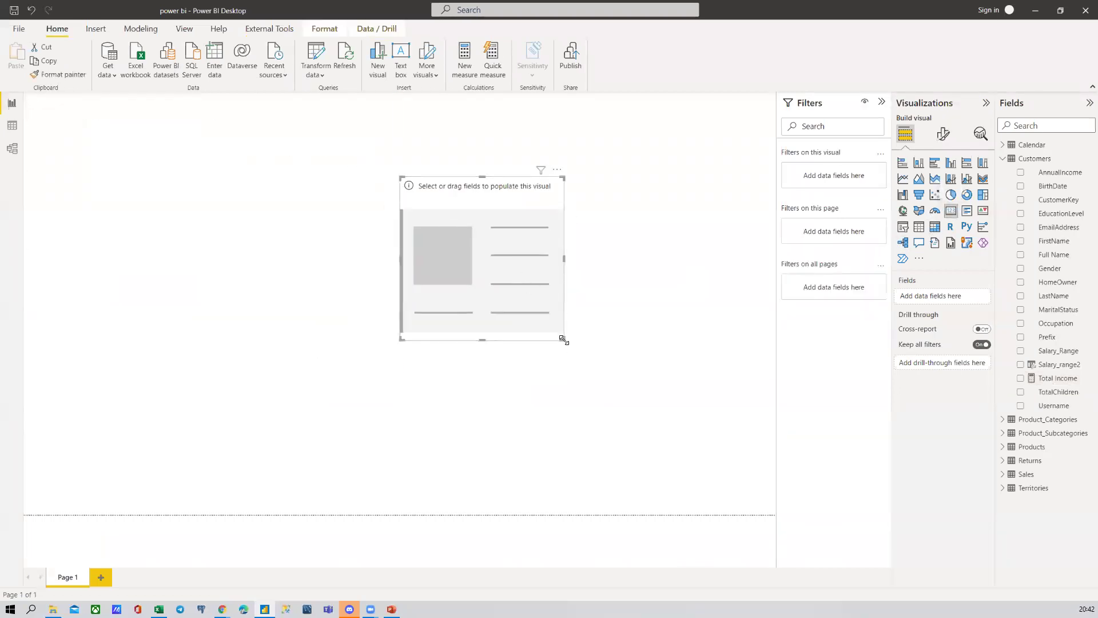
pyautogui.moveTo(562, 339); pyautogui.dragTo(636, 322)
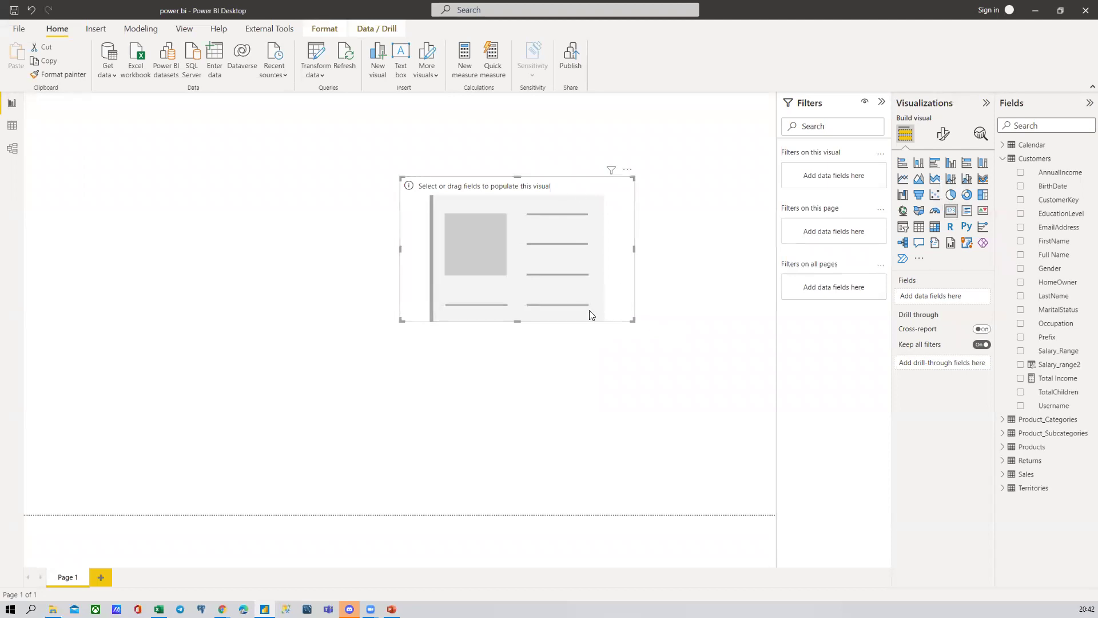
# Show the Total Income measure in the card visual and widen the card slightly
pyautogui.click(6, 123)
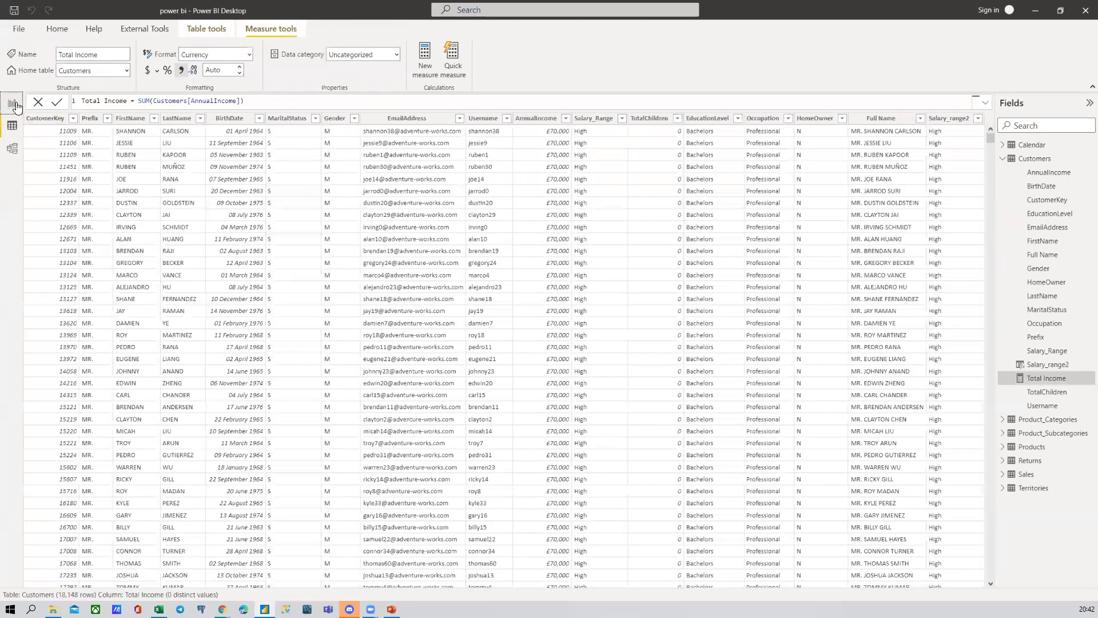
pyautogui.click(11, 104)
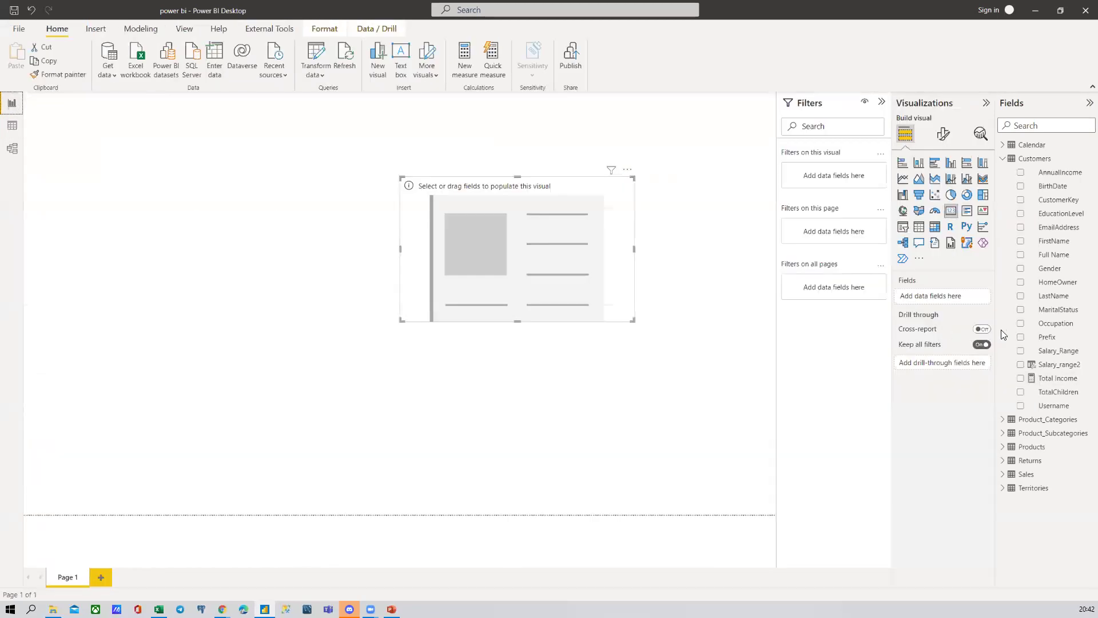
pyautogui.click(1021, 379)
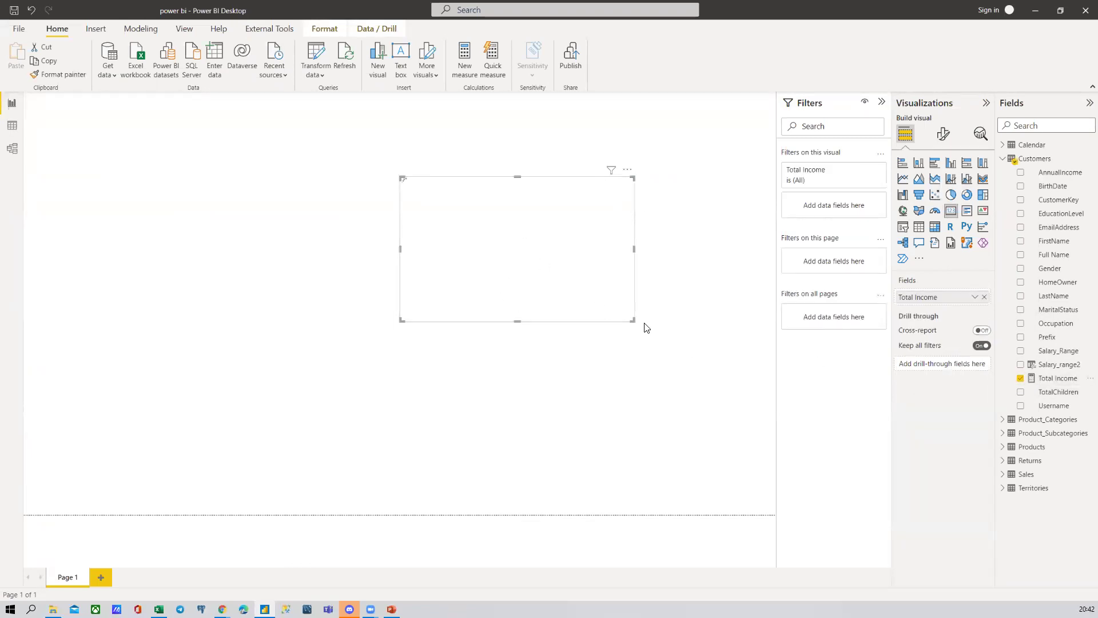
pyautogui.moveTo(631, 320); pyautogui.dragTo(664, 321)
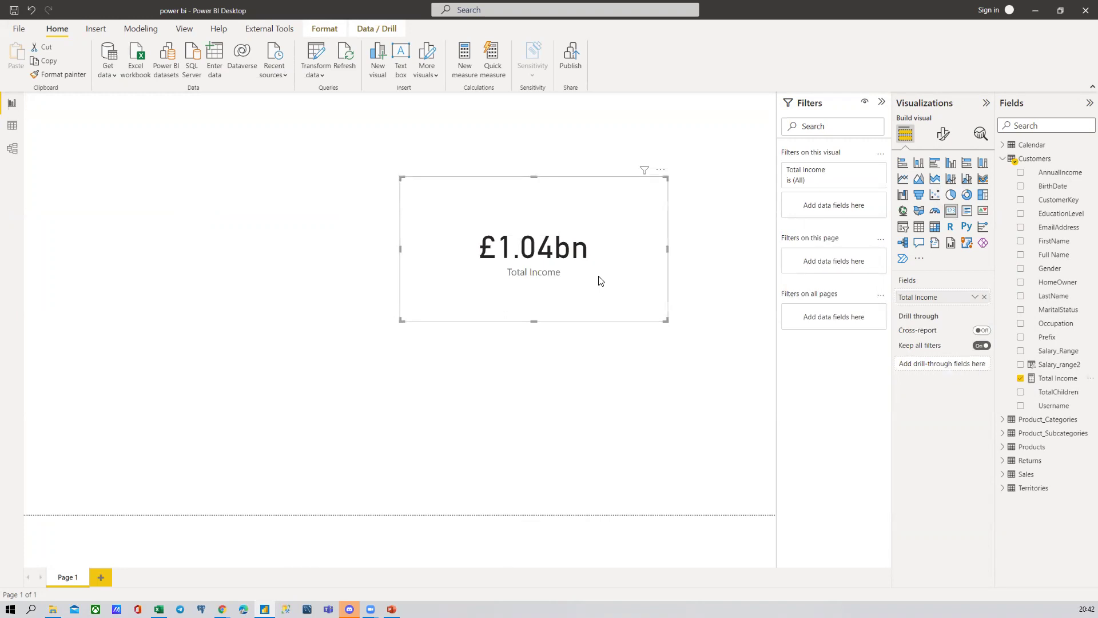
# Move the Total Income card a little higher on the report page and undo the last move
pyautogui.click(11, 129)
pyautogui.click(12, 102)
pyautogui.moveTo(656, 300); pyautogui.dragTo(620, 287)
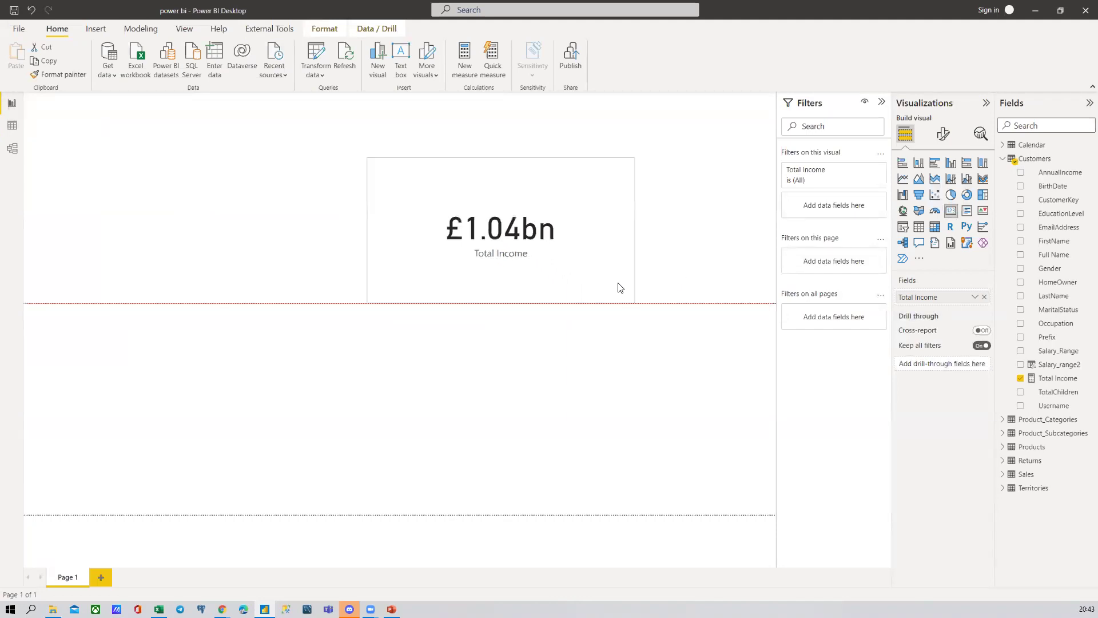
pyautogui.moveTo(621, 288); pyautogui.dragTo(619, 286)
pyautogui.hotkey('ctrl', 'z')
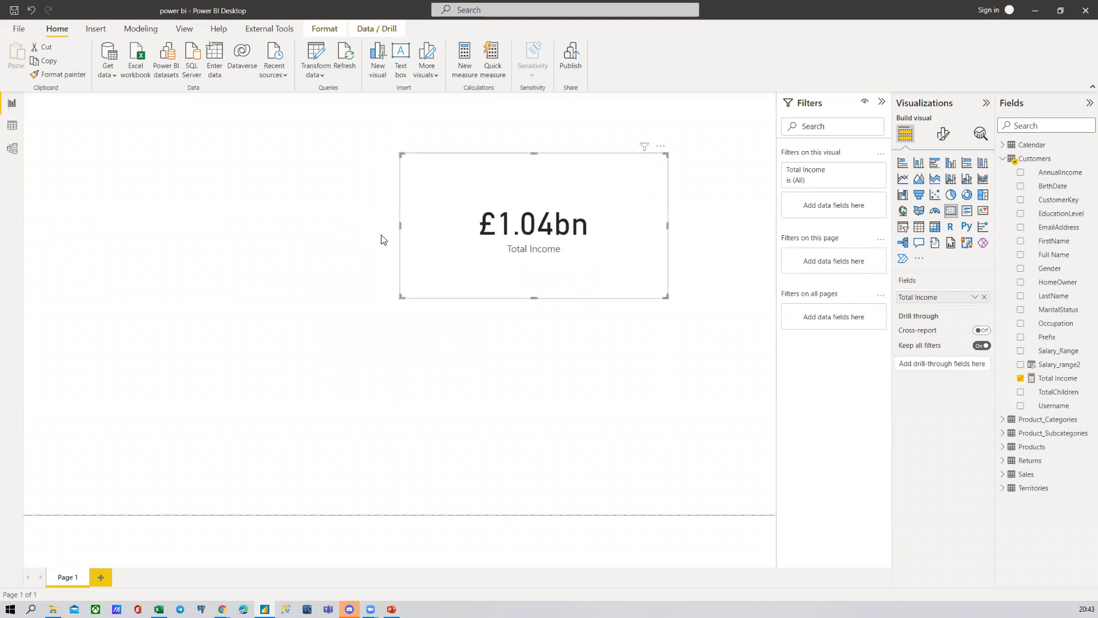
# Examine the CustomerKey column down the rows of the Customers table in data view
pyautogui.click(11, 125)
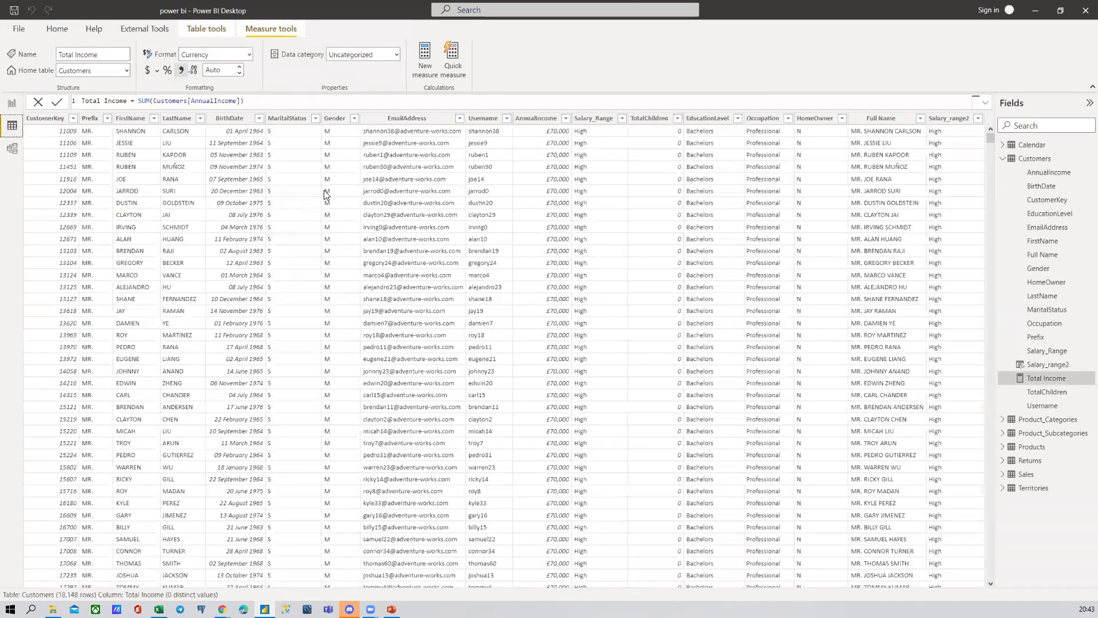
pyautogui.click(55, 118)
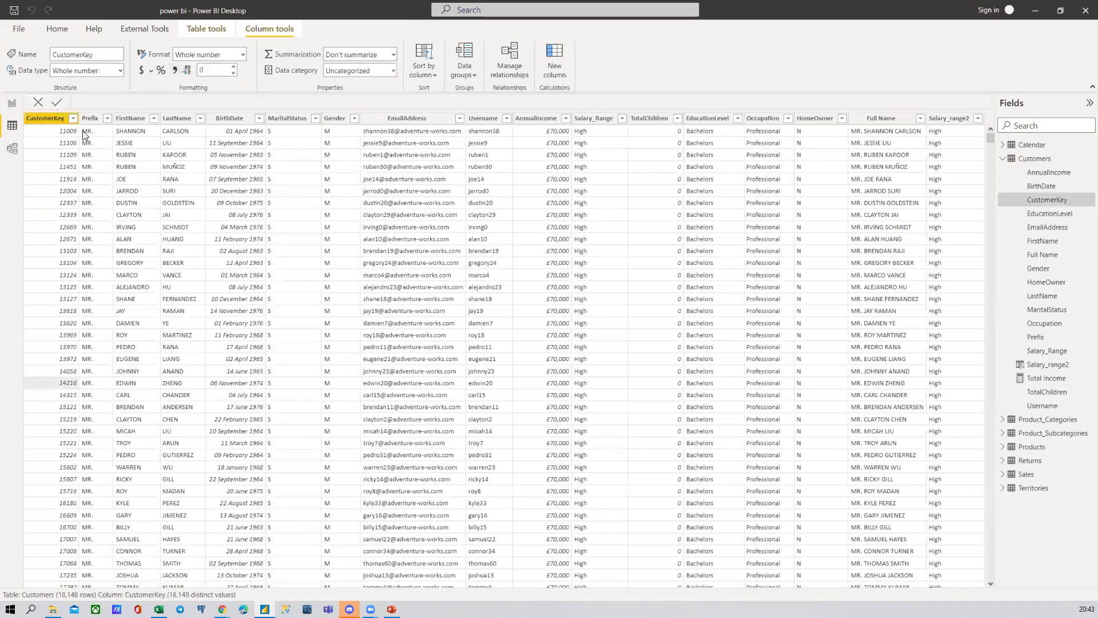
pyautogui.scroll(-20, 84, 491)
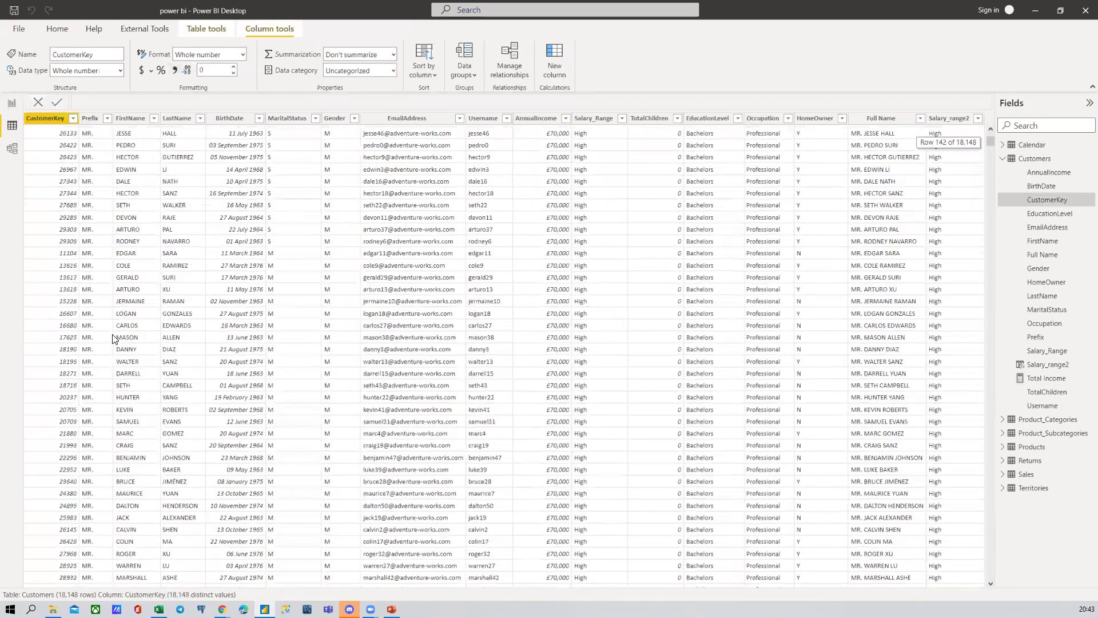
pyautogui.scroll(-15, 115, 345)
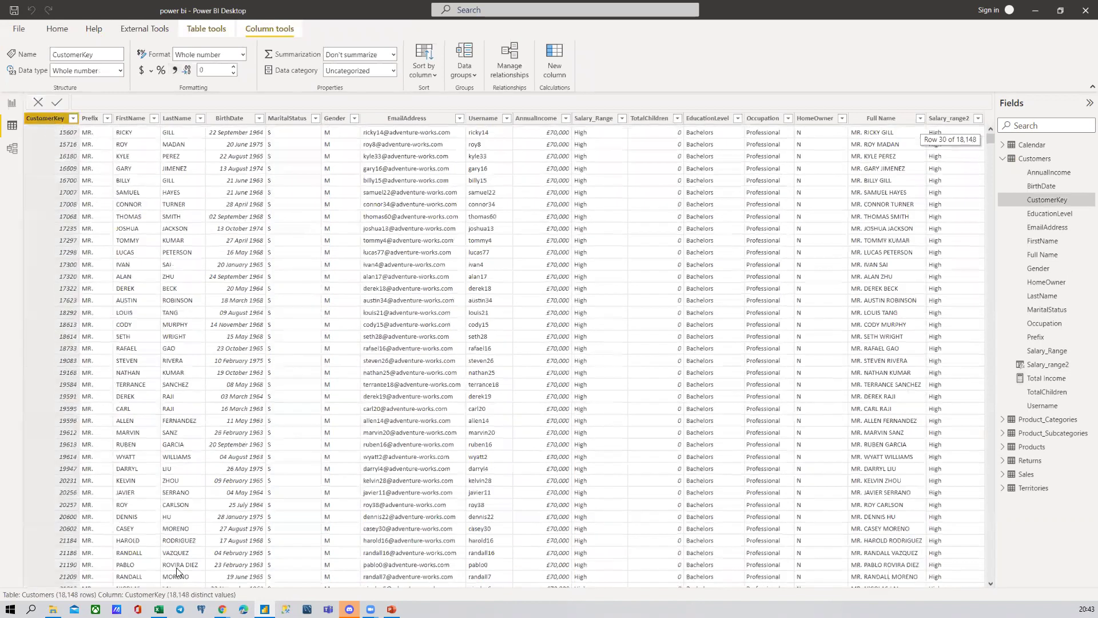
pyautogui.scroll(10, 960, 178)
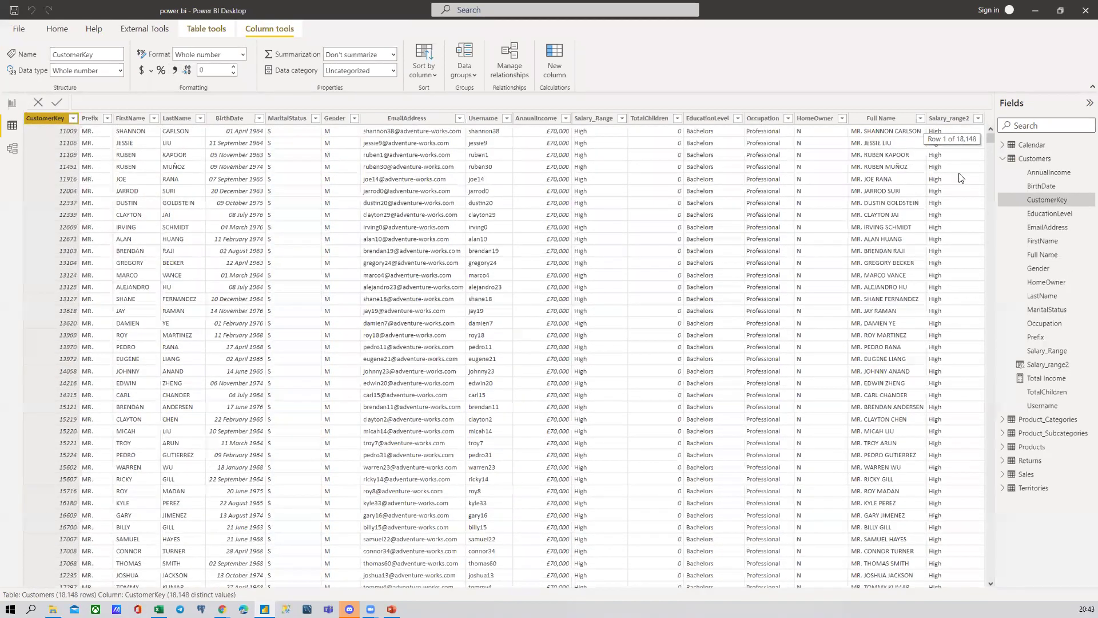
# Start a new measure in Customers named Count_of_rows using the COUNT function, leaving its column argument open
pyautogui.rightClick(1036, 159)
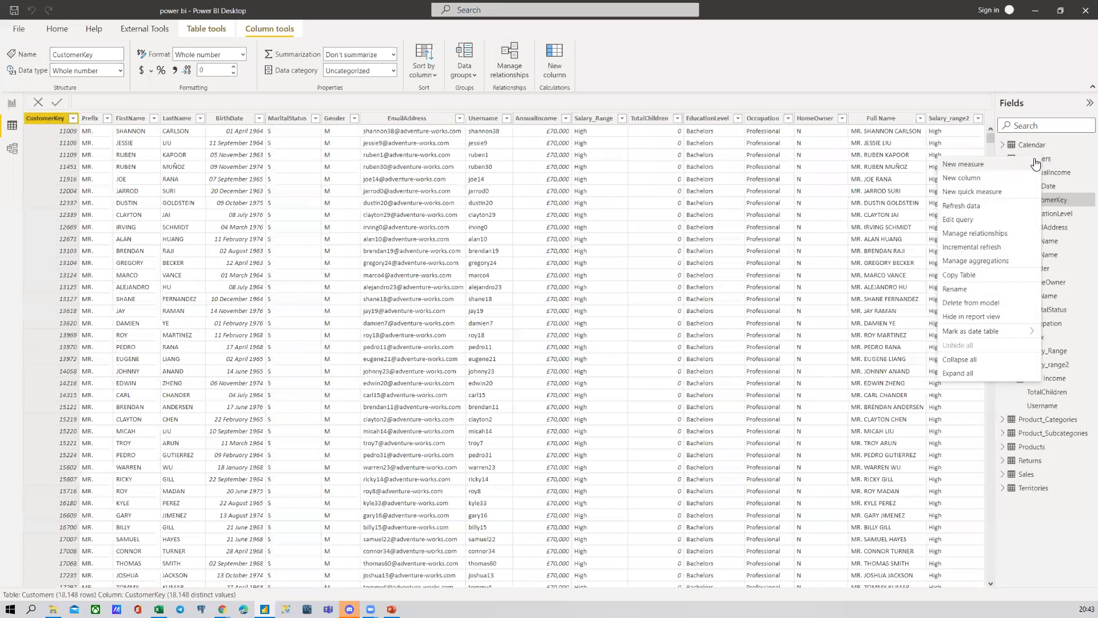
pyautogui.click(967, 178)
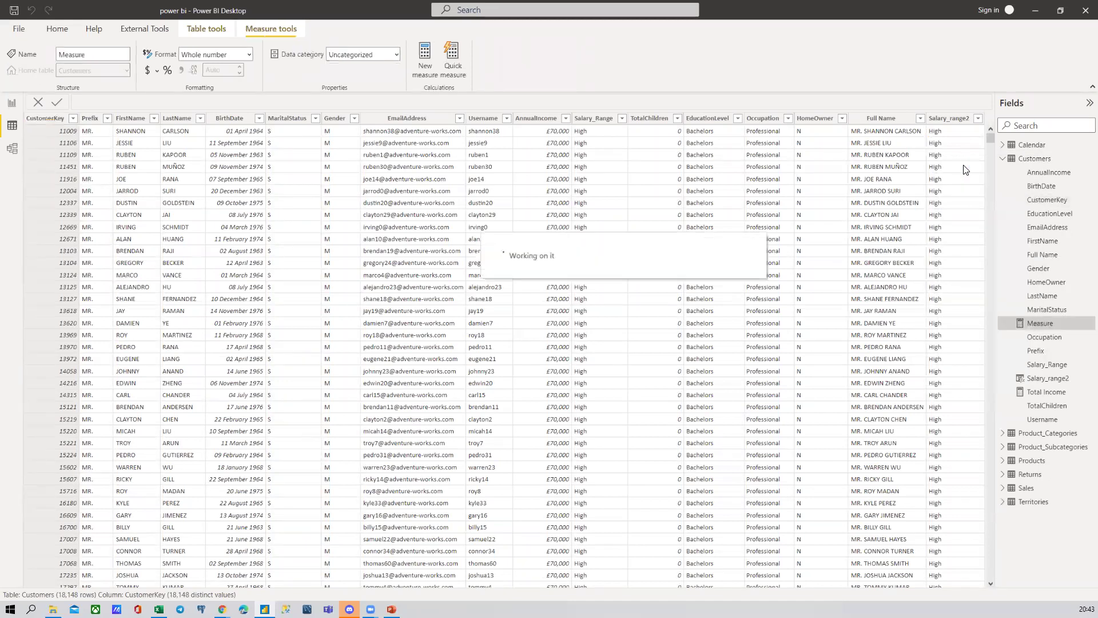
pyautogui.write('C')
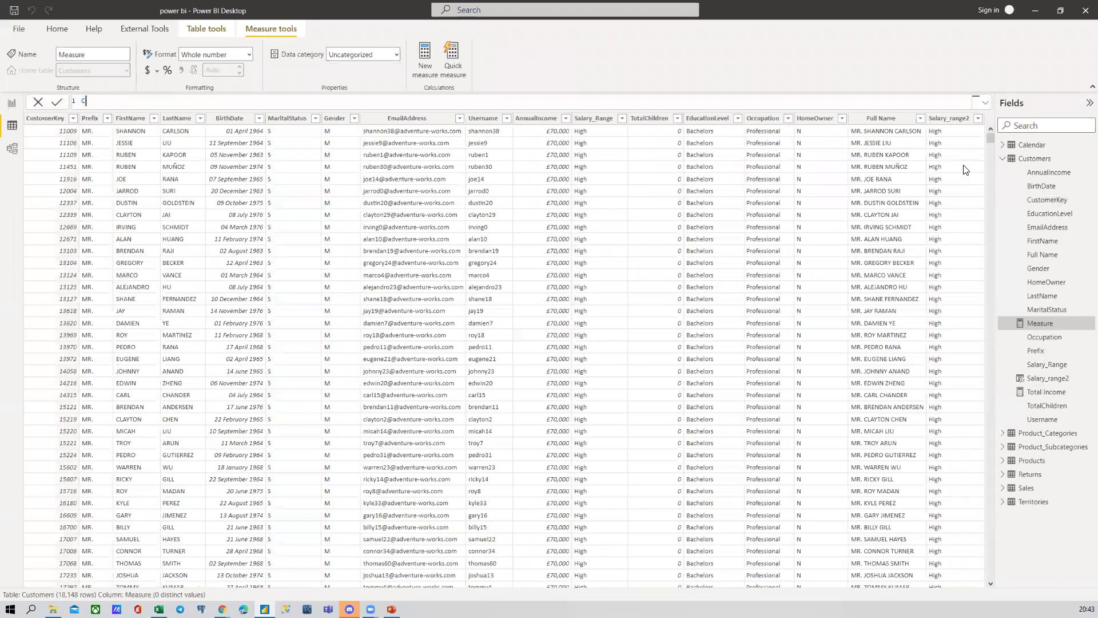
pyautogui.write('ount_of_rows = COUNT')
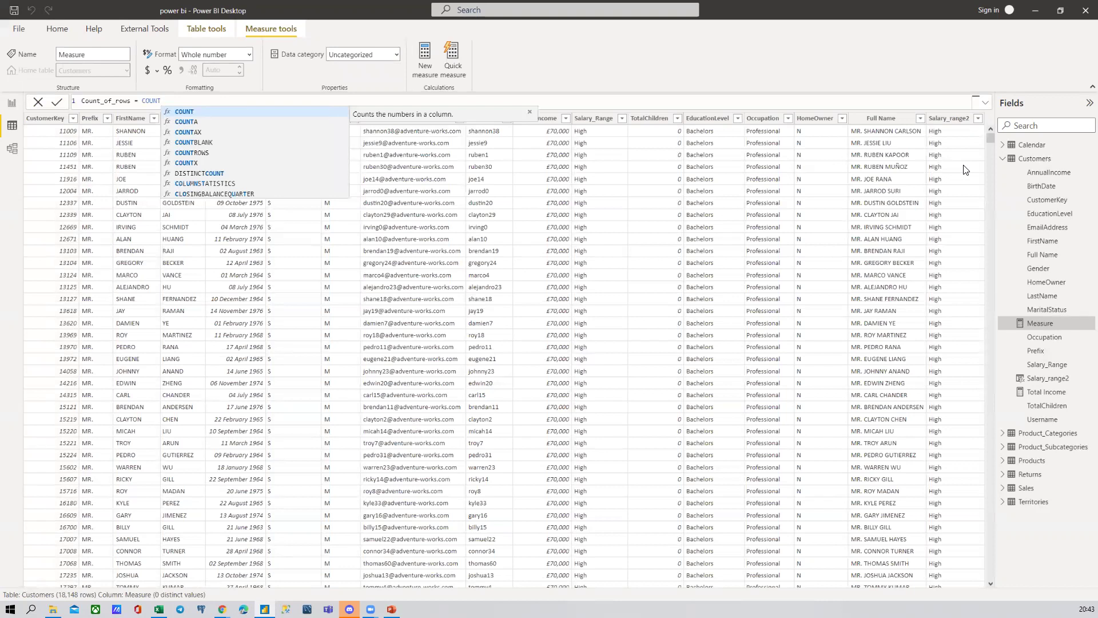
pyautogui.press('Escape')
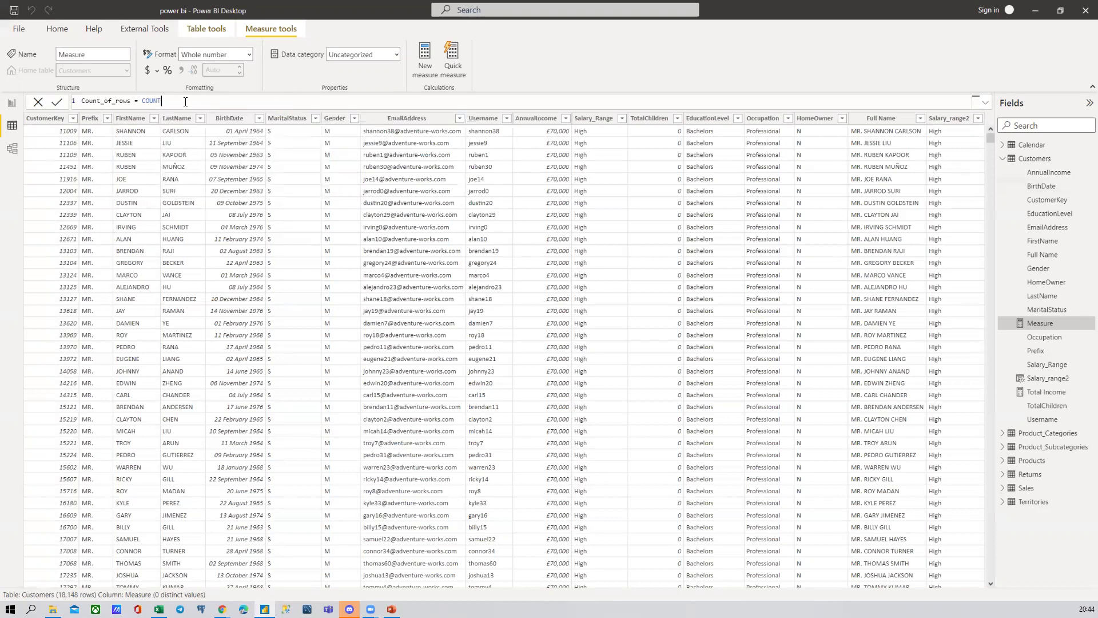
pyautogui.write('T(')
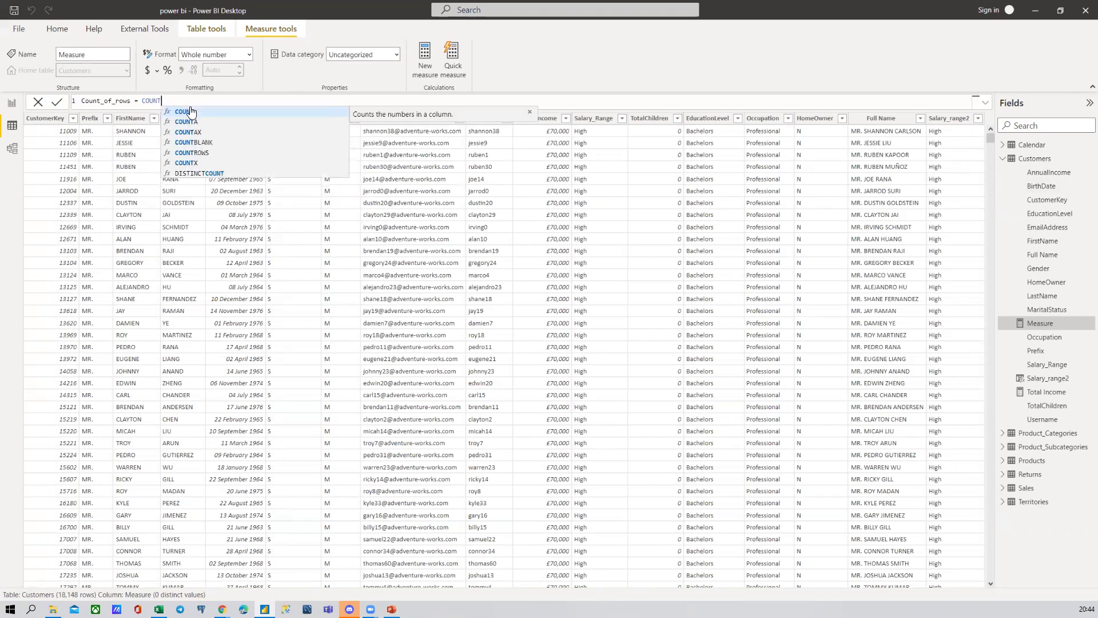
pyautogui.press('BackSpace')
pyautogui.write('(')
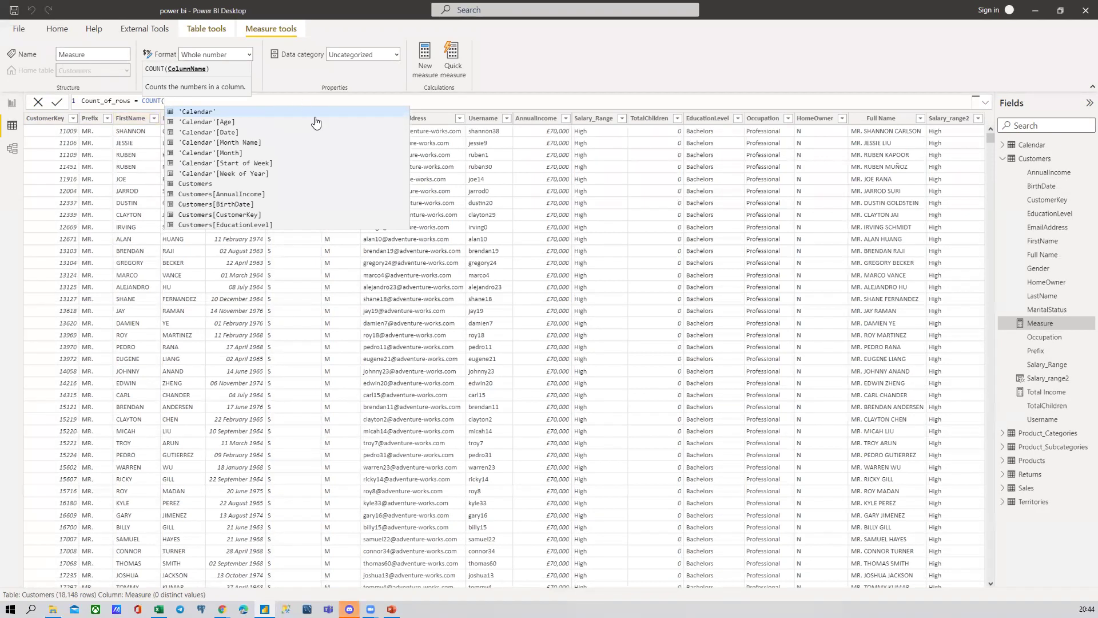
pyautogui.press('Escape')
# Switch to the blank Excel workbook and enter the sample values 2, 4, 7 and b in cells H3 to H6
pyautogui.hotkey('alt', 'Tab')
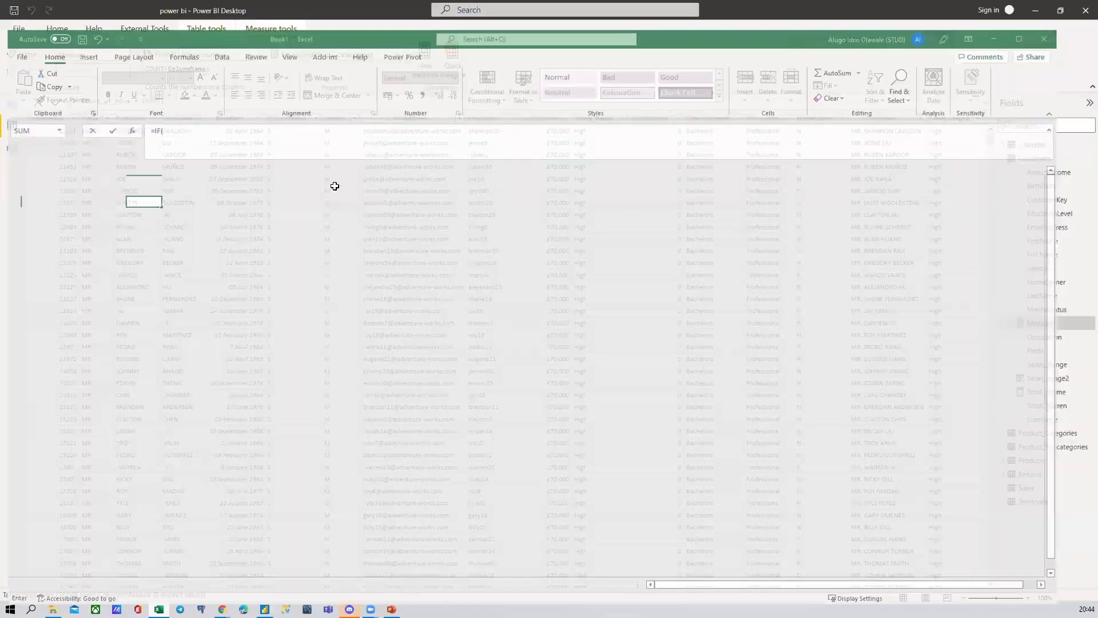
pyautogui.click(275, 181)
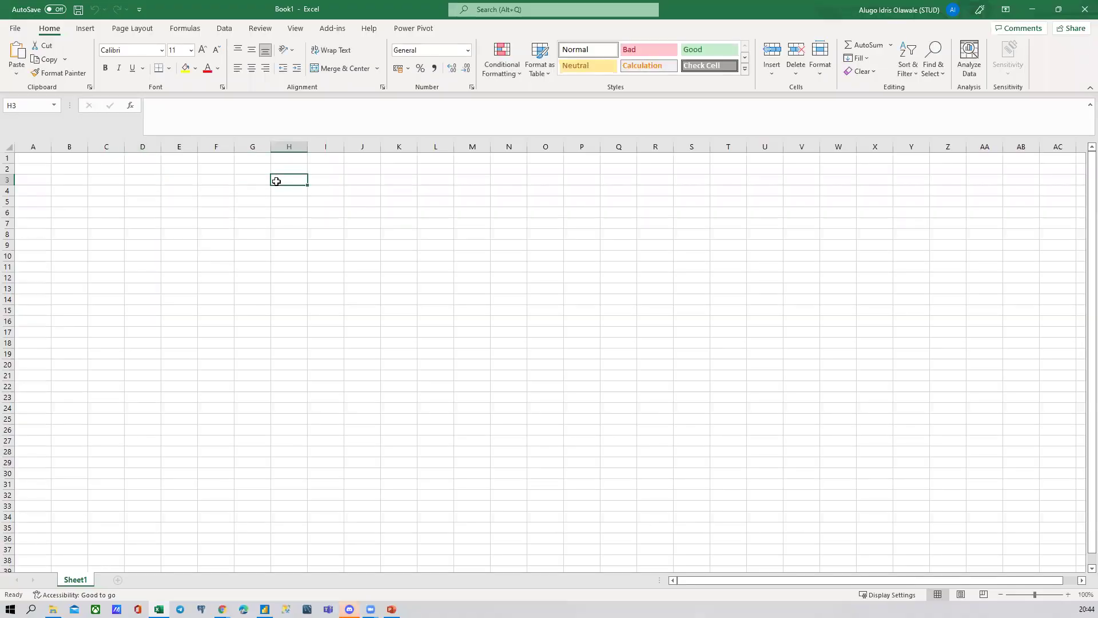
pyautogui.write('2')
pyautogui.press('Return')
pyautogui.write('4')
pyautogui.press('Return')
pyautogui.write('7')
pyautogui.press('Return')
pyautogui.write('b')
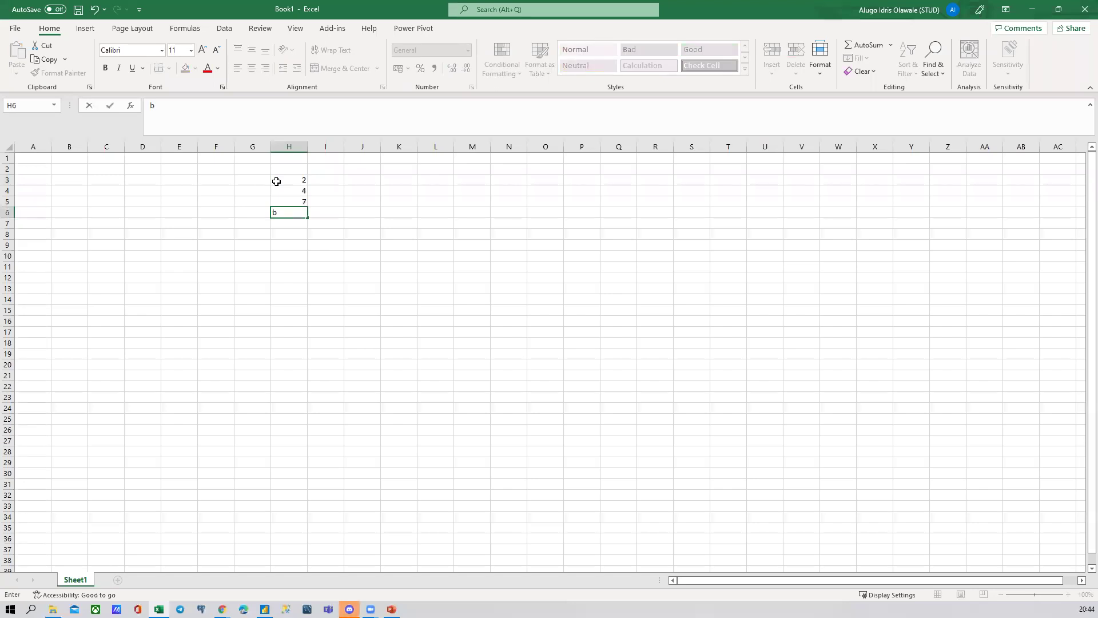
pyautogui.press('Return')
pyautogui.click(337, 183)
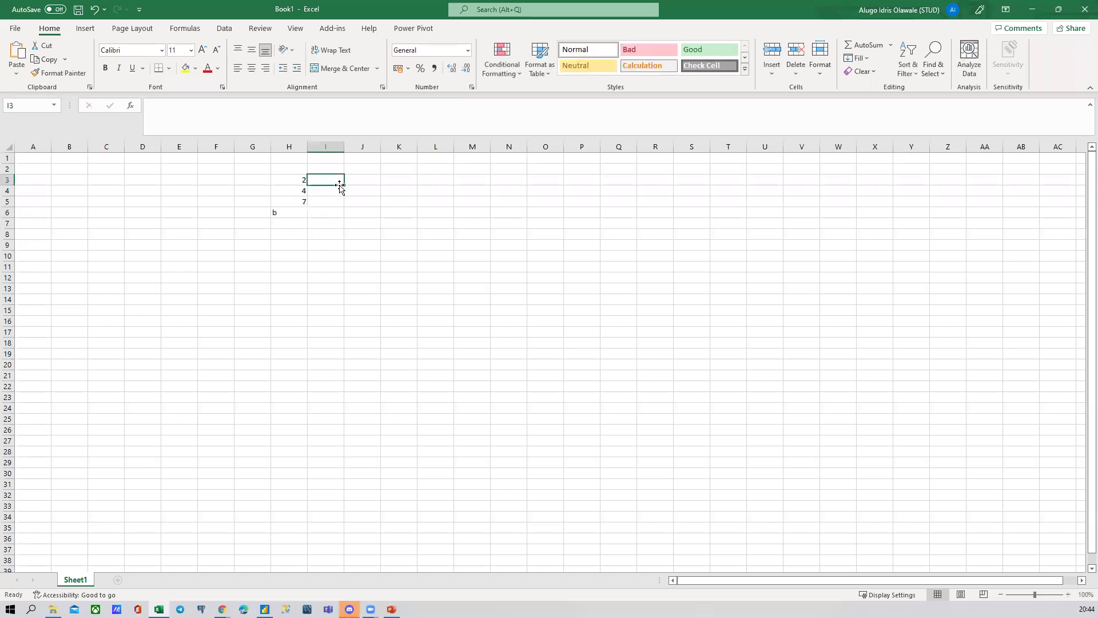
# Select the sample values in H3 to H6 to view their count, and switch back to Power BI Desktop
pyautogui.click(288, 181)
pyautogui.moveTo(289, 181); pyautogui.dragTo(281, 209)
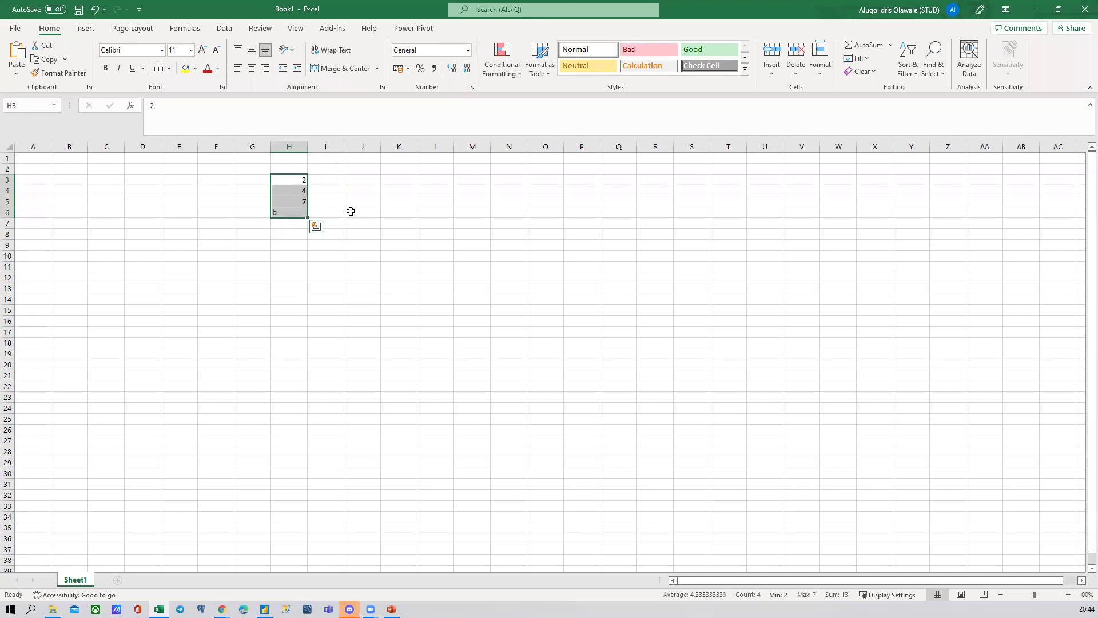
pyautogui.moveTo(265, 609)
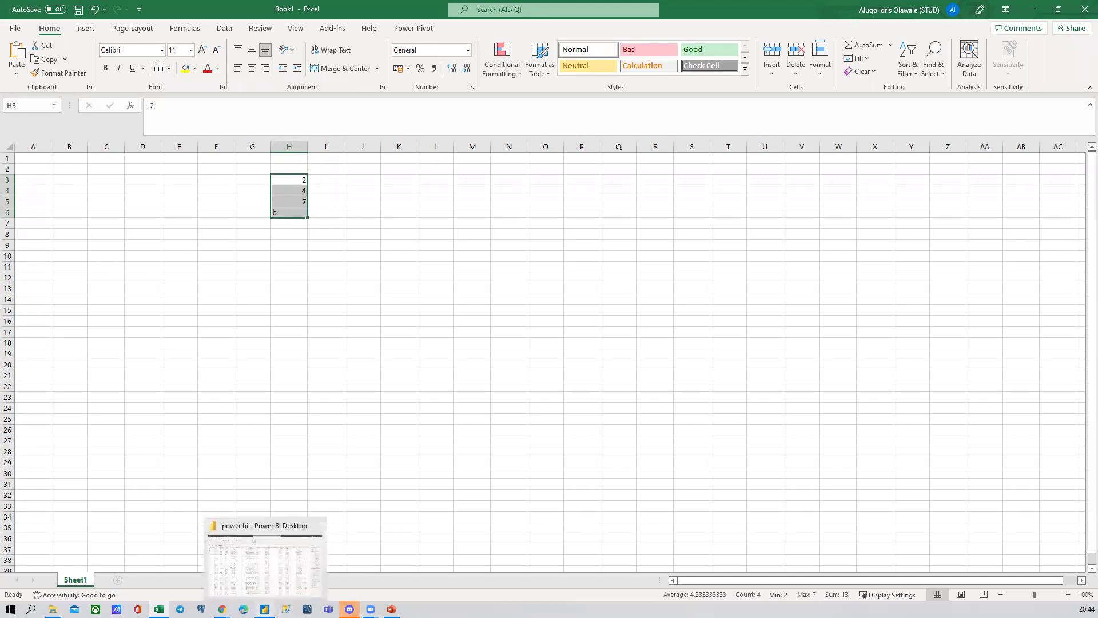
pyautogui.click(246, 542)
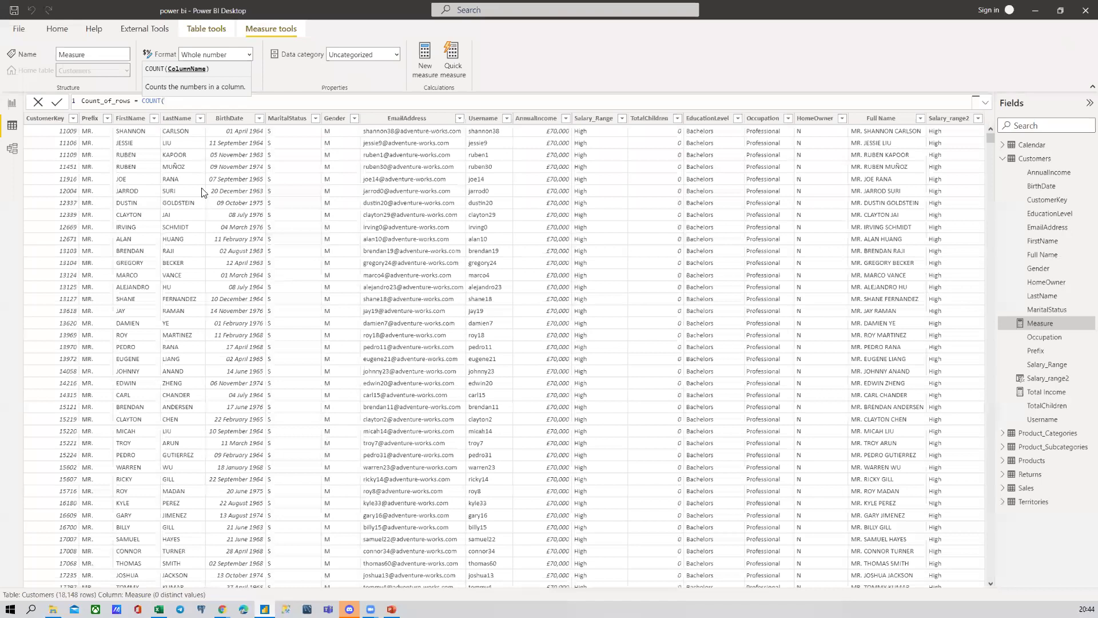
# Try COUNTA and look up COUNTBLANK in the Count_of_rows formula, going back to the bare function name COUNT
pyautogui.press('BackSpace')
pyautogui.write('A')
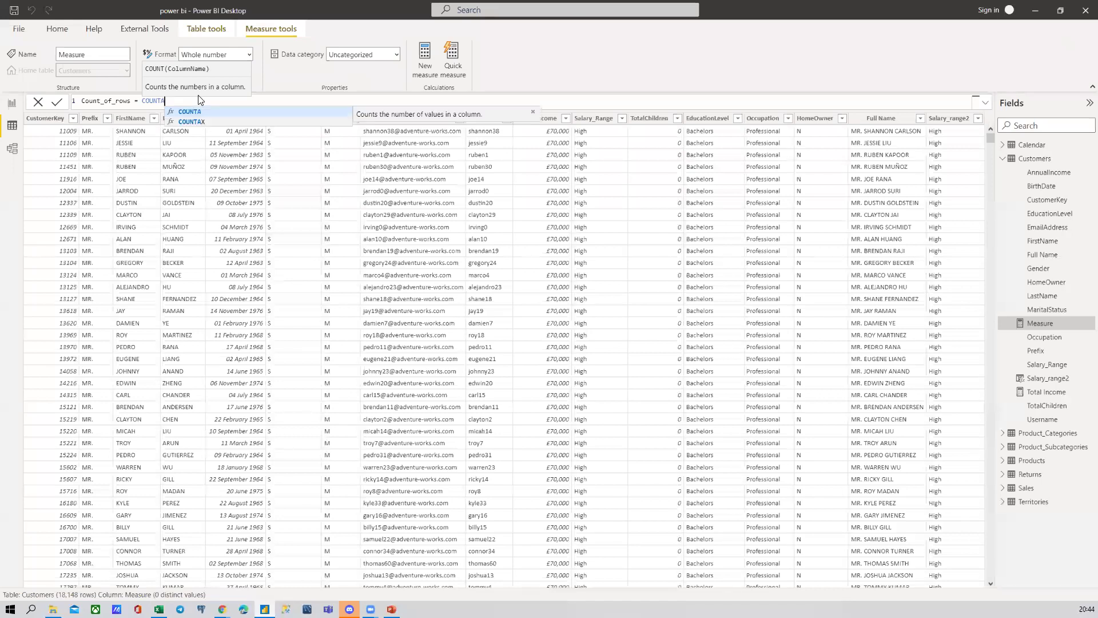
pyautogui.write('(')
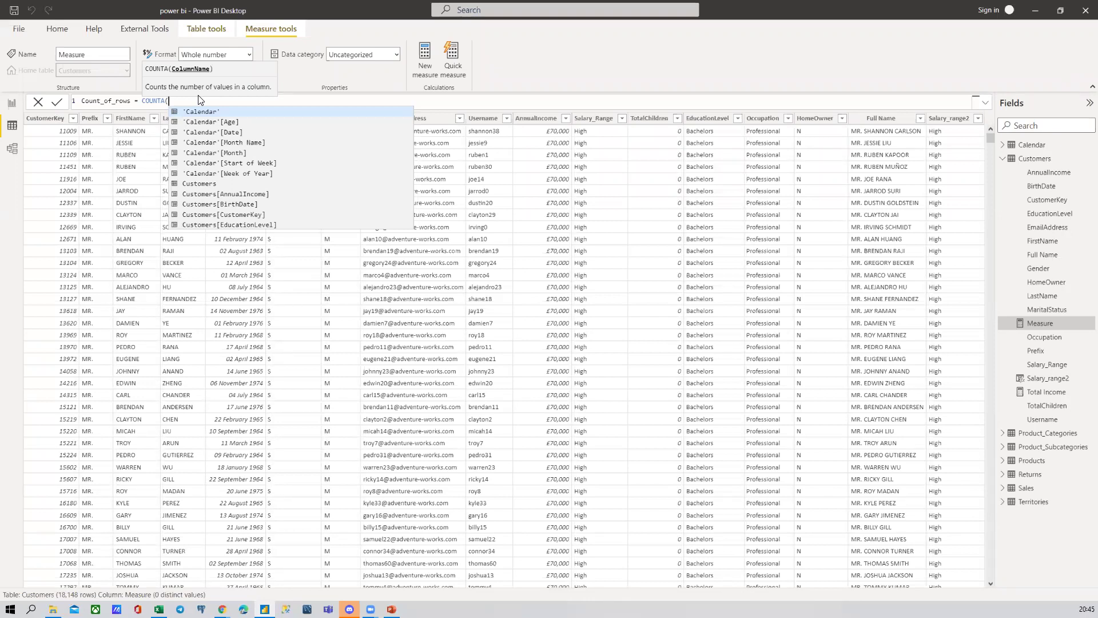
pyautogui.press('BackSpace')
pyautogui.press('BackSpace')
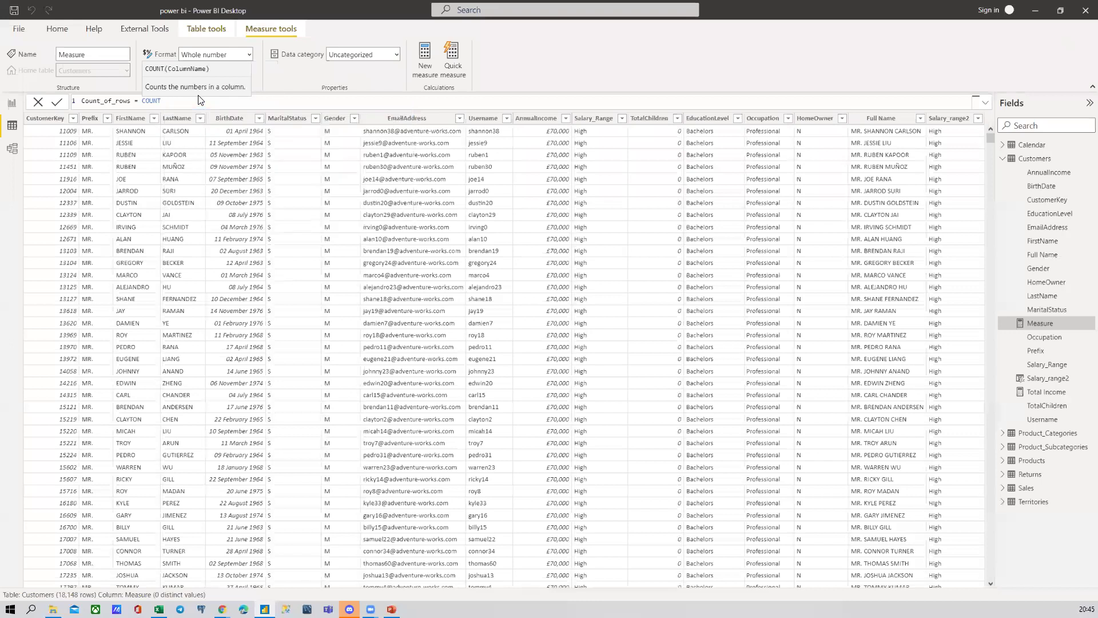
pyautogui.write('B')
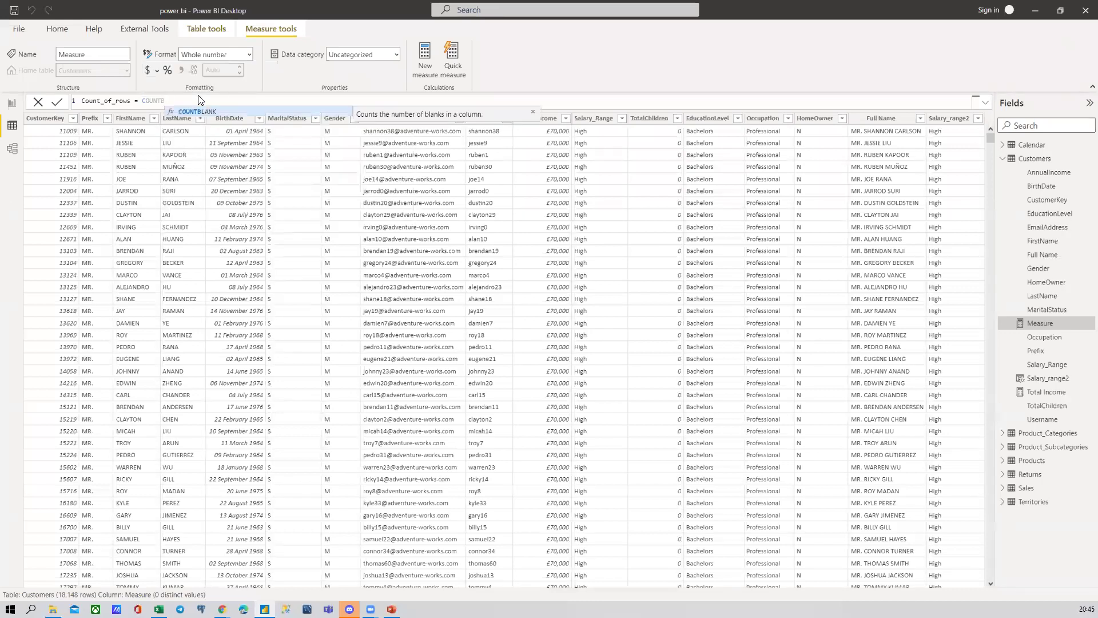
pyautogui.press('BackSpace')
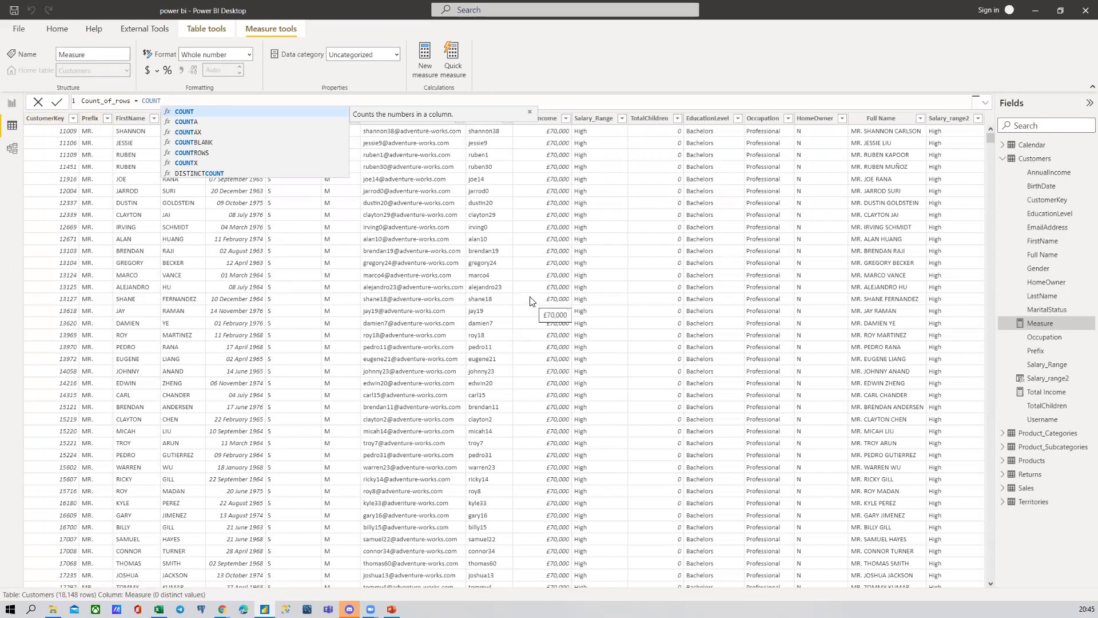
pyautogui.scroll(-4, 90, 190)
pyautogui.scroll(4, 89, 190)
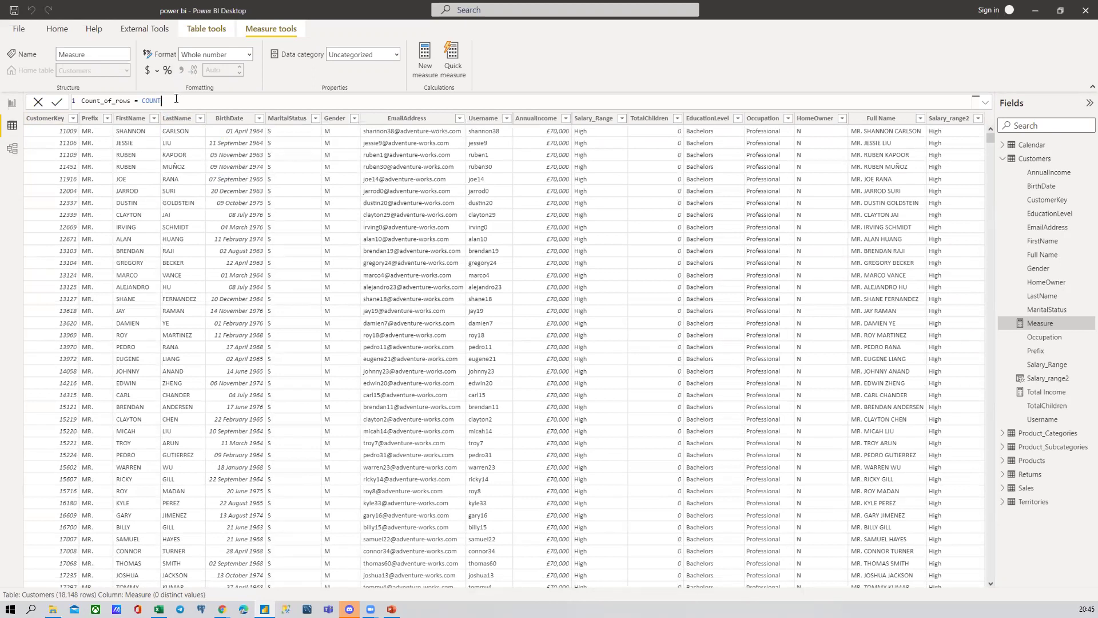
# Complete the Count_of_rows measure as COUNTA(Customers[CustomerKey]) and commit it
pyautogui.write('A')
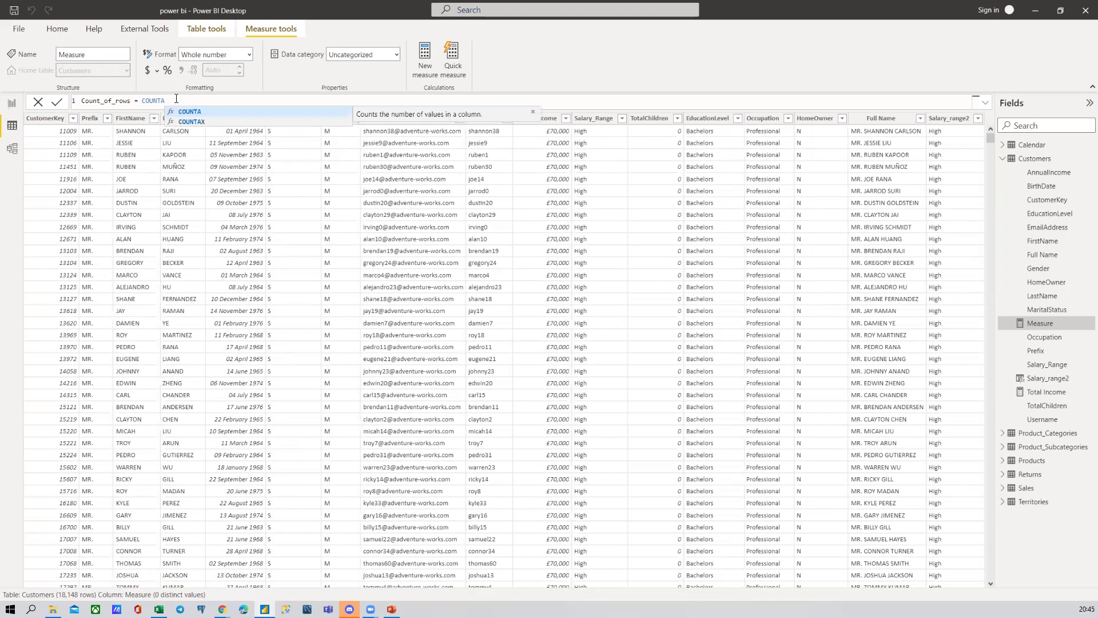
pyautogui.write('(')
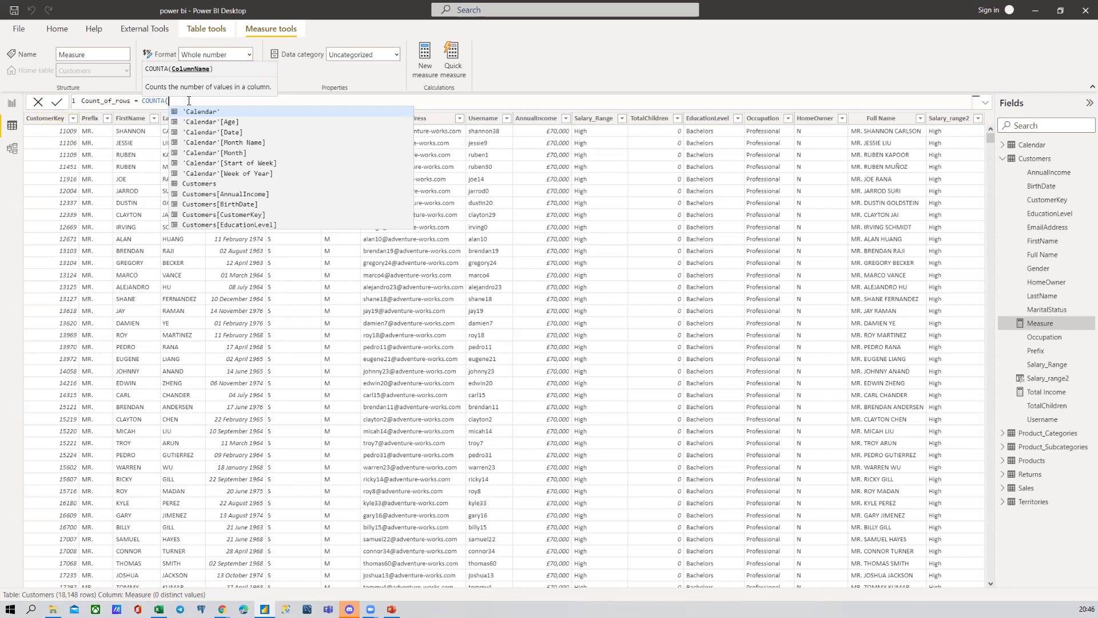
pyautogui.write('CUSTO')
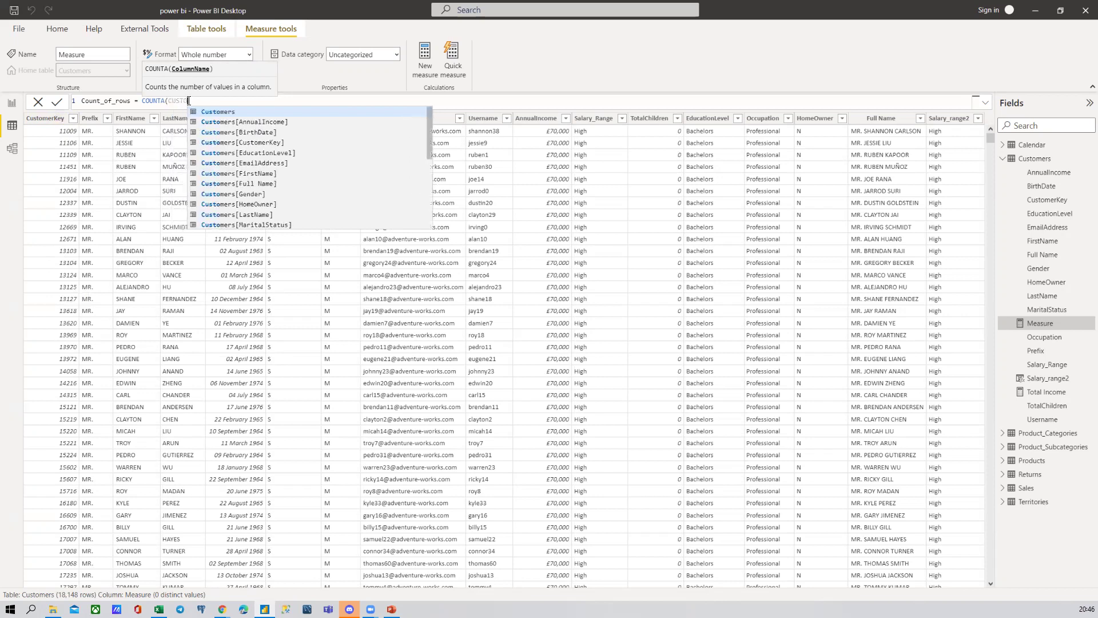
pyautogui.write('MERKEY')
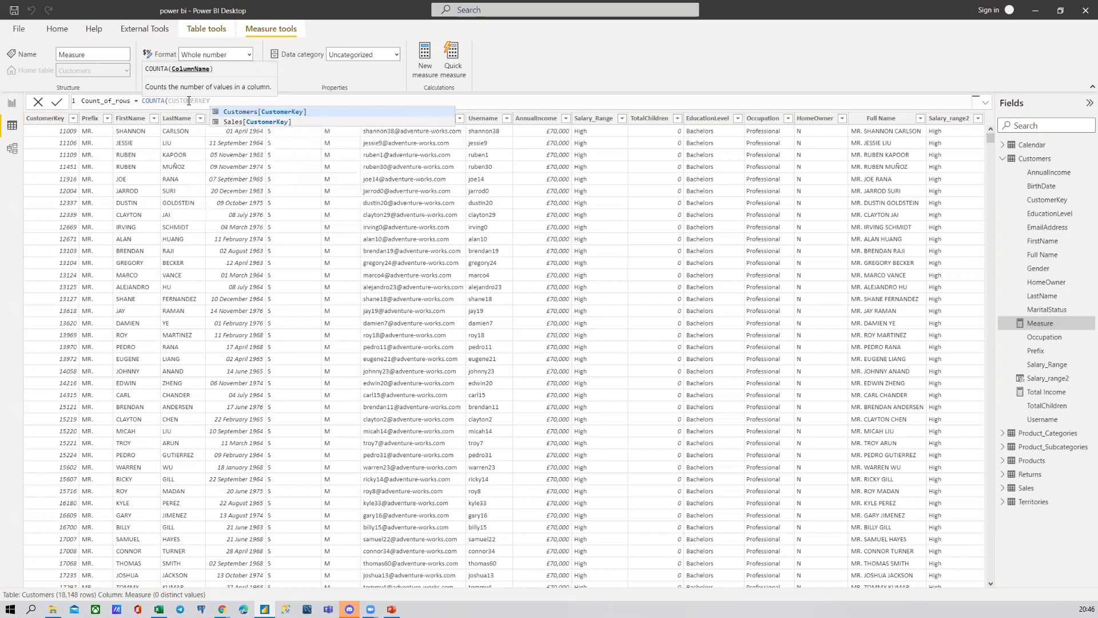
pyautogui.press('Tab')
pyautogui.write(')')
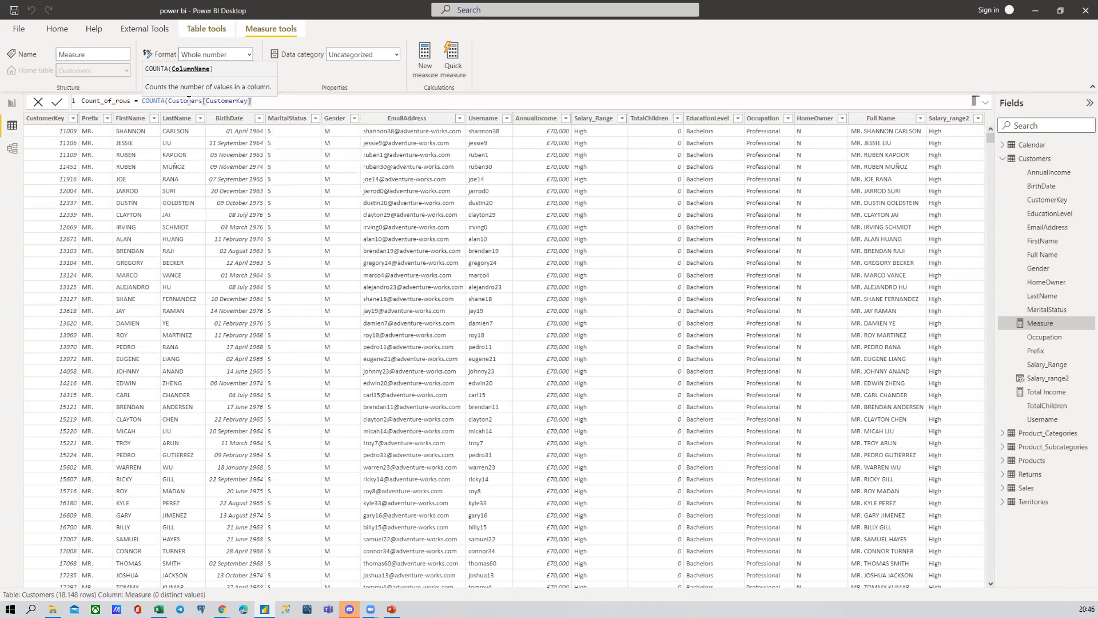
pyautogui.write(')')
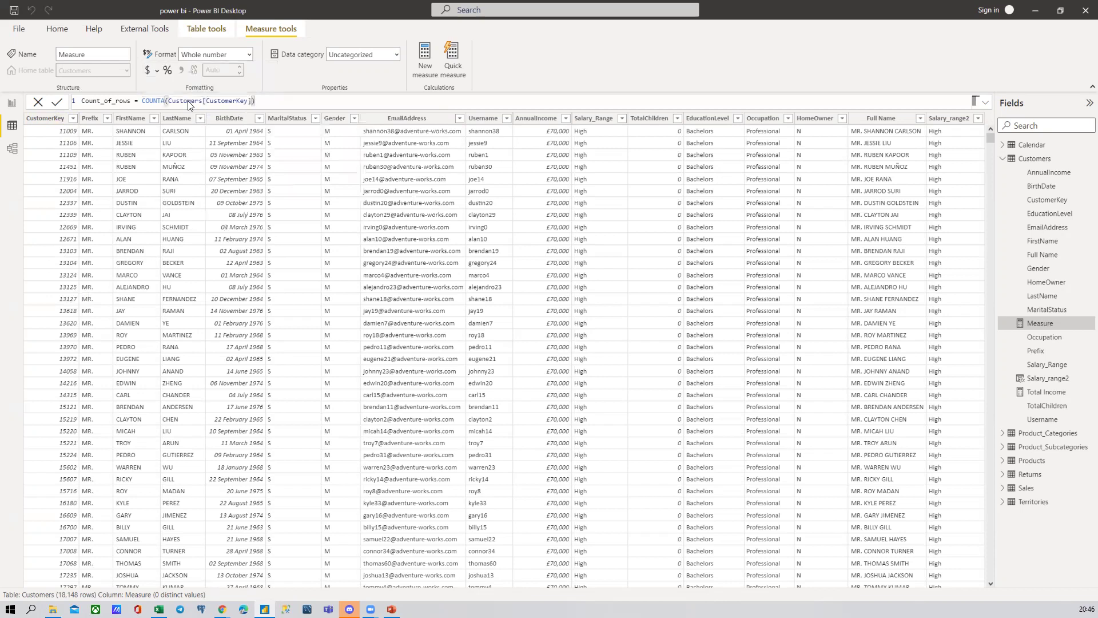
pyautogui.press('Return')
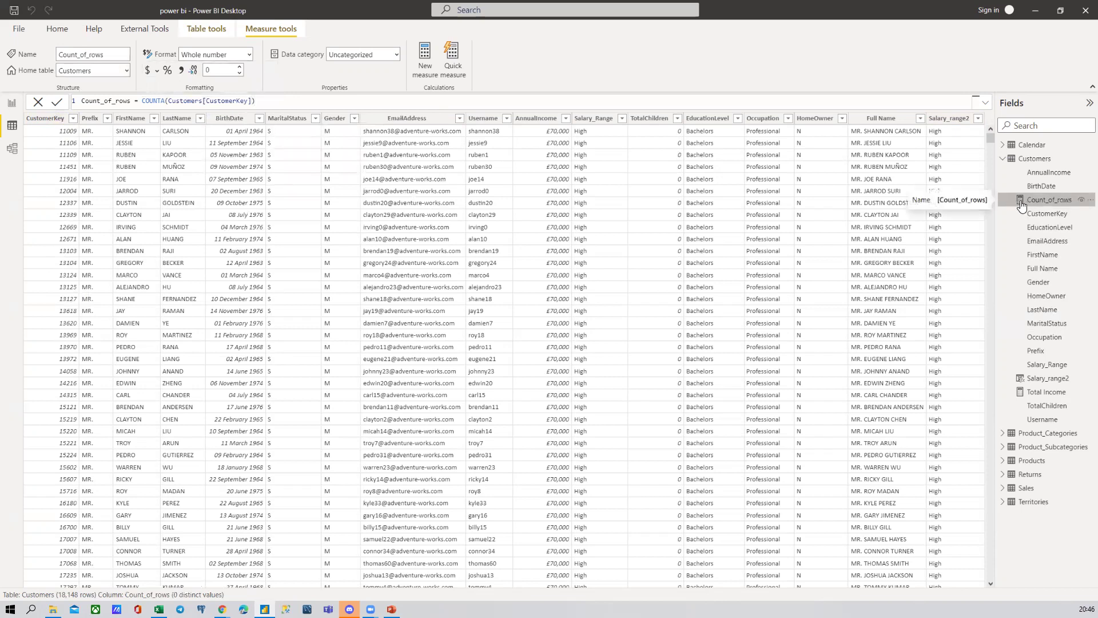
# Move the Total Income card to the report page's upper-left corner and add a slightly enlarged card beside it showing Count_of_rows
pyautogui.click(11, 104)
pyautogui.moveTo(448, 196); pyautogui.dragTo(76, 134)
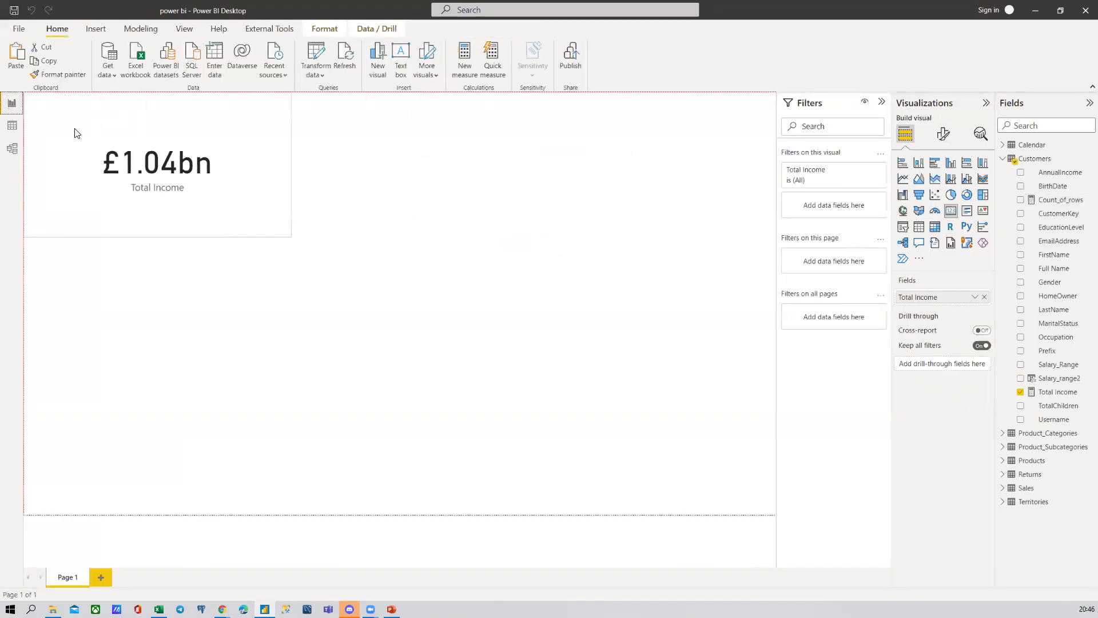
pyautogui.click(381, 172)
pyautogui.click(949, 213)
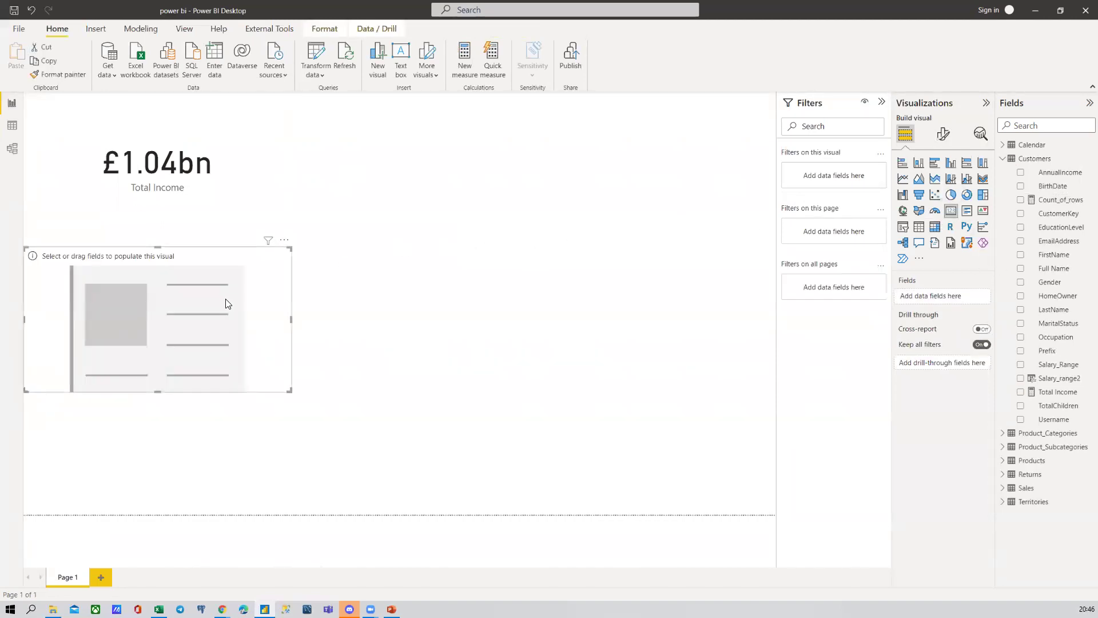
pyautogui.moveTo(225, 303); pyautogui.dragTo(551, 218)
pyautogui.click(1020, 200)
pyautogui.moveTo(613, 306); pyautogui.dragTo(629, 302)
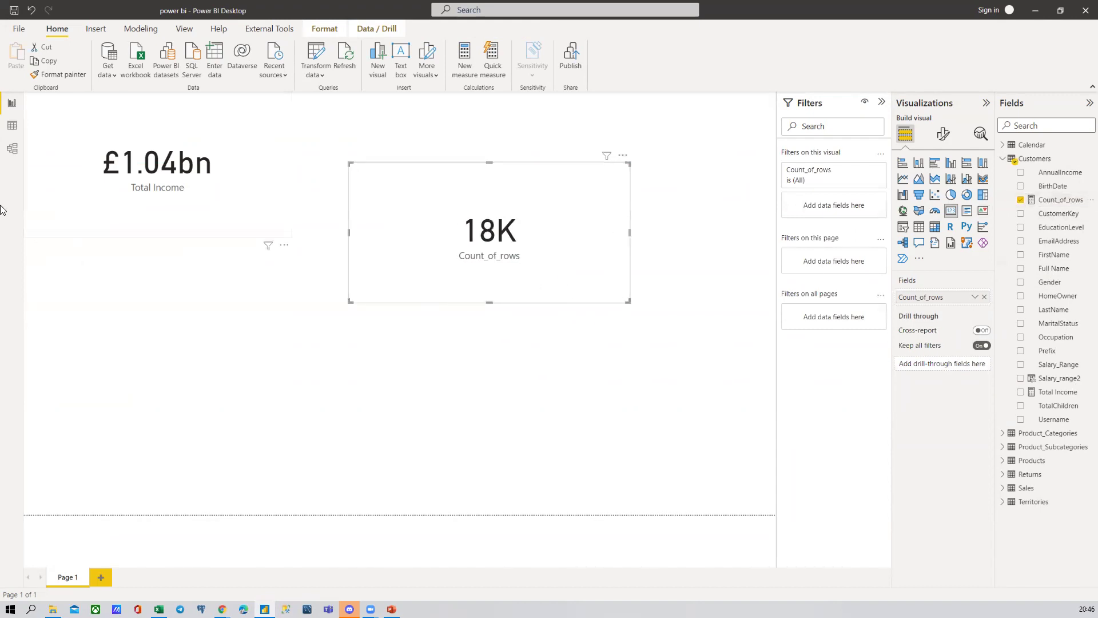
# Compare the Count_of_rows card on the report page with the Customers table's row count in data view
pyautogui.click(13, 131)
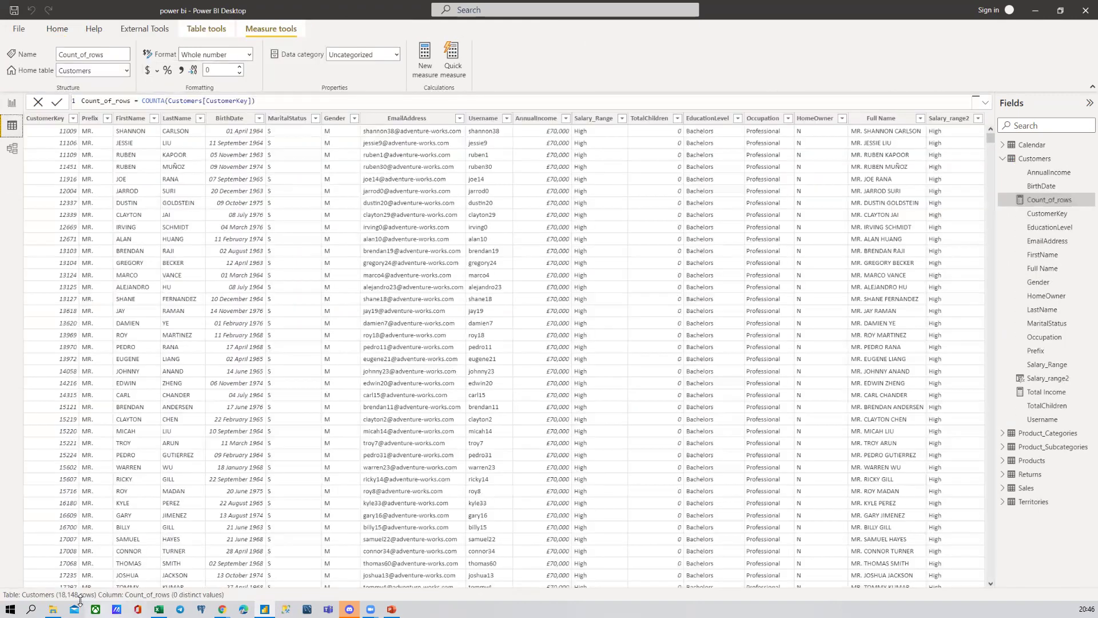
pyautogui.click(12, 104)
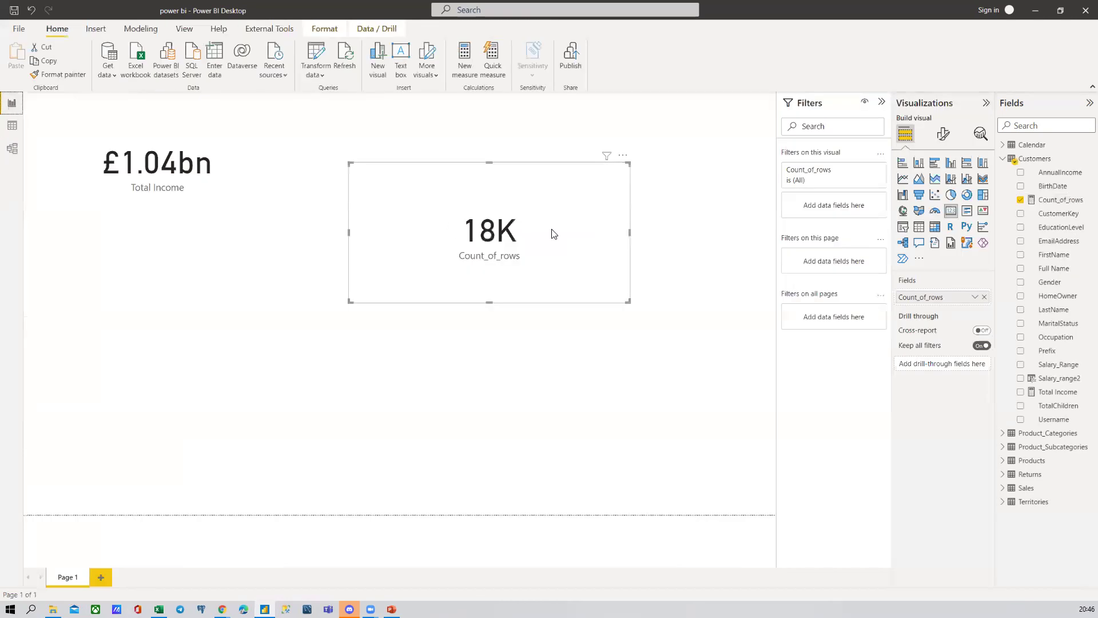
pyautogui.click(330, 27)
pyautogui.click(376, 27)
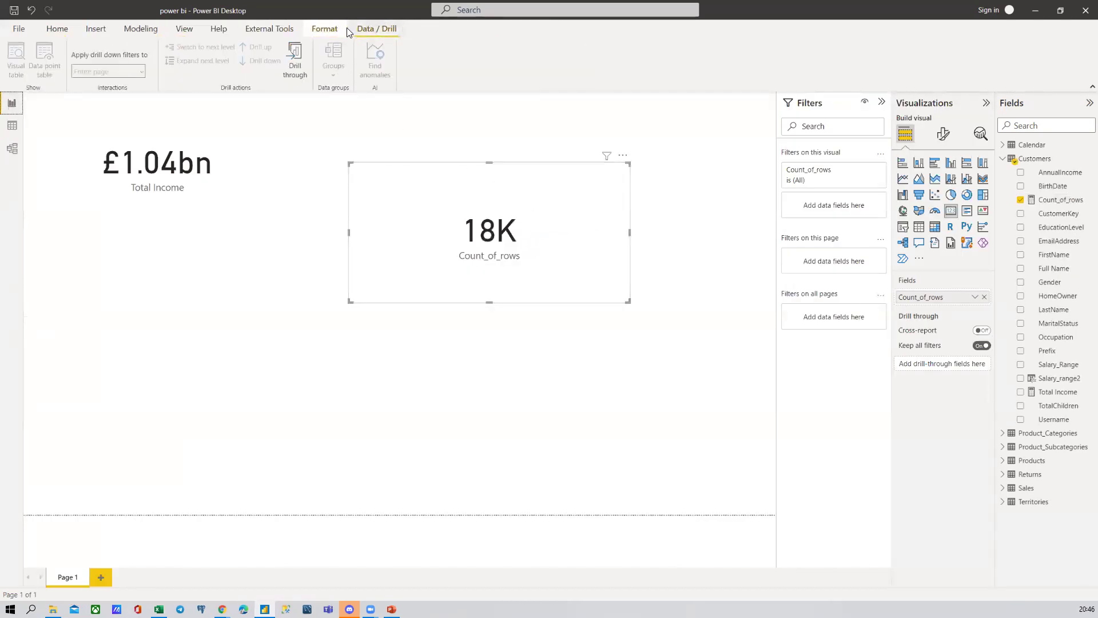
# Set the Count_of_rows measure's format to General and apply the thousands separator to it
pyautogui.click(1068, 200)
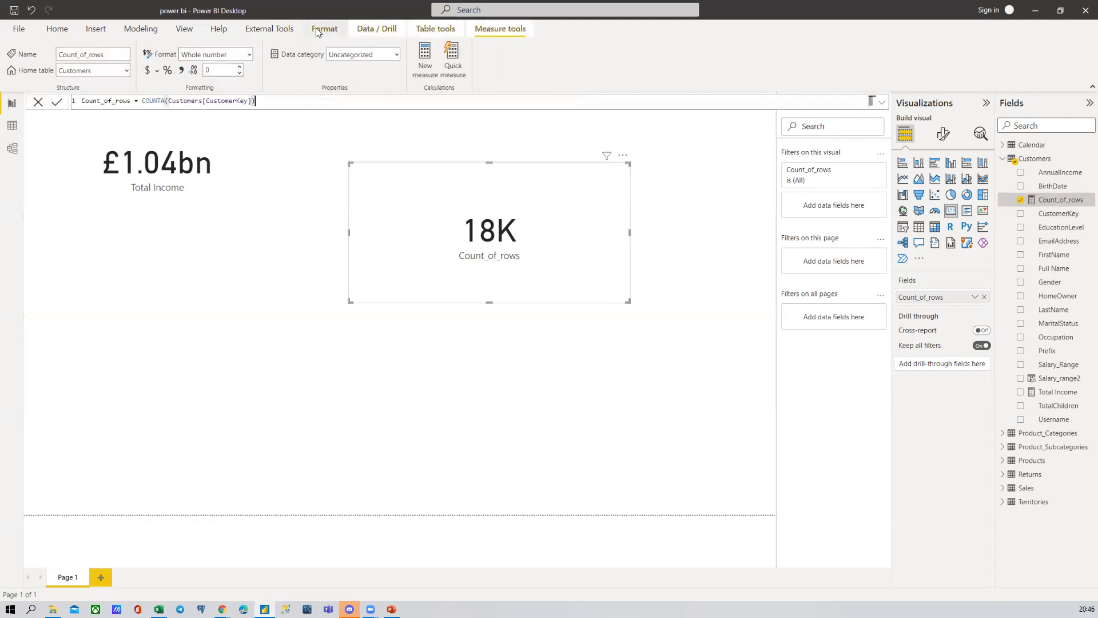
pyautogui.click(239, 73)
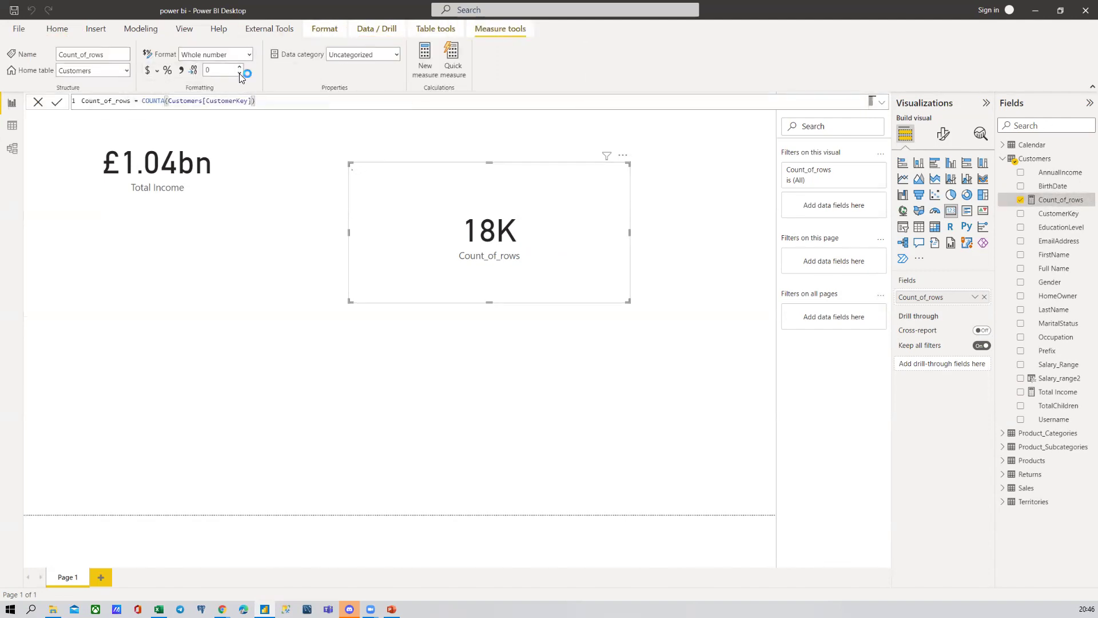
pyautogui.click(239, 73)
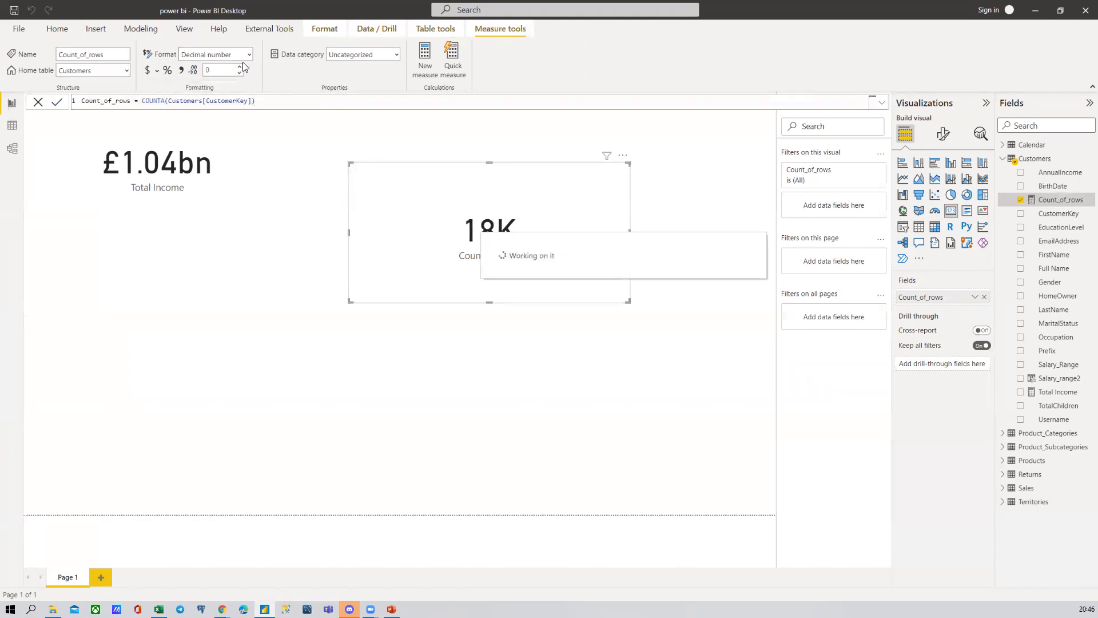
pyautogui.click(249, 54)
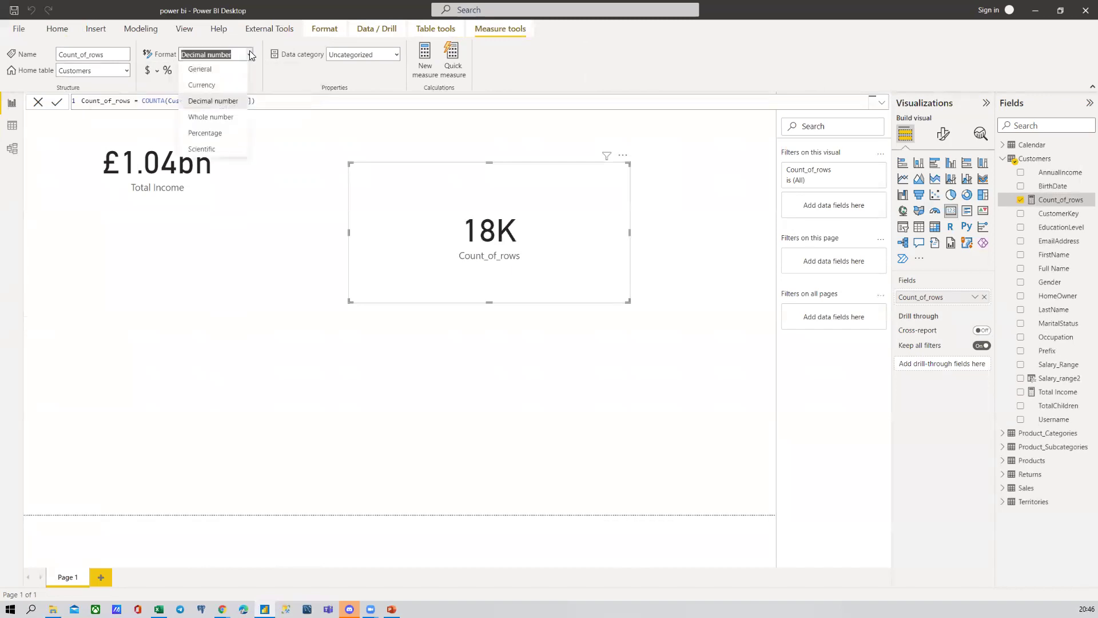
pyautogui.click(231, 69)
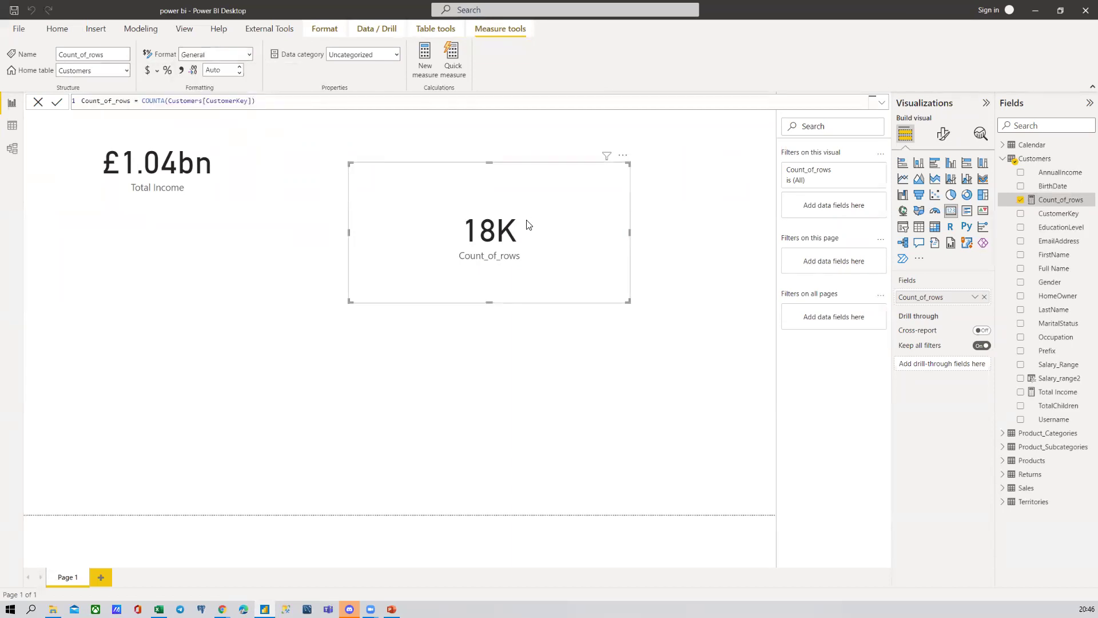
pyautogui.click(181, 71)
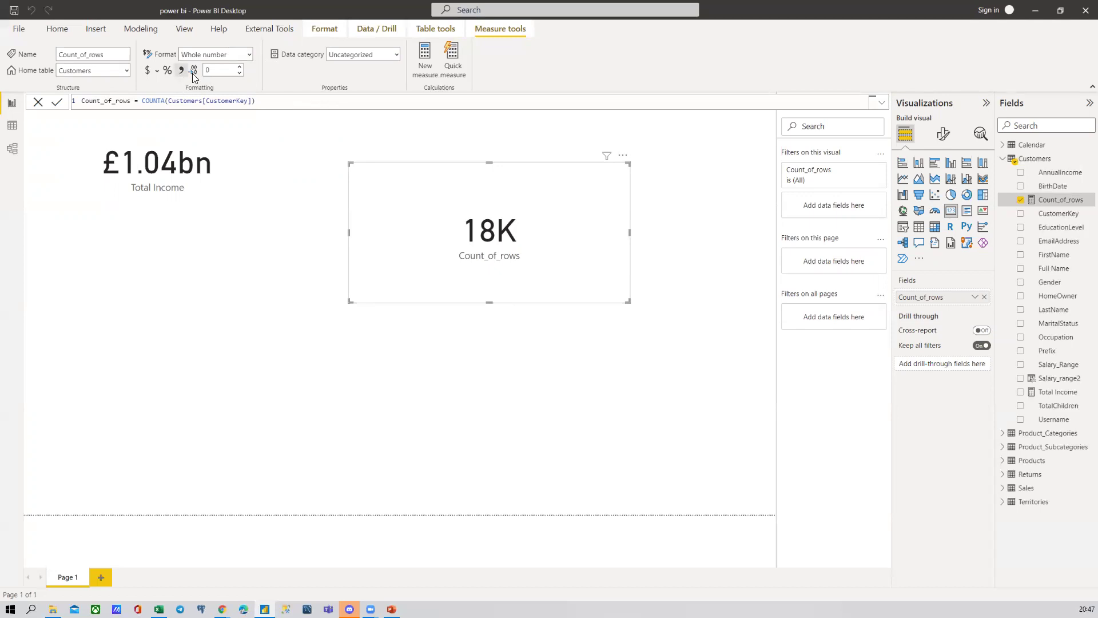
pyautogui.click(193, 70)
# Set the Count_of_rows measure to 3 decimal places and check its card against the Customers row count in data view
pyautogui.click(12, 126)
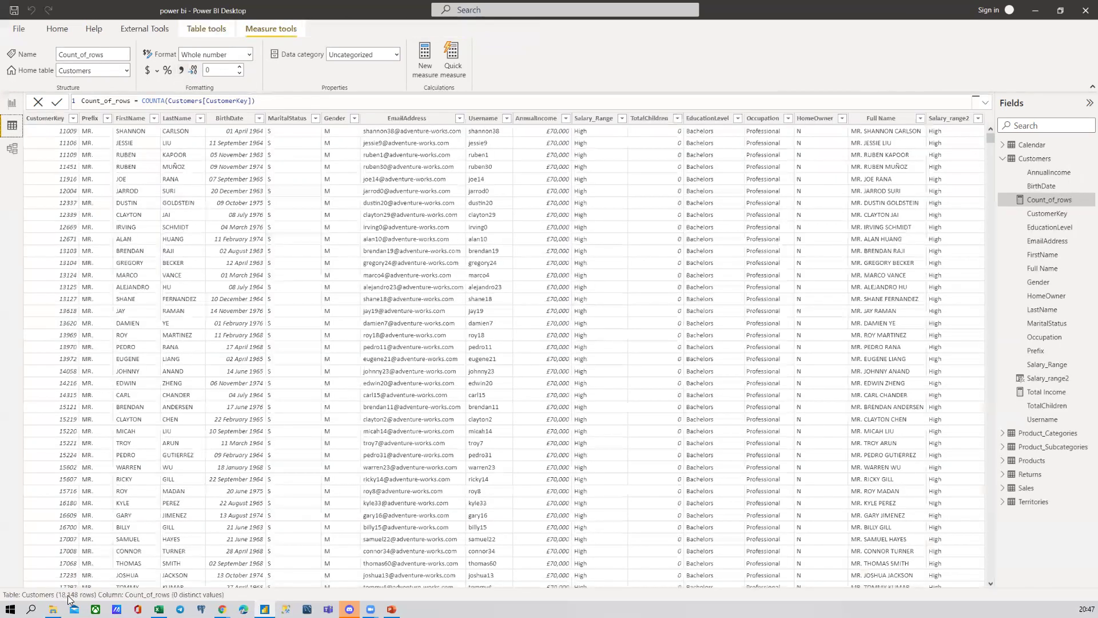
pyautogui.click(12, 103)
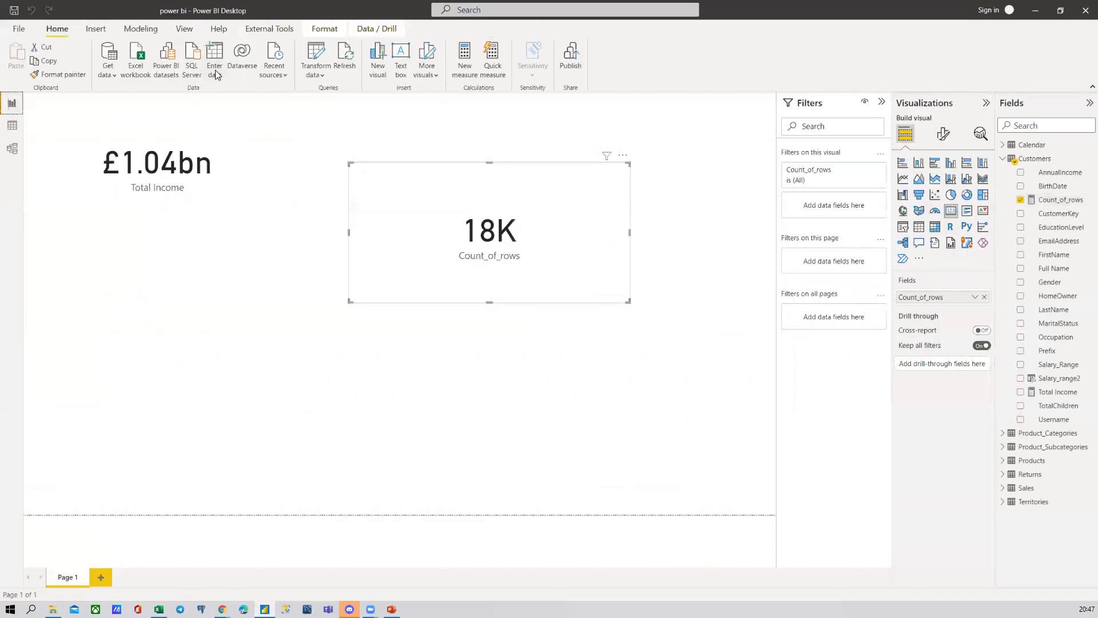
pyautogui.click(1055, 200)
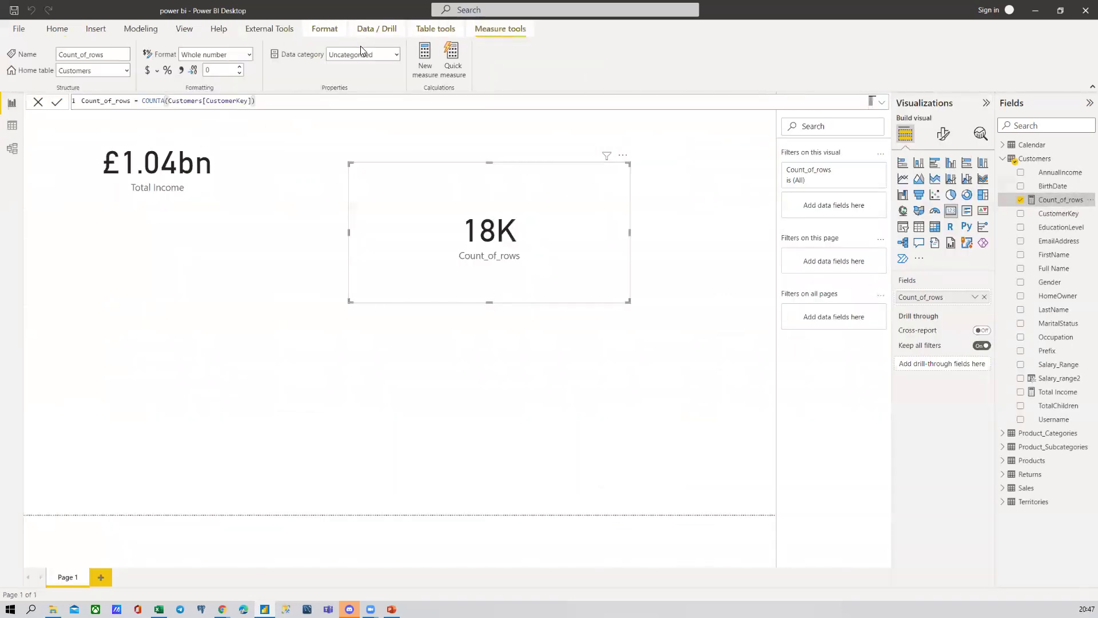
pyautogui.click(240, 67)
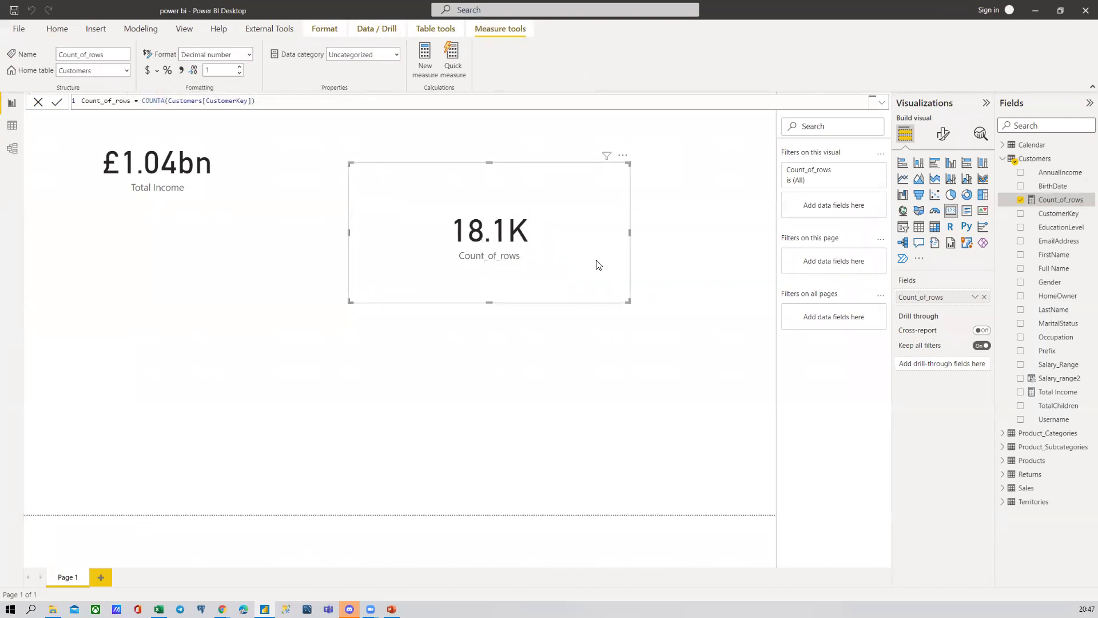
pyautogui.click(240, 66)
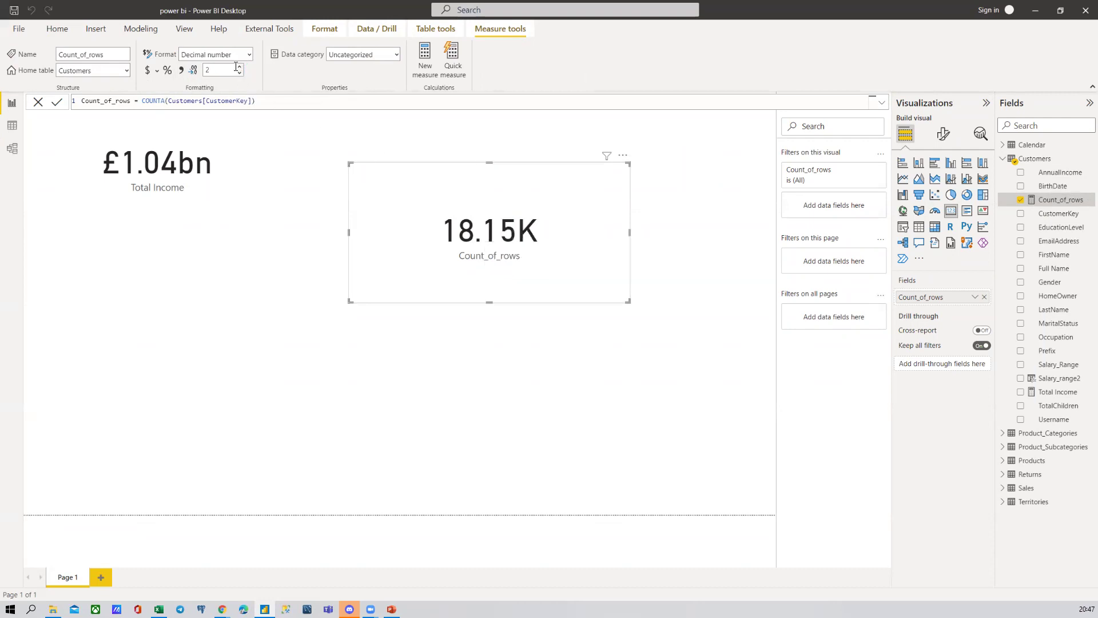
pyautogui.click(240, 67)
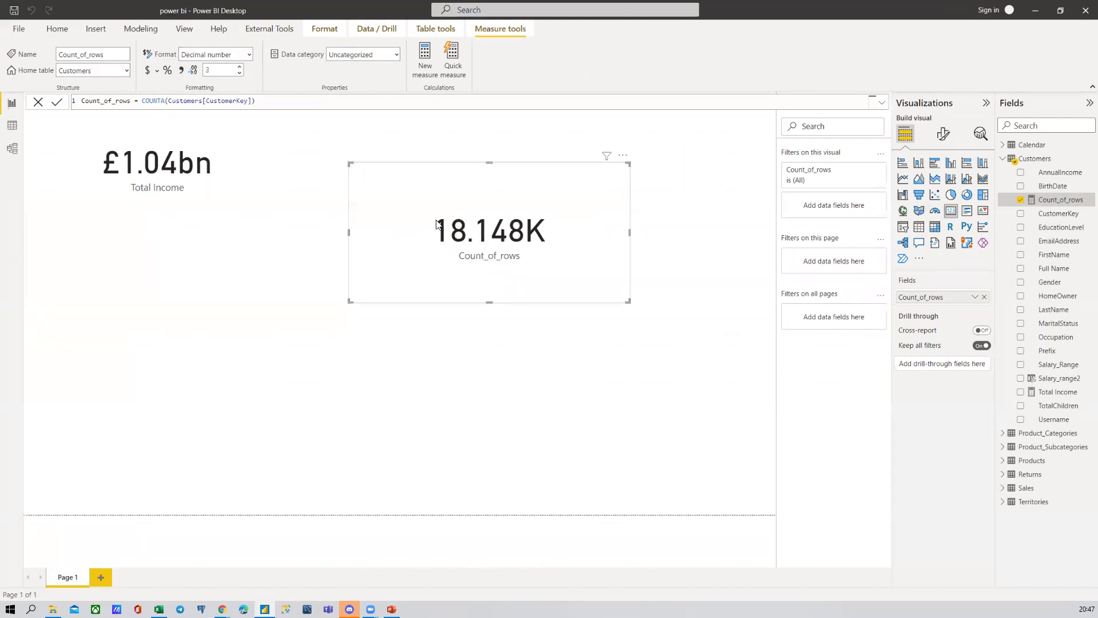
pyautogui.click(12, 125)
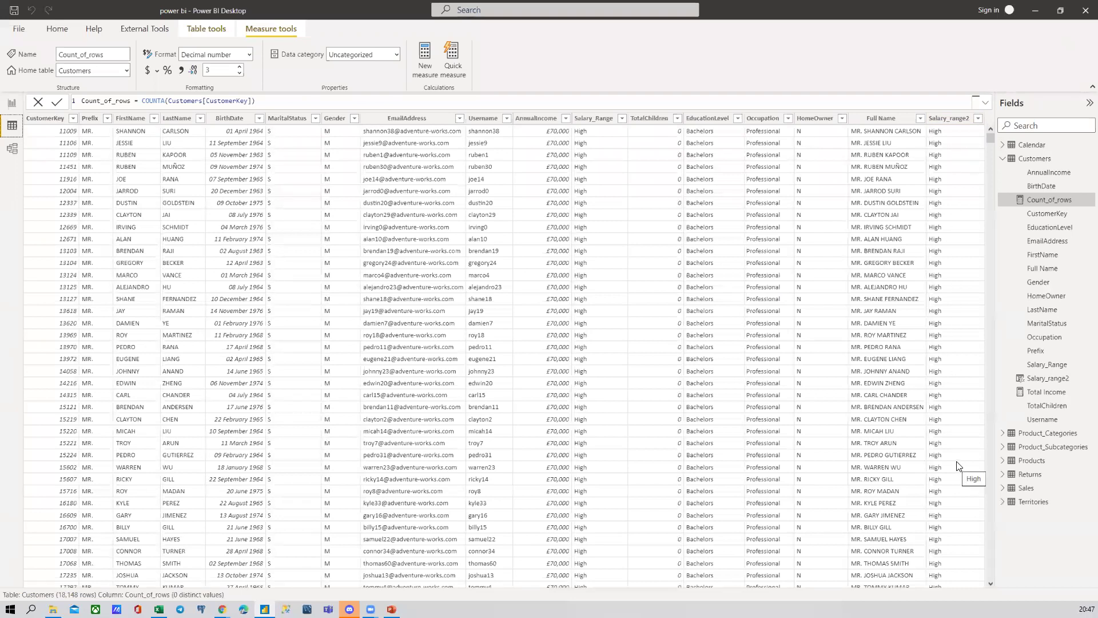
# Move the Count_of_rows card up on the report page so it sits beside the Total Income card
pyautogui.click(12, 104)
pyautogui.moveTo(530, 267); pyautogui.dragTo(492, 207)
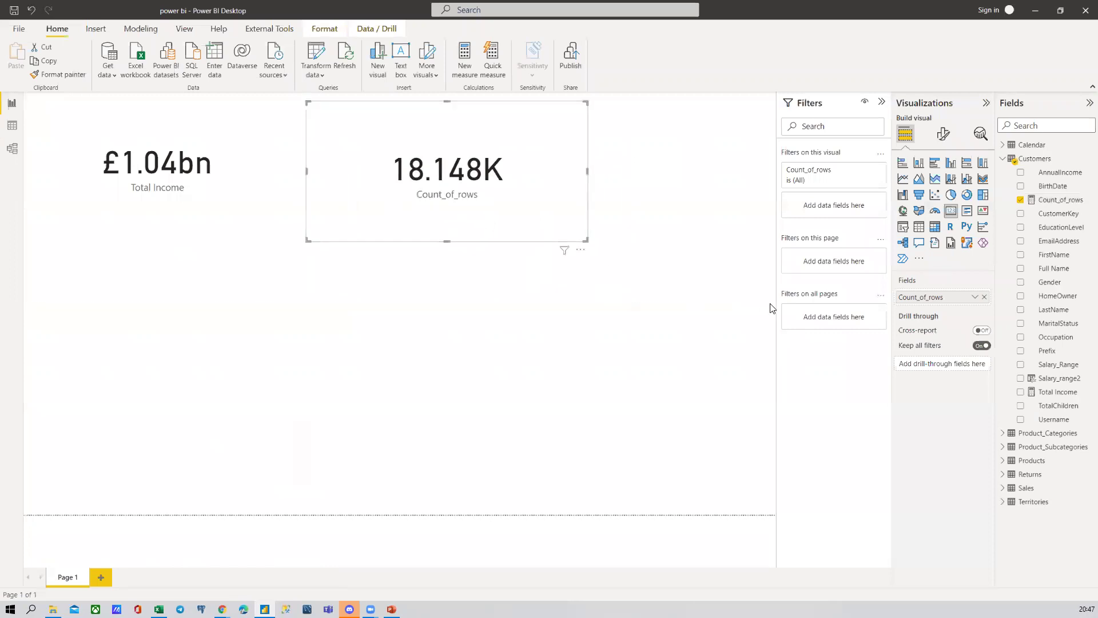
# Try showing Salary_range2 on a new card placed below the Count_of_rows card, and delete that card
pyautogui.click(580, 298)
pyautogui.click(950, 210)
pyautogui.moveTo(215, 329); pyautogui.dragTo(591, 338)
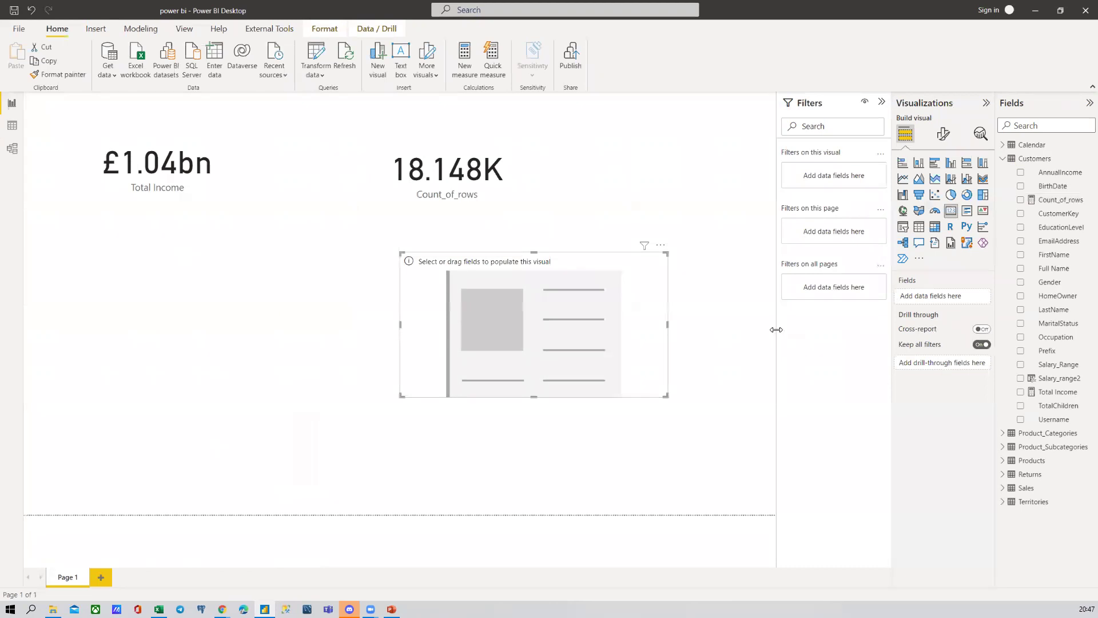
pyautogui.click(1020, 378)
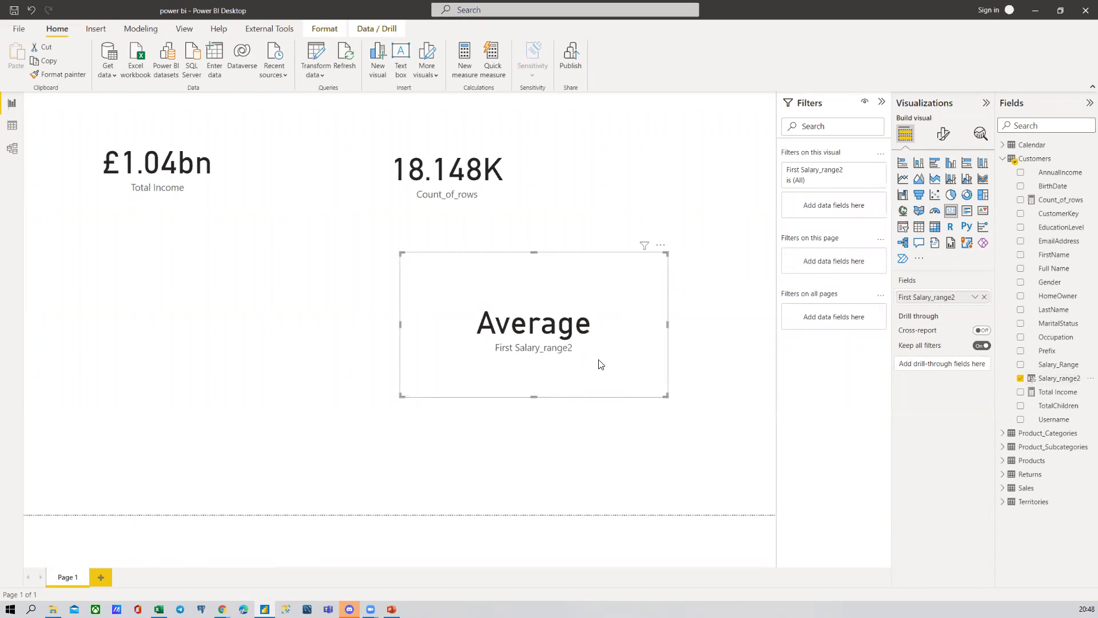
pyautogui.press('Delete')
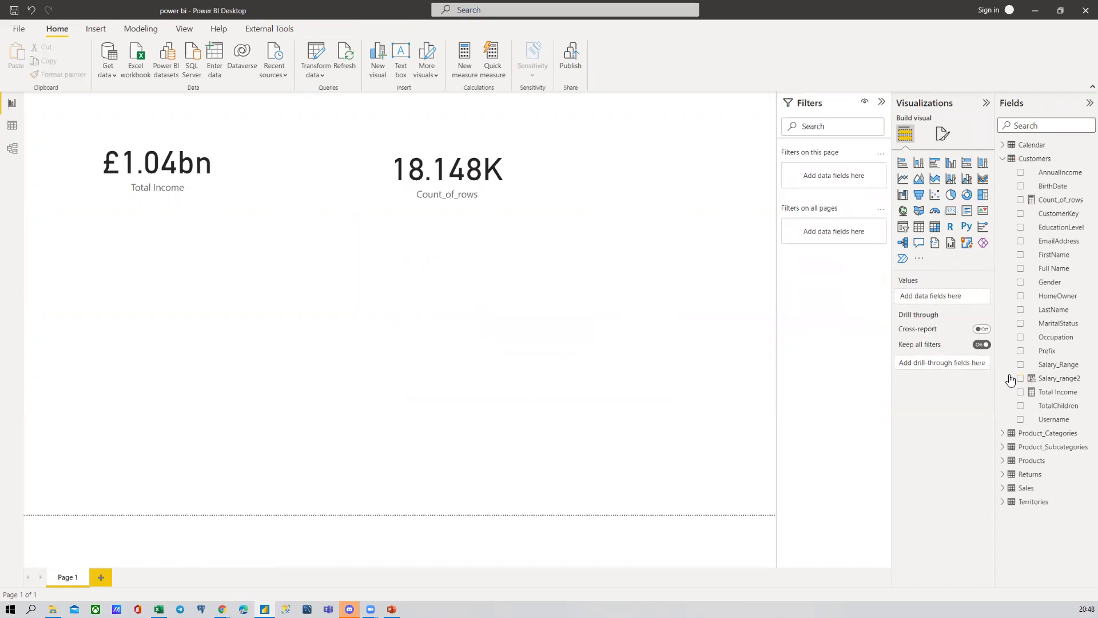
# Examine the Products table's ProductCost and ProductPrice columns in data view and the table relationships in model view
pyautogui.click(11, 125)
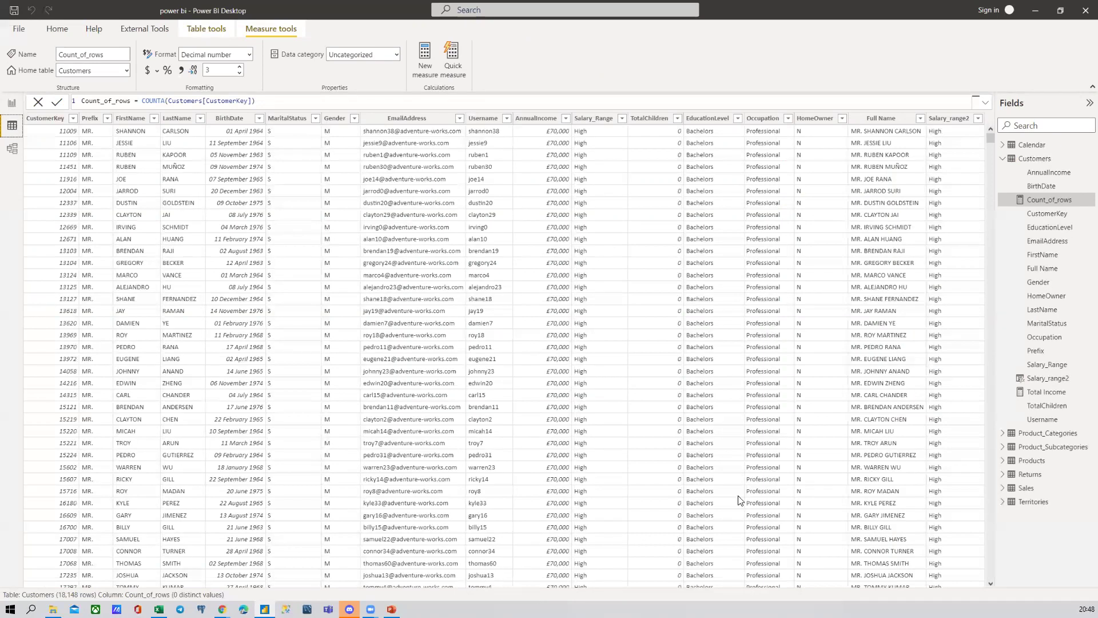
pyautogui.click(1005, 160)
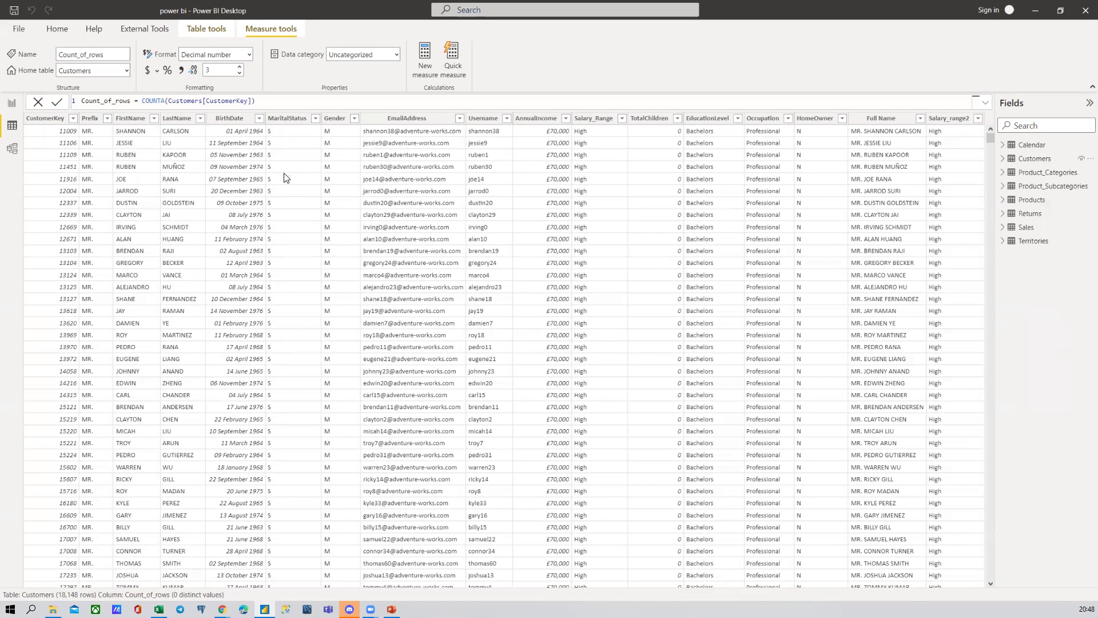
pyautogui.click(269, 100)
pyautogui.click(1030, 200)
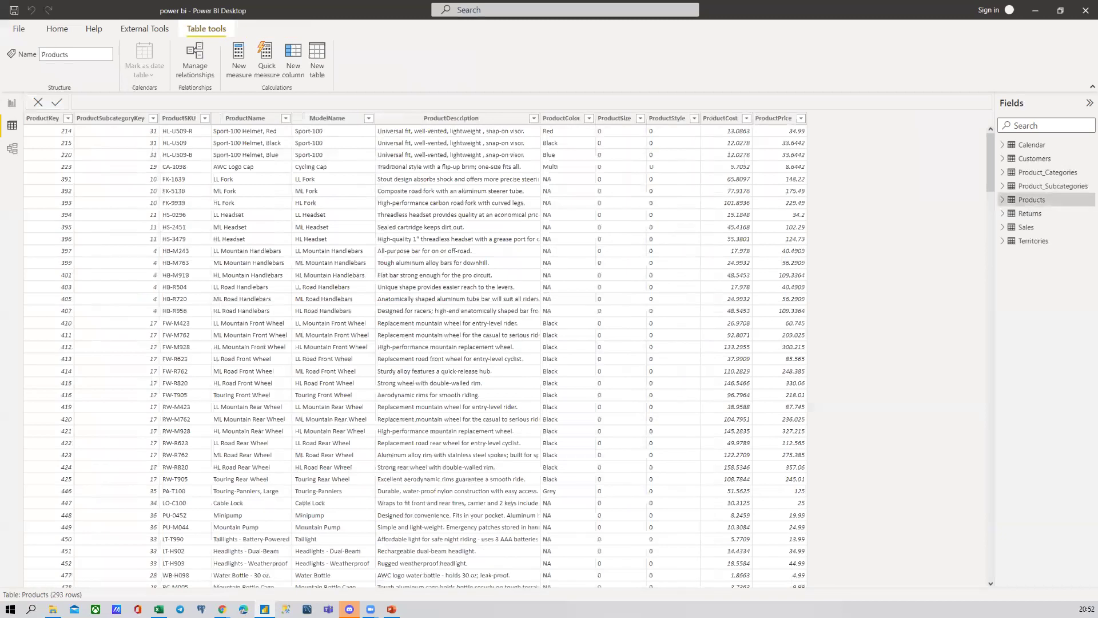
pyautogui.click(719, 119)
pyautogui.click(776, 119)
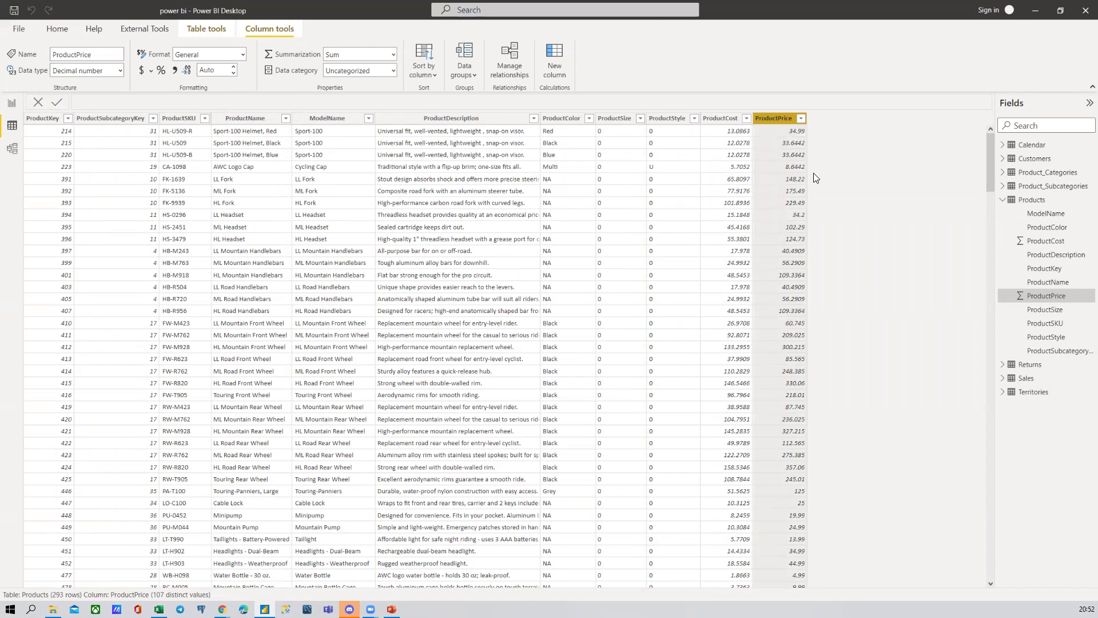
pyautogui.click(8, 153)
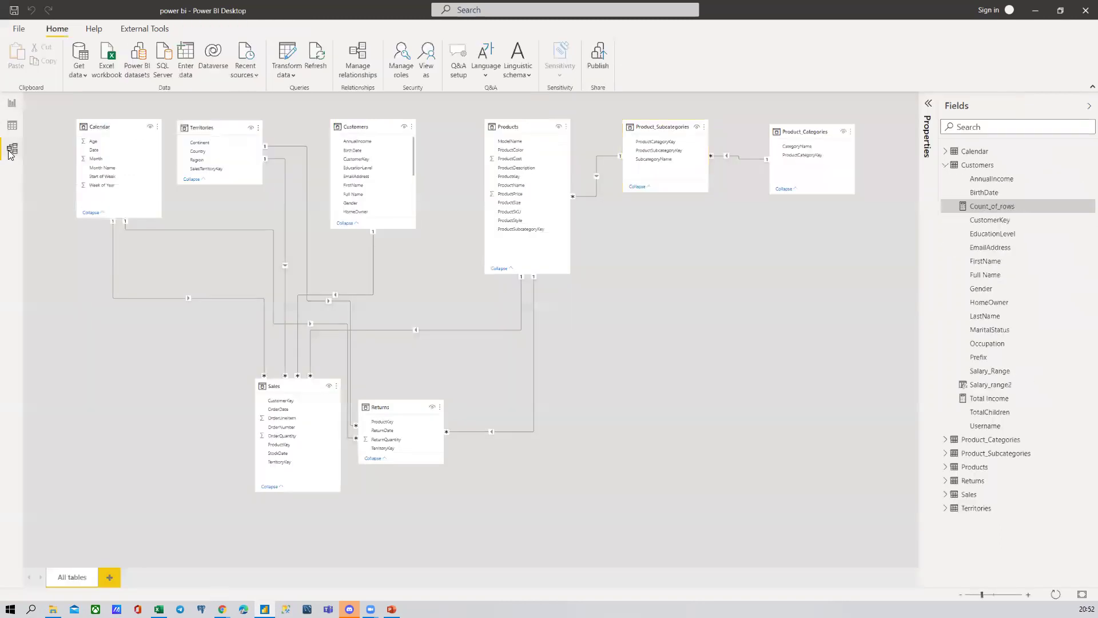
pyautogui.click(14, 137)
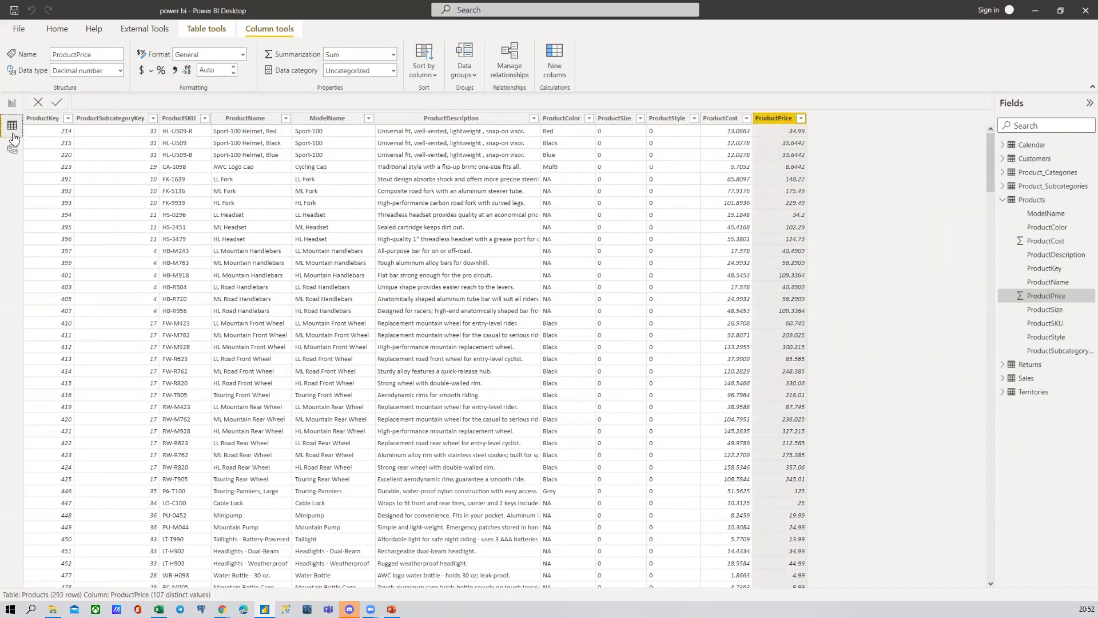